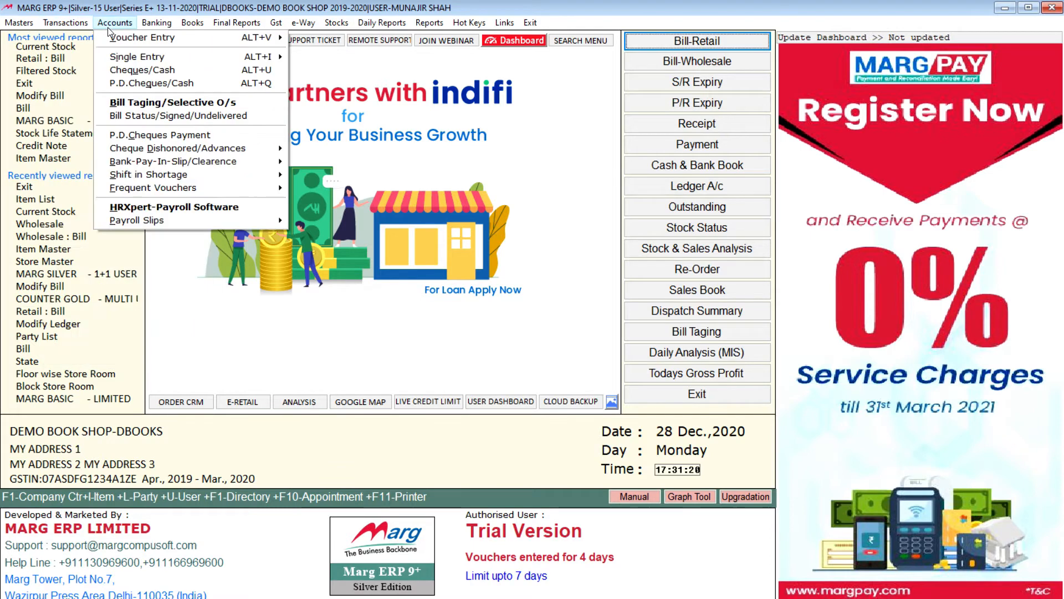
# Update the dashboard with the current sales, accounts, stock and outstanding bill figures.
pyautogui.moveTo(206, 30)
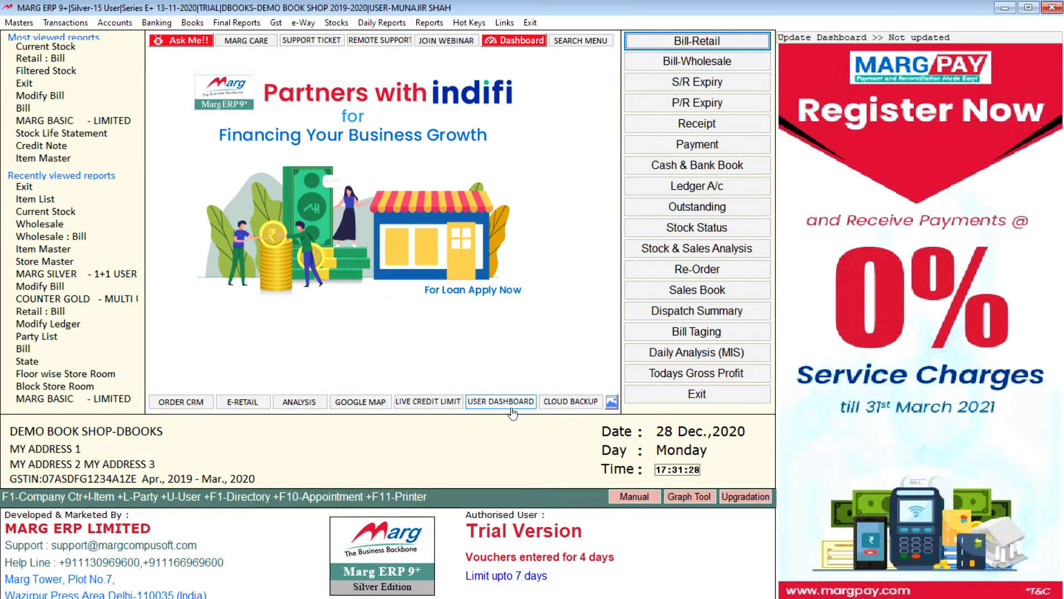
pyautogui.click(931, 38)
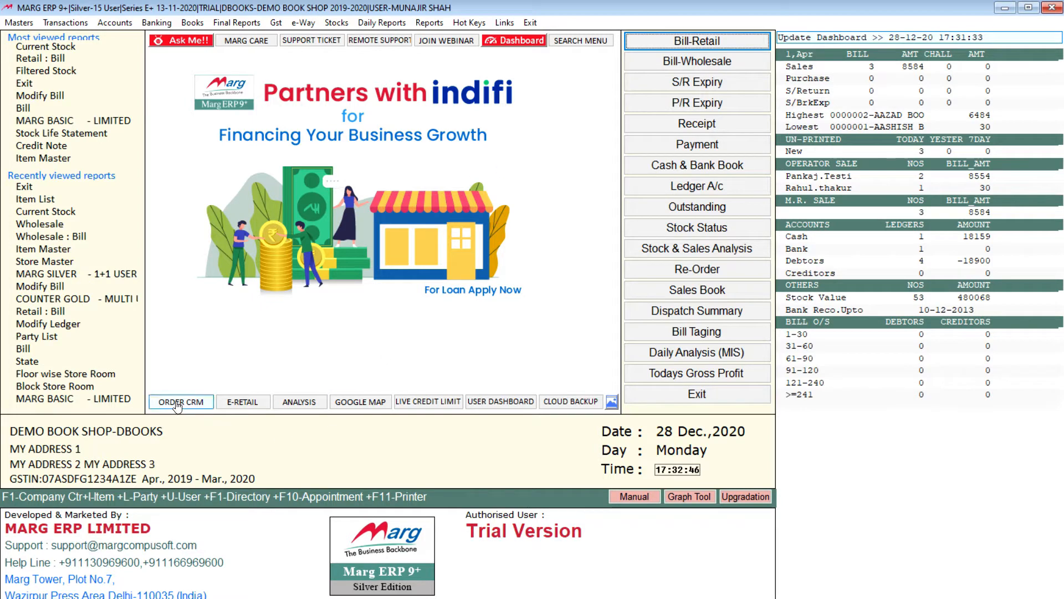
pyautogui.click(504, 406)
pyautogui.click(305, 23)
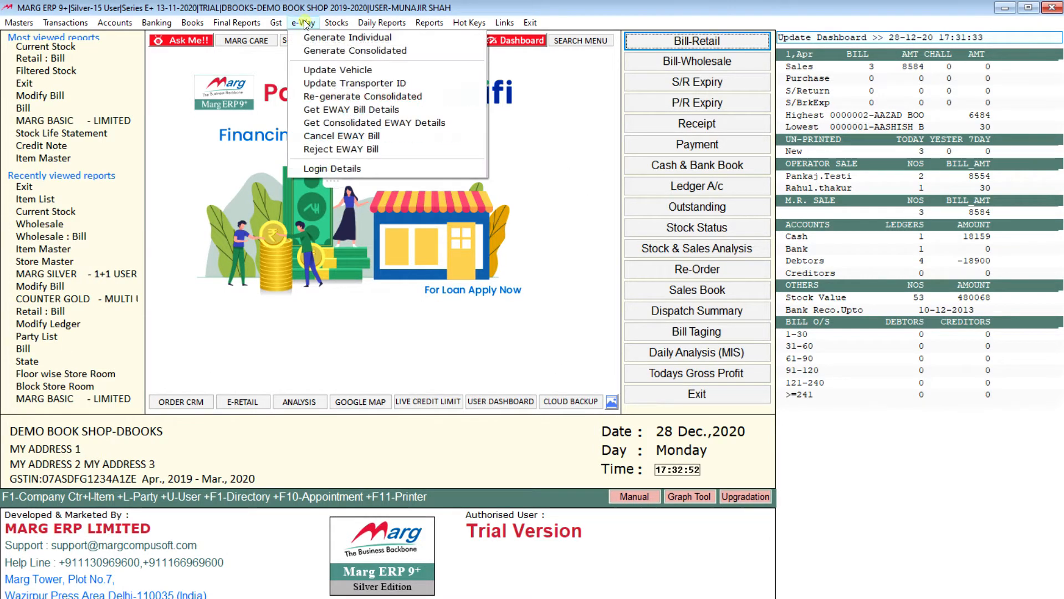
pyautogui.click(236, 7)
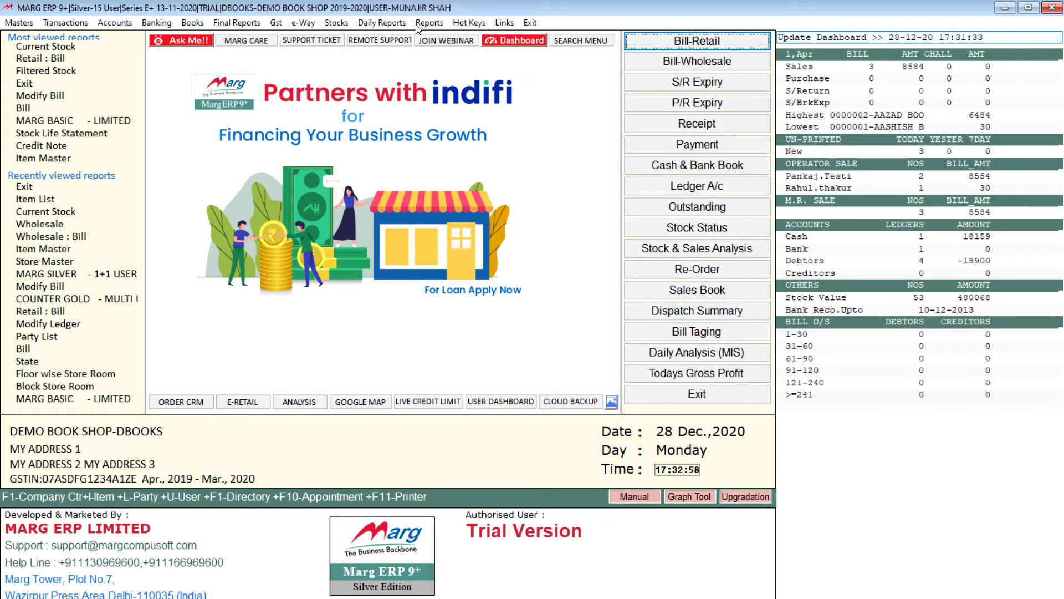
# View the Order CRM call scheduler based on the salesman in the party master, and close it.
pyautogui.click(183, 408)
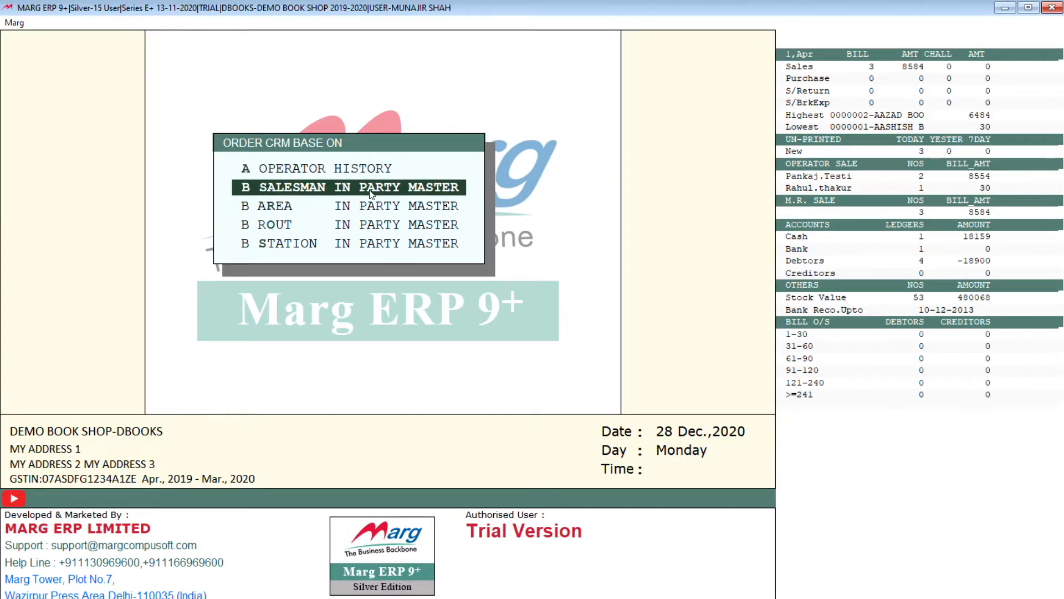
pyautogui.click(373, 186)
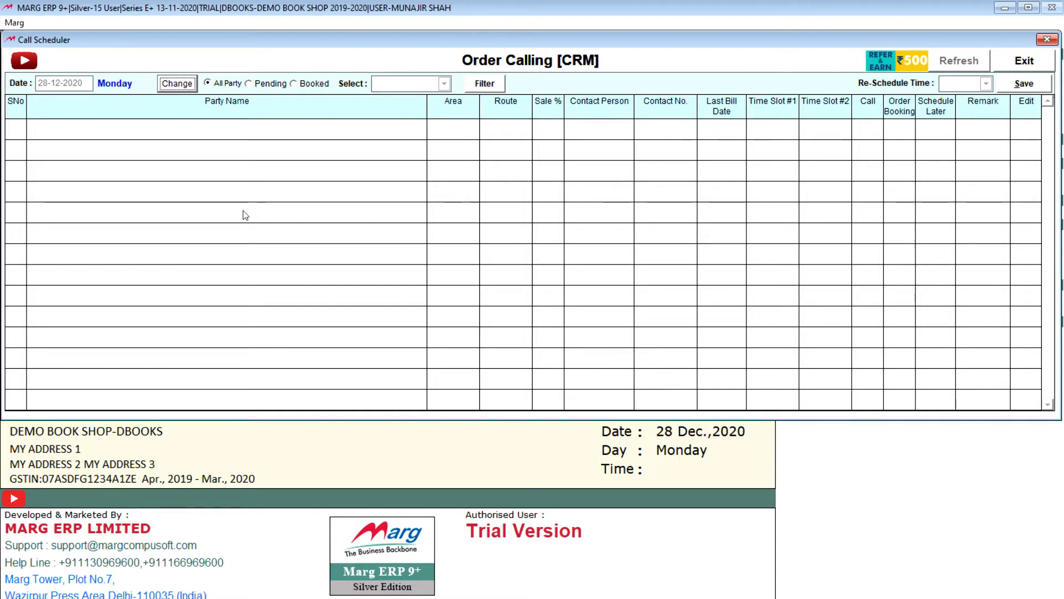
pyautogui.click(1045, 40)
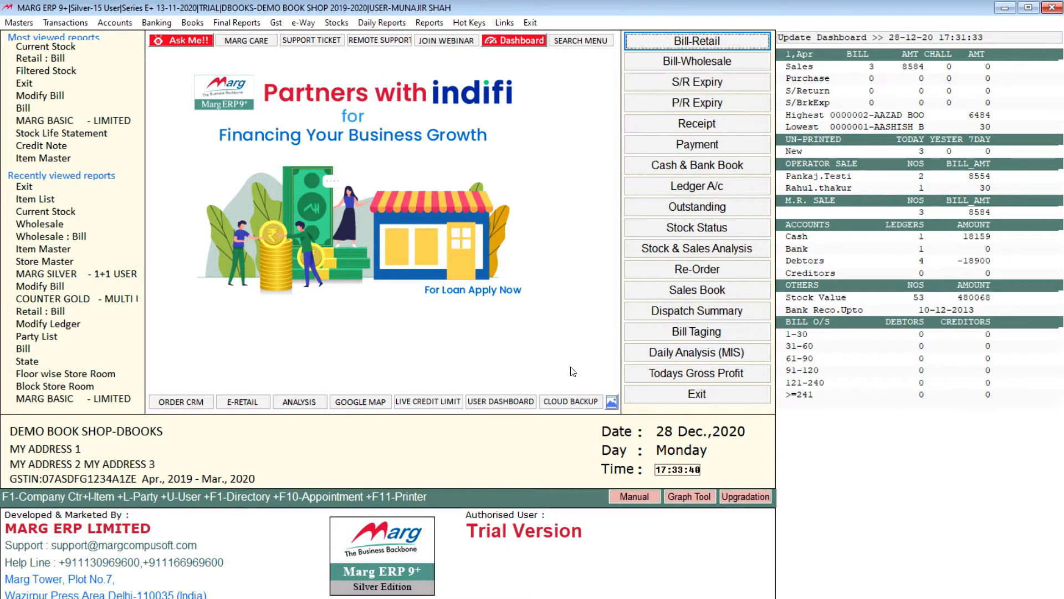
# Review the commands offered for ledger masters, account groups, opening balances and Marg setups.
pyautogui.click(15, 23)
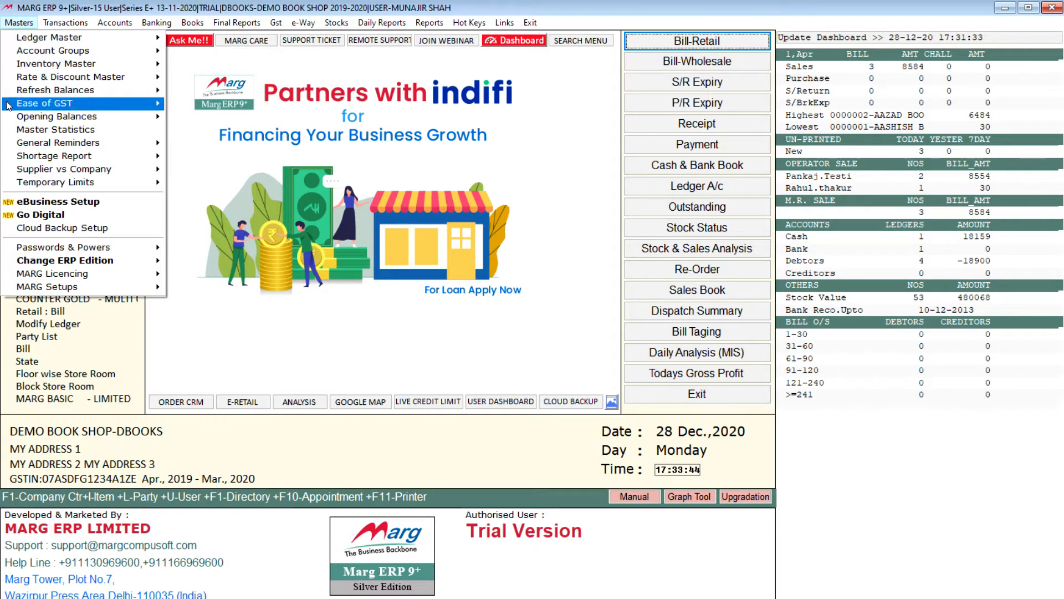
pyautogui.moveTo(128, 42)
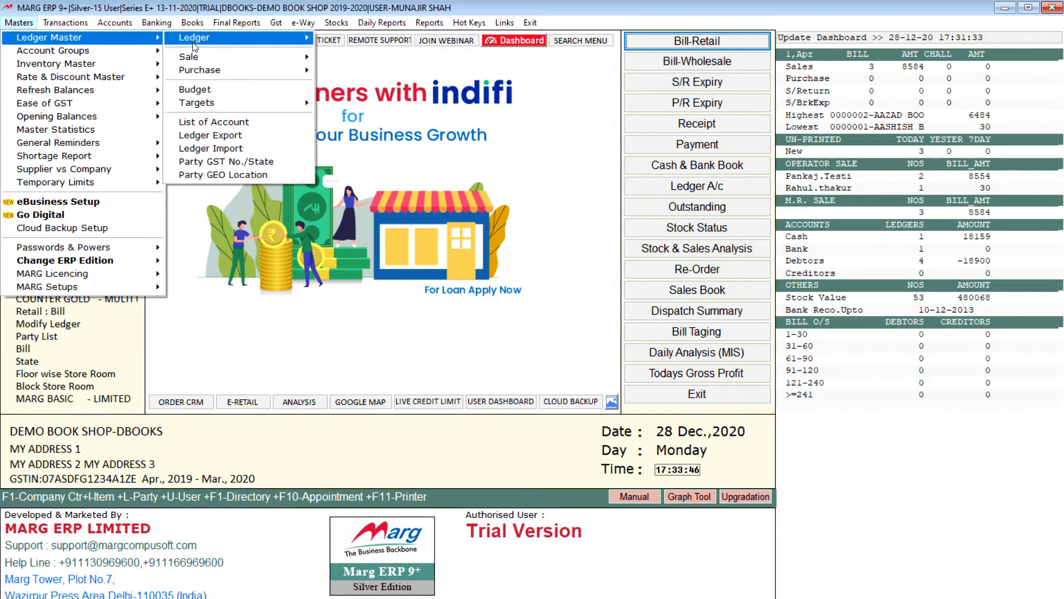
pyautogui.moveTo(217, 40)
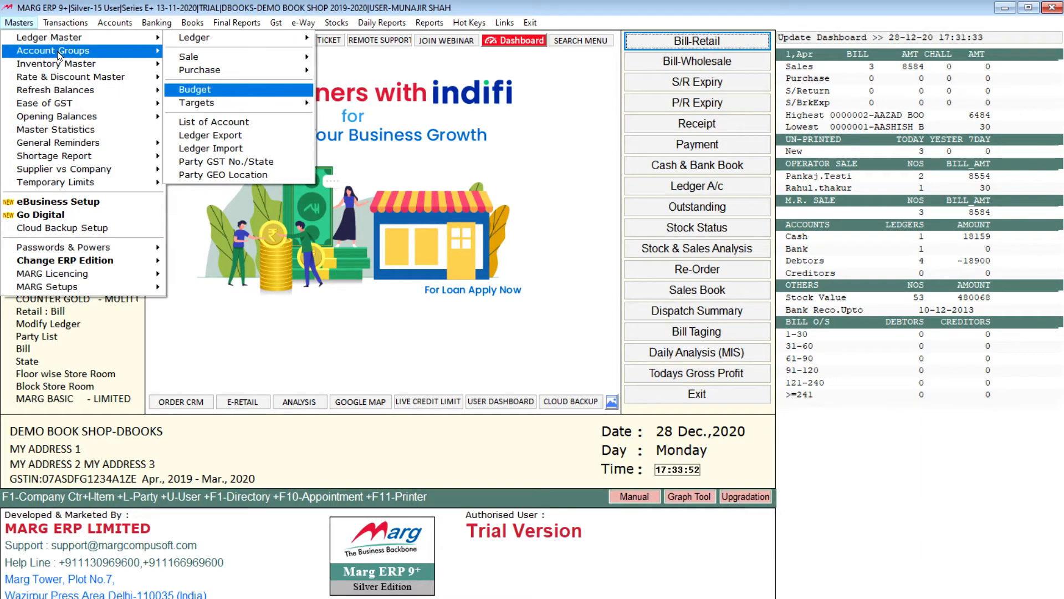
pyautogui.moveTo(76, 54)
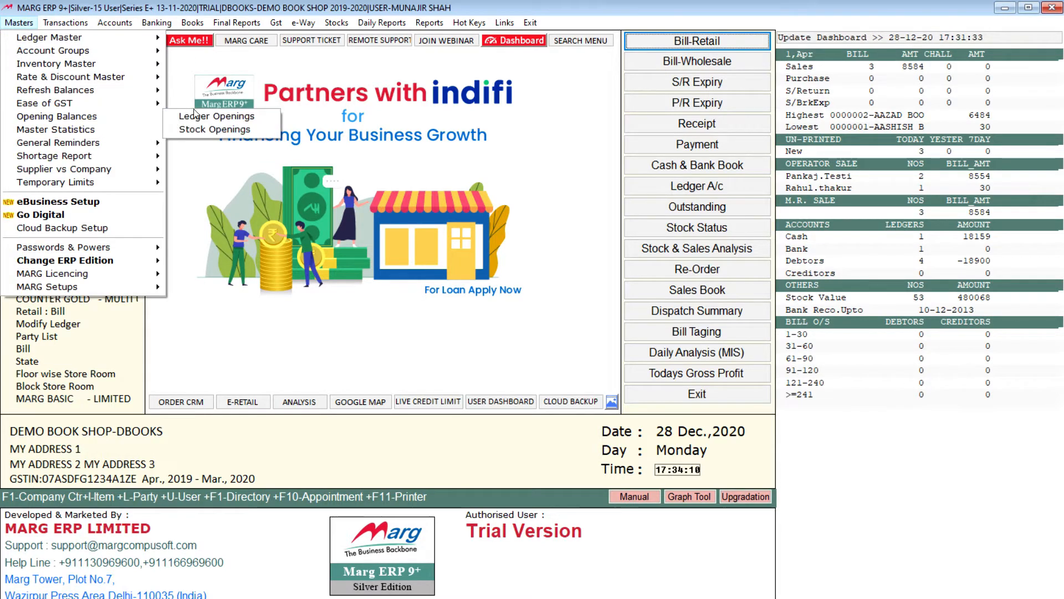
pyautogui.click(142, 292)
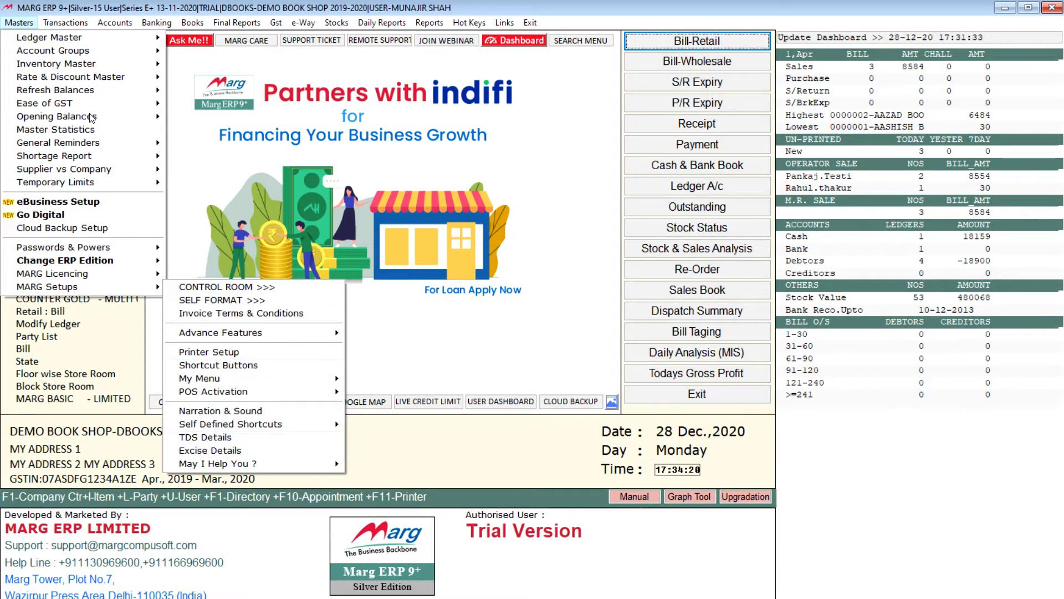
# Review the transaction commands and the accounting commands, including voucher entry types and payroll slips.
pyautogui.moveTo(59, 22)
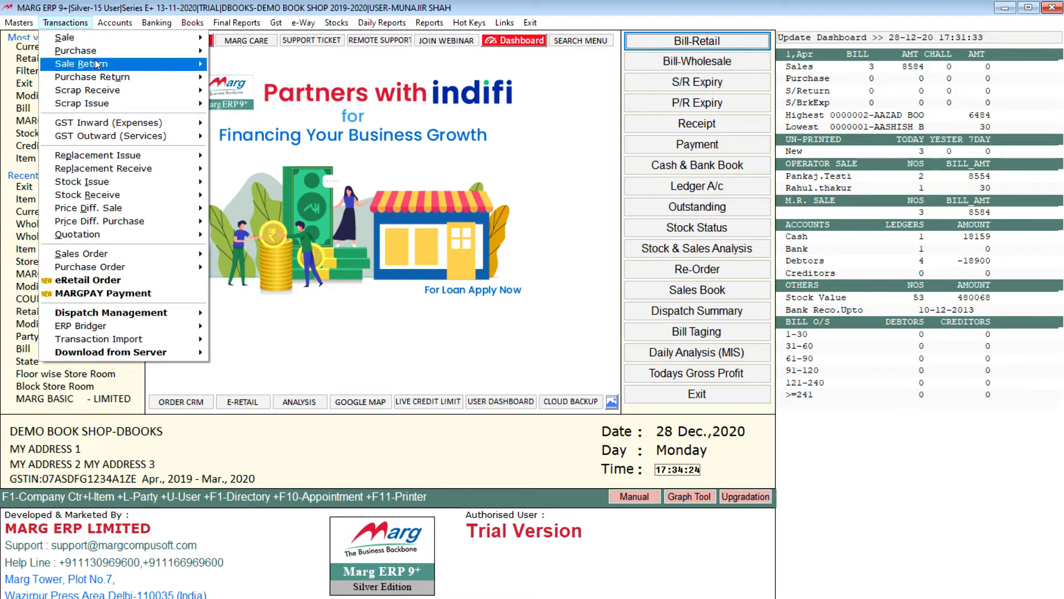
pyautogui.moveTo(109, 97)
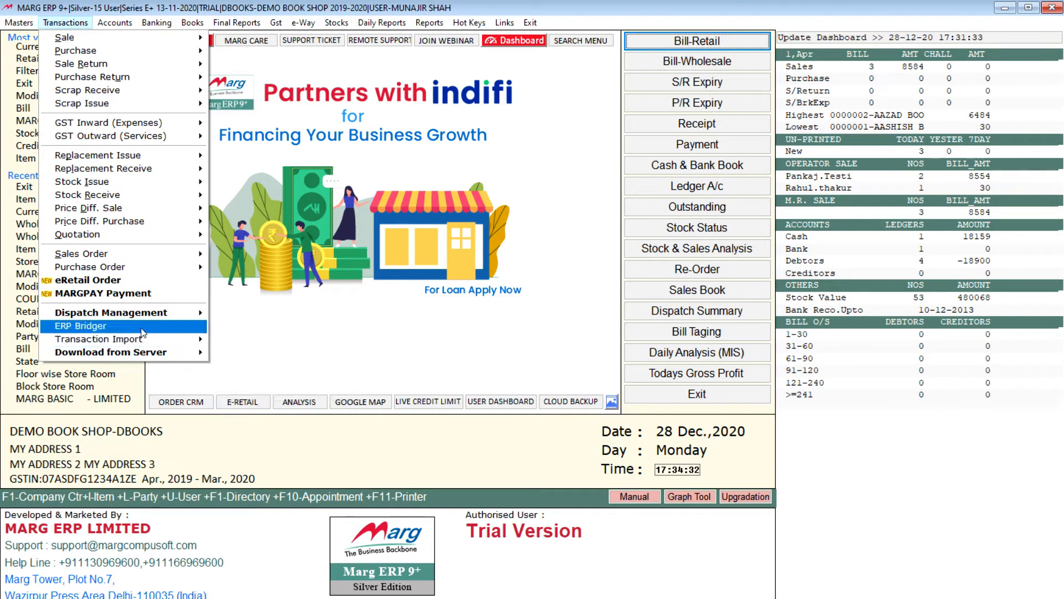
pyautogui.moveTo(166, 313)
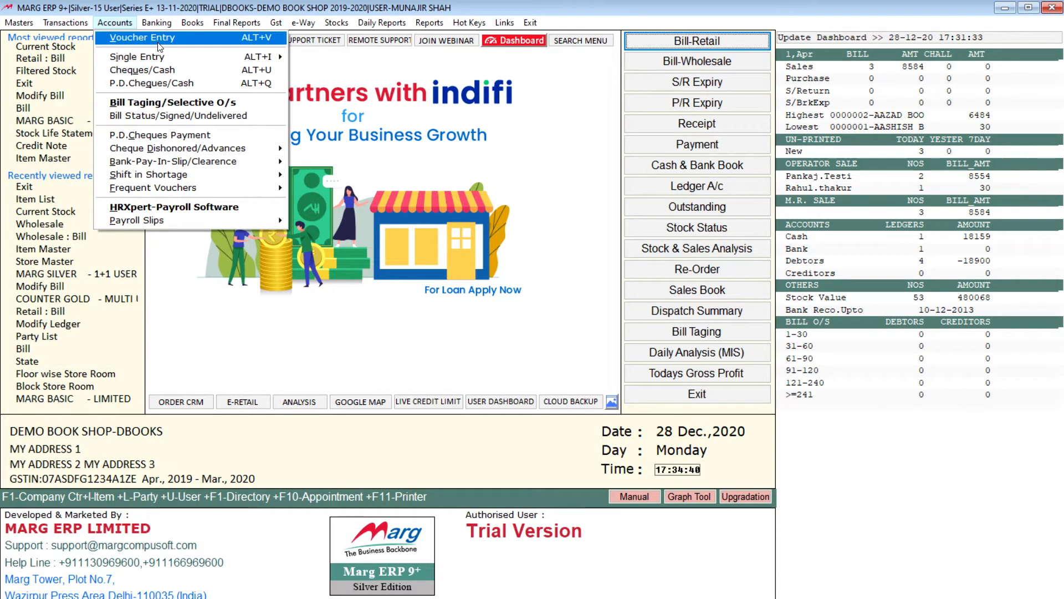
pyautogui.moveTo(272, 39)
pyautogui.moveTo(307, 38)
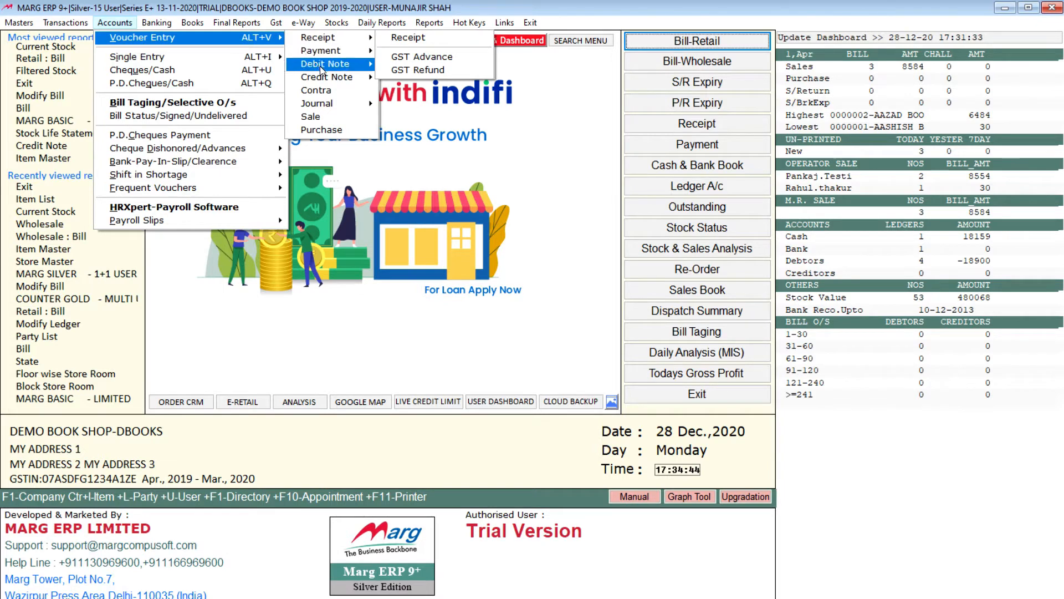
pyautogui.moveTo(325, 110)
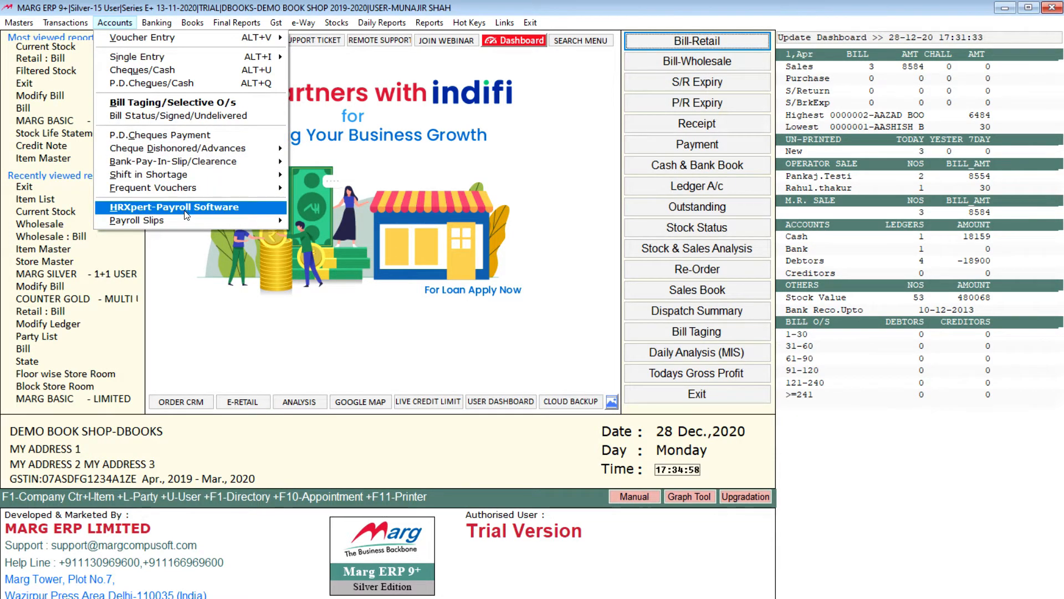
# Review the available commands for banking, account books, final reports and e-way bills.
pyautogui.moveTo(162, 220)
pyautogui.moveTo(145, 25)
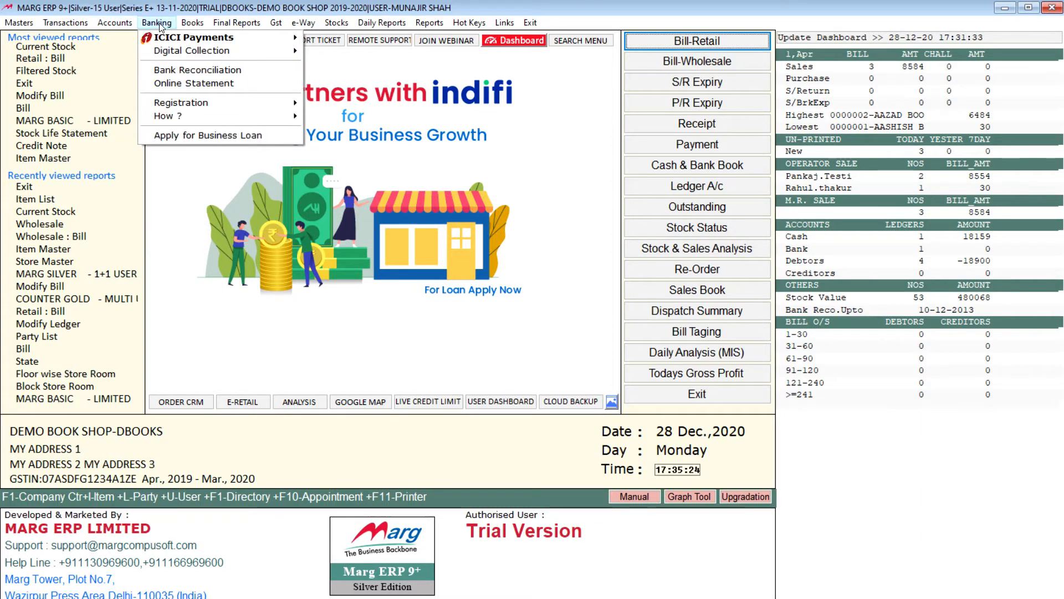
pyautogui.moveTo(239, 42)
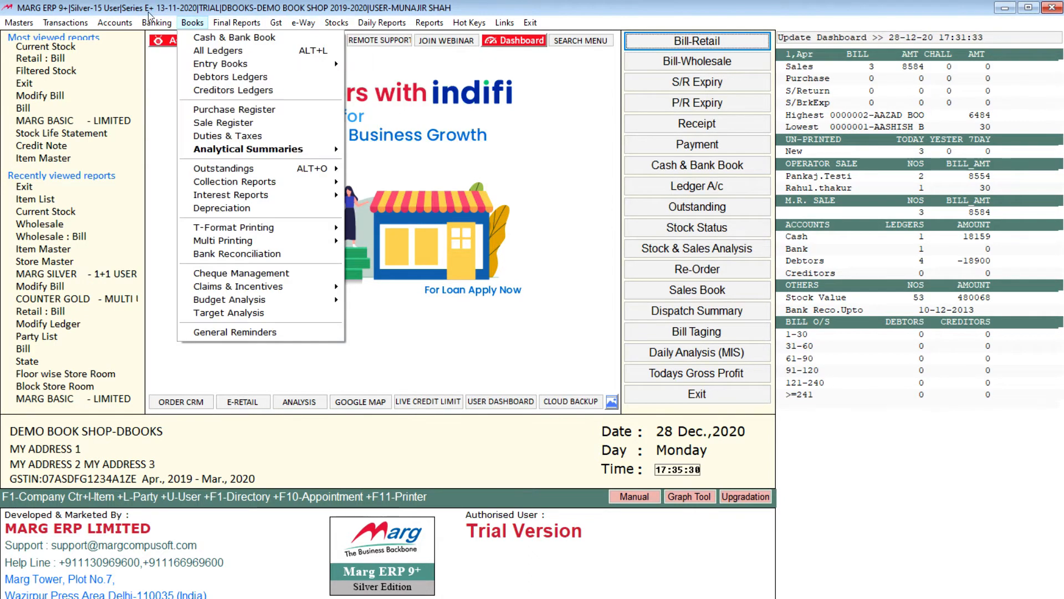
pyautogui.moveTo(188, 38)
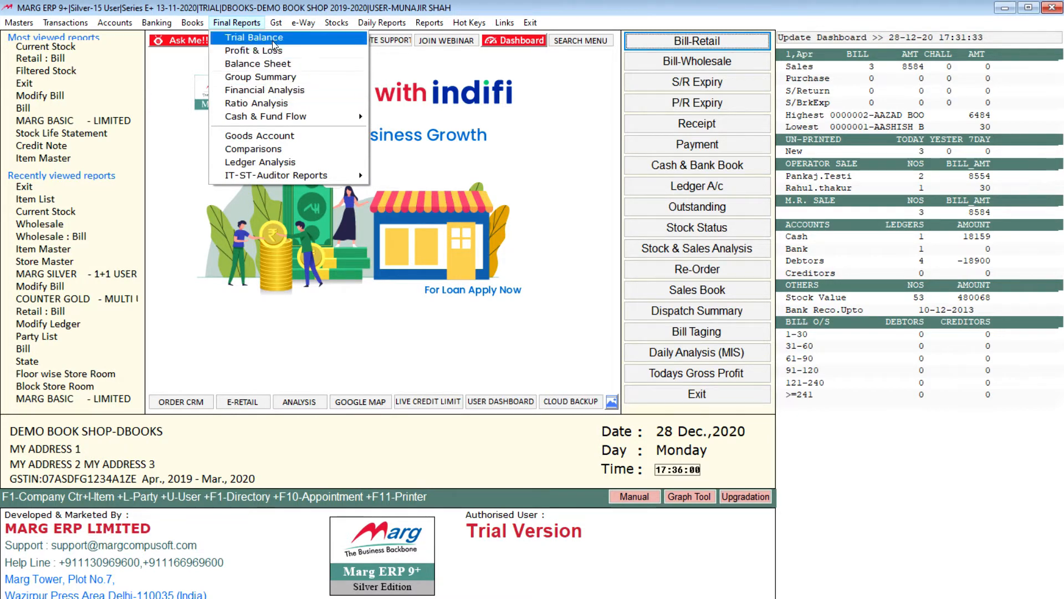
pyautogui.moveTo(284, 20)
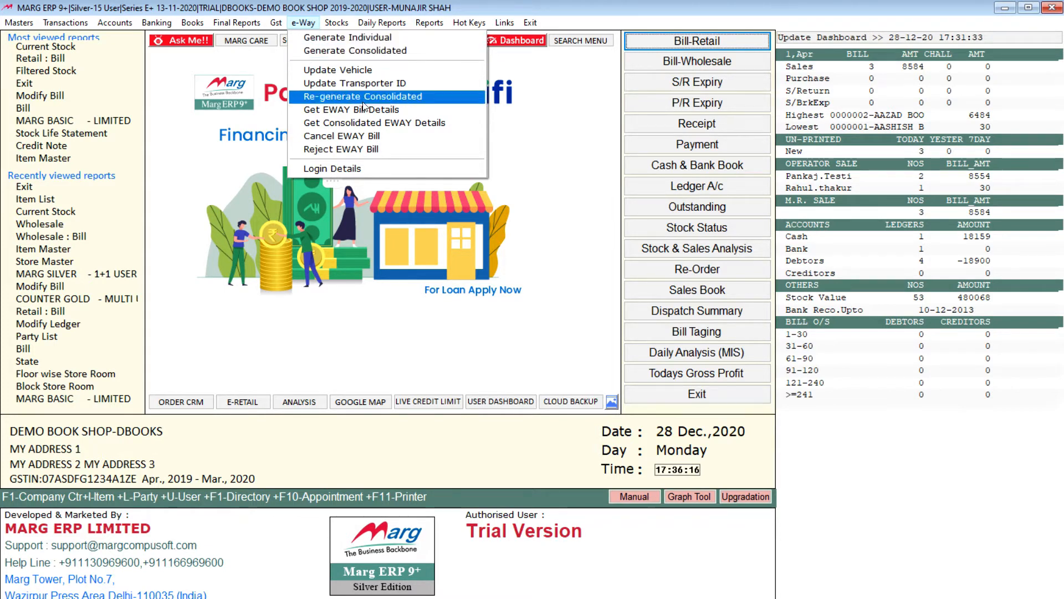
# Review the available daily reports, the sale, purchase and management reports, and the list of shortcut commands.
pyautogui.moveTo(356, 27)
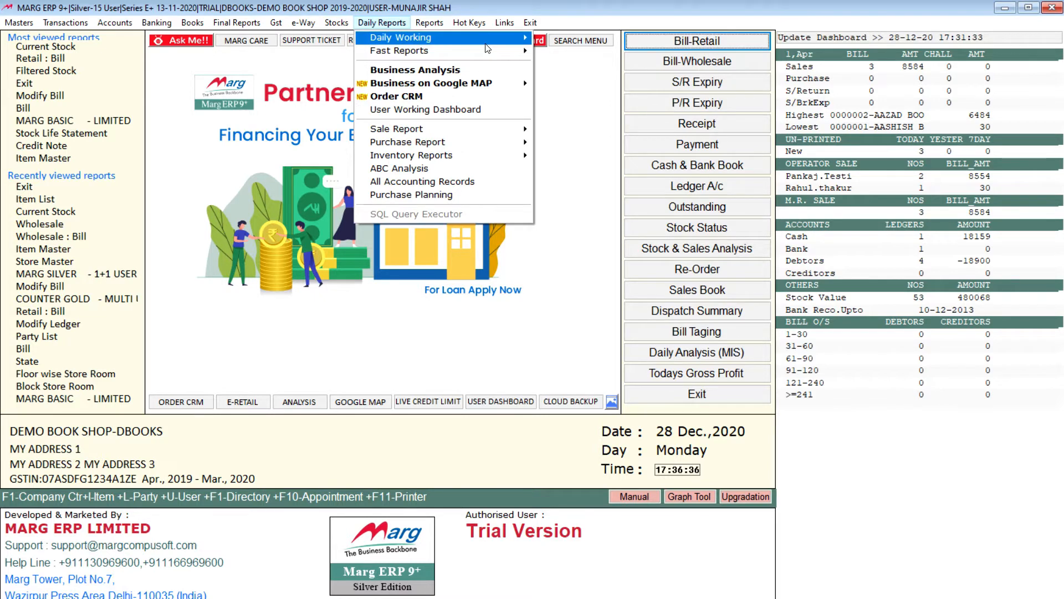
pyautogui.moveTo(491, 51)
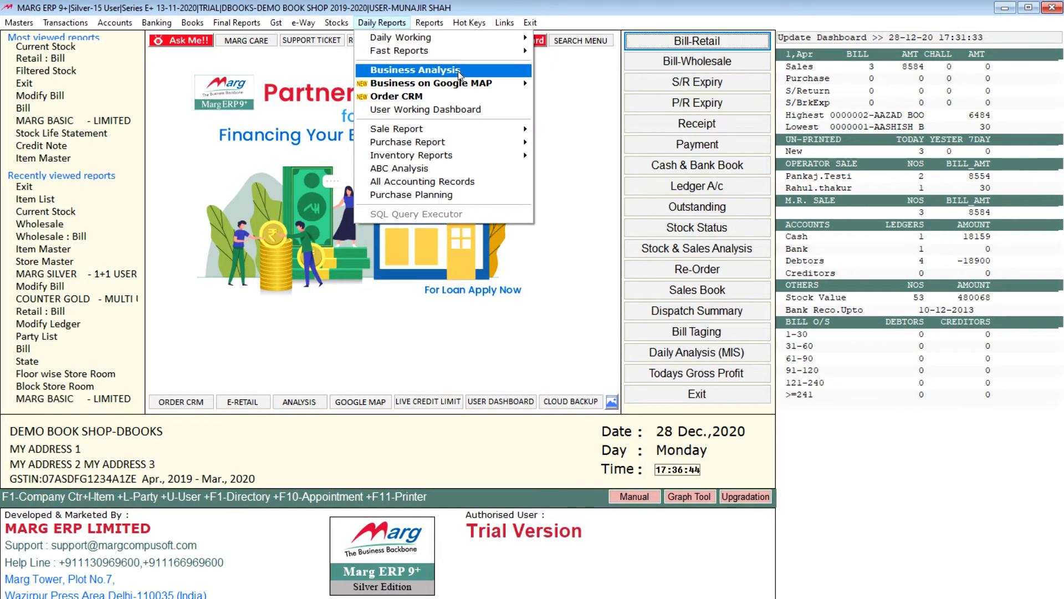
pyautogui.moveTo(478, 139)
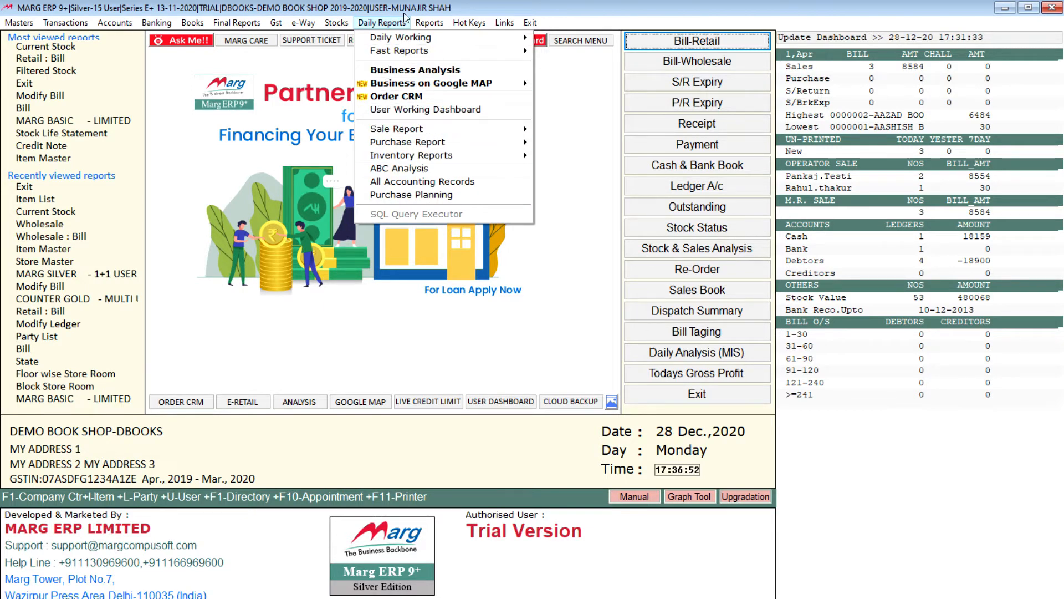
pyautogui.moveTo(433, 20)
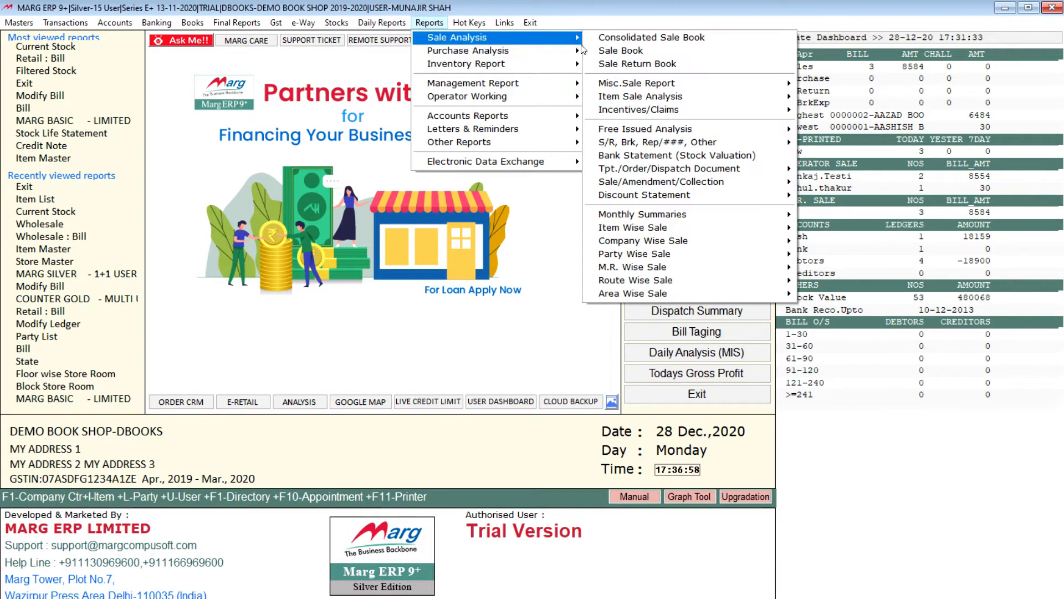
pyautogui.moveTo(563, 40)
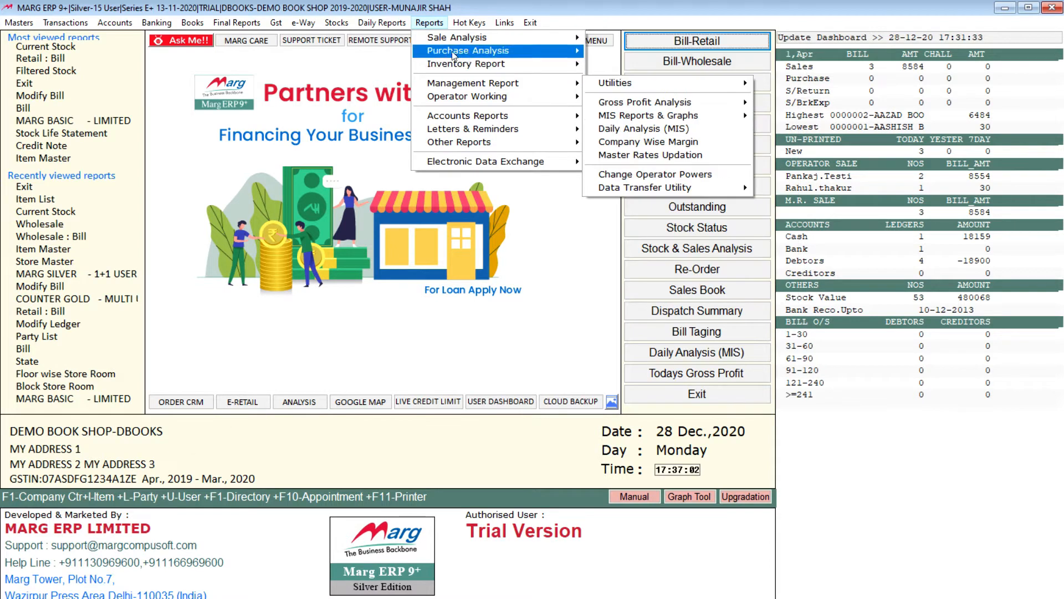
pyautogui.moveTo(465, 24)
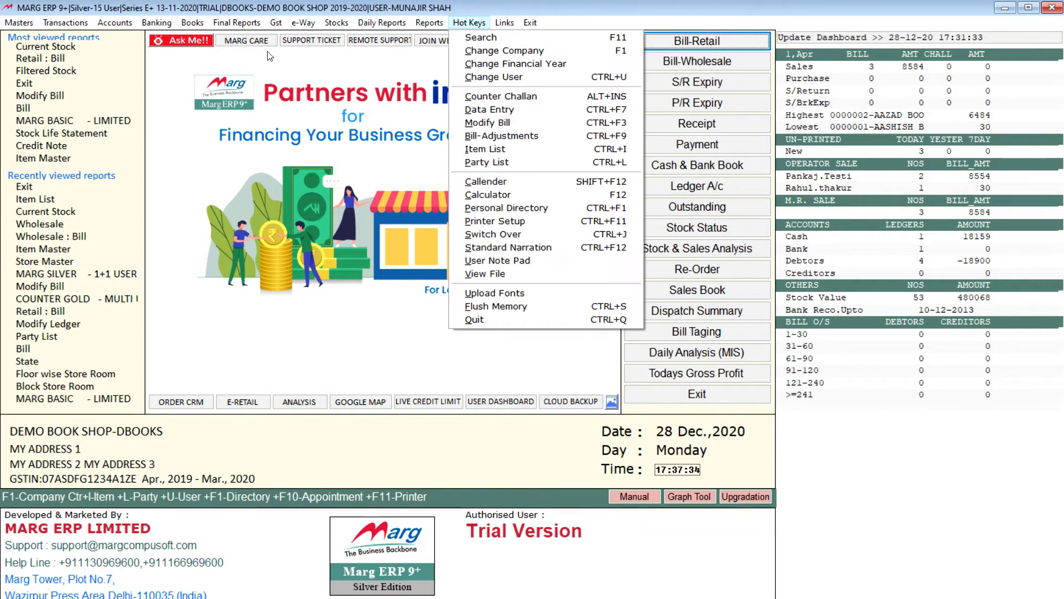
pyautogui.moveTo(40, 26)
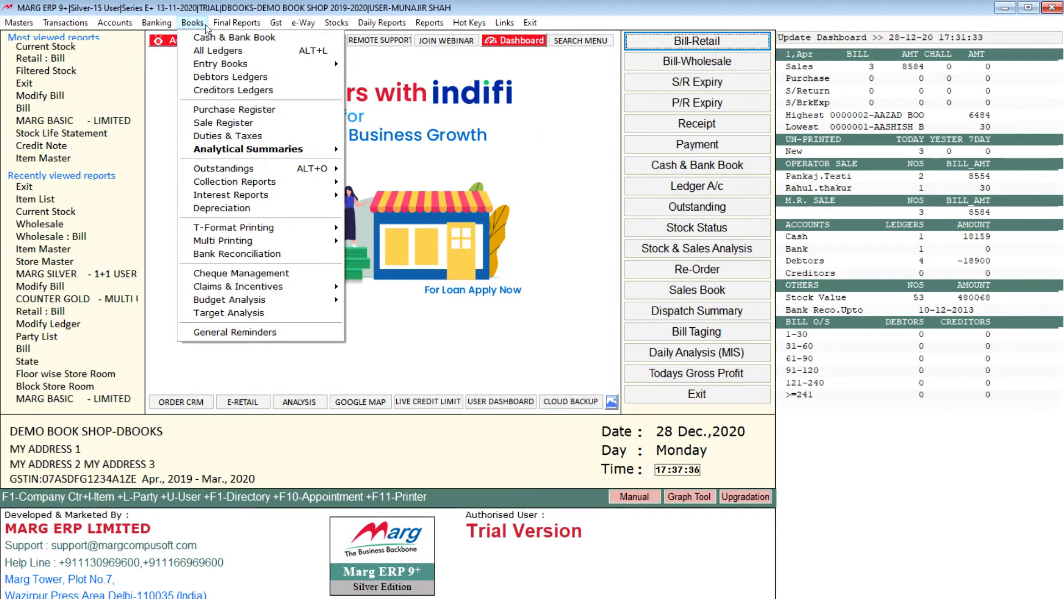
pyautogui.moveTo(294, 26)
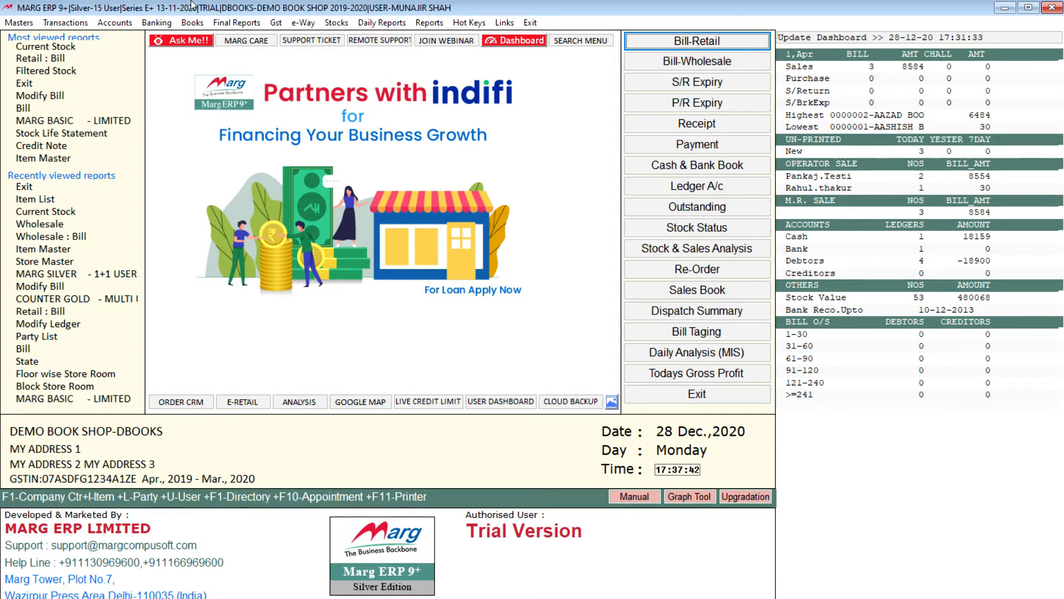
# View the Item Master under Inventory Master, and return to the home screen.
pyautogui.click(22, 23)
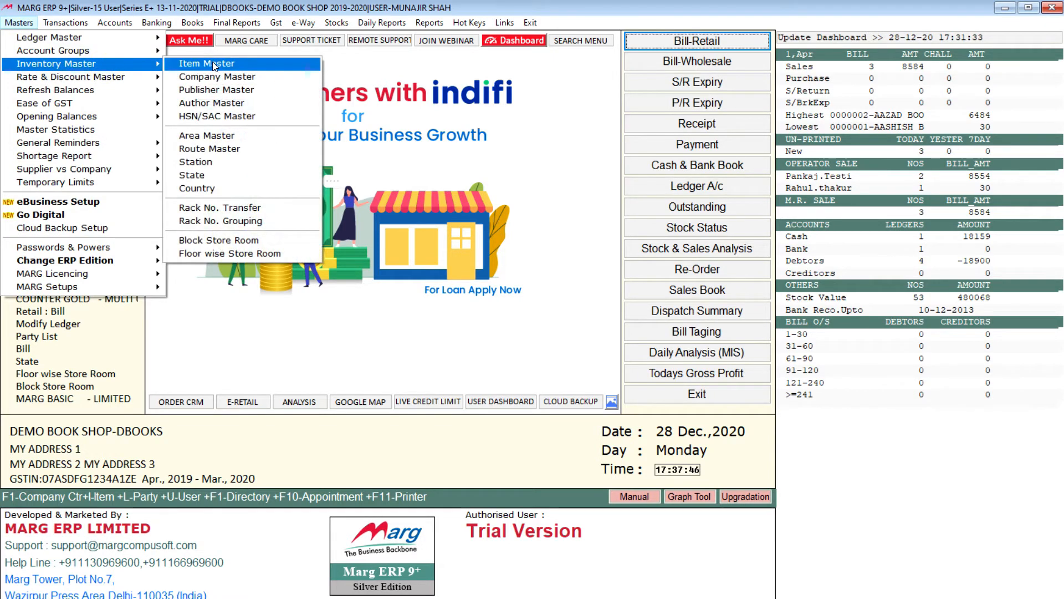
pyautogui.moveTo(69, 65)
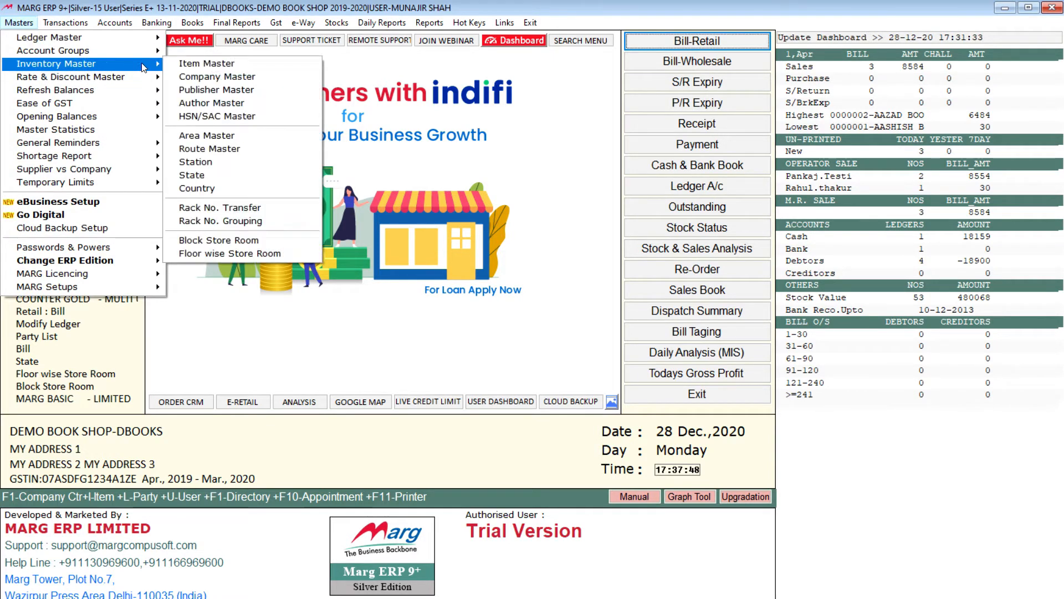
pyautogui.click(211, 64)
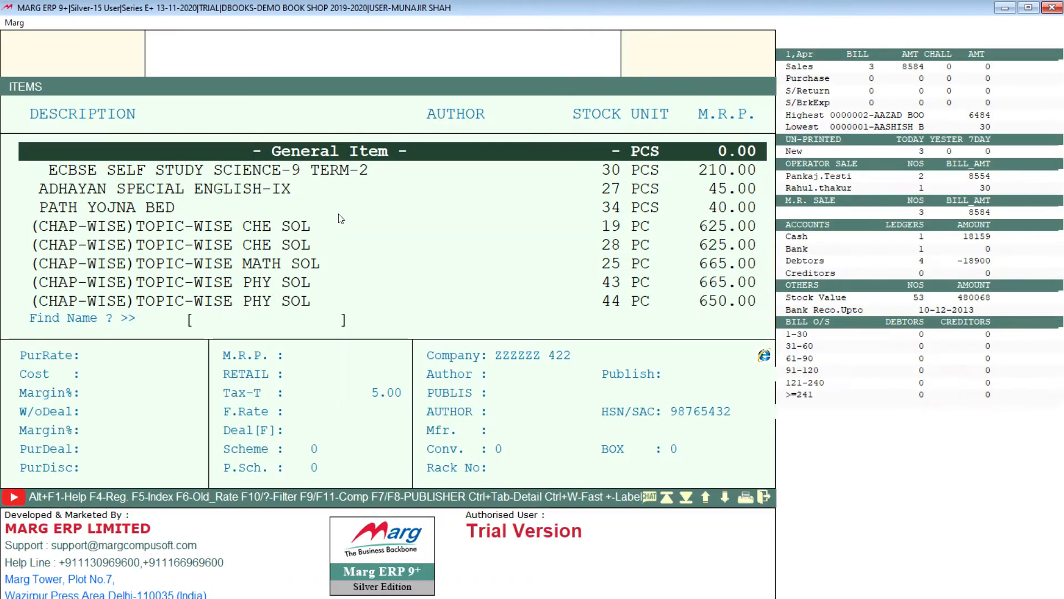
pyautogui.click(344, 225)
pyautogui.press('Escape')
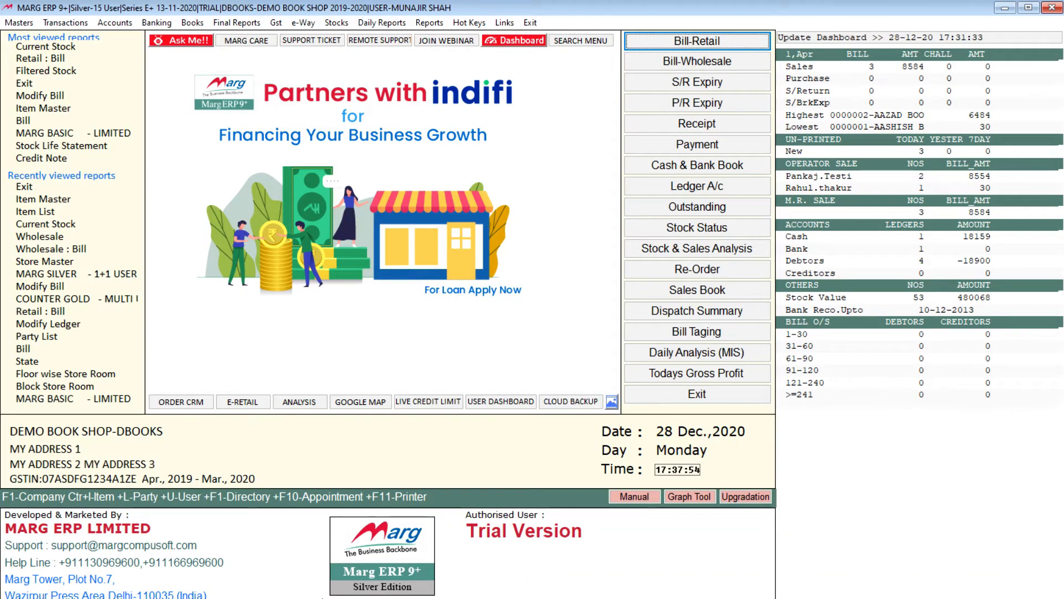
# Bring up the item list directly from the home screen and browse down to 10SAMPLE Q.P.HINDI-B-10.
pyautogui.hotkey('ctrl', 'i')
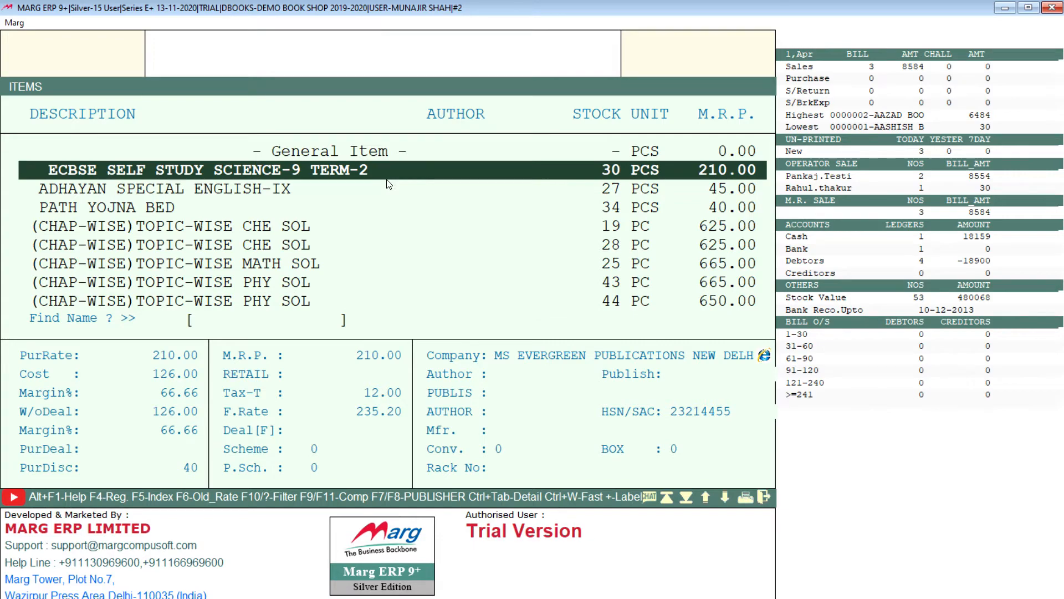
pyautogui.press('Down')
pyautogui.press('Down')
pyautogui.press('Down')
pyautogui.press('Down')
pyautogui.press('Down')
pyautogui.press('Down')
pyautogui.press('Down')
pyautogui.press('Down')
pyautogui.press('Down')
pyautogui.press('Down')
pyautogui.press('Down')
pyautogui.press('Down')
pyautogui.press('Down')
pyautogui.press('Down')
pyautogui.press('Down')
pyautogui.press('Down')
pyautogui.press('Down')
pyautogui.press('Down')
pyautogui.press('Down')
pyautogui.press('Down')
pyautogui.press('Down')
pyautogui.press('Down')
pyautogui.press('Down')
pyautogui.press('Down')
pyautogui.press('Down')
pyautogui.press('Down')
pyautogui.press('Down')
pyautogui.press('Down')
pyautogui.press('Down')
pyautogui.press('Down')
pyautogui.press('Down')
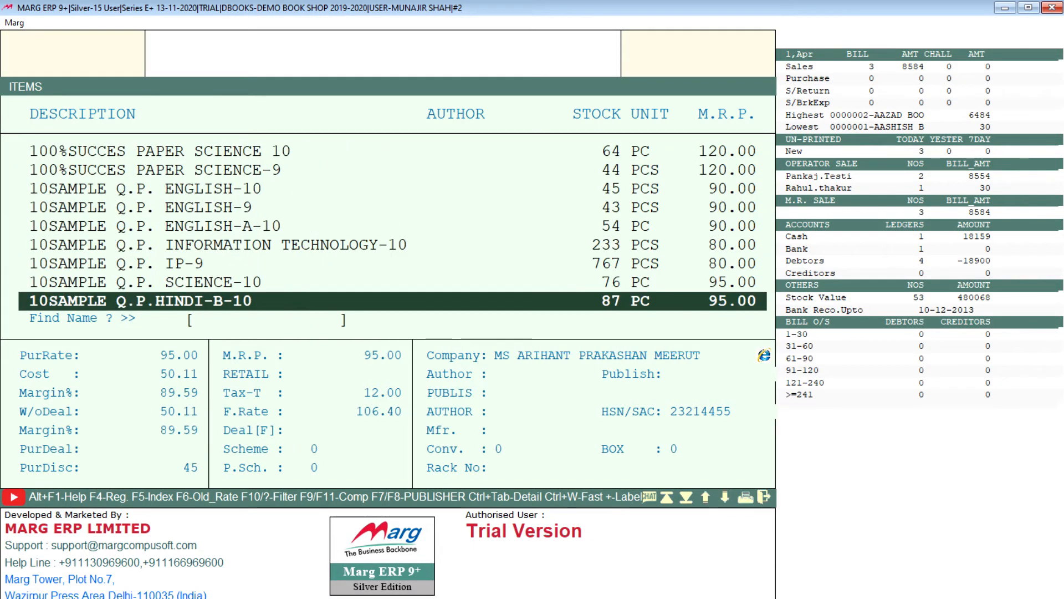
# Browse the item list across its first entries and its last entries, ending at ZOOM IN SCIENCE-8.
pyautogui.press('Up')
pyautogui.press('Up')
pyautogui.press('Up')
pyautogui.press('Up')
pyautogui.press('Up')
pyautogui.press('Up')
pyautogui.press('Up')
pyautogui.press('Up')
pyautogui.press('Up')
pyautogui.press('Up')
pyautogui.press('Up')
pyautogui.press('Up')
pyautogui.press('Up')
pyautogui.press('Up')
pyautogui.press('Up')
pyautogui.press('Up')
pyautogui.press('Up')
pyautogui.press('Up')
pyautogui.press('Up')
pyautogui.press('Up')
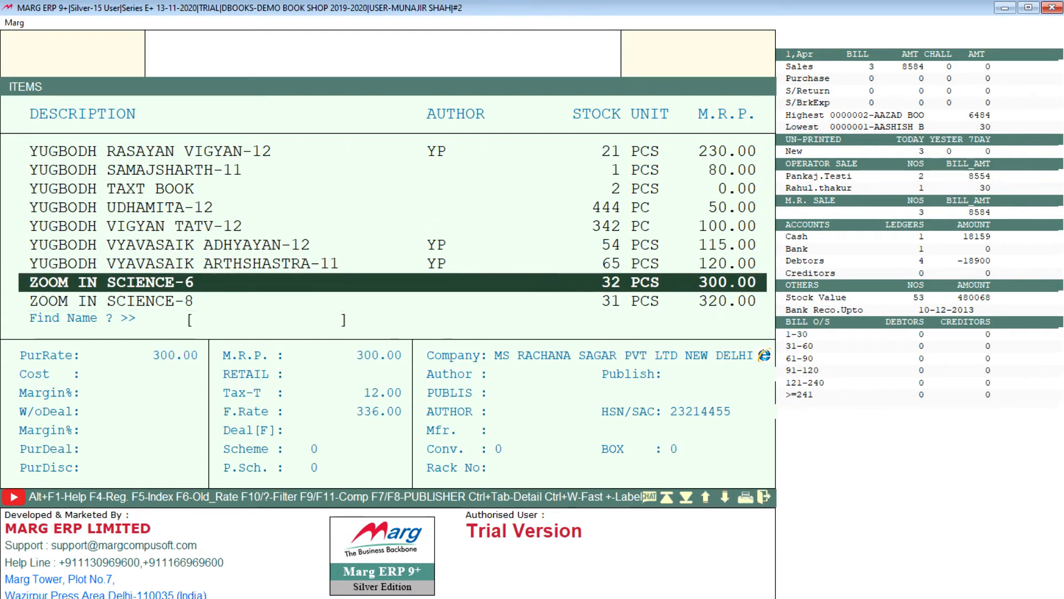
pyautogui.press('Up')
pyautogui.press('Up')
pyautogui.press('Up')
pyautogui.press('Up')
pyautogui.press('Up')
pyautogui.press('Up')
pyautogui.press('Up')
pyautogui.press('Up')
pyautogui.press('Up')
pyautogui.press('Up')
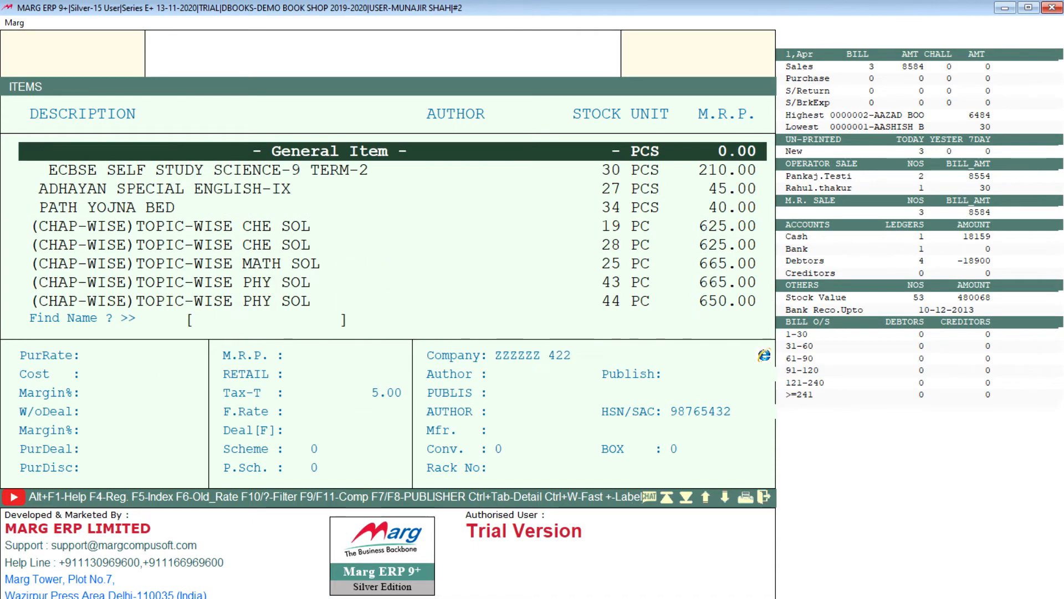
pyautogui.press('Down')
pyautogui.press('Down')
pyautogui.press('Down')
pyautogui.press('Down')
pyautogui.press('Down')
pyautogui.press('Down')
pyautogui.press('Down')
pyautogui.press('Down')
pyautogui.press('Down')
pyautogui.press('Down')
pyautogui.press('Down')
pyautogui.press('Down')
pyautogui.press('Down')
pyautogui.press('Down')
pyautogui.press('Down')
pyautogui.press('Down')
pyautogui.press('Down')
pyautogui.press('Down')
pyautogui.press('Down')
pyautogui.press('Down')
pyautogui.press('Down')
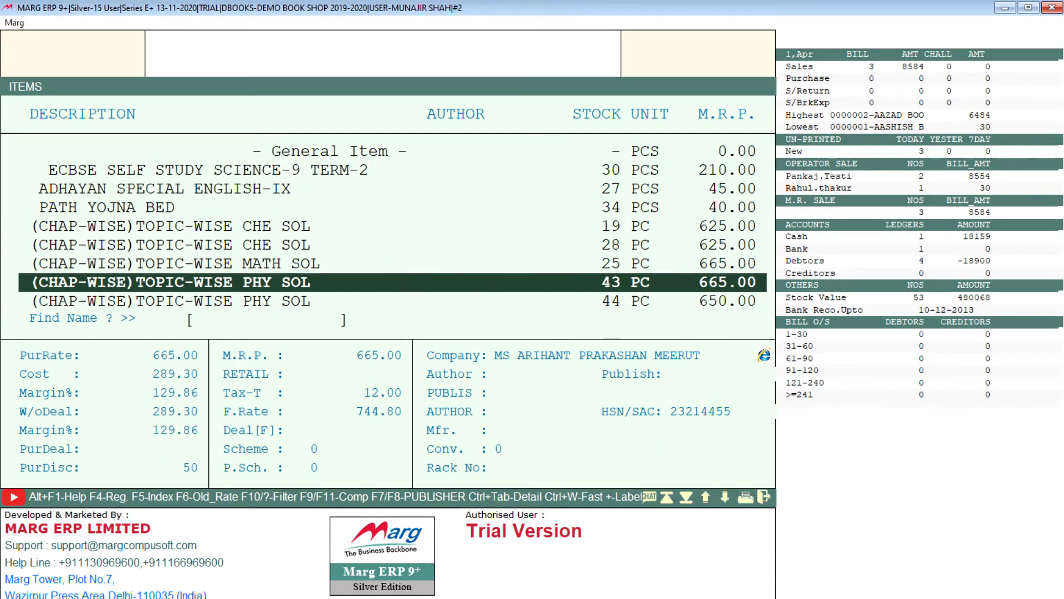
pyautogui.press('Down')
pyautogui.press('Down')
pyautogui.press('Down')
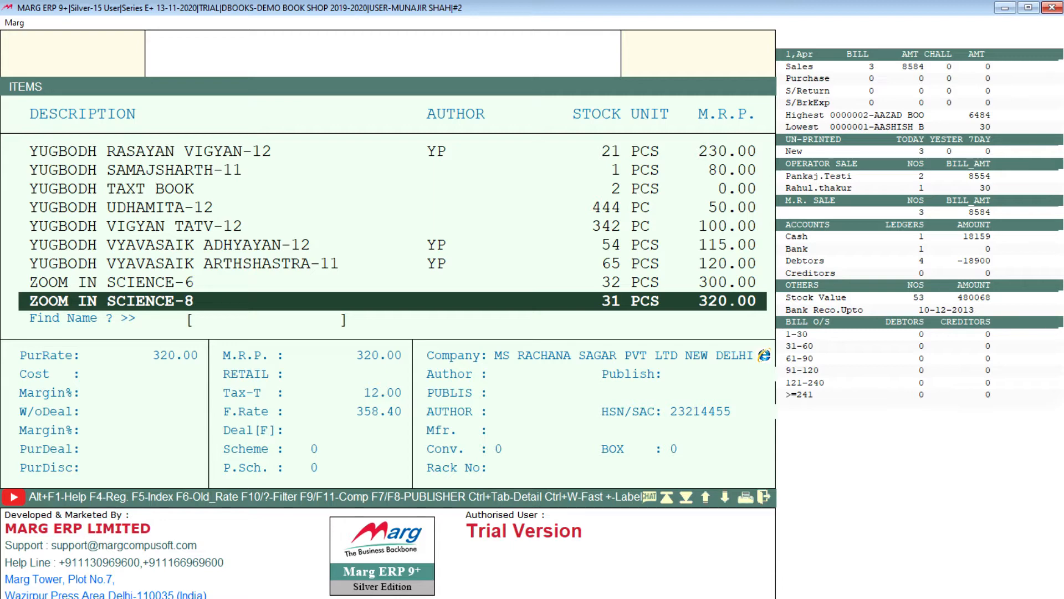
# Start a new product in the item list and set its rack number to 896.
pyautogui.press('F2')
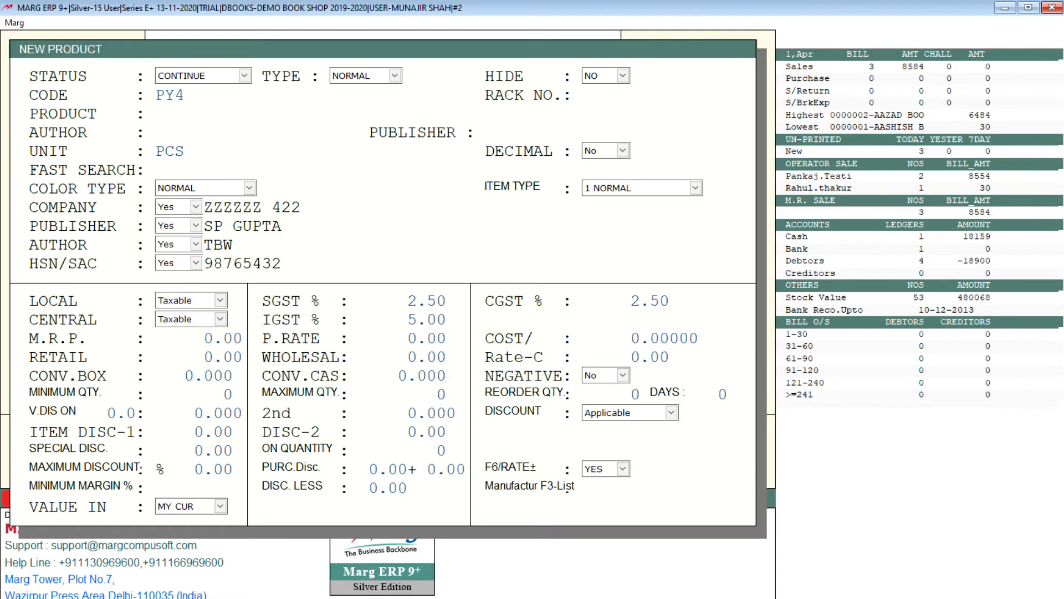
pyautogui.press('Return')
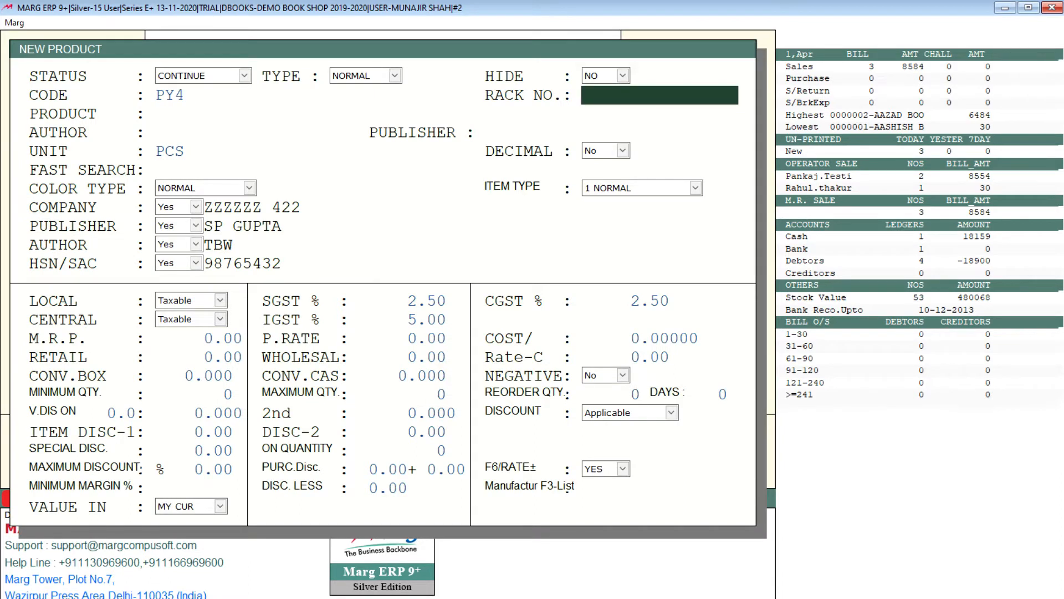
pyautogui.write('896')
pyautogui.press('Return')
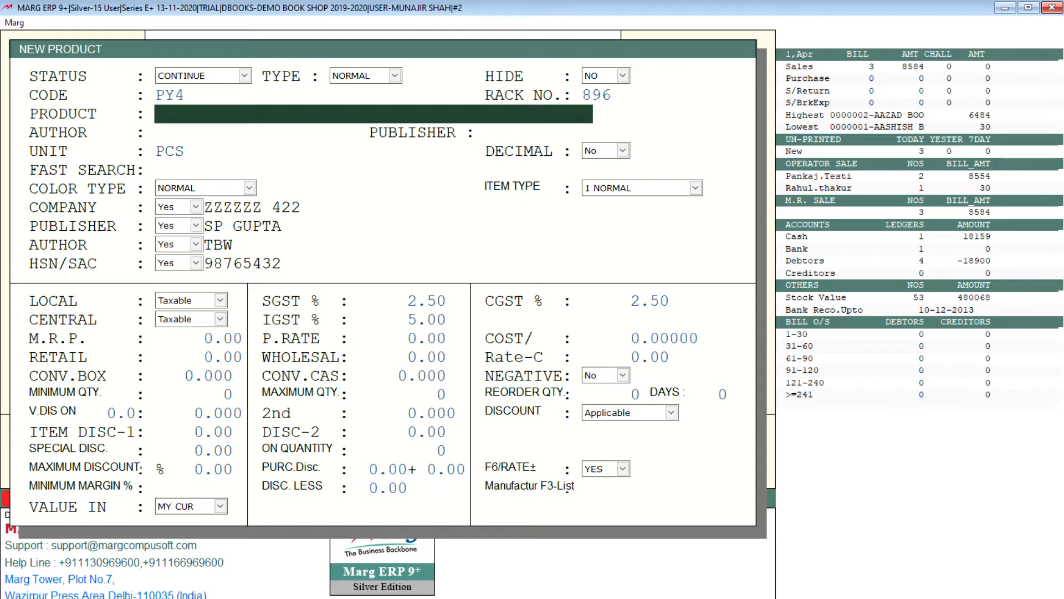
# Name the new product RICH DAD POOR DAD.
pyautogui.press('Return')
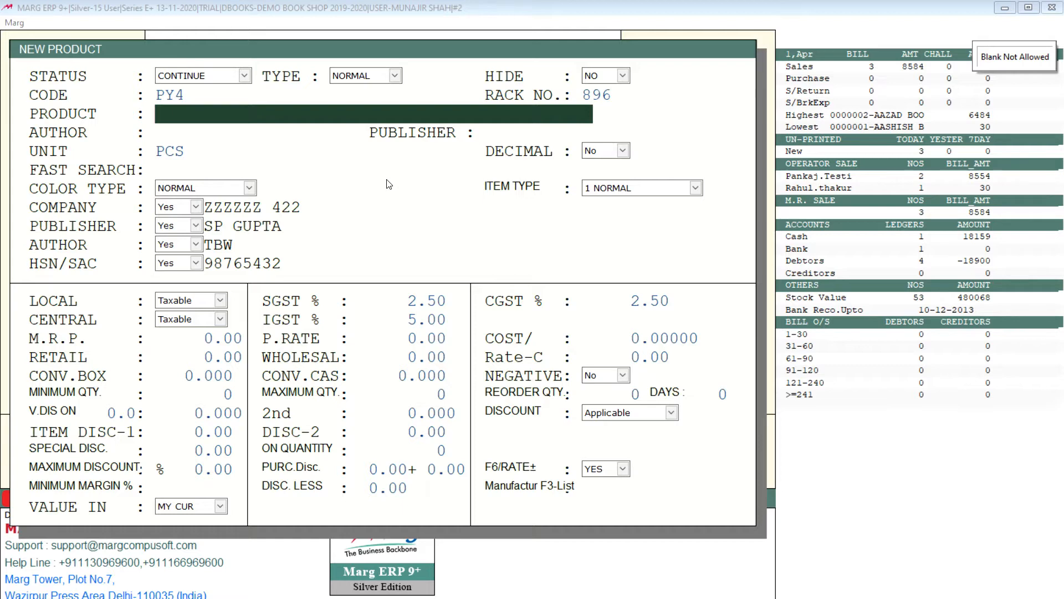
pyautogui.write('RICH DAD')
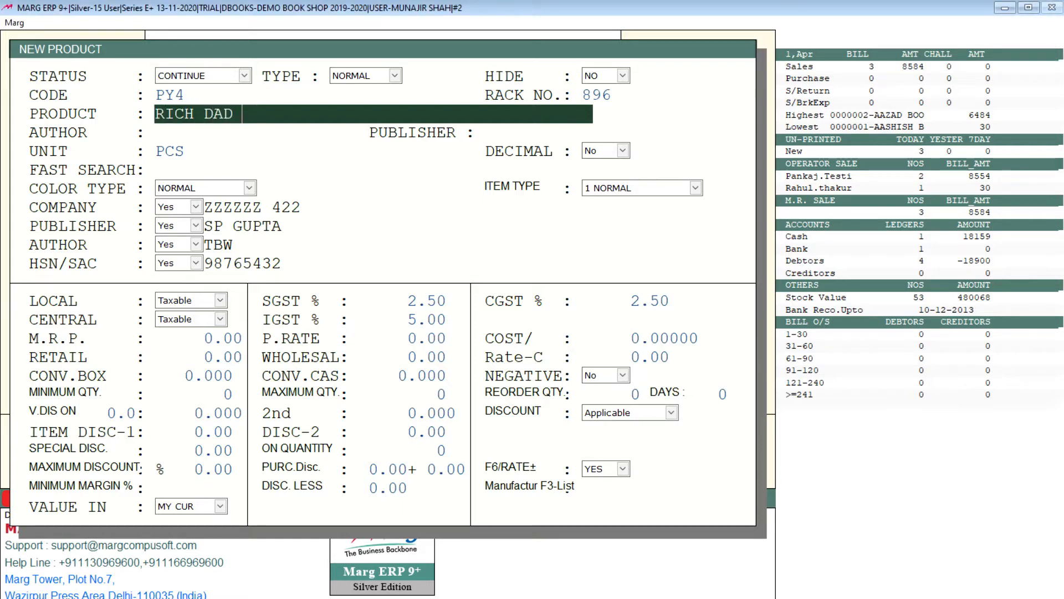
pyautogui.write(' POOR DAD')
pyautogui.press('Return')
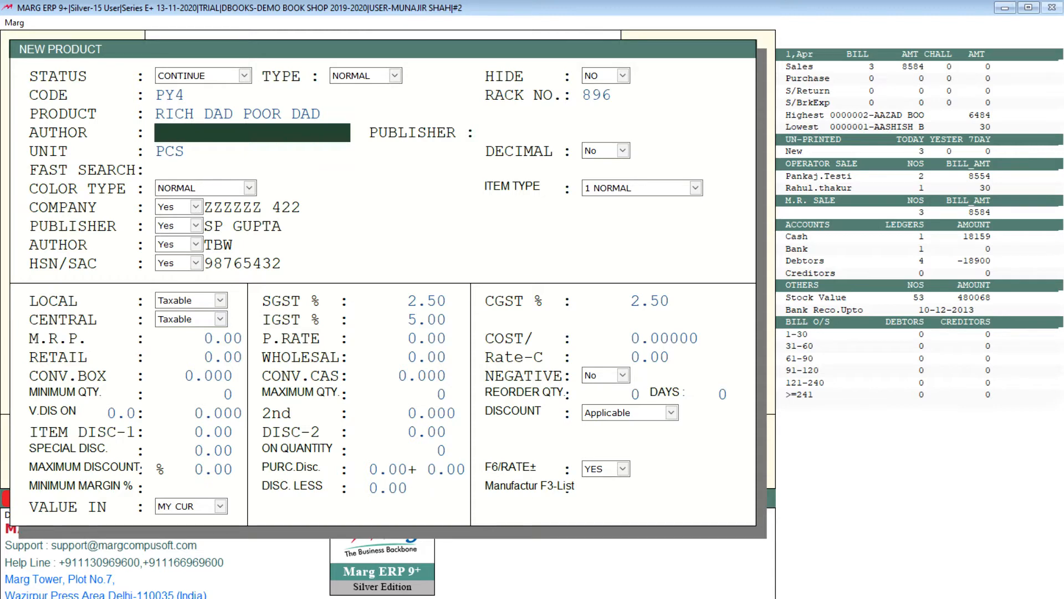
# Enter the author's name and the publisher's name for the book.
pyautogui.write('SP GUPTA')
pyautogui.press('Return')
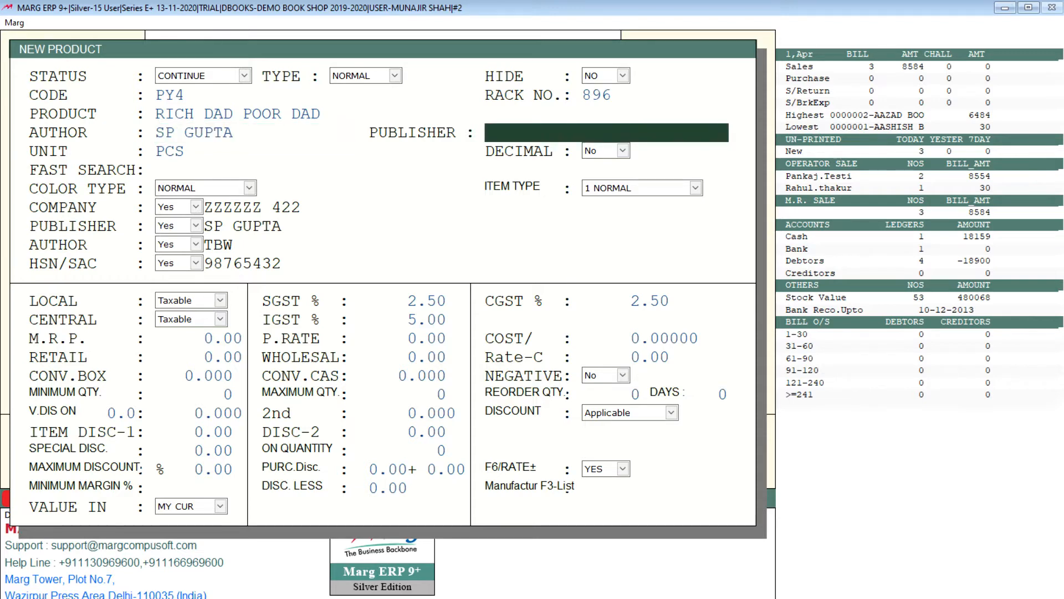
pyautogui.write('SHARMA')
pyautogui.press('Return')
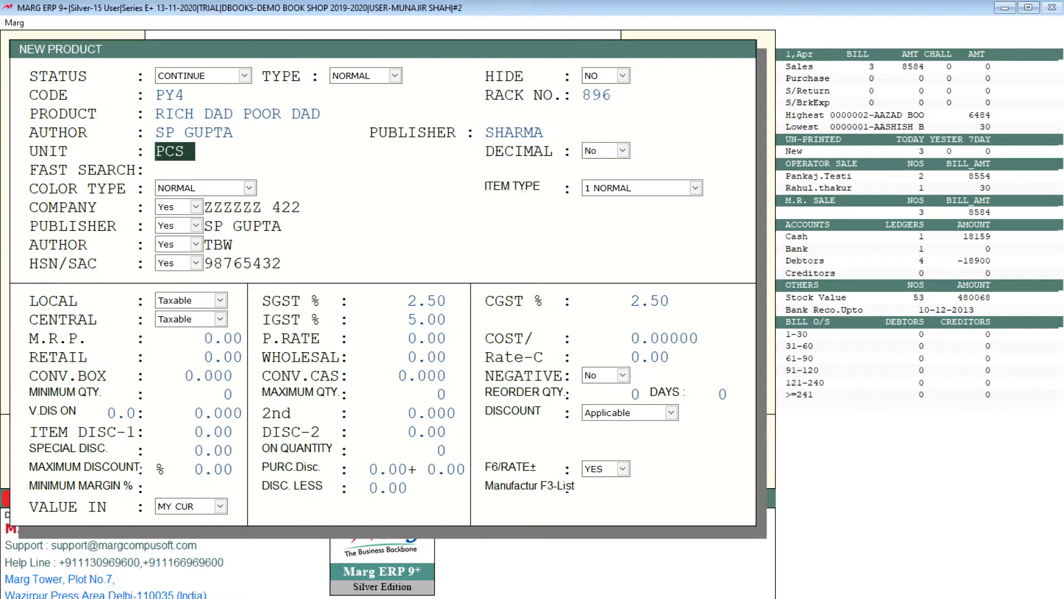
# Try BOX as the product's unit and restore it to PCS.
pyautogui.press('Return')
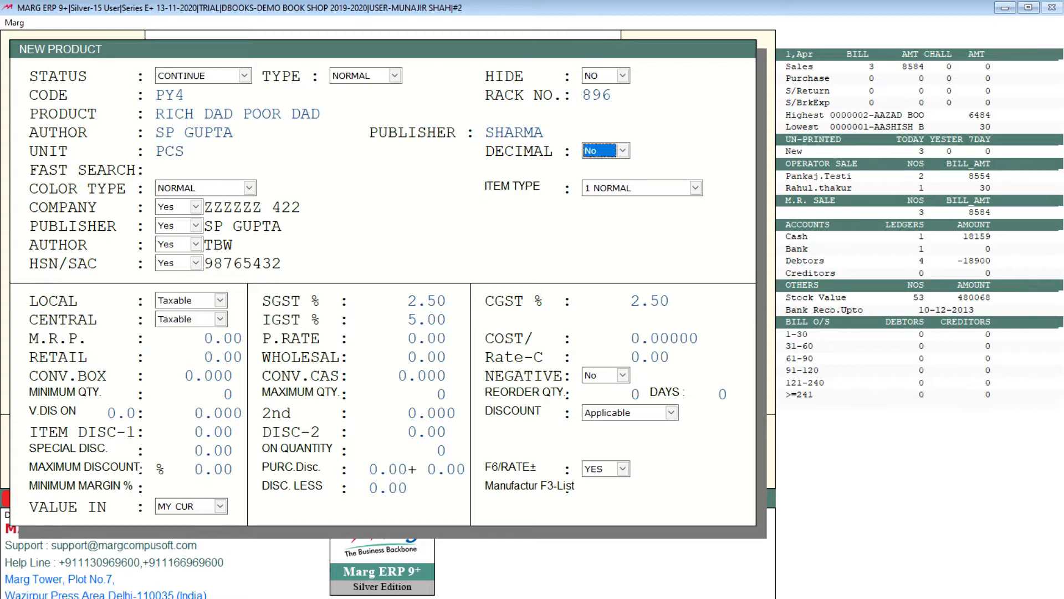
pyautogui.press('Up')
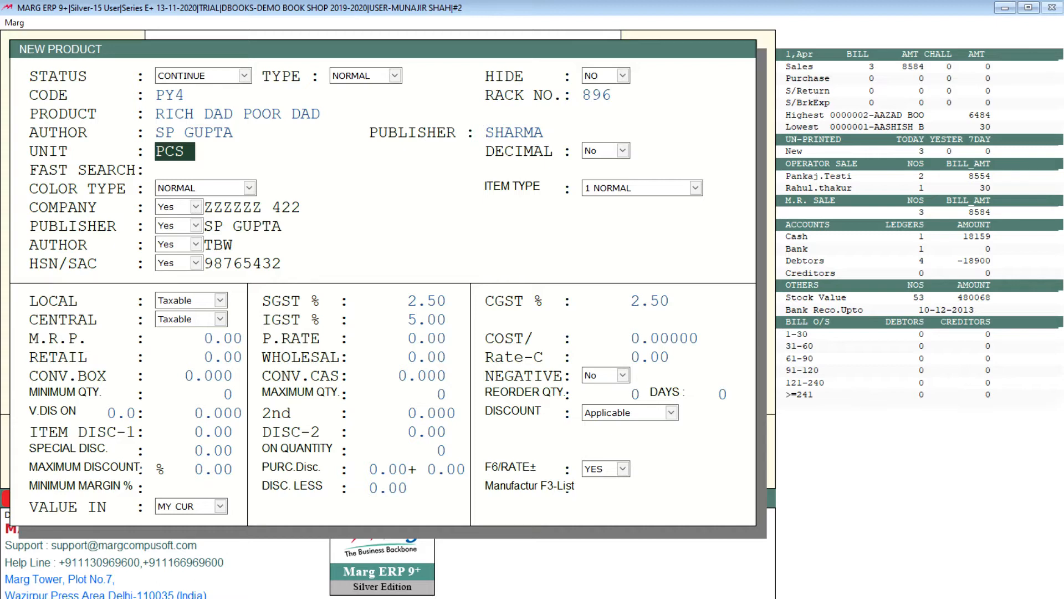
pyautogui.press('BackSpace')
pyautogui.write('BOX')
pyautogui.press('BackSpace')
pyautogui.press('BackSpace')
pyautogui.press('BackSpace')
pyautogui.write('PCS')
pyautogui.press('Return')
pyautogui.press('Return')
pyautogui.press('Up')
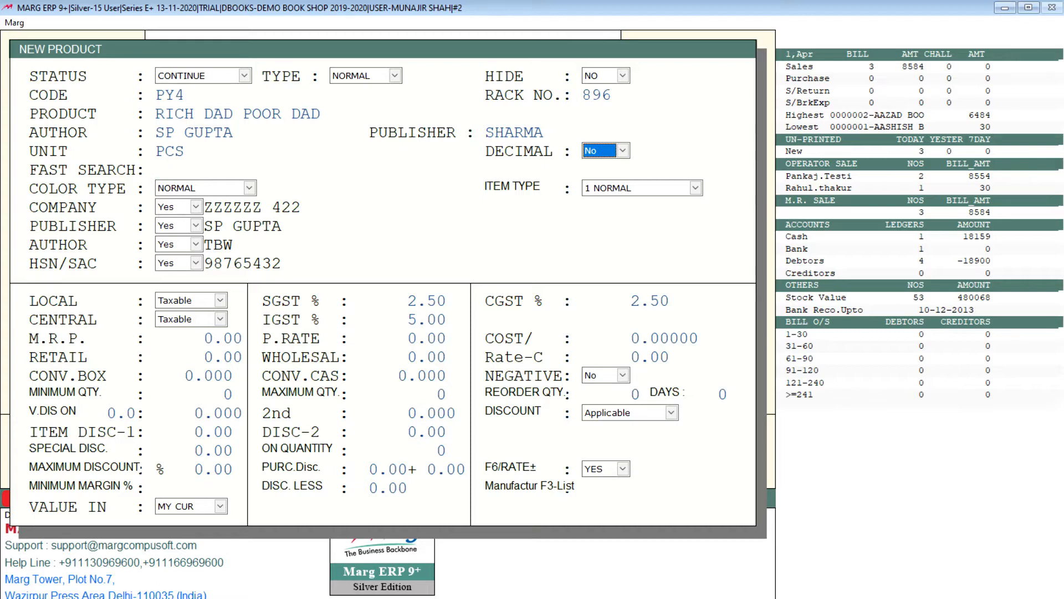
# Keep Decimal at No, leave Fast Search blank and accept NORMAL as the color type.
pyautogui.press('Return')
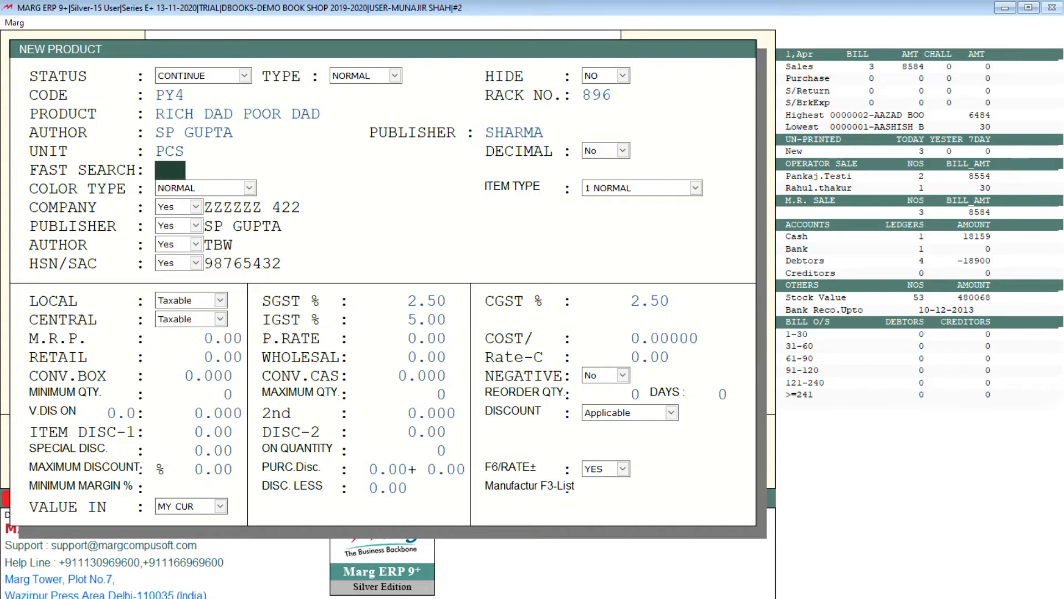
pyautogui.press('Return')
pyautogui.press('Up')
pyautogui.press('Return')
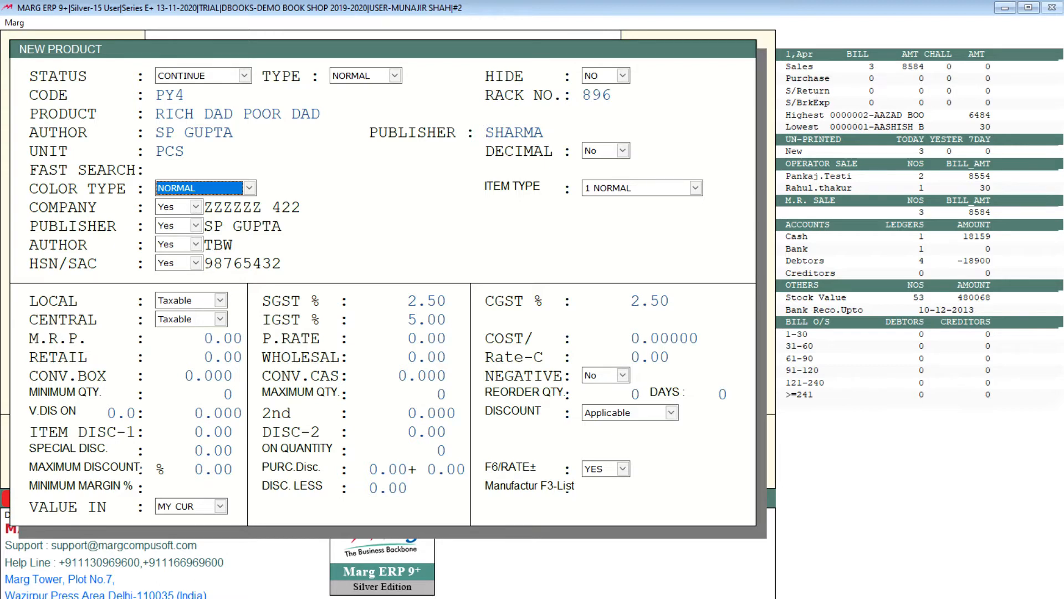
pyautogui.hotkey('alt', 'Down')
pyautogui.press('Return')
pyautogui.press('Return')
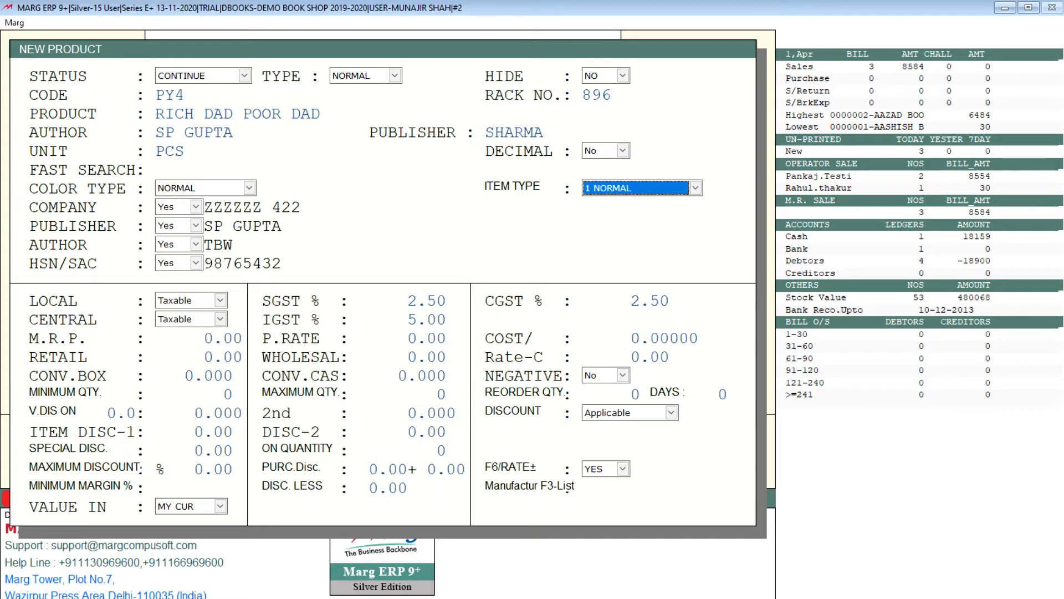
# Go through the item type options, including 2 COSTLY ITEMS, and keep 1 NORMAL for the product.
pyautogui.hotkey('alt', 'Down')
pyautogui.press('Down')
pyautogui.press('Down')
pyautogui.press('Up')
pyautogui.press('Up')
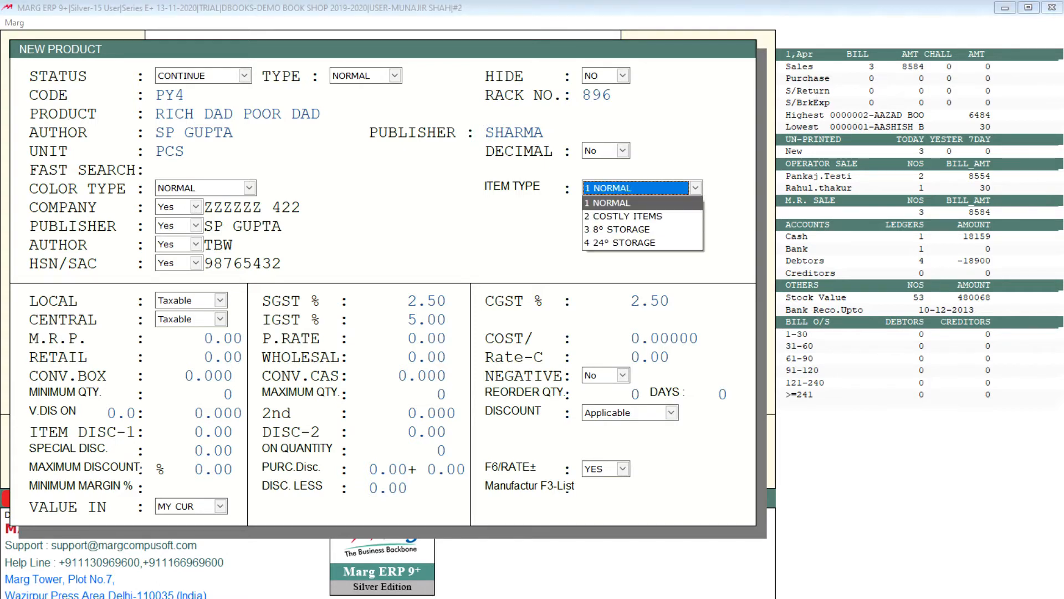
pyautogui.press('Down')
pyautogui.press('Up')
pyautogui.press('Down')
pyautogui.press('Up')
pyautogui.press('Down')
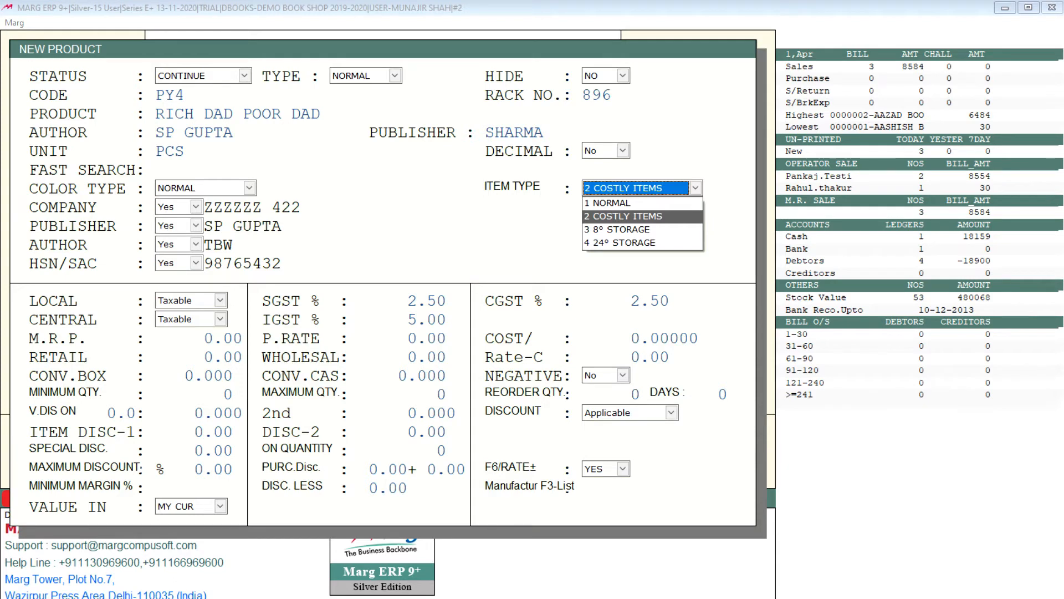
pyautogui.press('Up')
pyautogui.press('Return')
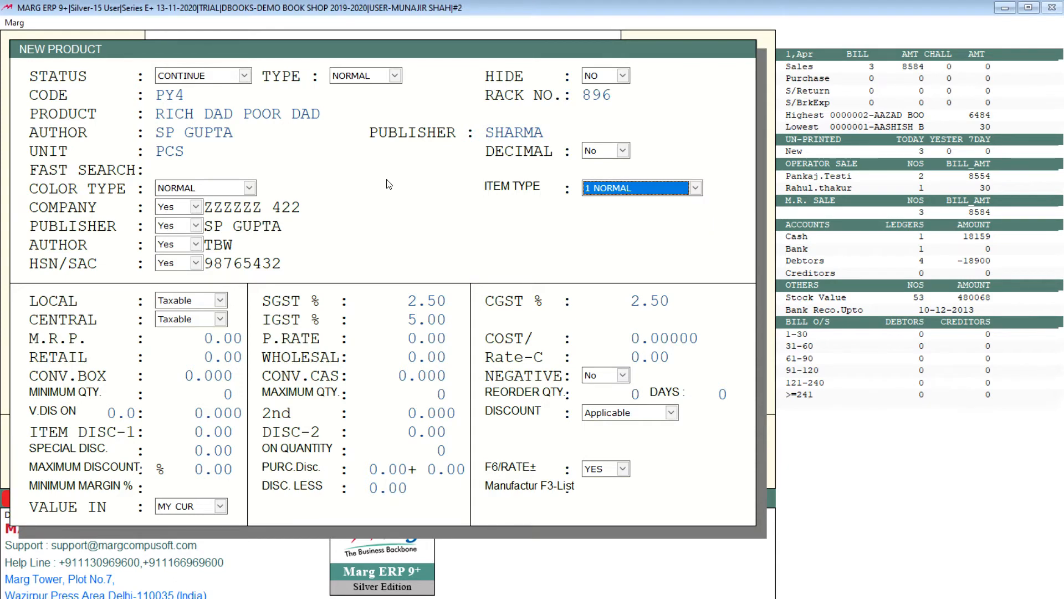
pyautogui.press('Return')
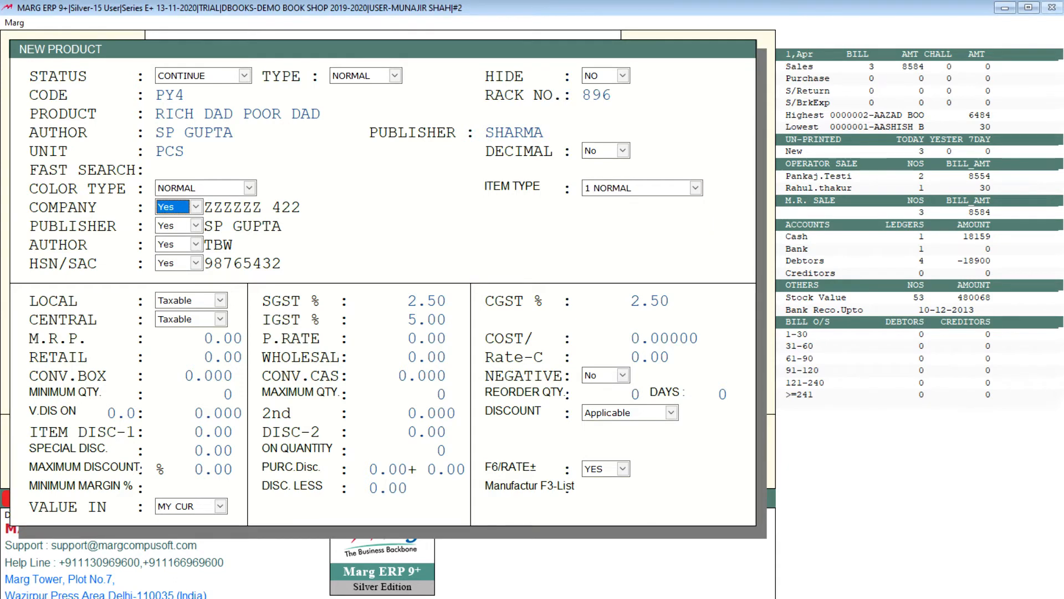
# Change the product's company to MS AGRAWAL PUBLICATION AGRA.
pyautogui.press('Down')
pyautogui.press('Return')
pyautogui.press('Return')
pyautogui.press('Up')
pyautogui.press('Up')
pyautogui.press('Up')
pyautogui.press('Up')
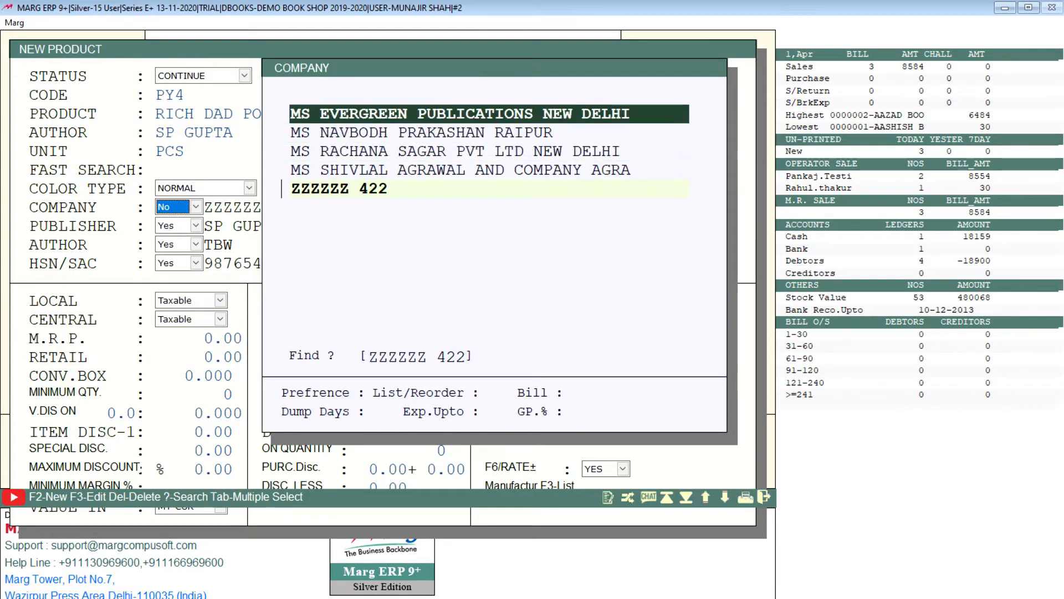
pyautogui.press('Up')
pyautogui.press('Up')
pyautogui.press('Up')
pyautogui.press('Return')
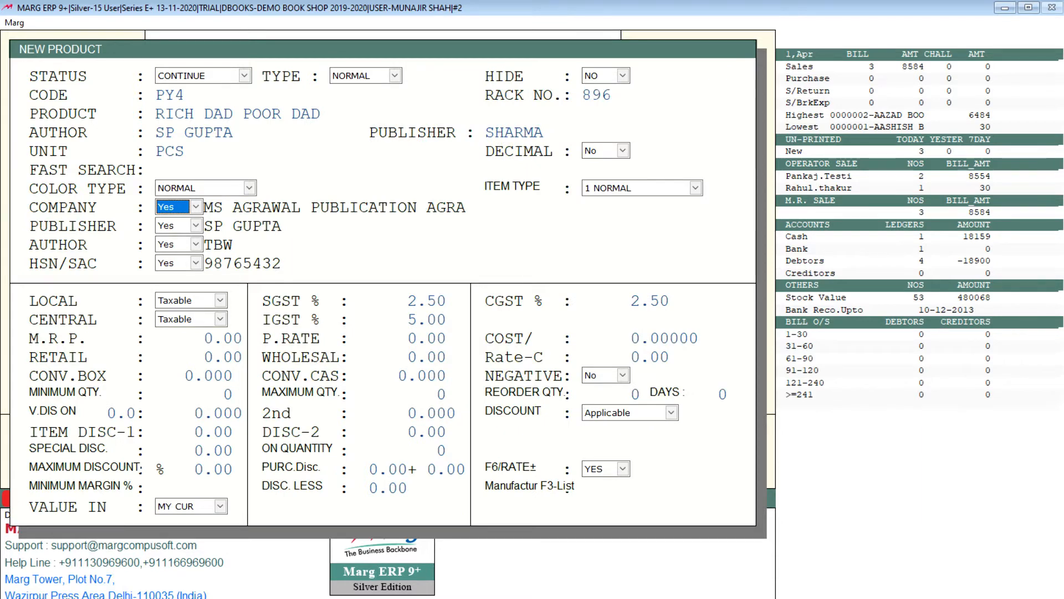
# View the blank New Company form and the Modify Company form of MS AGRAWAL PUBLICATION AGRA, and keep that company for the product.
pyautogui.press('Return')
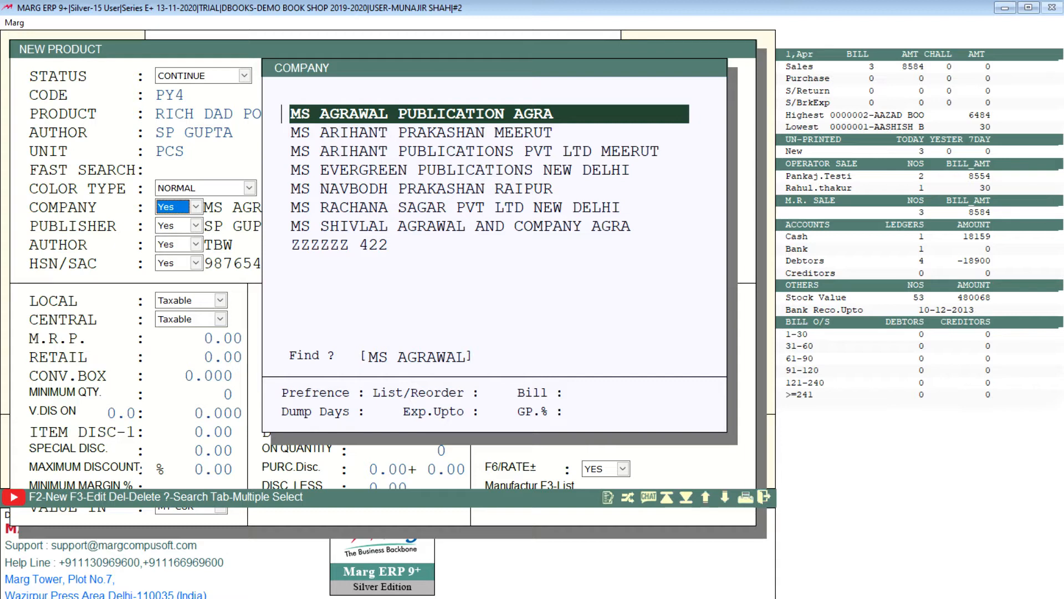
pyautogui.press('F2')
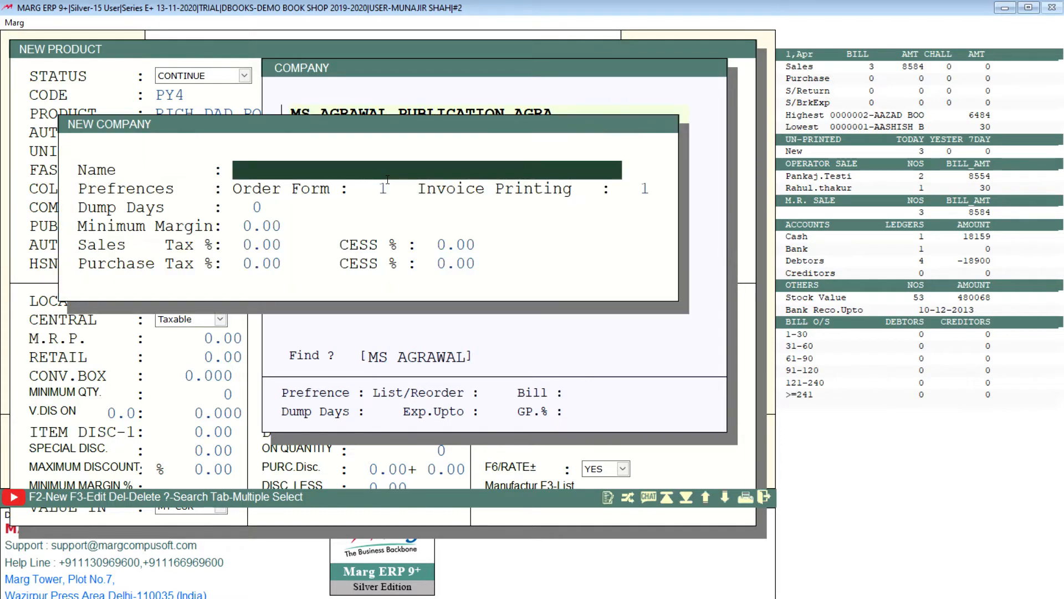
pyautogui.press('Escape')
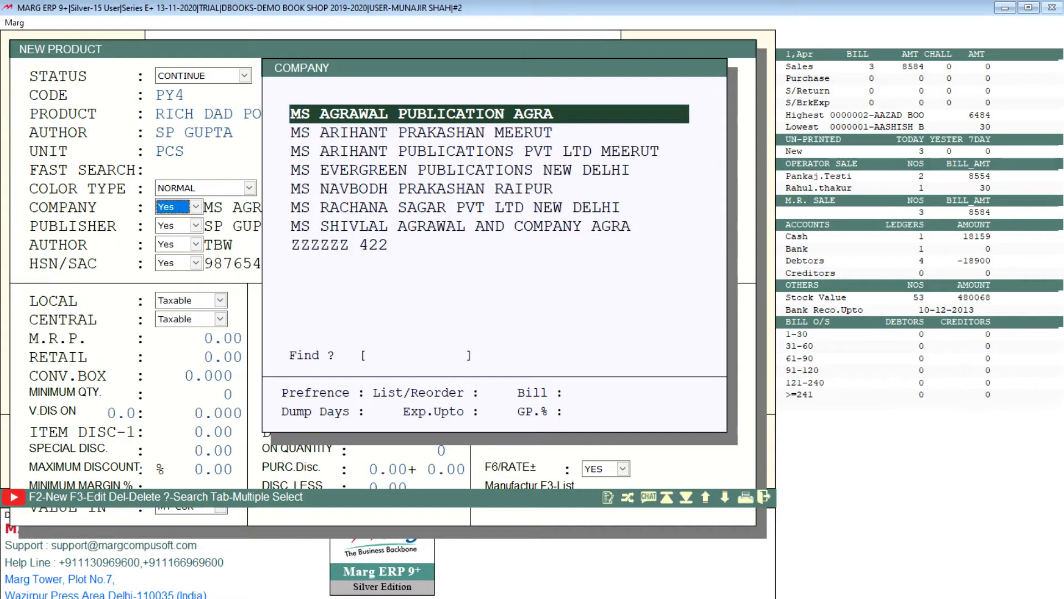
pyautogui.press('Down')
pyautogui.press('Up')
pyautogui.press('F3')
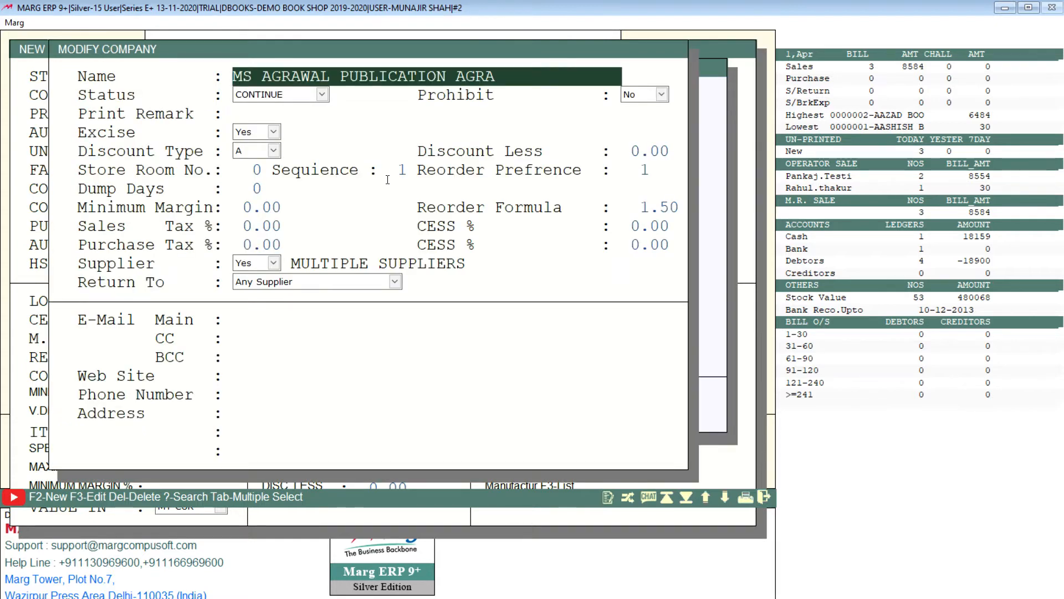
pyautogui.press('Escape')
pyautogui.press('Return')
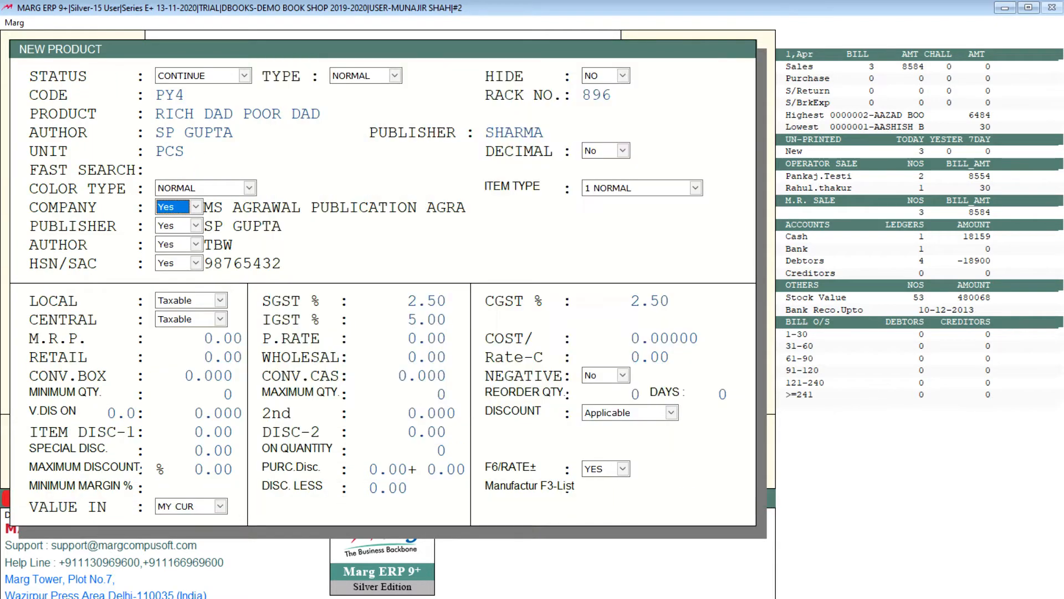
pyautogui.press('Return')
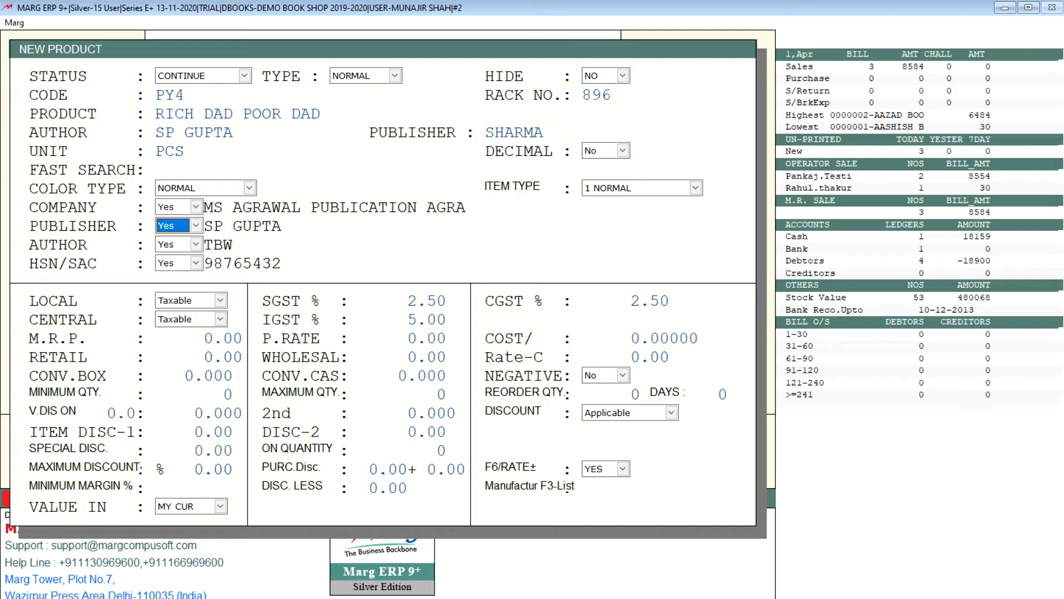
# Browse the publisher selection list and keep its last entry as the product's publisher.
pyautogui.press('space')
pyautogui.press('Down')
pyautogui.press('Return')
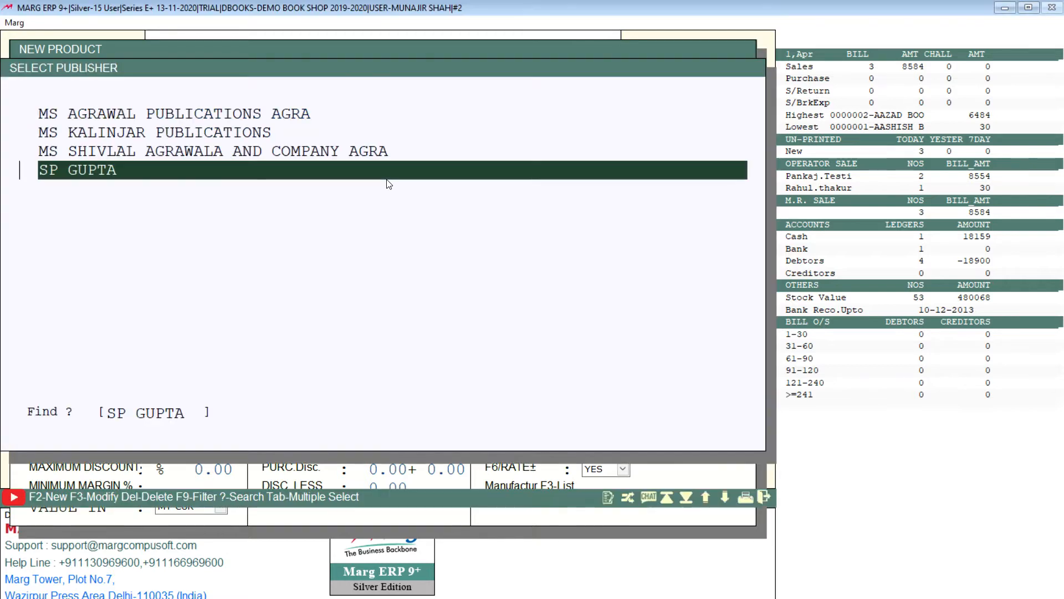
pyautogui.press('Up')
pyautogui.press('Up')
pyautogui.press('Up')
pyautogui.press('Down')
pyautogui.press('Down')
pyautogui.press('Down')
pyautogui.press('Return')
pyautogui.press('Return')
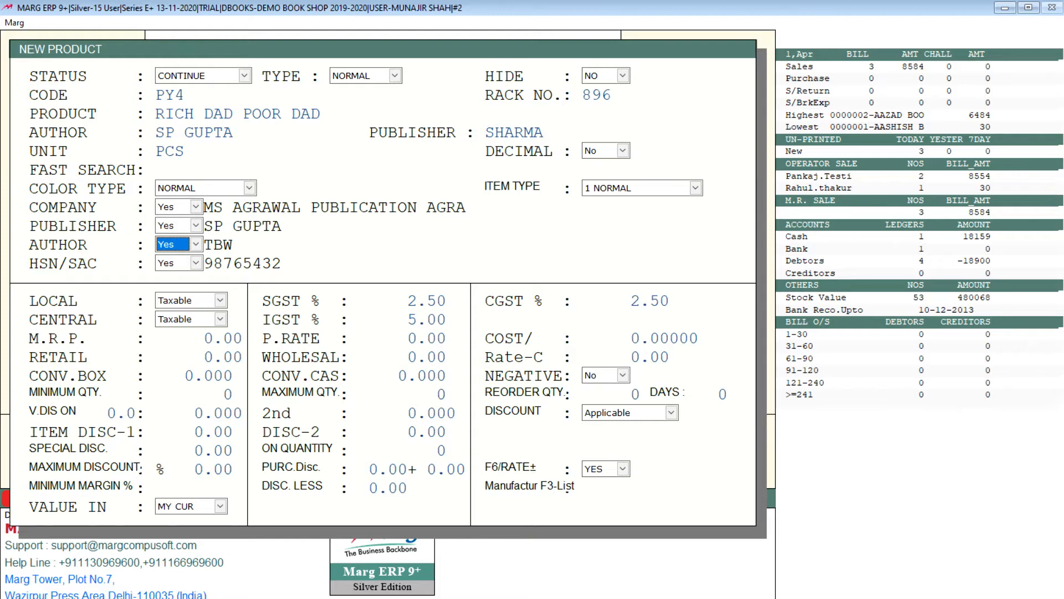
# Change the product's author selection from TBW to the first author in the list.
pyautogui.press('space')
pyautogui.press('Up')
pyautogui.press('Return')
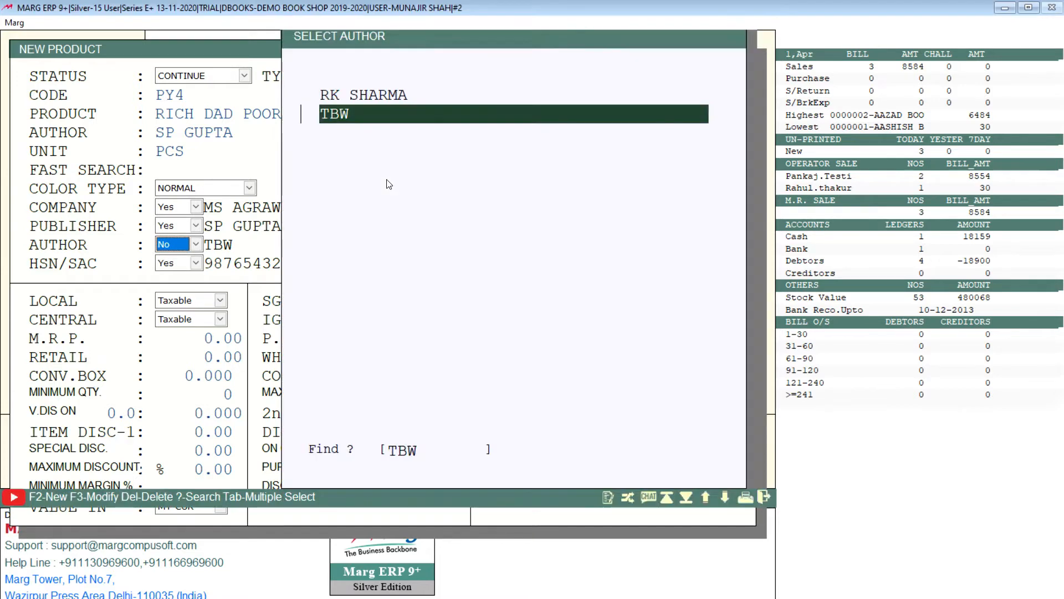
pyautogui.press('Up')
pyautogui.press('Return')
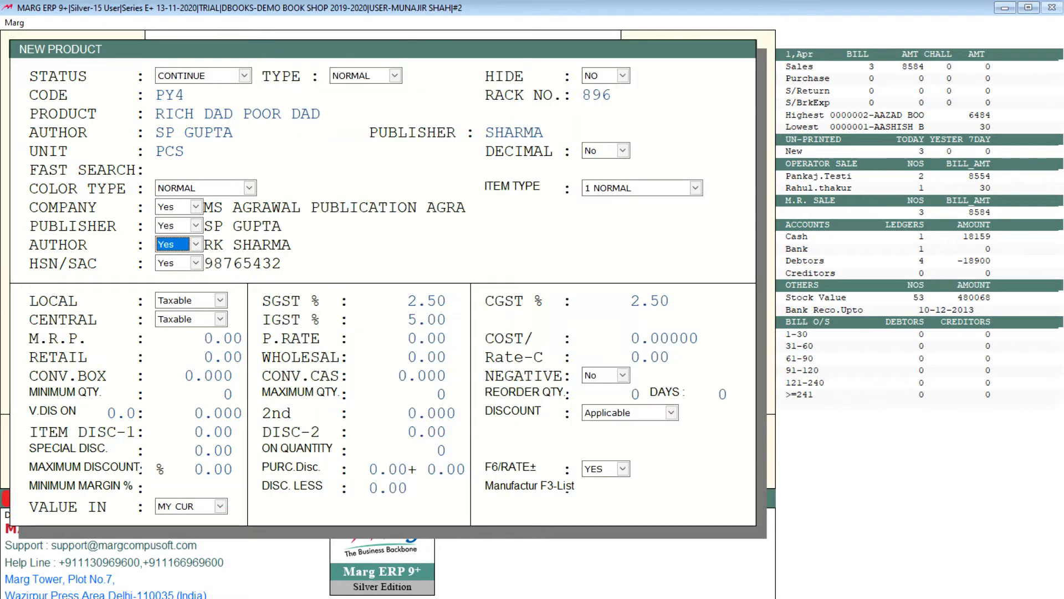
pyautogui.press('Return')
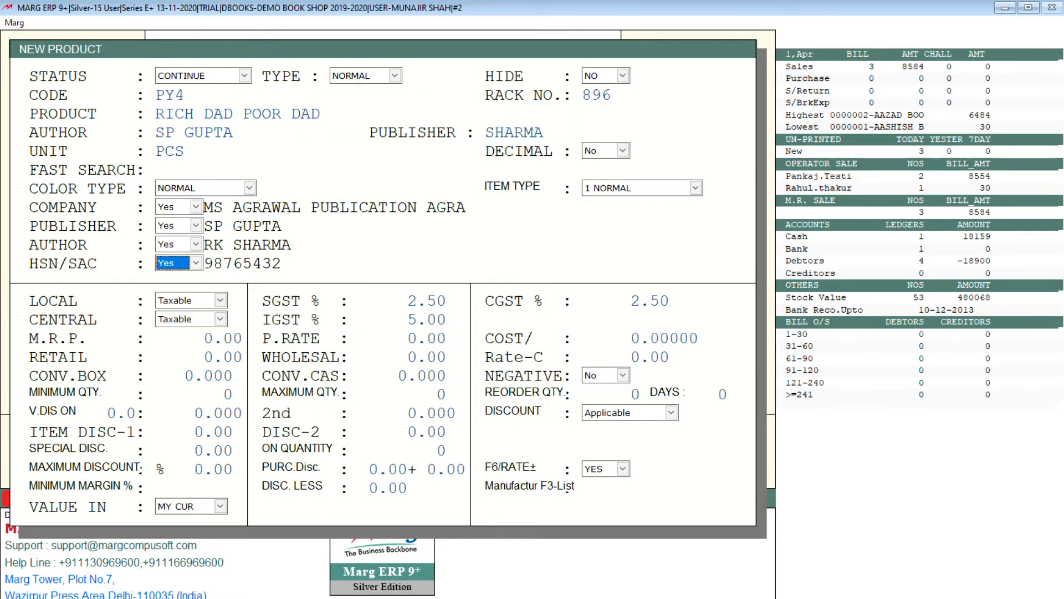
# Set the product's SGST to 2.5% and keep its local and central sales taxable.
pyautogui.press('Return')
pyautogui.press('Return')
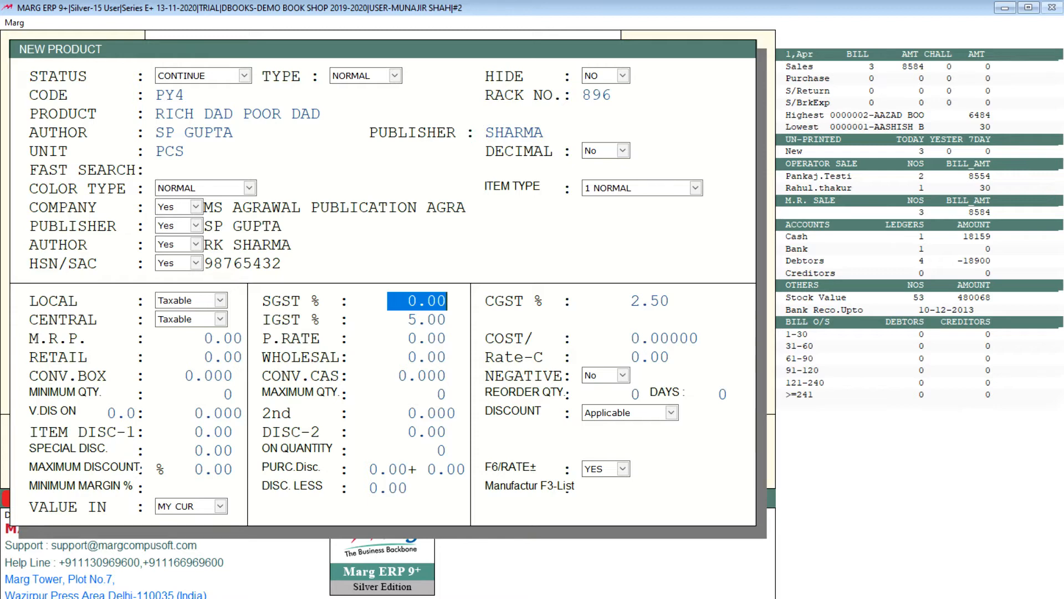
pyautogui.write('2.5')
pyautogui.press('Return')
pyautogui.press('Return')
pyautogui.press('Return')
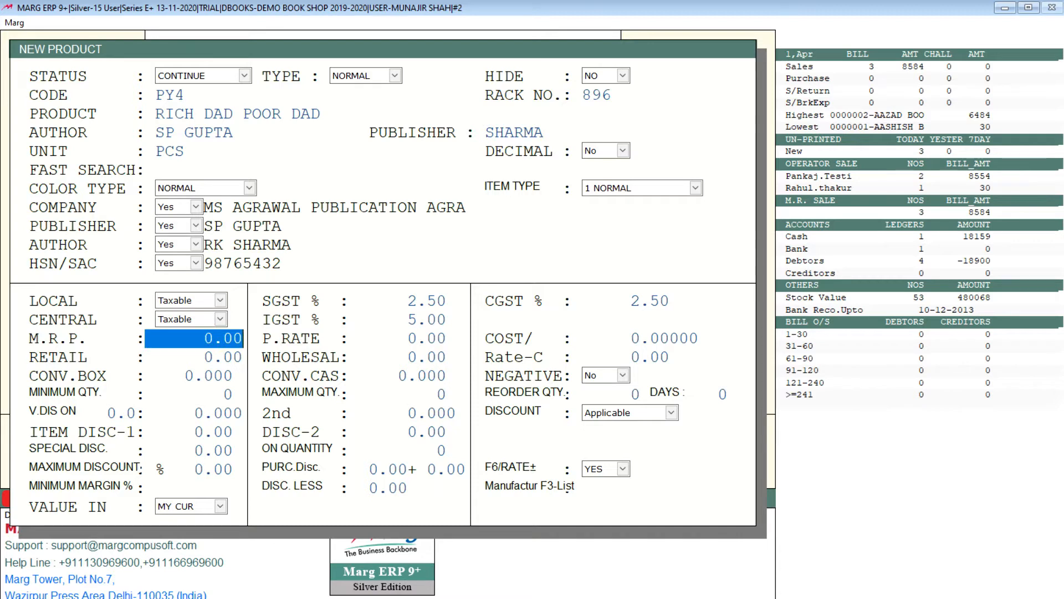
# Set the product's M.R.P. to 200 and its purchase rate to 110, leaving the cost at its default.
pyautogui.write('2000')
pyautogui.press('BackSpace')
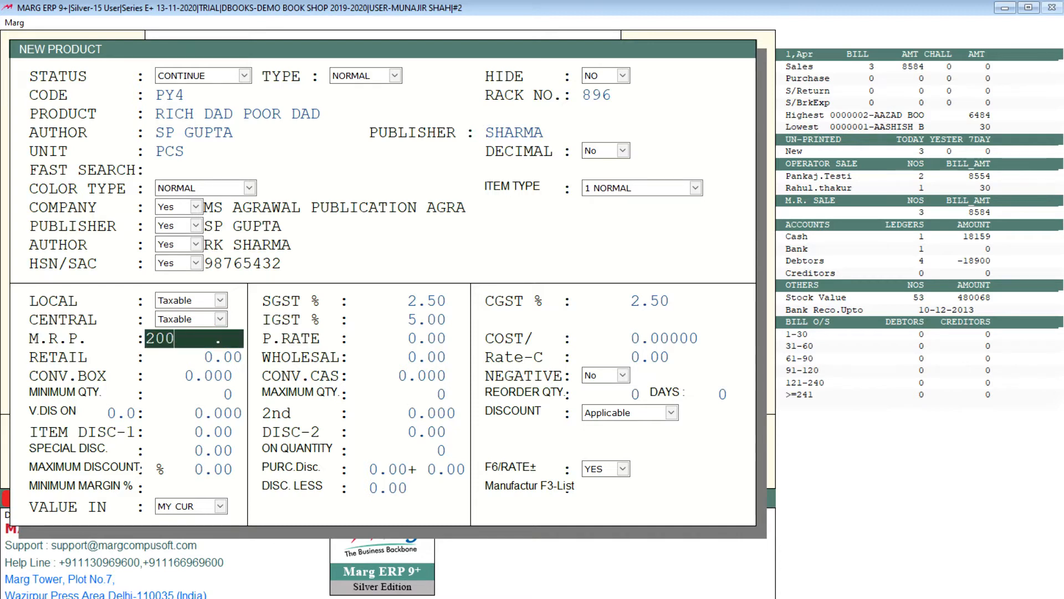
pyautogui.press('Return')
pyautogui.write('110')
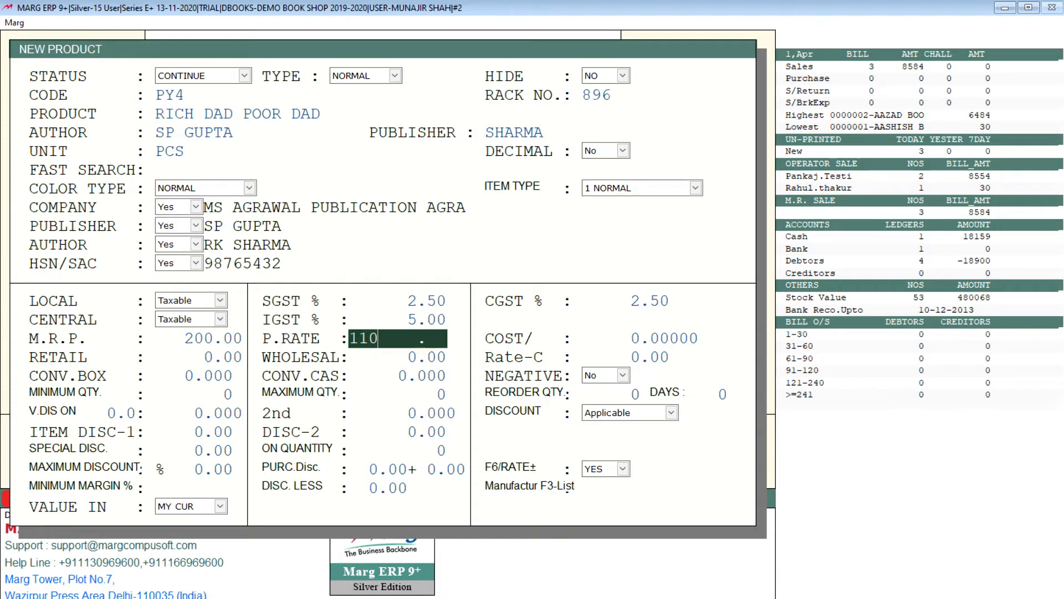
pyautogui.press('Return')
pyautogui.press('Return')
pyautogui.press('Up')
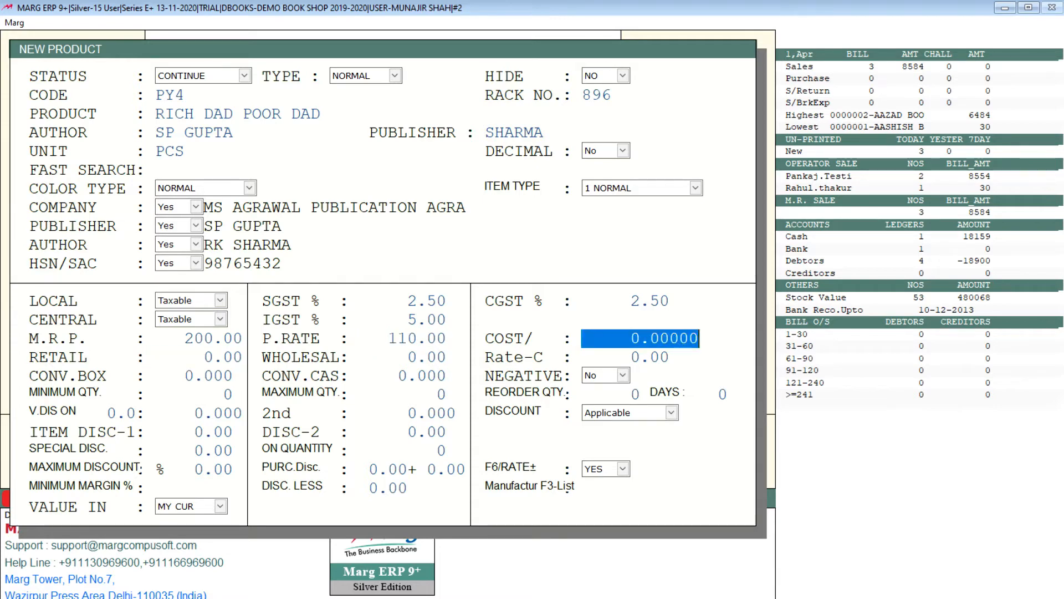
pyautogui.press('Up')
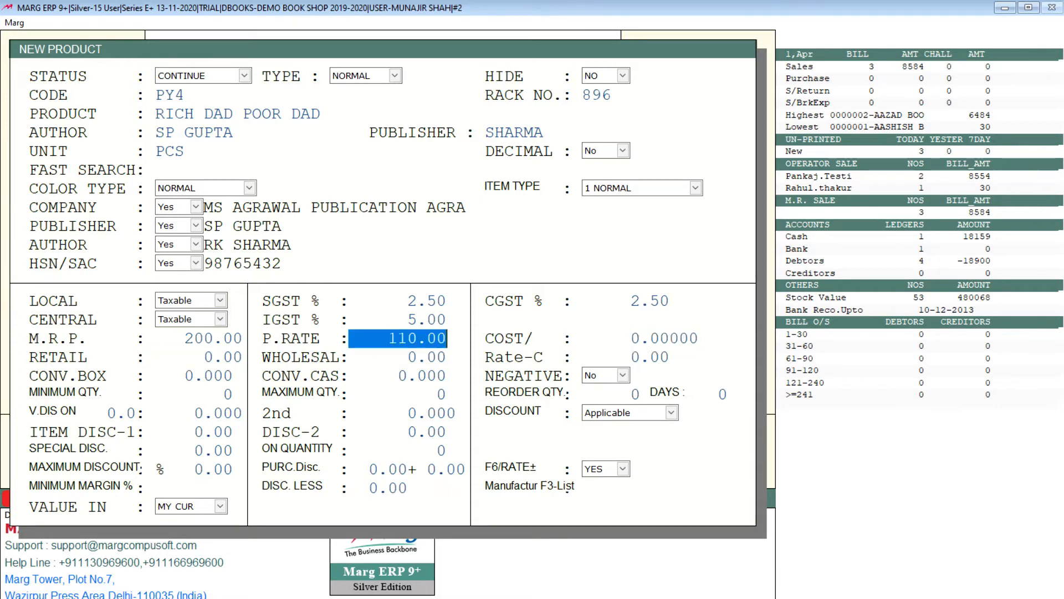
pyautogui.press('Return')
pyautogui.press('Return')
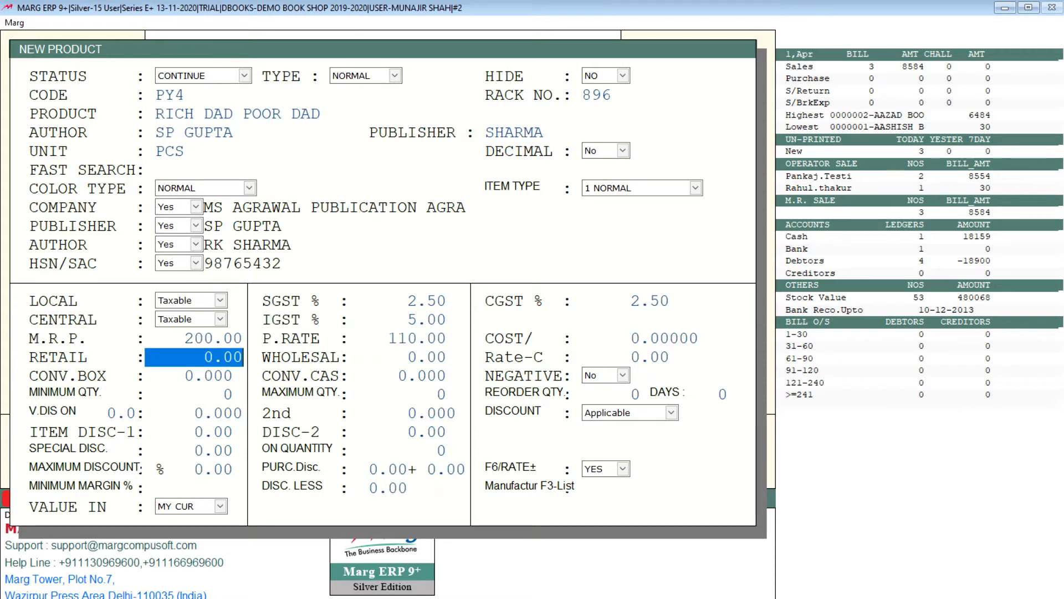
# Set the product's retail price to 180 and its wholesale price to 150.
pyautogui.press('Up')
pyautogui.press('Up')
pyautogui.press('Return')
pyautogui.press('Return')
pyautogui.write('180')
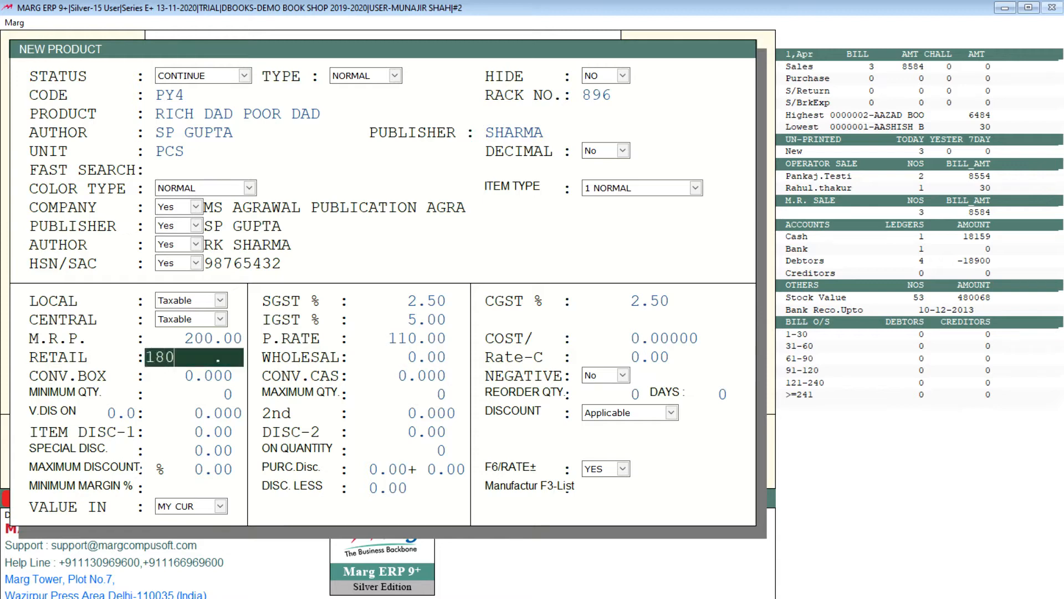
pyautogui.press('Return')
pyautogui.write('150')
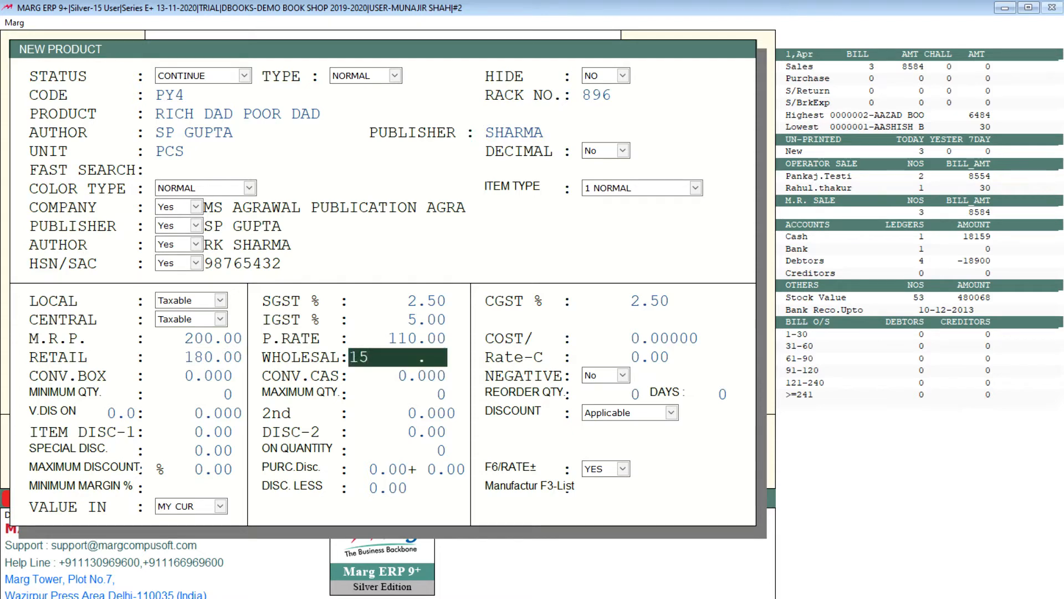
pyautogui.press('Return')
# Review the product's box conversion, case conversion and negative stock settings, keeping their defaults.
pyautogui.press('Return')
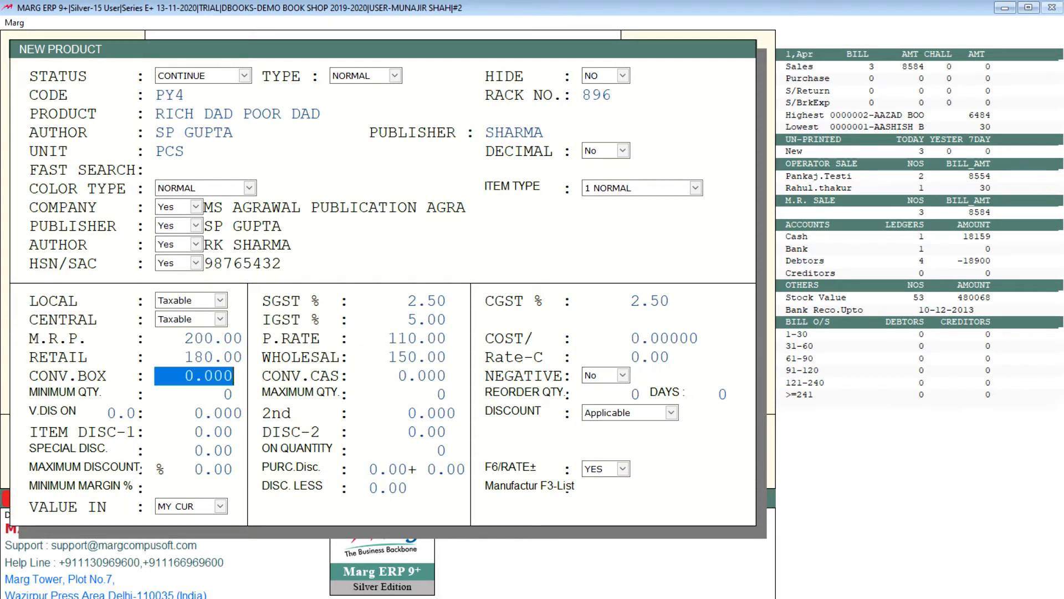
pyautogui.press('Return')
pyautogui.press('Return')
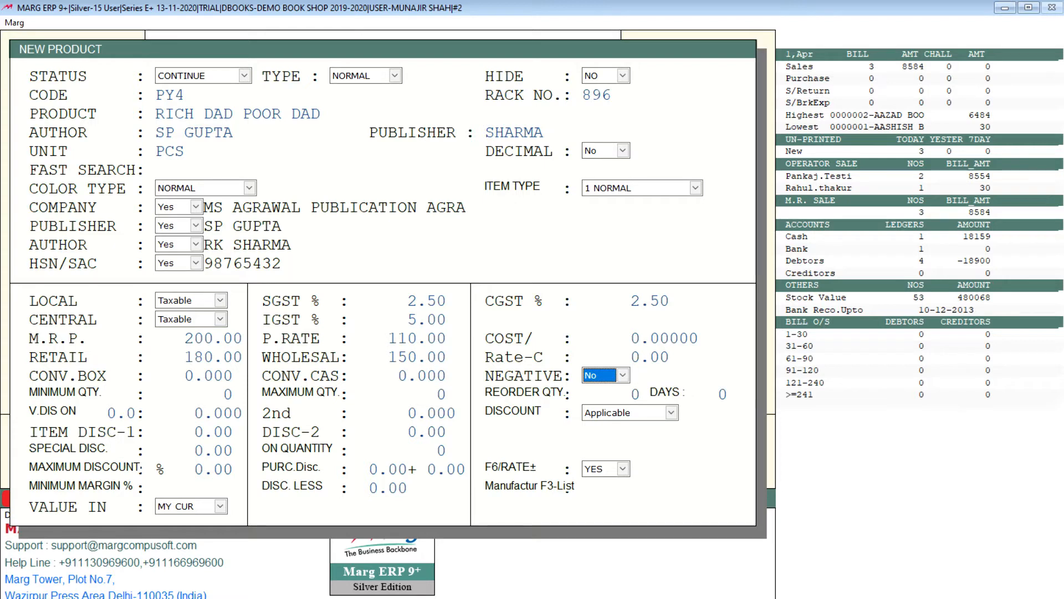
pyautogui.press('Up')
pyautogui.press('Up')
pyautogui.press('Return')
pyautogui.press('Return')
pyautogui.press('Return')
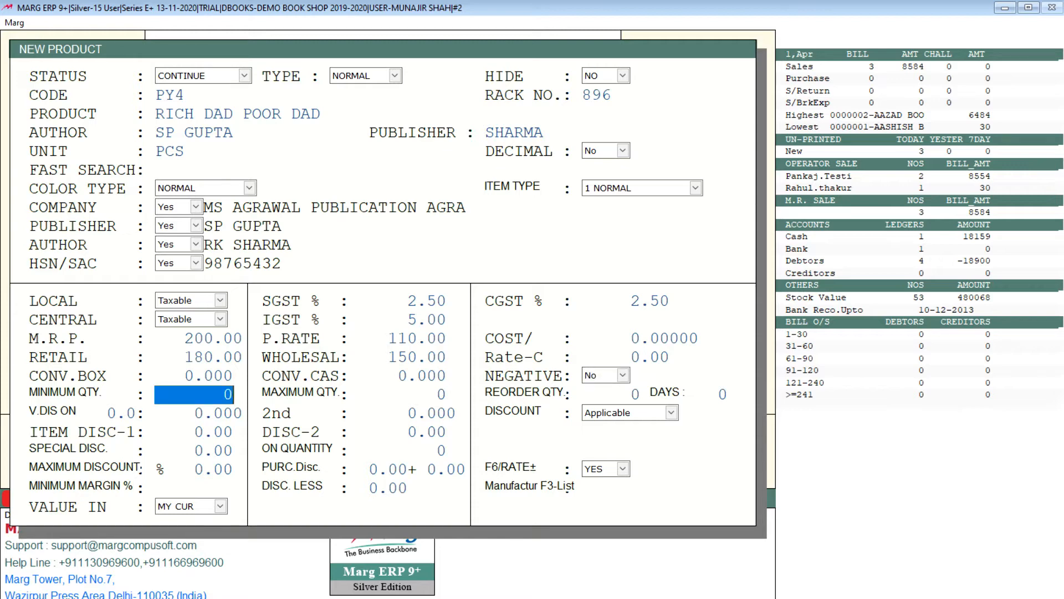
# Set the product's minimum quantity to 10 and its maximum quantity to 20.
pyautogui.press('Return')
pyautogui.press('Up')
pyautogui.press('Return')
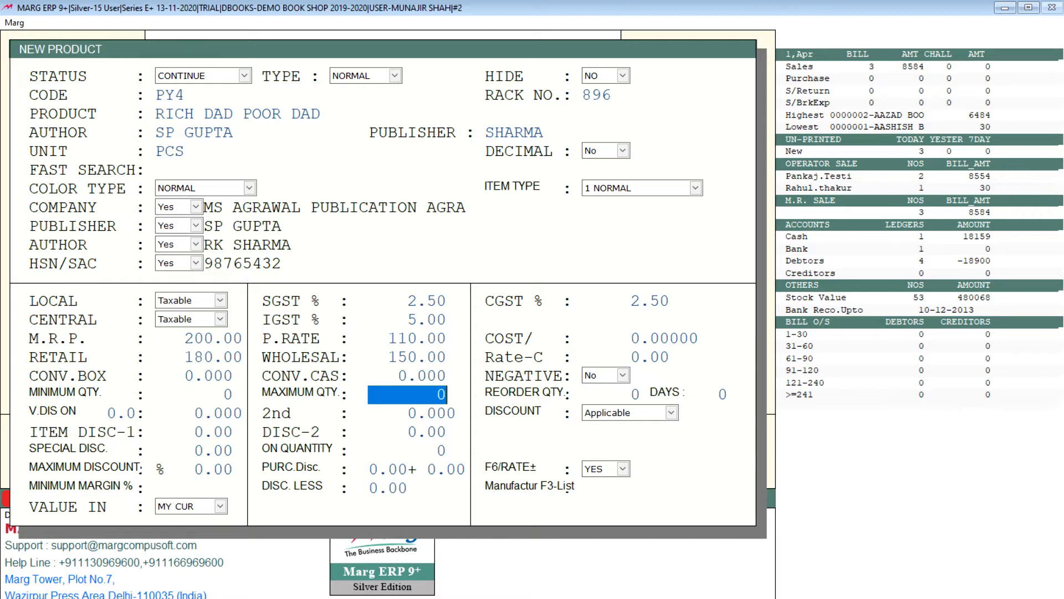
pyautogui.press('Up')
pyautogui.write('10')
pyautogui.press('Return')
pyautogui.write('20')
pyautogui.press('Return')
pyautogui.press('Up')
pyautogui.press('Up')
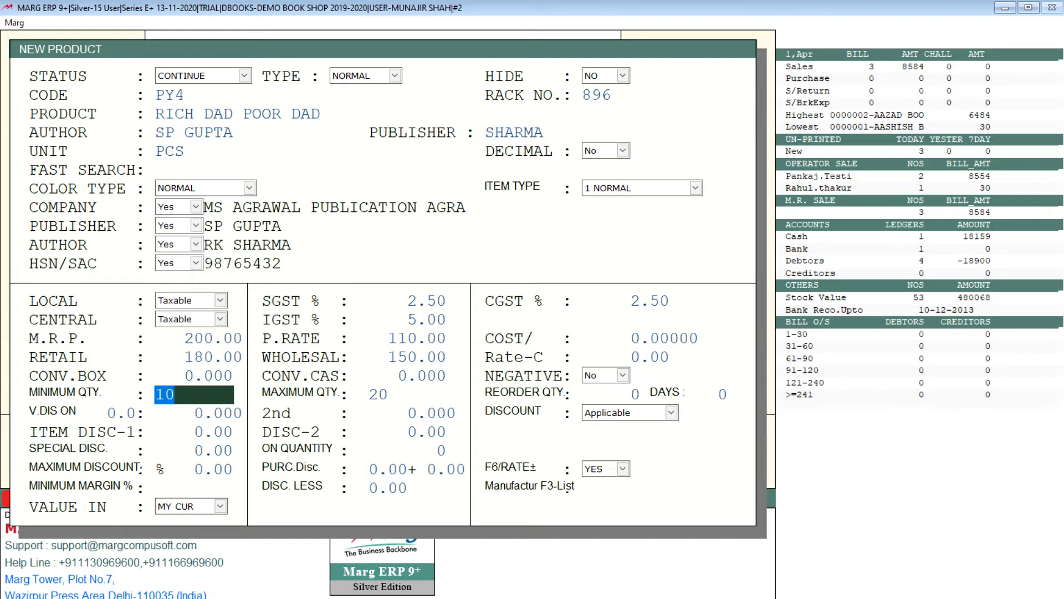
pyautogui.press('Return')
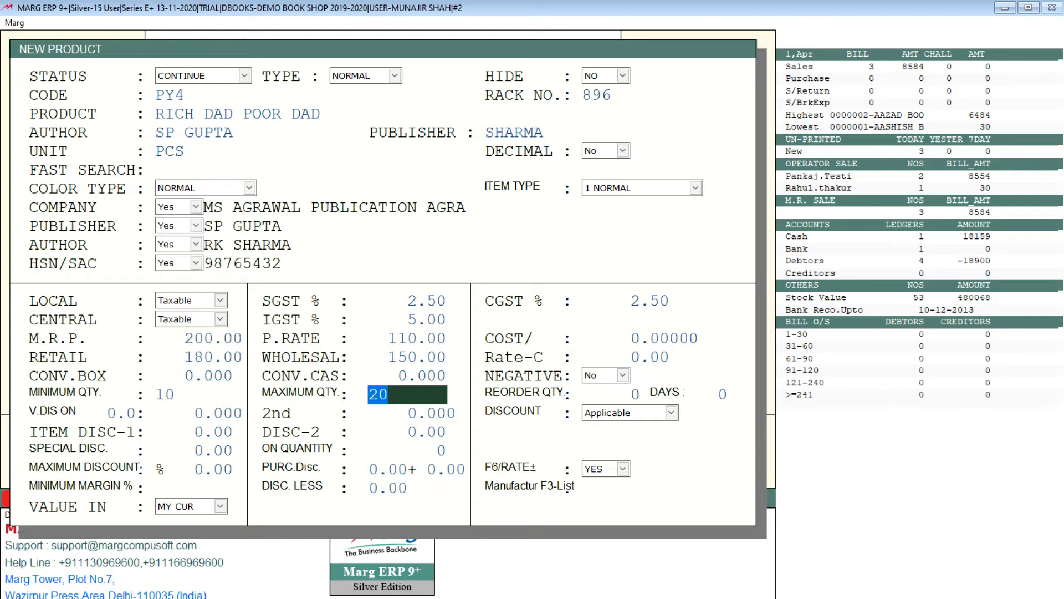
pyautogui.press('Return')
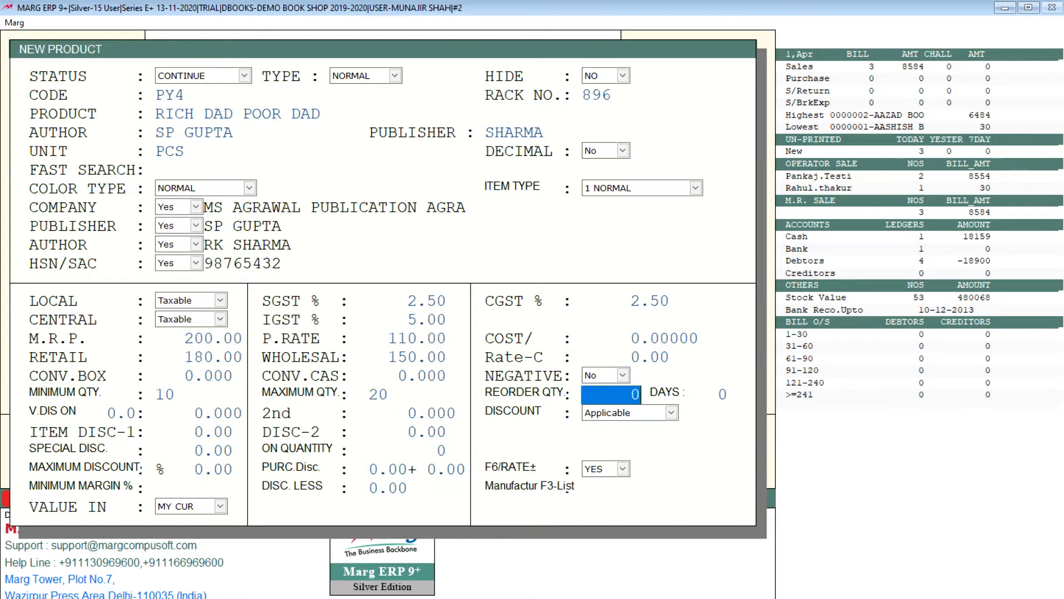
# Keep the reorder and volume discount defaults with discount applicable, and set item discount 1 to 10.
pyautogui.press('Return')
pyautogui.press('Return')
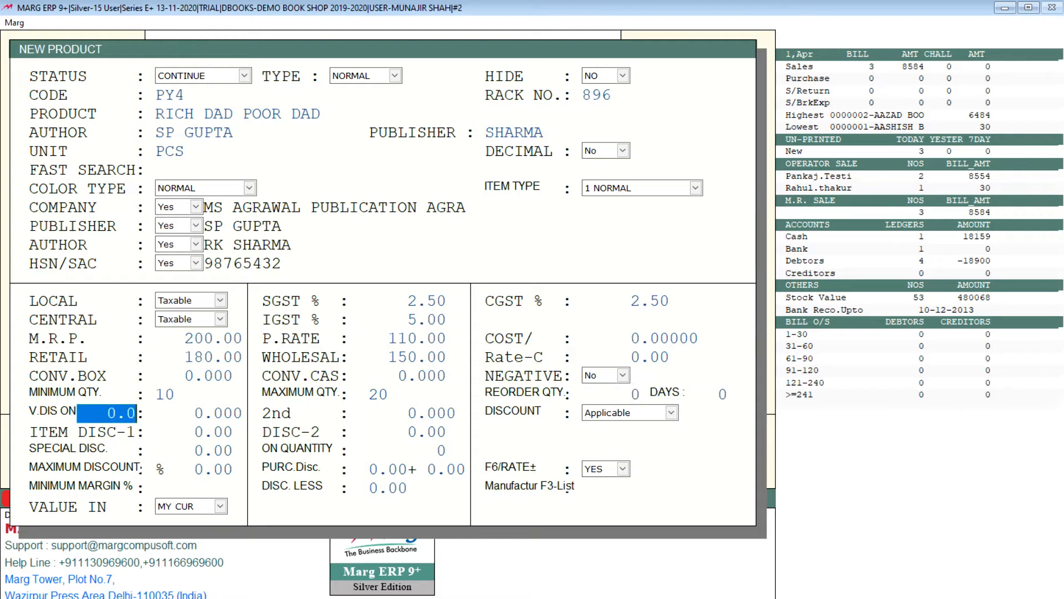
pyautogui.press('Return')
pyautogui.press('Up')
pyautogui.press('Return')
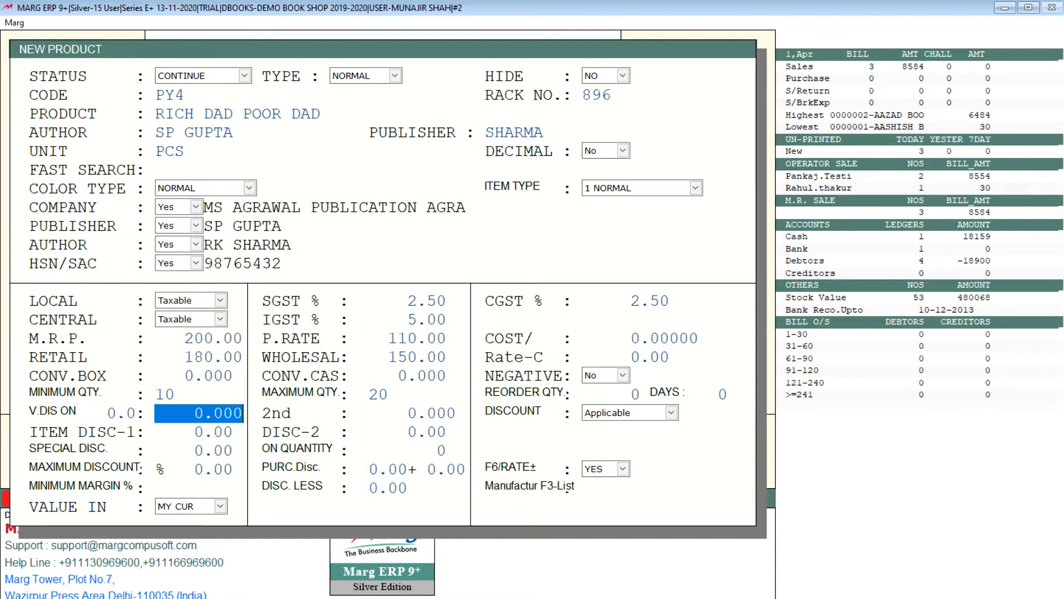
pyautogui.press('Return')
pyautogui.press('Return')
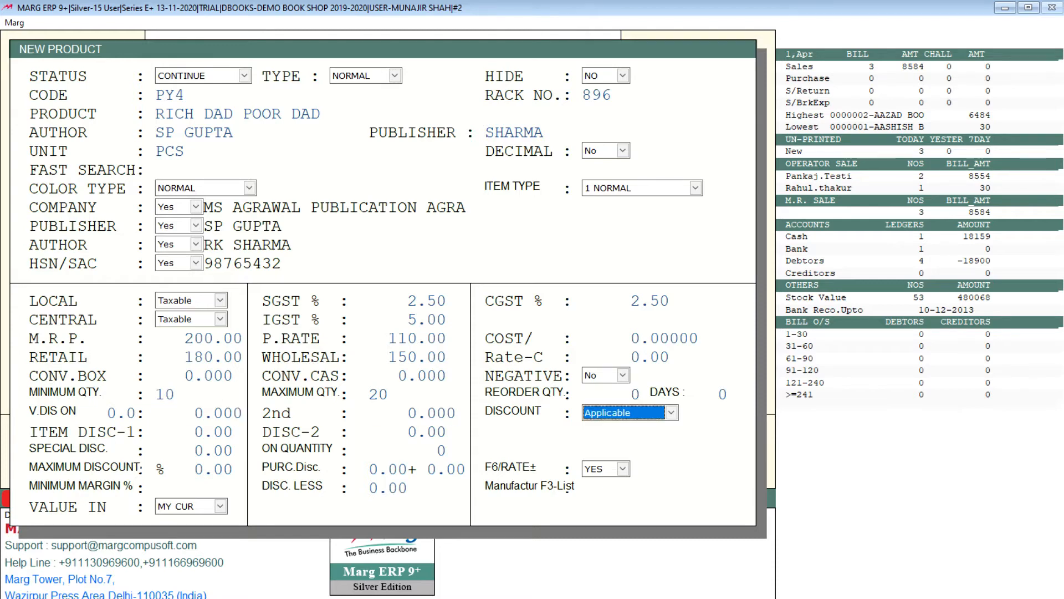
pyautogui.press('Return')
pyautogui.write('10')
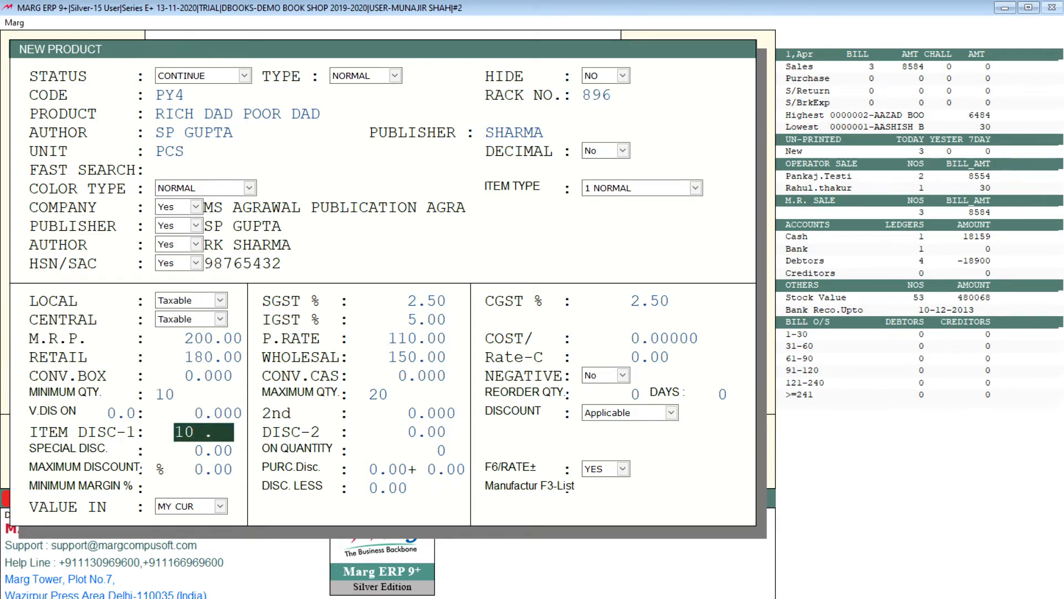
pyautogui.press('Return')
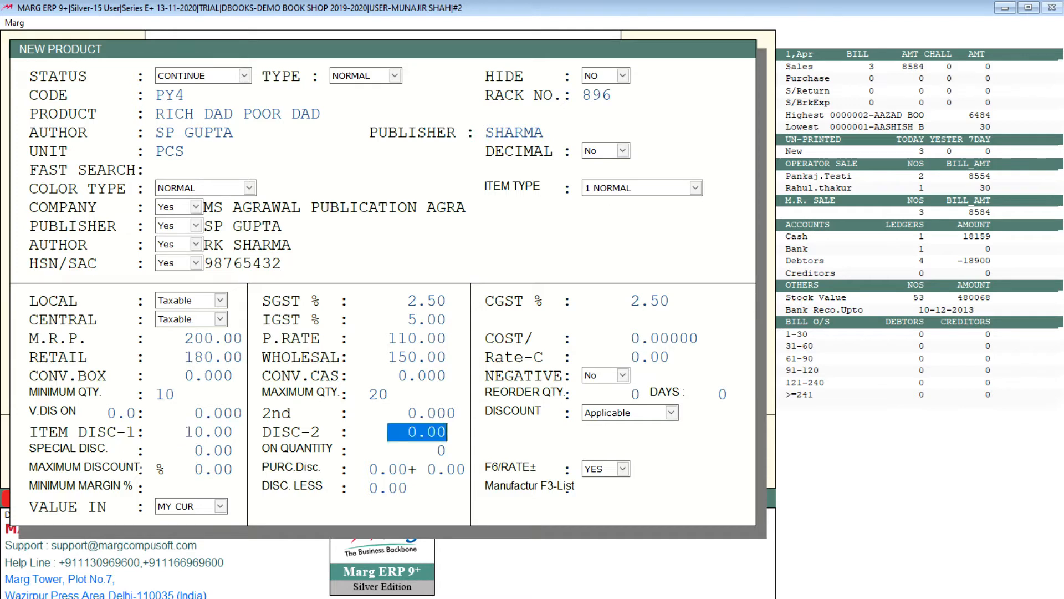
# Leave discount 2 and the special discount at their defaults and set the maximum discount to 20%.
pyautogui.press('Return')
pyautogui.press('Return')
pyautogui.press('Return')
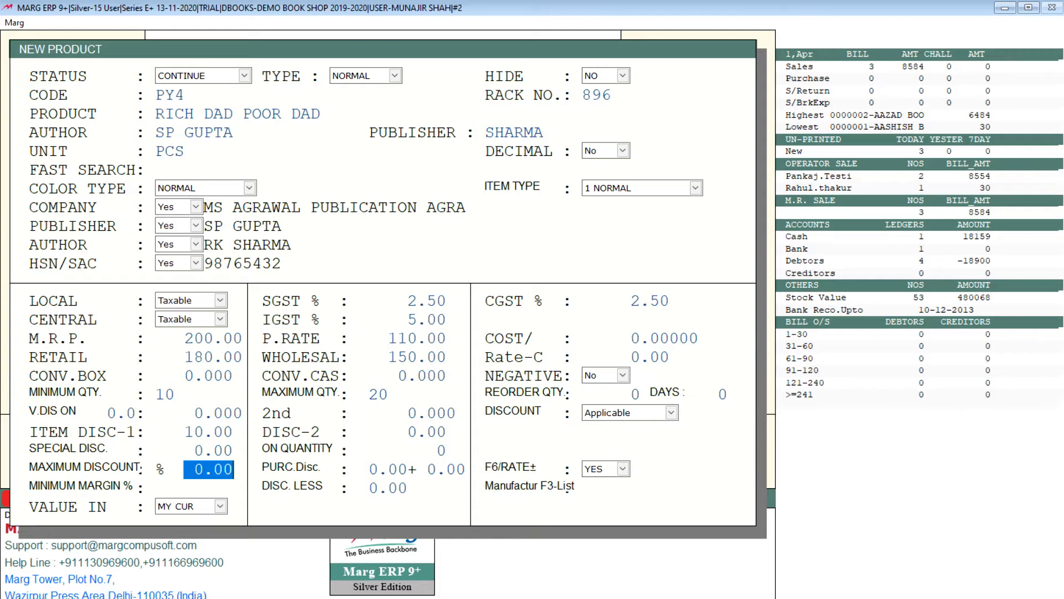
pyautogui.write('20.')
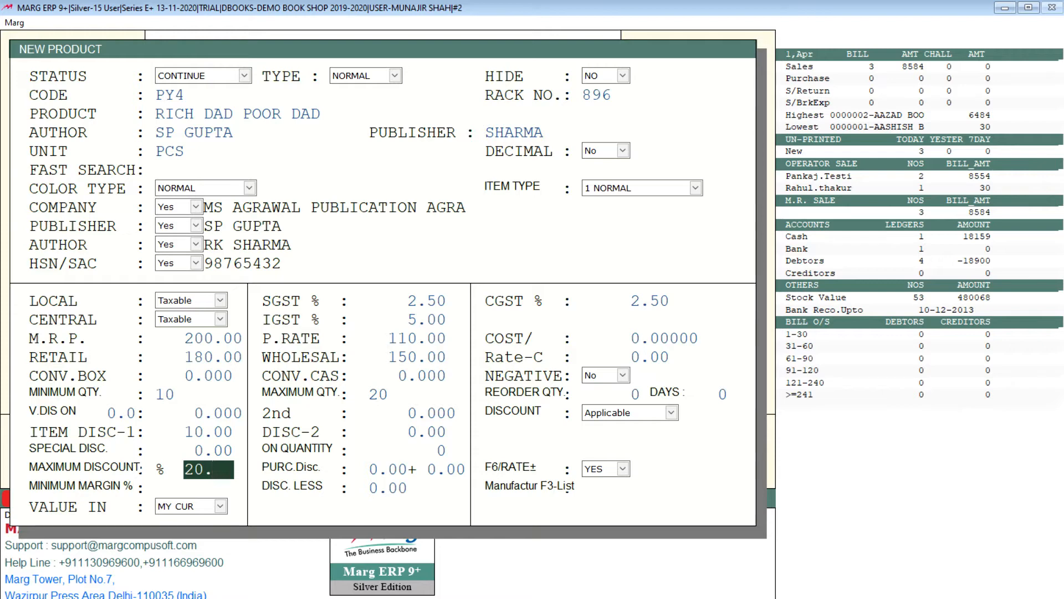
pyautogui.press('Return')
# Accept the remaining default fields to save the product, and leave the new product form and the item list.
pyautogui.press('Return')
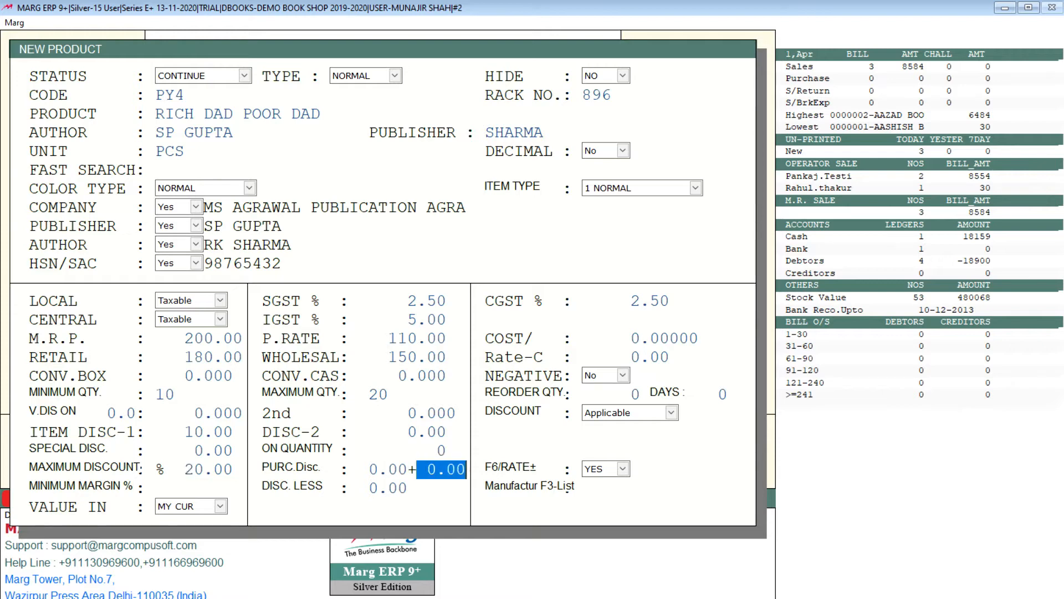
pyautogui.press('Return')
pyautogui.press('Return')
pyautogui.press('Return')
pyautogui.press('Return')
pyautogui.press('Return')
pyautogui.press('Return')
pyautogui.press('Return')
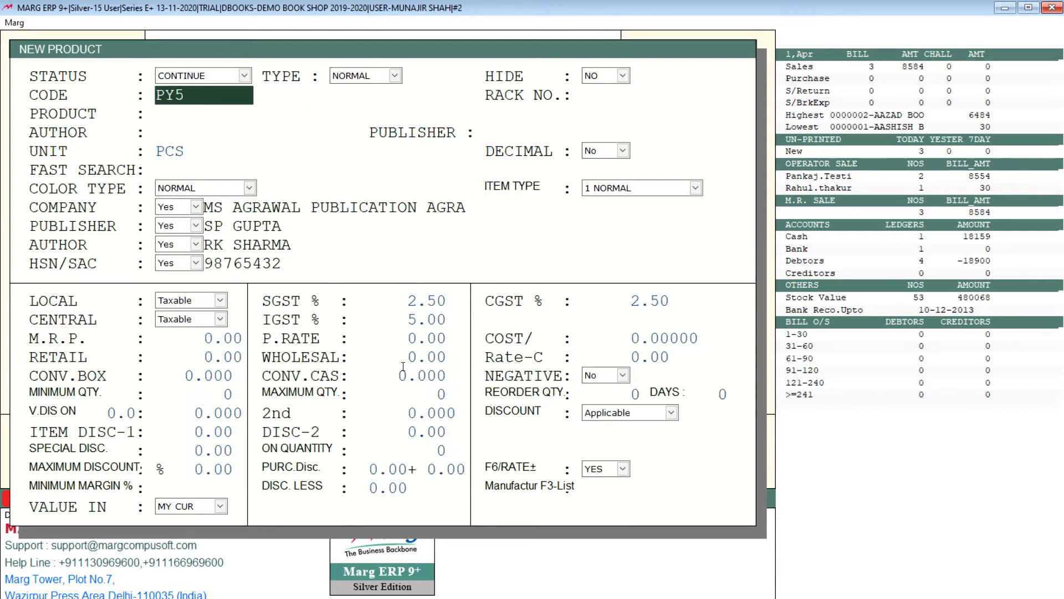
pyautogui.press('Escape')
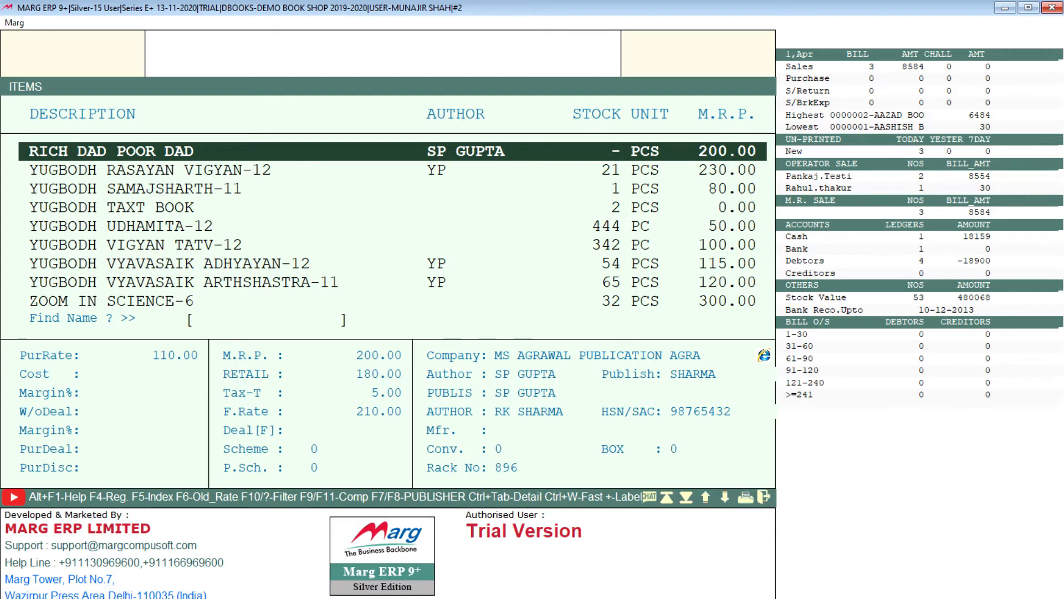
pyautogui.press('Escape')
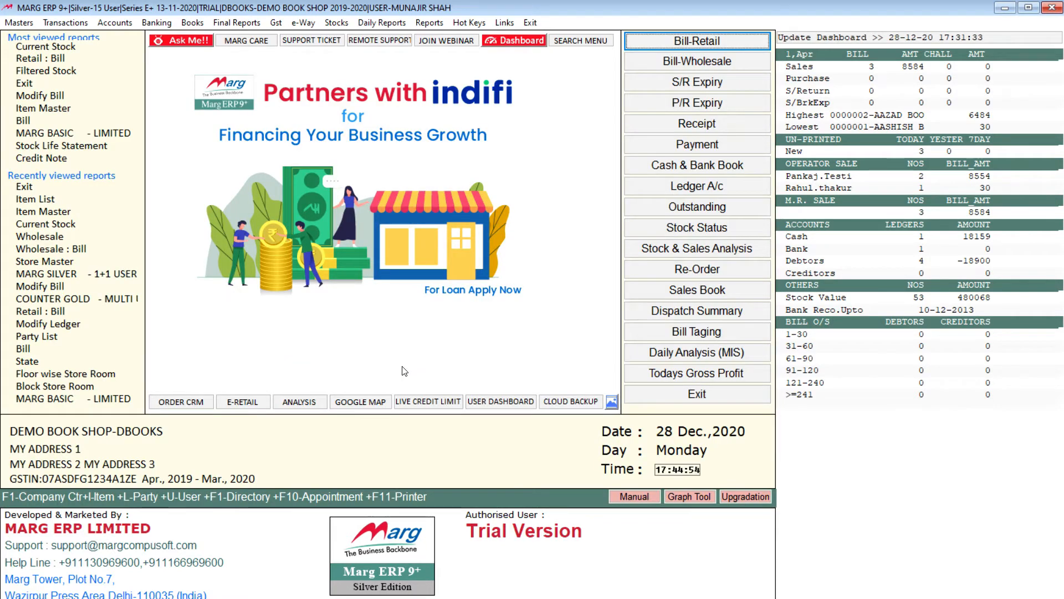
pyautogui.click(16, 24)
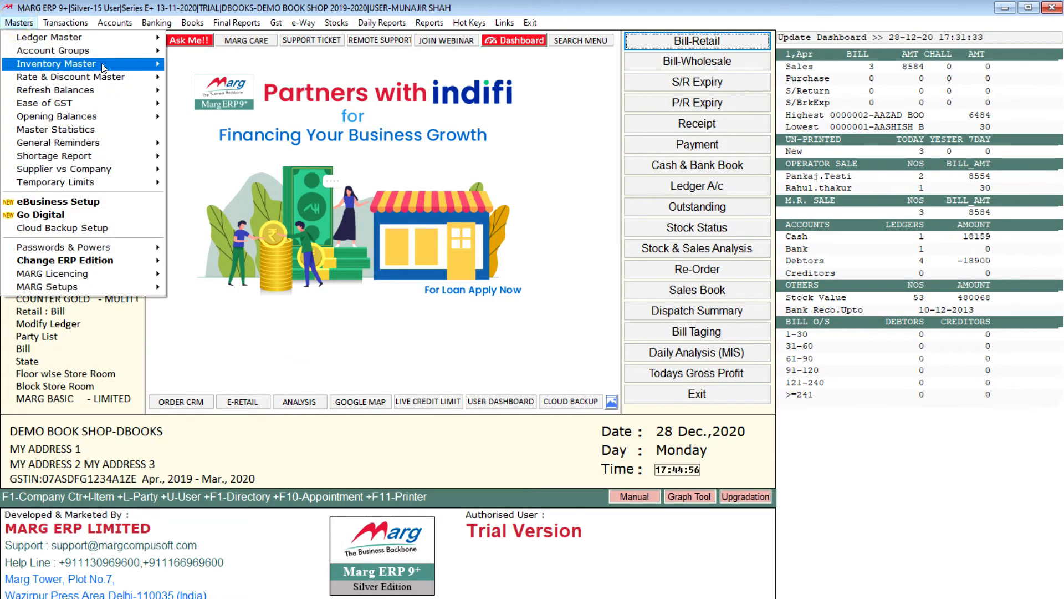
pyautogui.moveTo(95, 66)
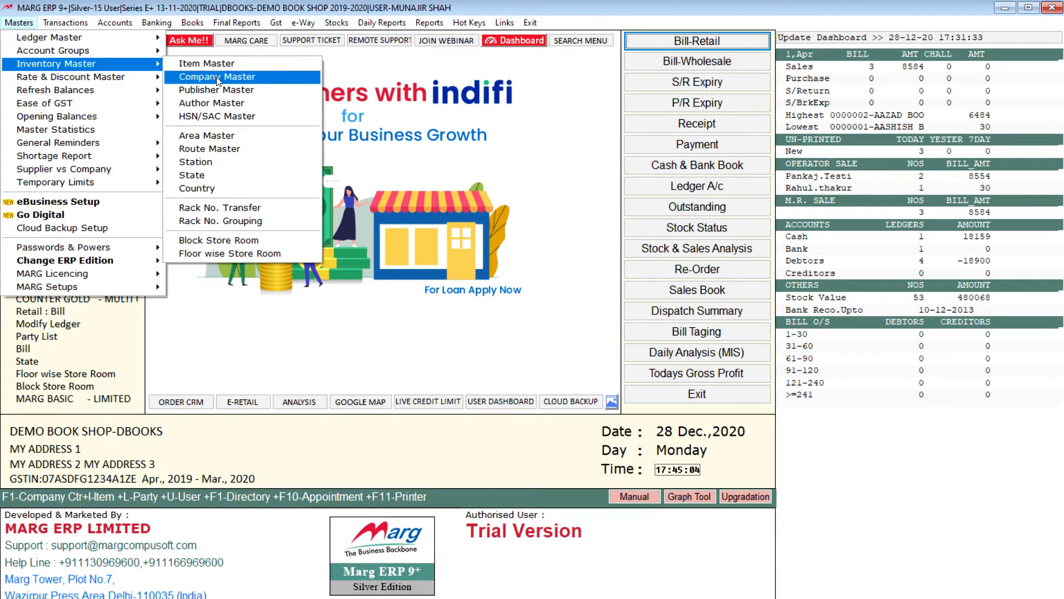
pyautogui.moveTo(66, 23)
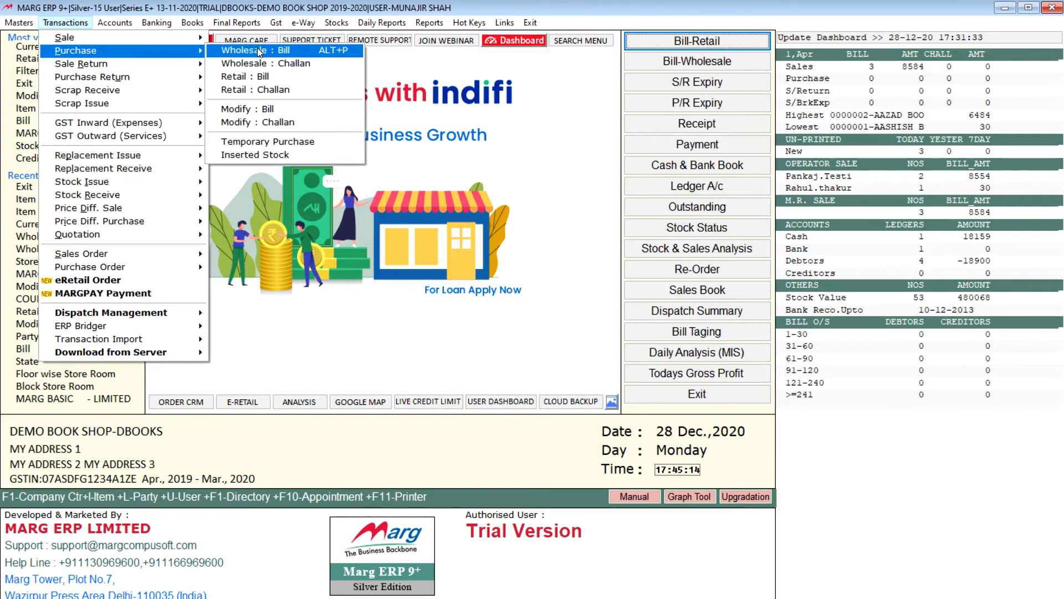
pyautogui.moveTo(191, 50)
pyautogui.press('Escape')
pyautogui.press('Escape')
pyautogui.press('Escape')
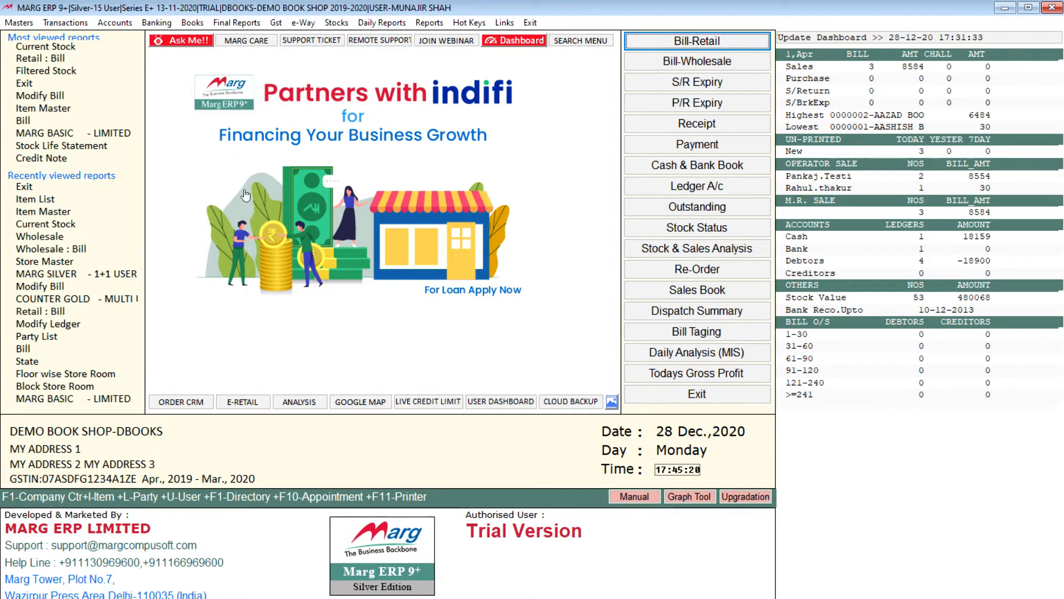
# Start a new wholesale purchase bill dated 28-03, allowing the date that differs from the current one.
pyautogui.hotkey('alt', 'p')
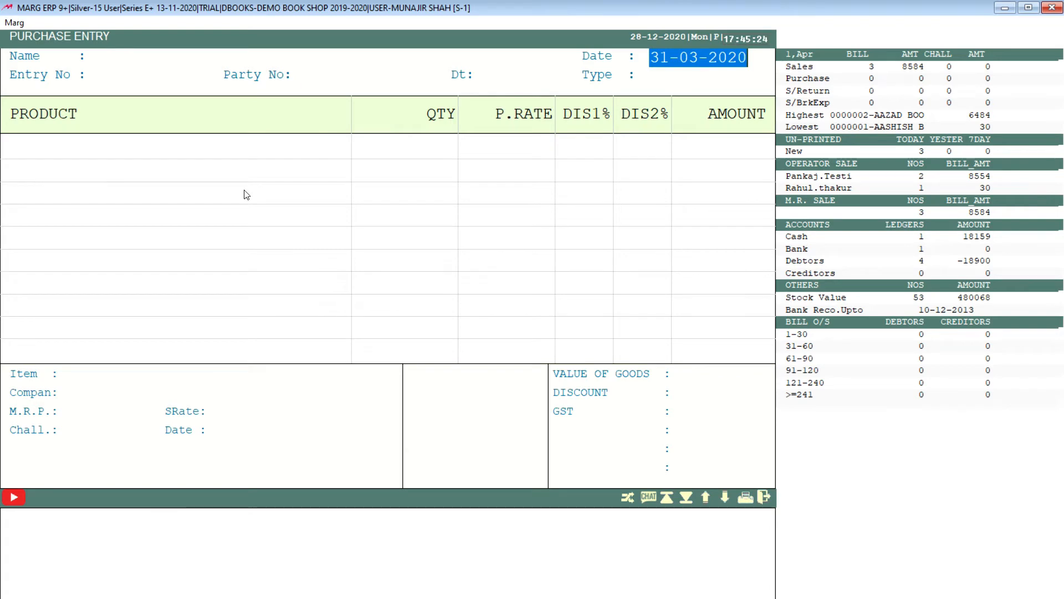
pyautogui.write('28')
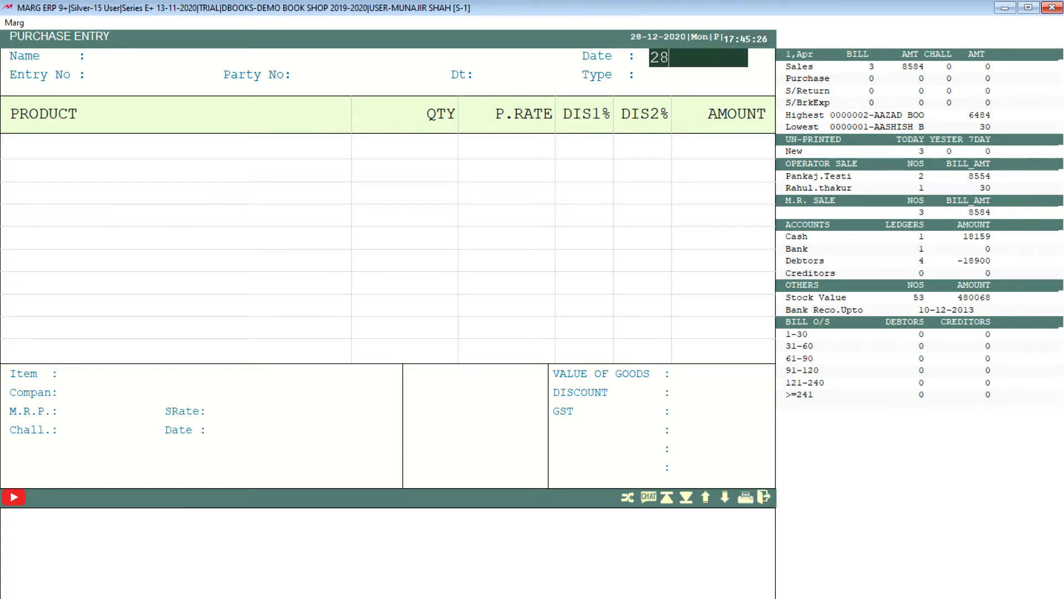
pyautogui.write('-03')
pyautogui.press('Return')
pyautogui.press('Left')
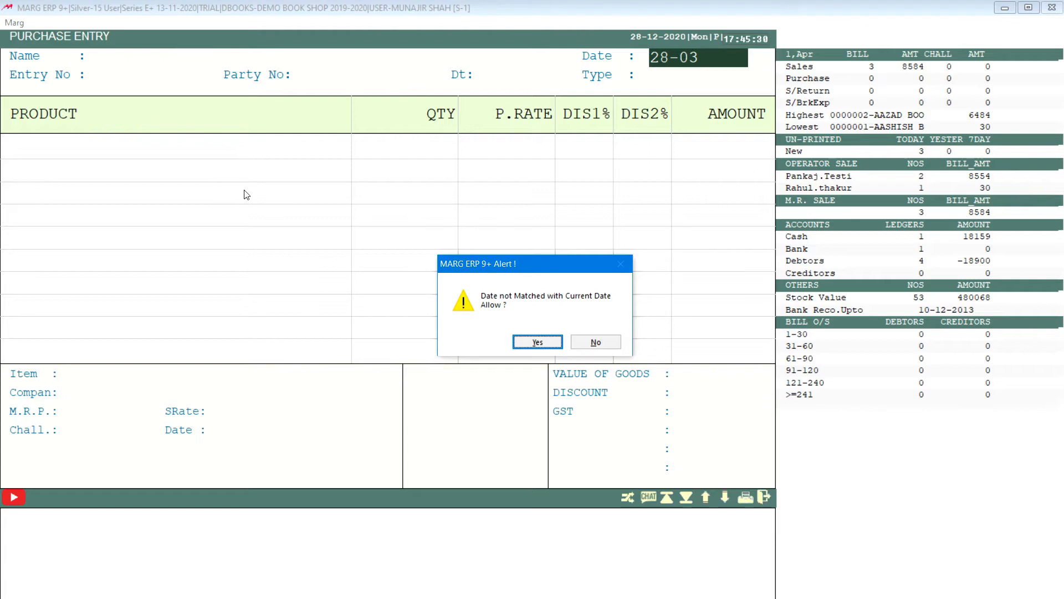
pyautogui.press('Return')
pyautogui.press('Return')
# Look through the existing party ledgers for a supplier to use on the purchase bill.
pyautogui.press('Down')
pyautogui.press('Down')
pyautogui.press('Down')
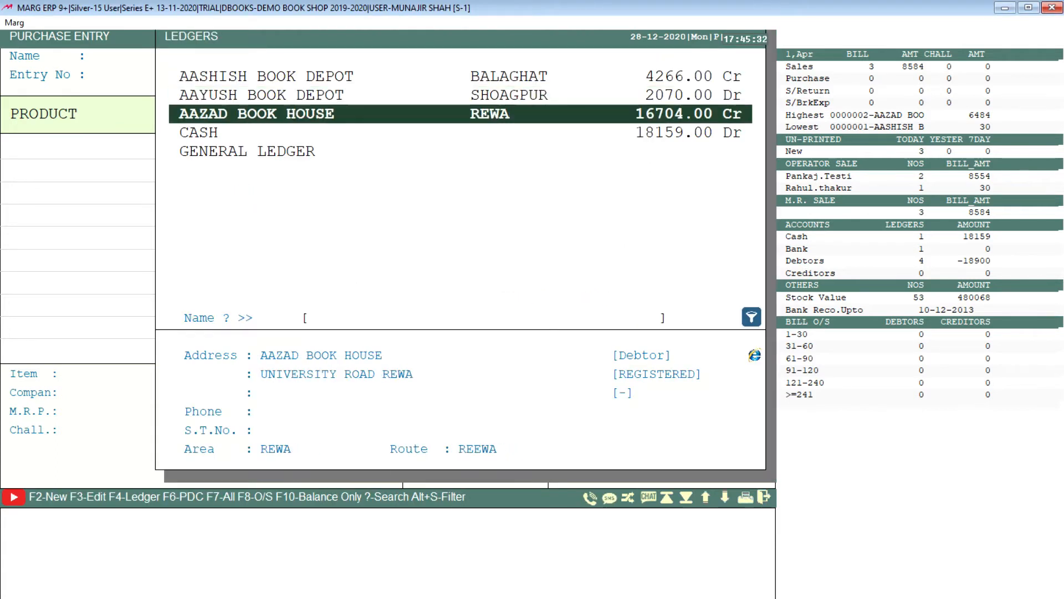
pyautogui.press('Down')
pyautogui.press('Up')
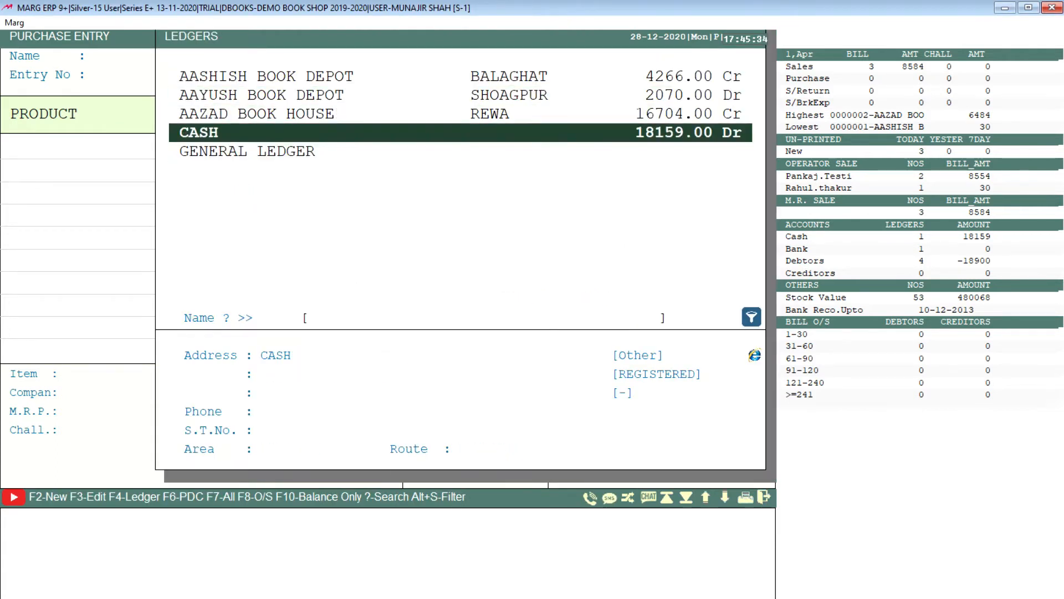
pyautogui.press('Up')
pyautogui.press('Up')
pyautogui.press('Up')
pyautogui.press('Down')
pyautogui.press('Down')
pyautogui.press('Down')
pyautogui.press('Down')
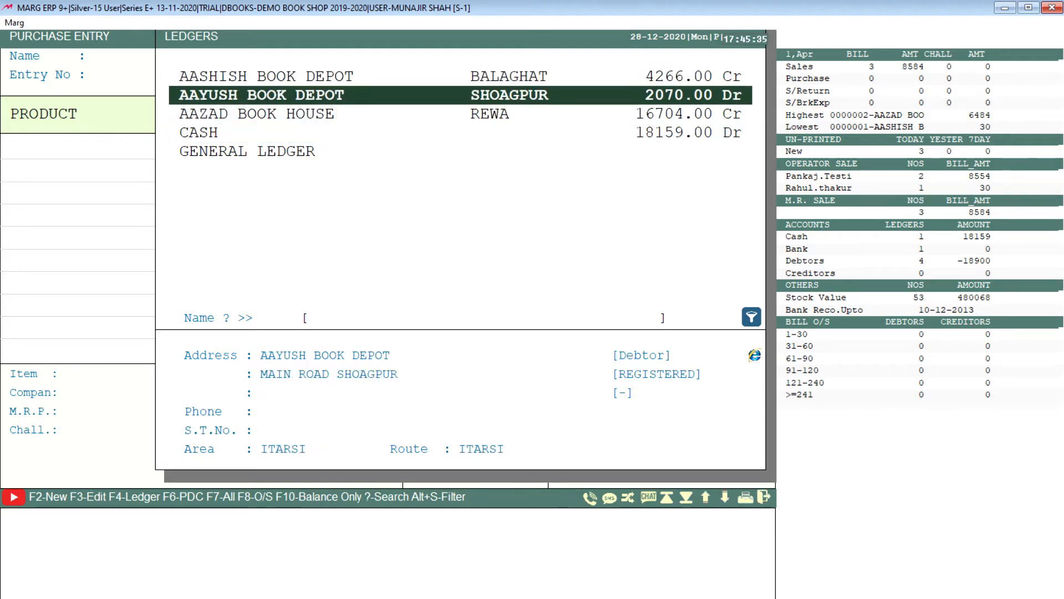
pyautogui.press('Up')
pyautogui.press('Up')
pyautogui.press('Up')
pyautogui.press('Up')
pyautogui.press('Down')
pyautogui.press('Down')
pyautogui.press('Down')
pyautogui.press('Down')
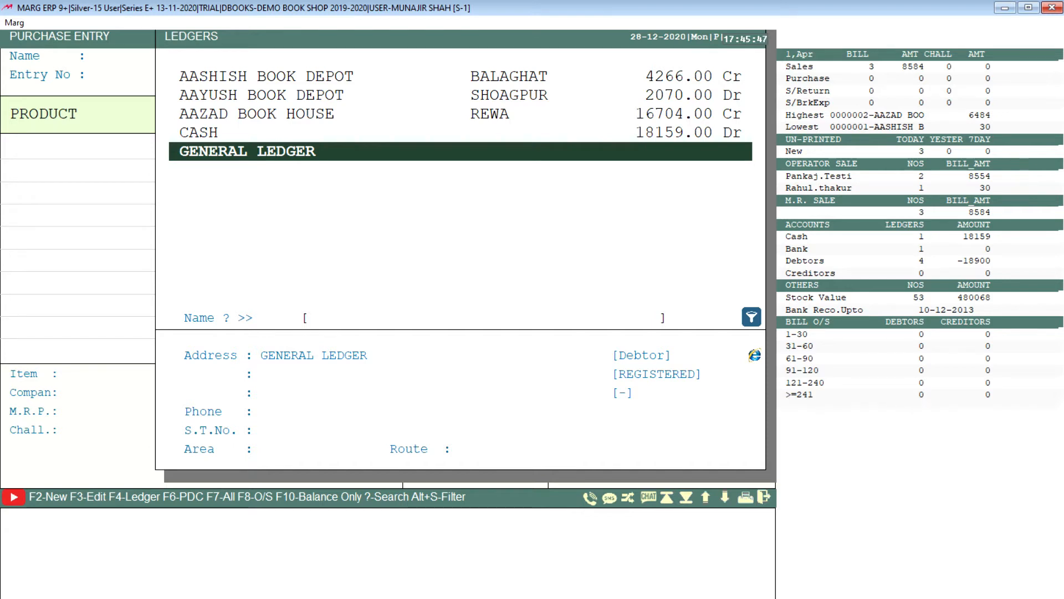
# Start a new party ledger under SUNDRY CREDITORS (SUPPLIERS) and name it SB TRADERS.
pyautogui.press('F2')
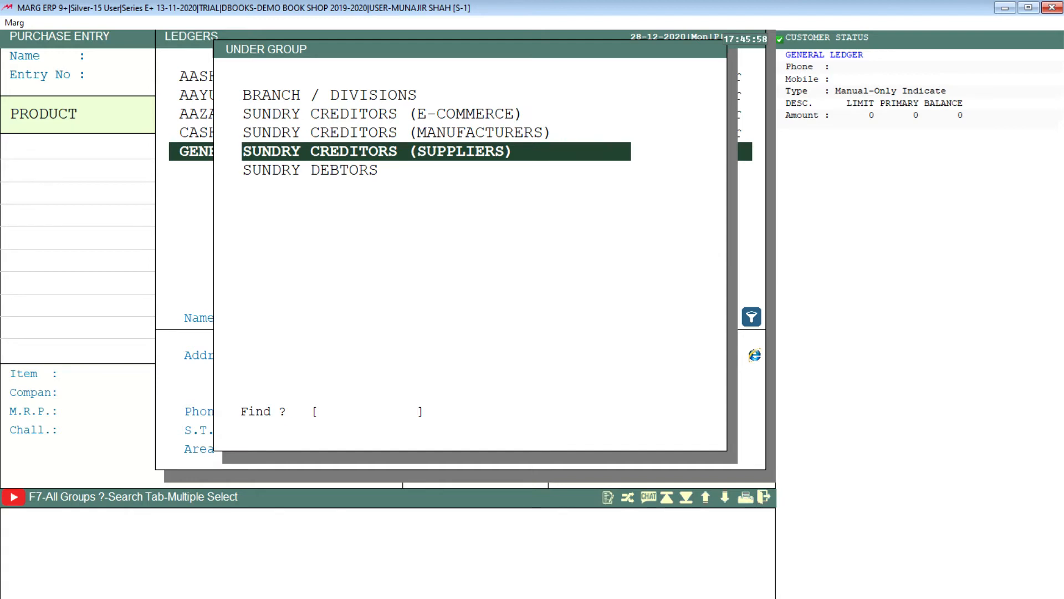
pyautogui.press('Return')
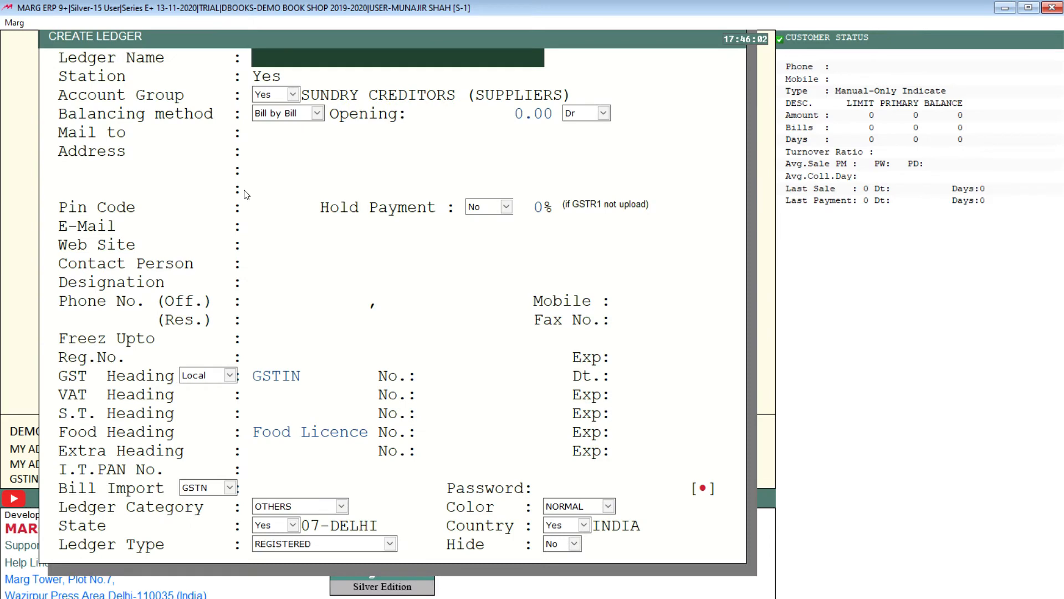
pyautogui.write('SB TRADERS')
pyautogui.press('Return')
pyautogui.press('Return')
pyautogui.press('Return')
pyautogui.press('Return')
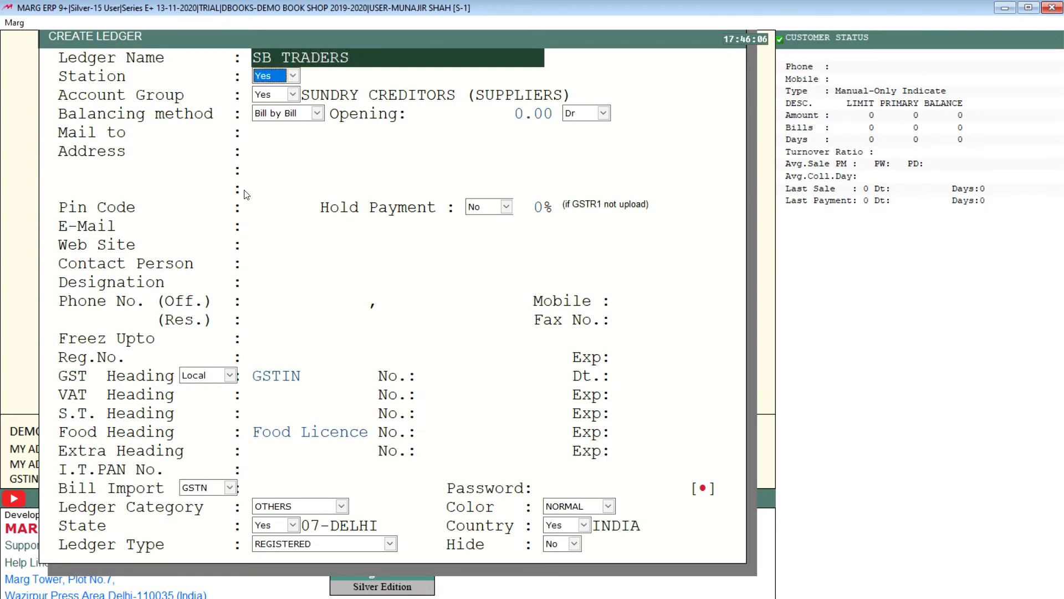
# Keep the default station, account group, Bill by Bill balancing method and zero opening balance for the ledger.
pyautogui.press('Up')
pyautogui.press('Up')
pyautogui.press('Return')
pyautogui.press('Return')
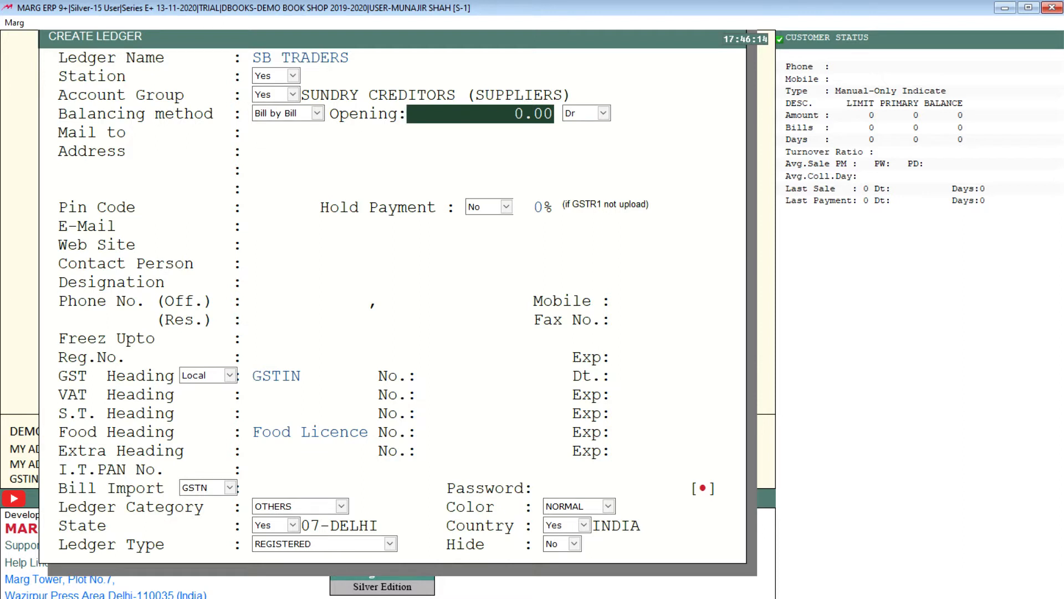
pyautogui.press('Return')
# Accept the mailing name, fill in the supplier's address and pin code, and leave Hold Payment at No.
pyautogui.press('Return')
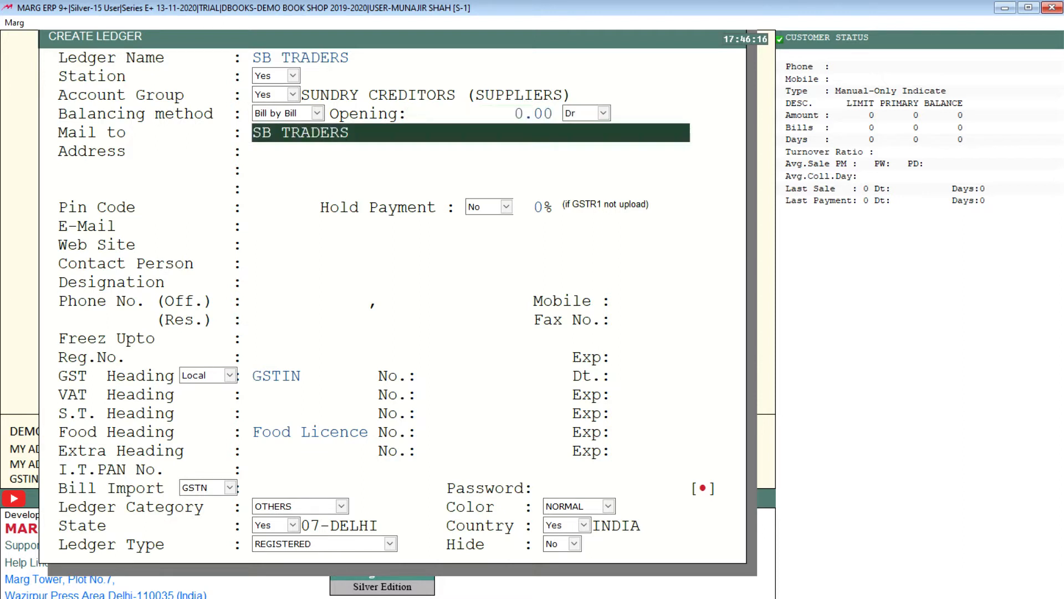
pyautogui.press('Return')
pyautogui.write('DELH')
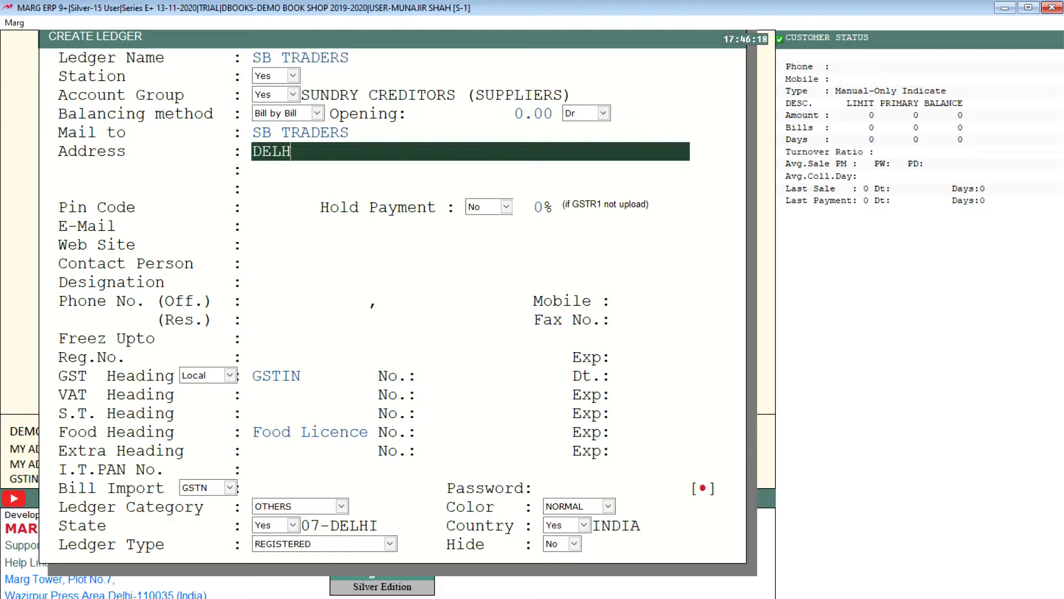
pyautogui.write('I SHAHADARA')
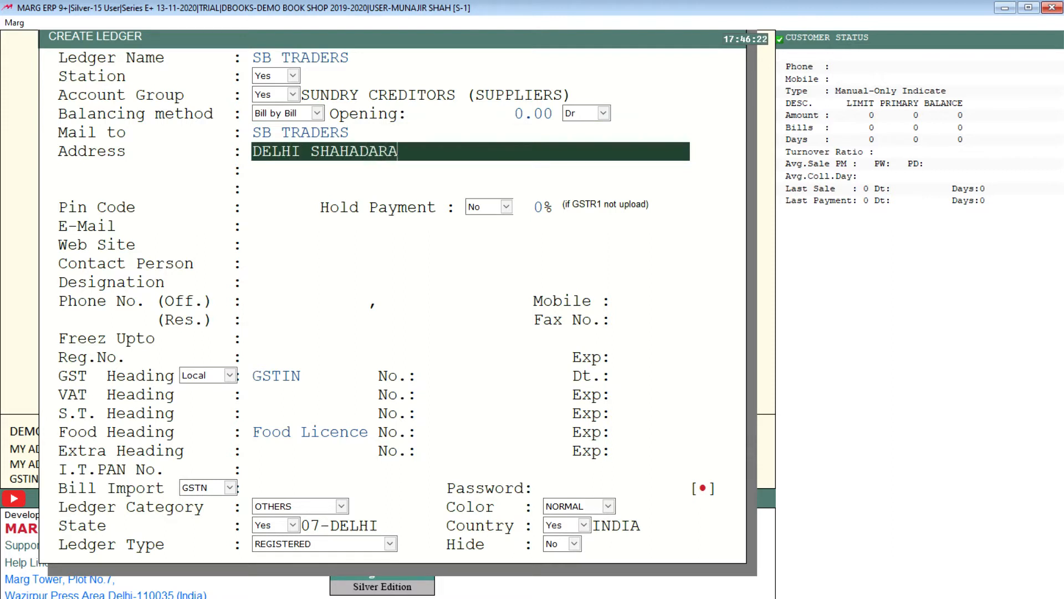
pyautogui.press('Return')
pyautogui.press('Return')
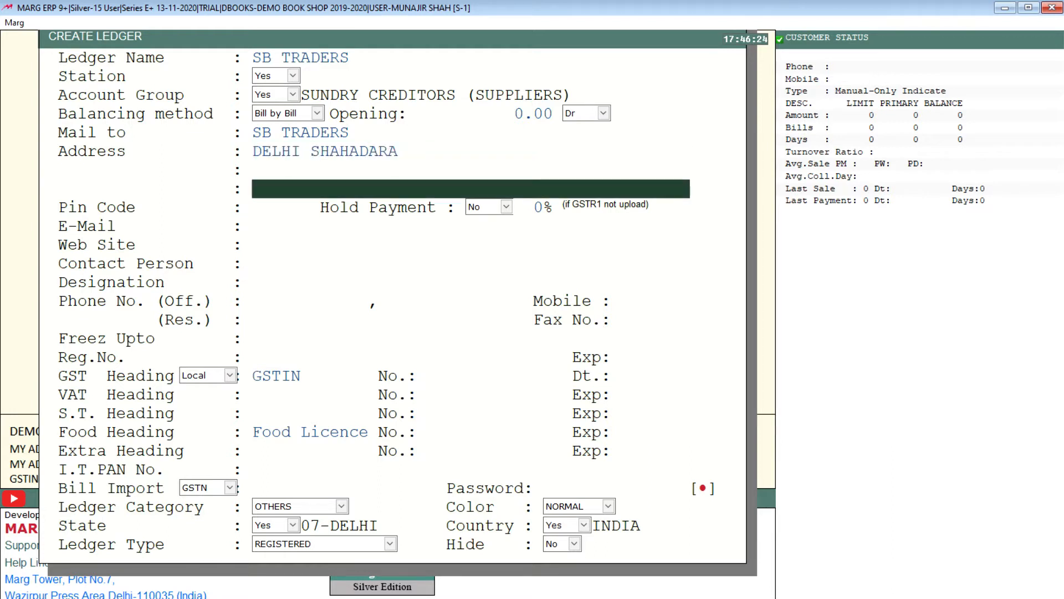
pyautogui.press('Return')
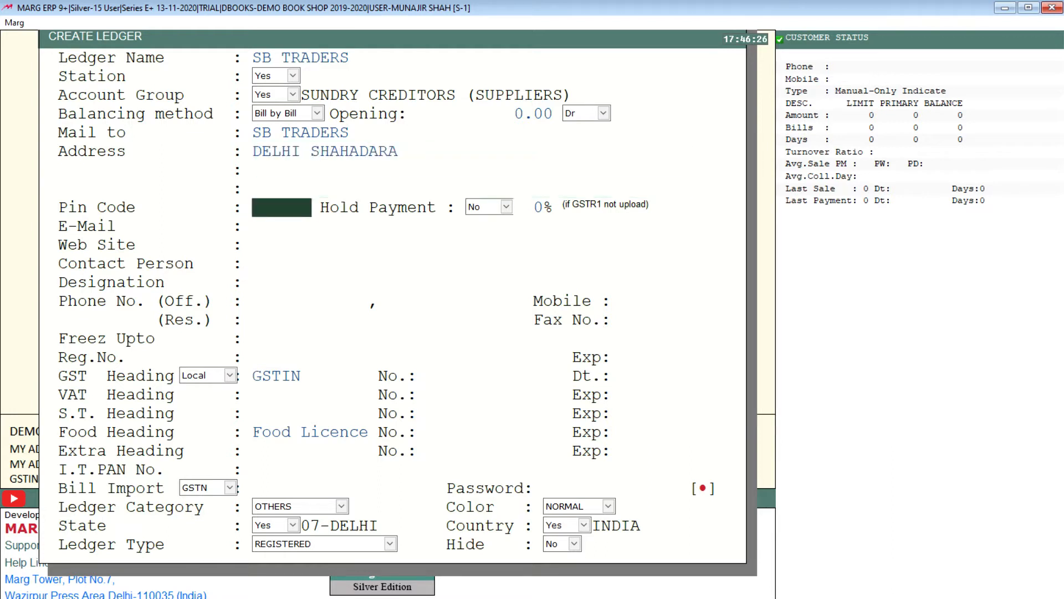
pyautogui.write('110032')
pyautogui.press('Return')
pyautogui.press('Return')
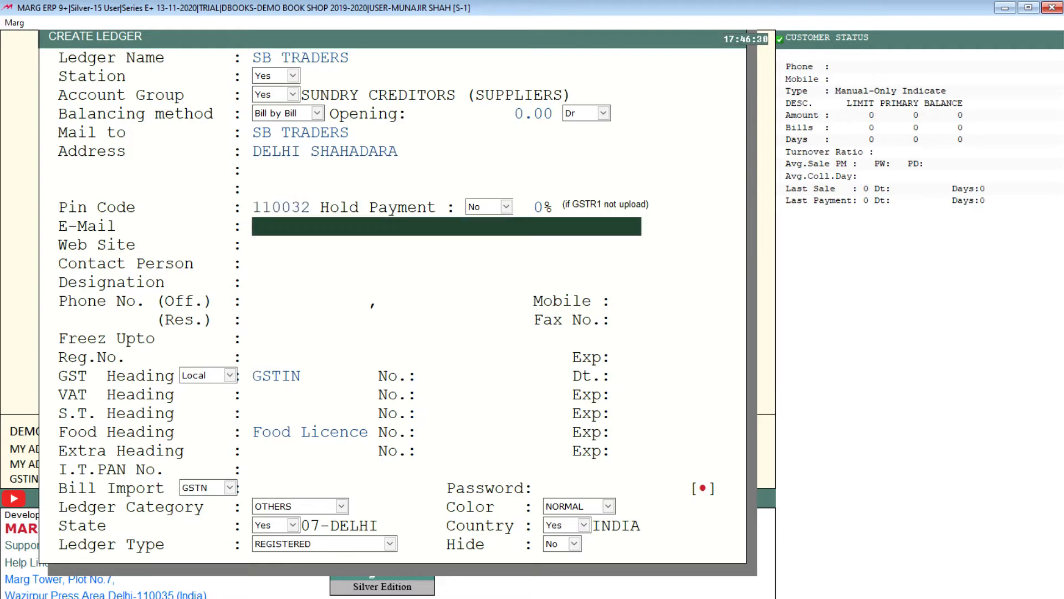
# Leave the supplier's e-mail, website, contact person, phone, mobile and registration fields blank.
pyautogui.press('Return')
pyautogui.press('Return')
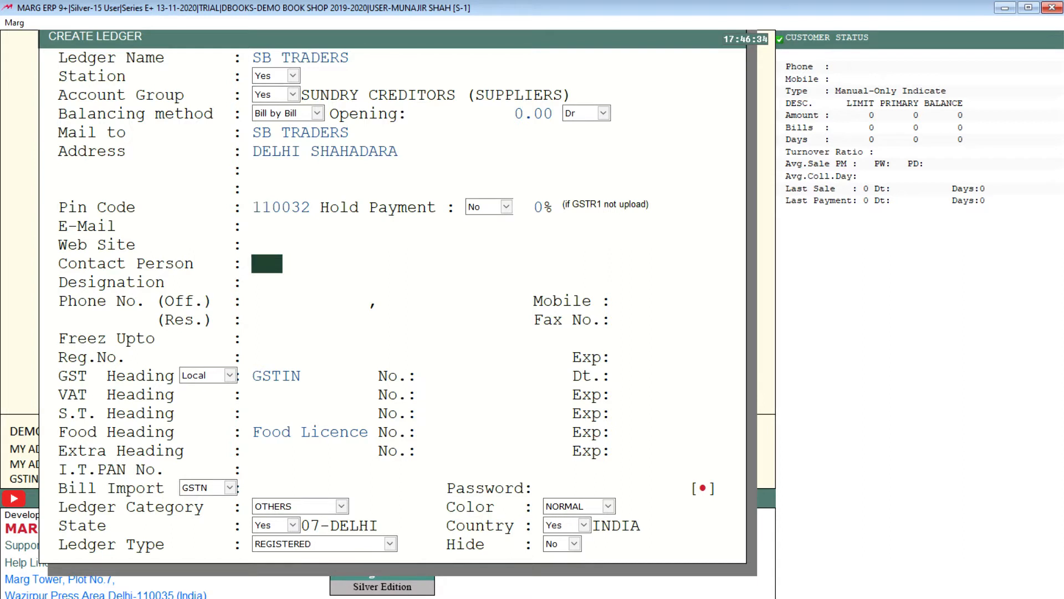
pyautogui.press('Return')
pyautogui.press('Return')
pyautogui.press('Return')
pyautogui.press('Return')
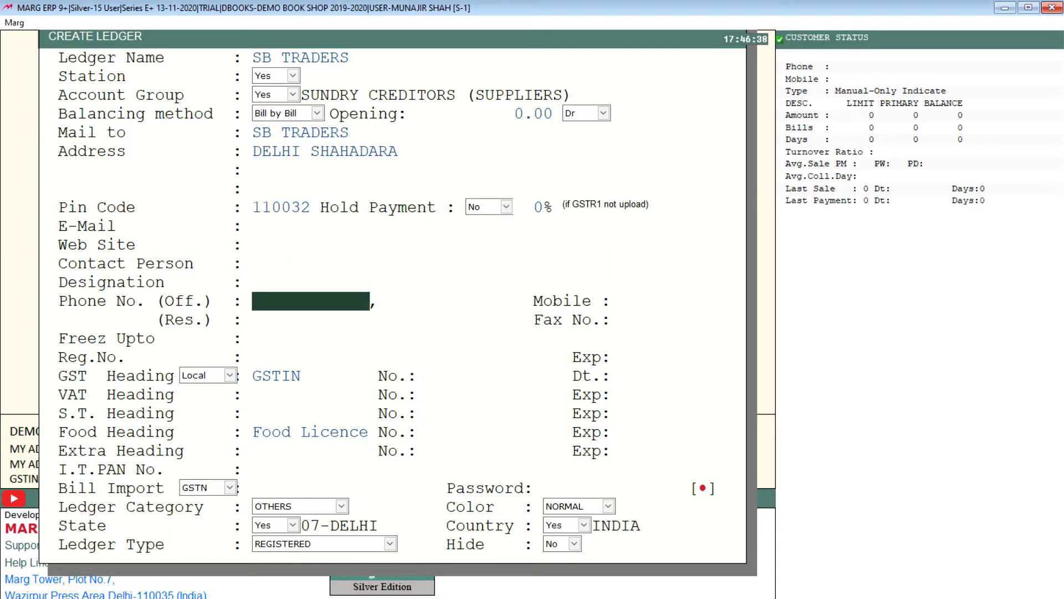
pyautogui.press('Return')
pyautogui.press('Return')
pyautogui.press('Return')
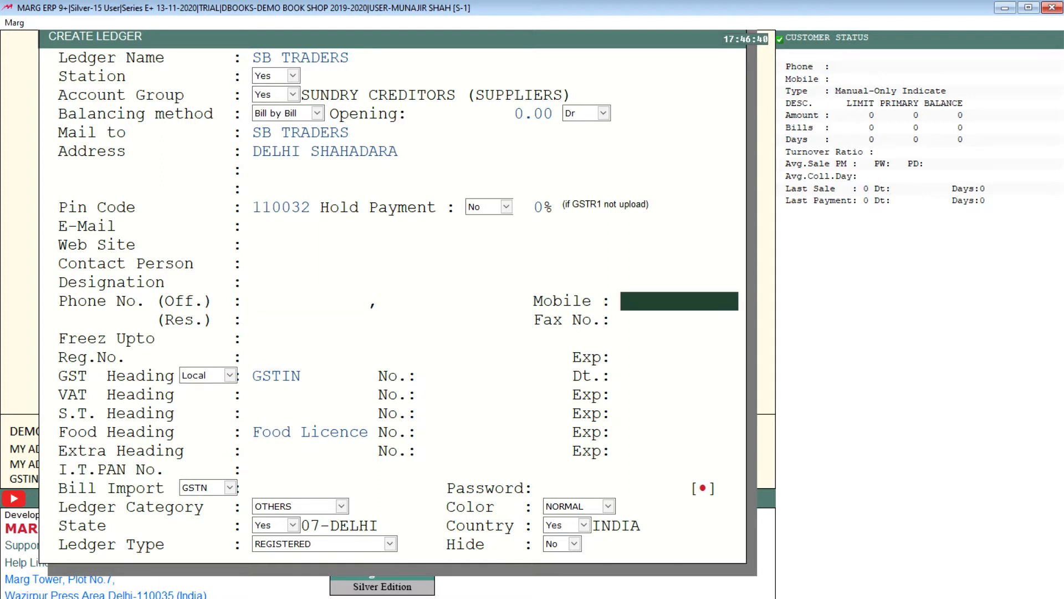
pyautogui.press('Return')
pyautogui.press('Return')
pyautogui.press('Return')
pyautogui.press('Return')
pyautogui.press('Return')
pyautogui.press('Return')
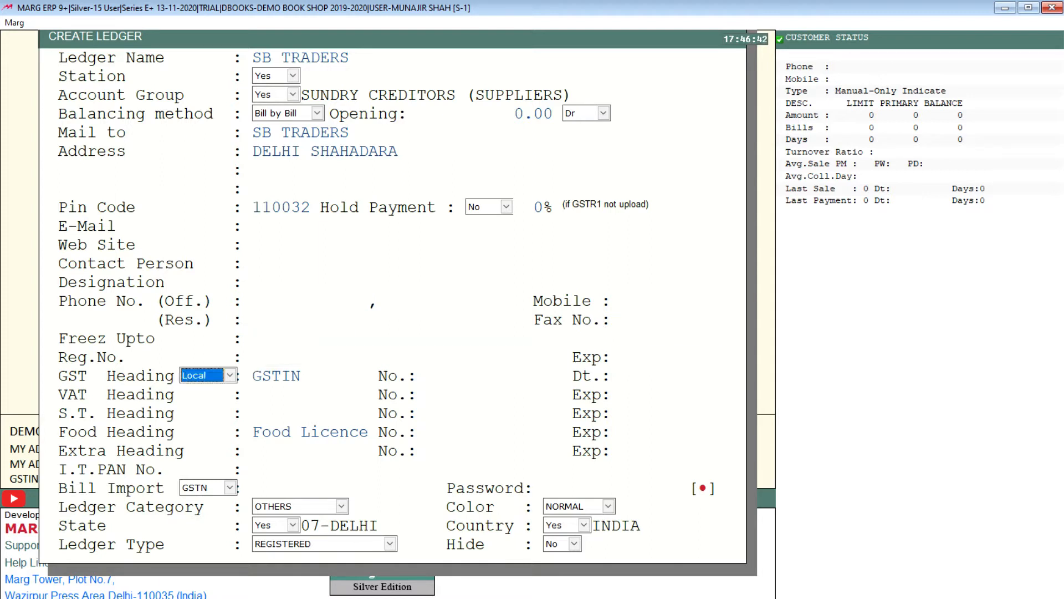
# Keep the GST heading Local with no GSTIN number, and leave the VAT, S.T., food licence and extra heading details unfilled.
pyautogui.press('Return')
pyautogui.press('Return')
pyautogui.press('Up')
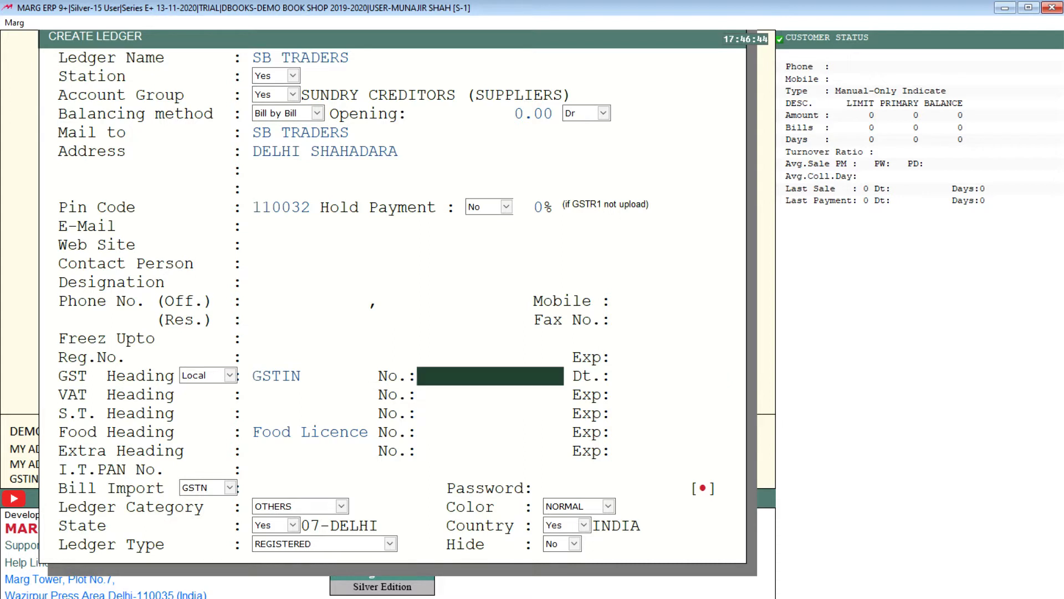
pyautogui.press('Return')
pyautogui.press('Return')
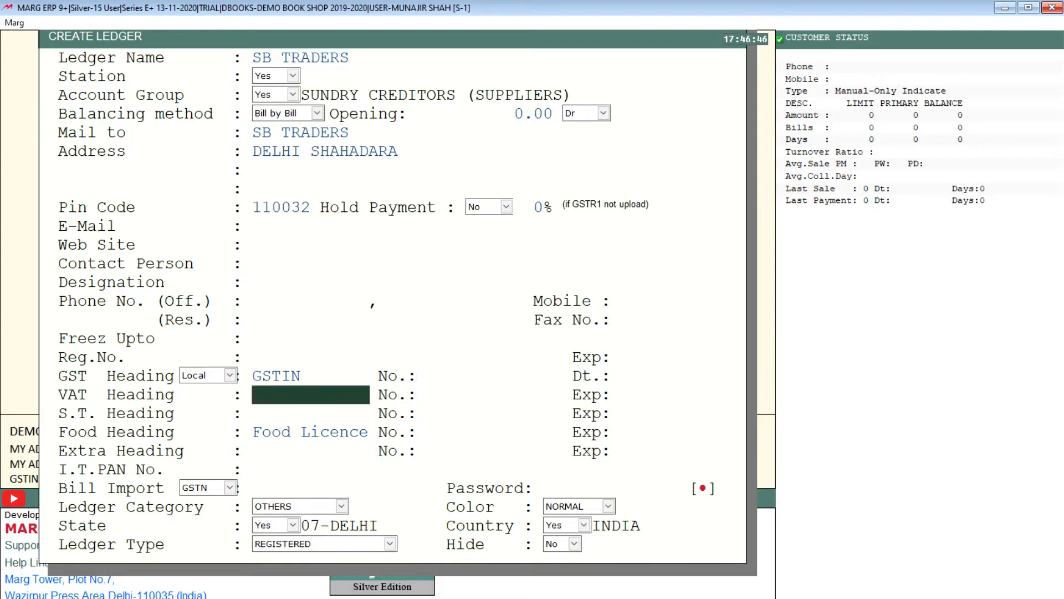
pyautogui.press('Up')
pyautogui.press('Up')
pyautogui.press('Return')
pyautogui.press('Return')
pyautogui.press('Return')
pyautogui.press('Return')
pyautogui.press('Return')
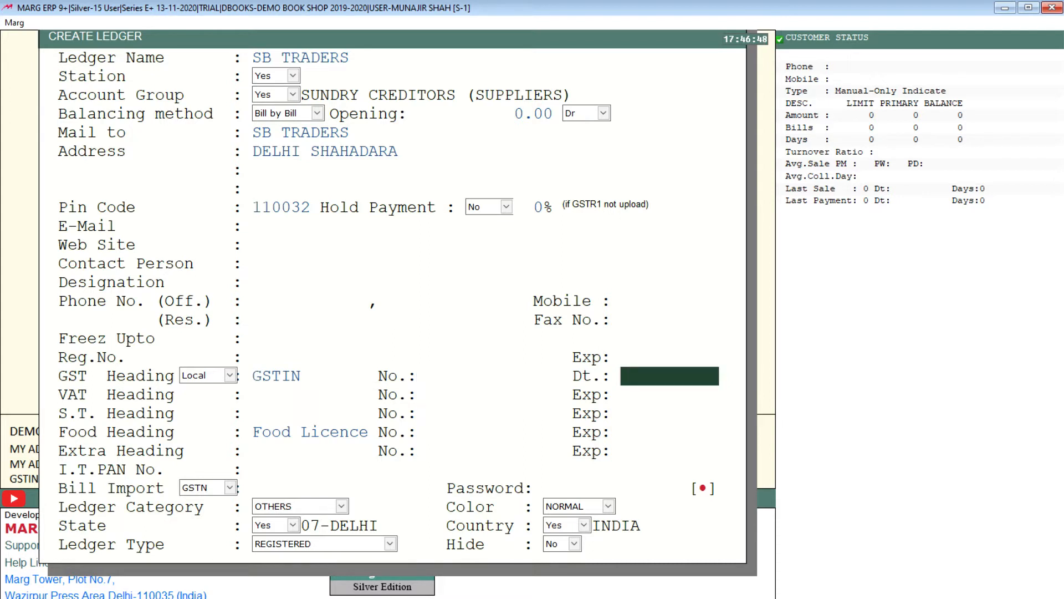
pyautogui.press('Return')
pyautogui.press('Return')
pyautogui.press('Return')
pyautogui.press('Return')
pyautogui.press('Return')
pyautogui.press('Return')
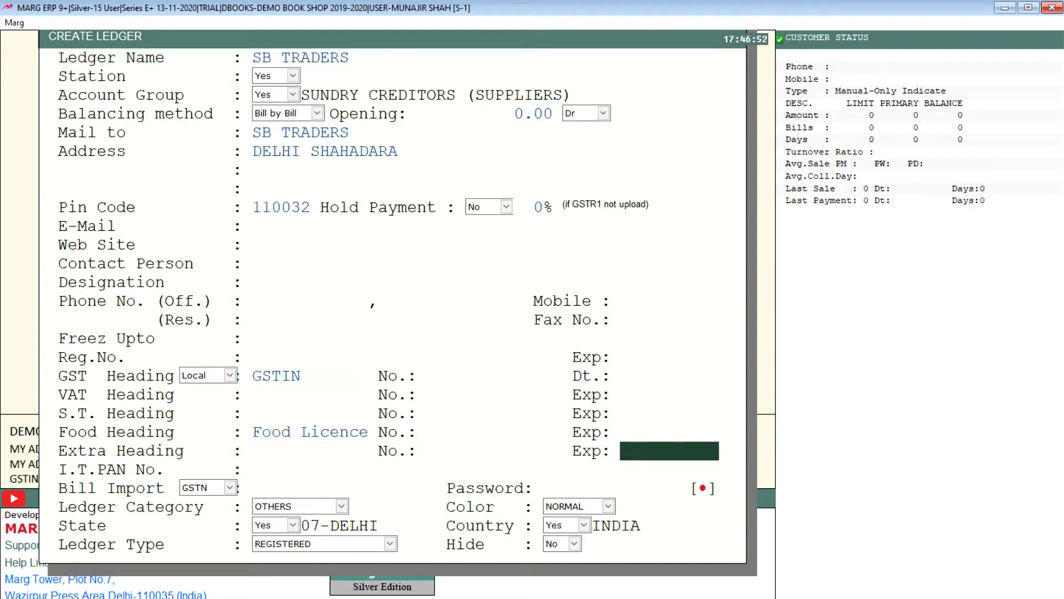
pyautogui.press('Return')
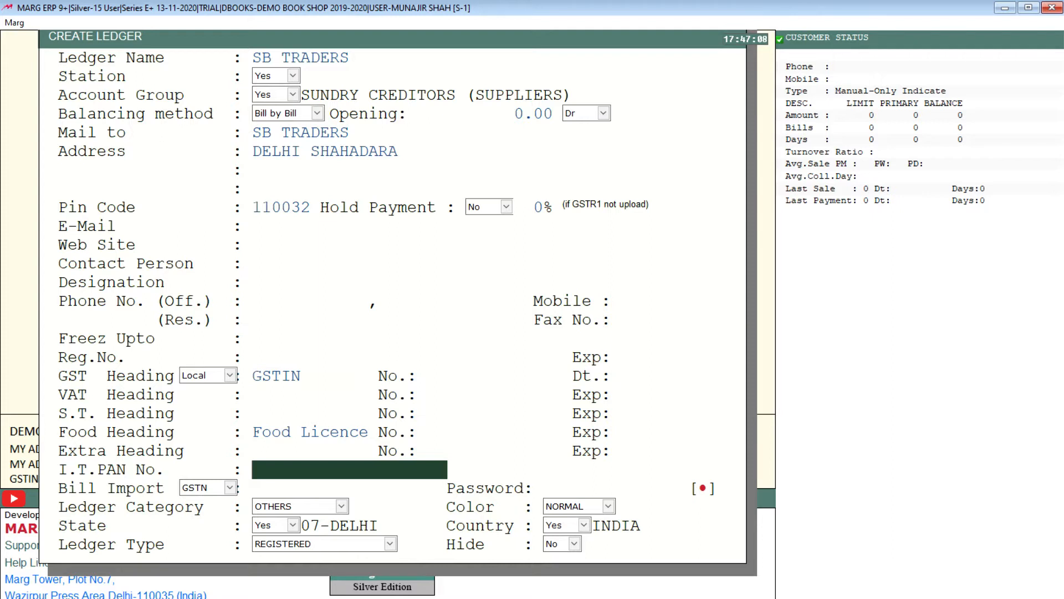
# Leave the income tax PAN number blank and keep bill import by GSTN without a number.
pyautogui.press('Return')
pyautogui.press('Return')
pyautogui.press('Return')
pyautogui.press('Return')
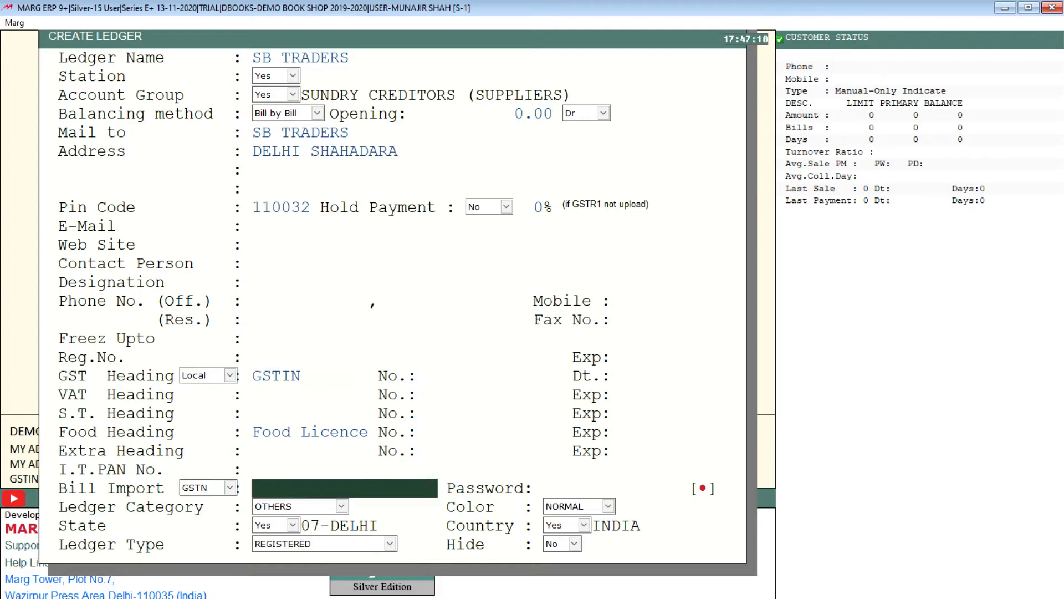
pyautogui.press('Return')
pyautogui.press('Return')
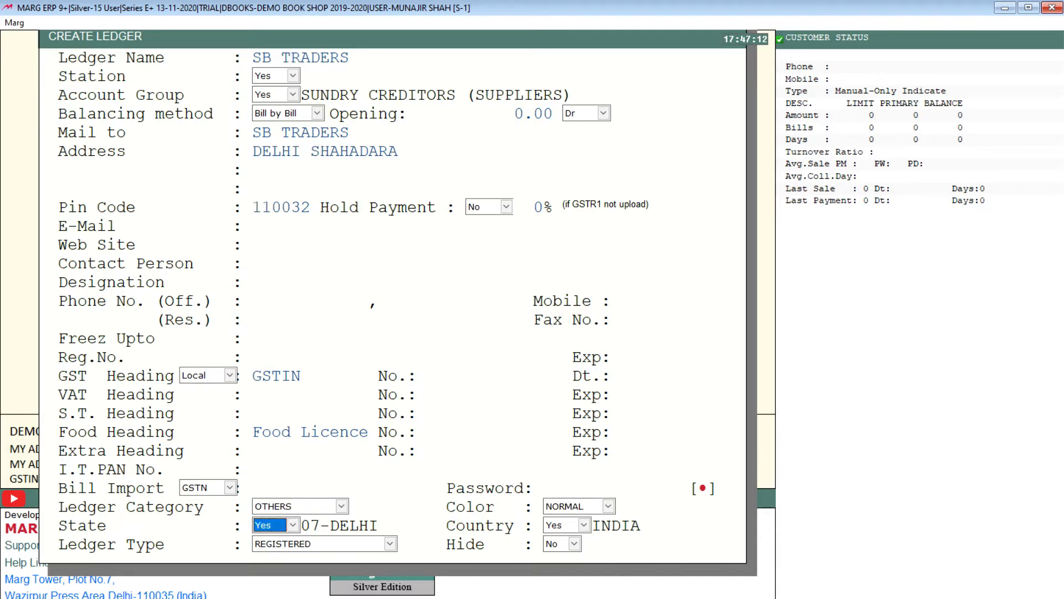
# Set the ledger category of SB TRADERS to DISTRIBUTORS.
pyautogui.press('Up')
pyautogui.press('Up')
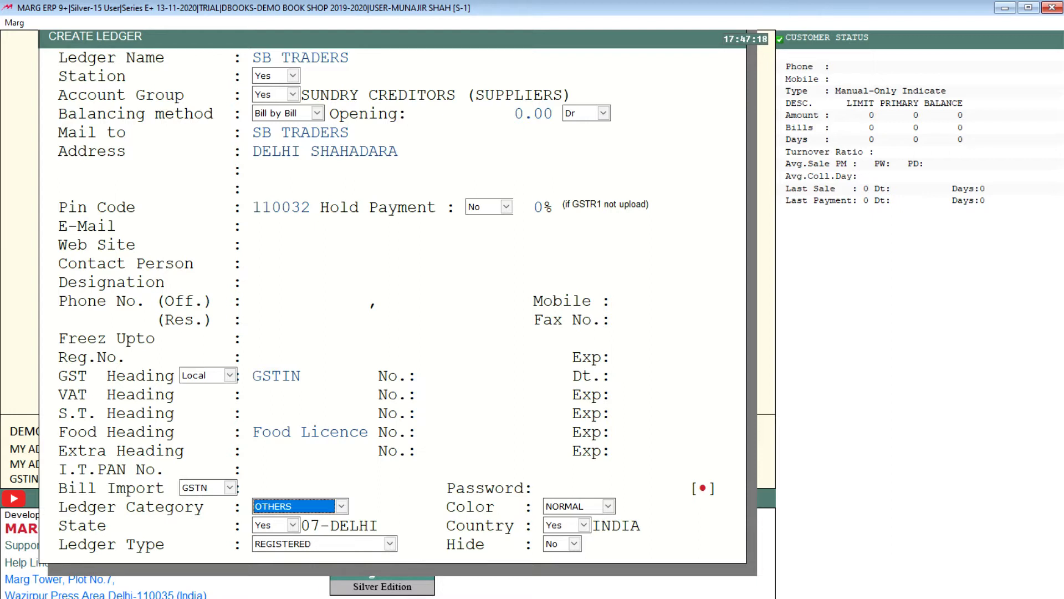
pyautogui.press('space')
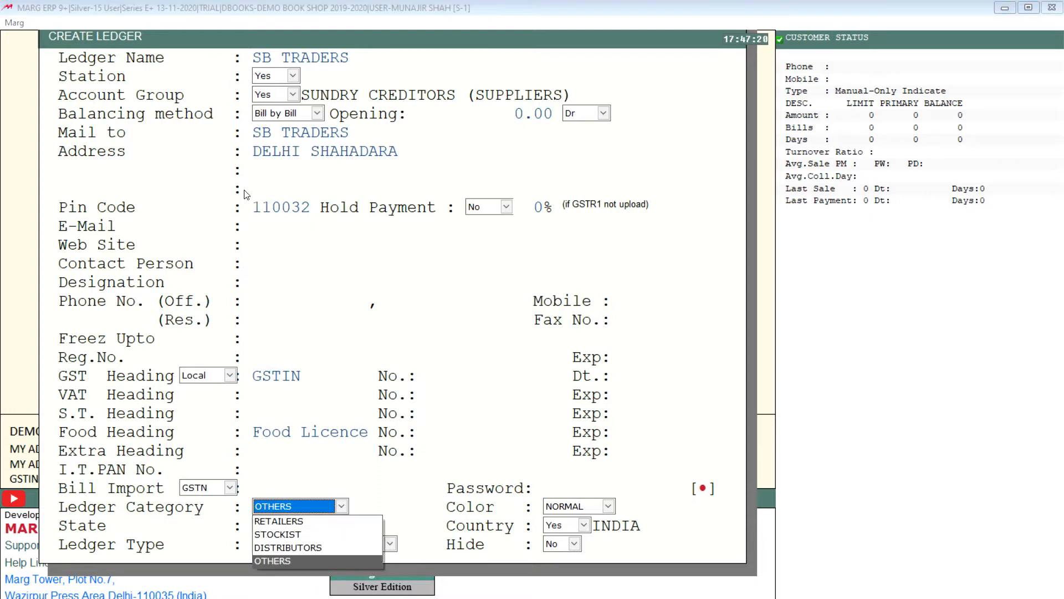
pyautogui.press('Up')
pyautogui.press('Up')
pyautogui.press('Up')
pyautogui.press('Down')
pyautogui.press('Down')
pyautogui.press('Up')
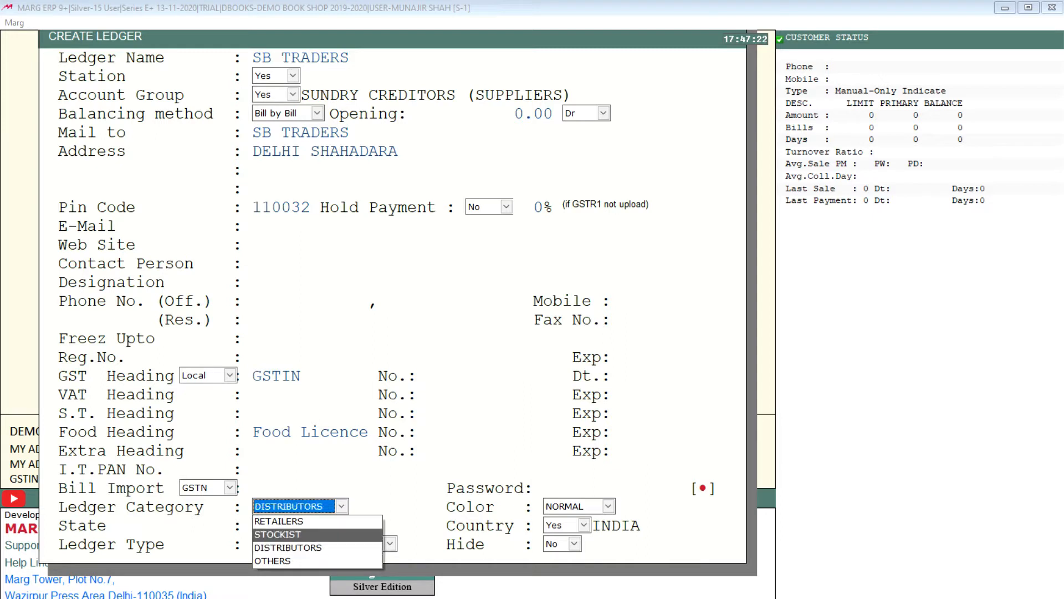
pyautogui.press('Down')
pyautogui.press('Up')
pyautogui.press('Down')
pyautogui.press('Return')
pyautogui.press('Return')
pyautogui.press('Return')
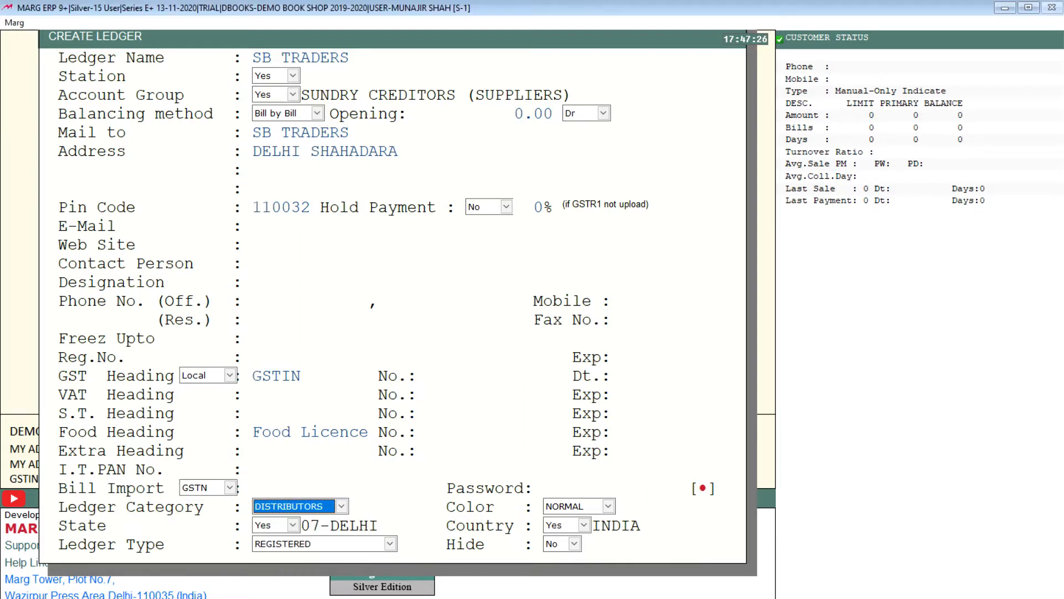
# Accept the remaining general ledger defaults and continue to the supplier's billing and discount settings.
pyautogui.press('Return')
pyautogui.press('Return')
pyautogui.press('Return')
pyautogui.press('Return')
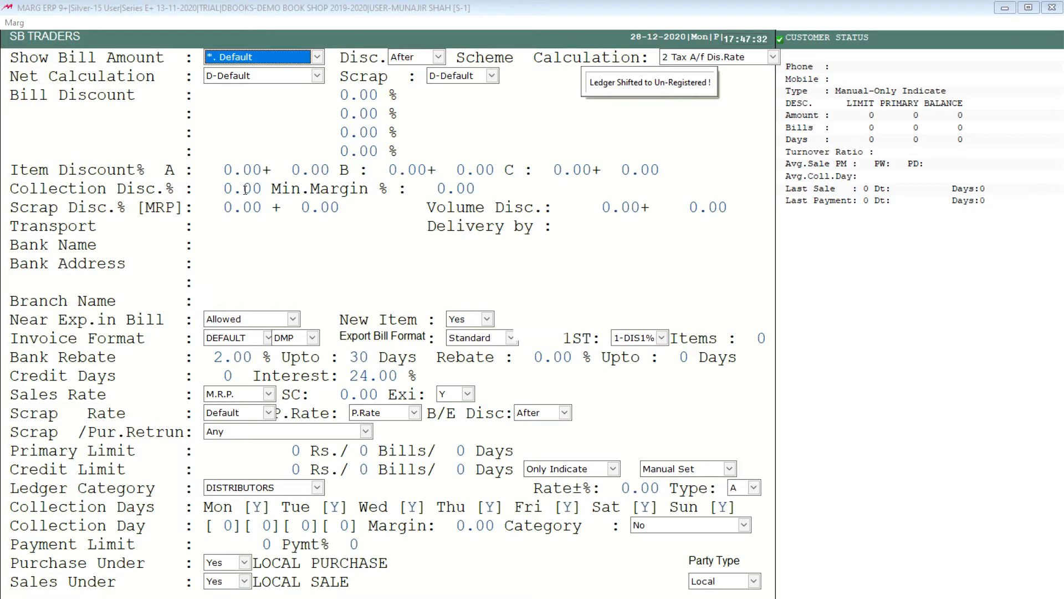
# Keep the default bill amount display, discount, tax calculation, net calculation and scrap settings for SB TRADERS.
pyautogui.press('Return')
pyautogui.press('Return')
pyautogui.press('Return')
pyautogui.press('Return')
pyautogui.press('Return')
pyautogui.press('Return')
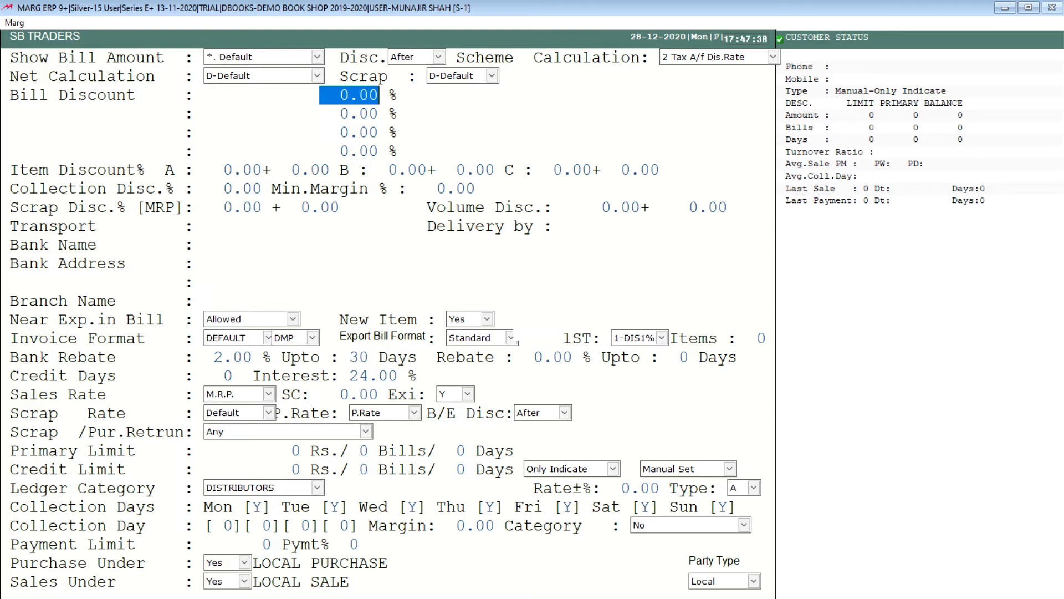
# Leave all four bill discount lines of the supplier blank at 0.00%.
pyautogui.press('Return')
pyautogui.press('Return')
pyautogui.press('Return')
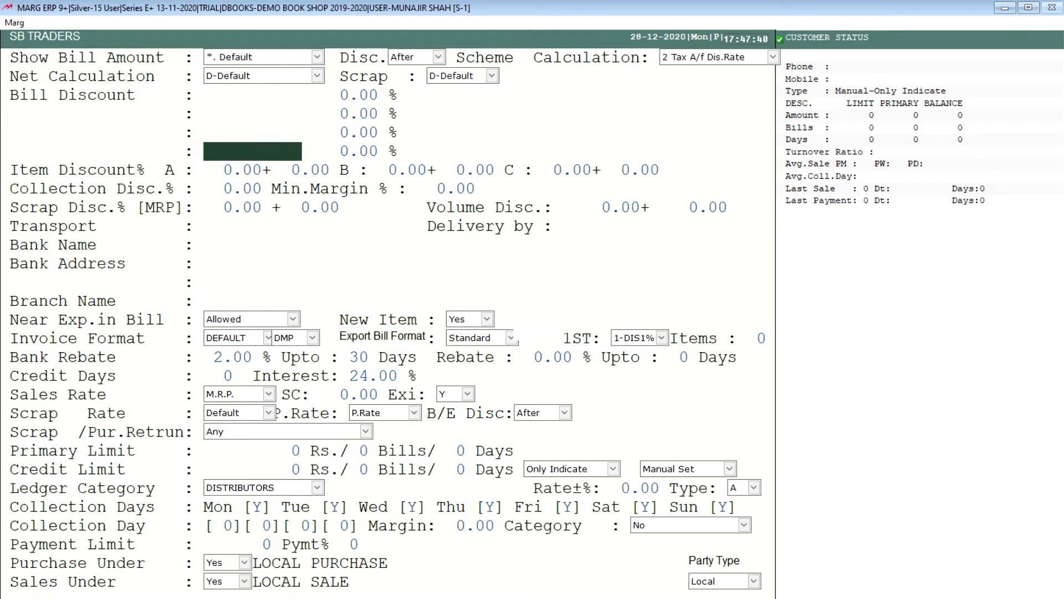
pyautogui.press('Return')
pyautogui.press('Return')
pyautogui.press('Return')
pyautogui.press('Return')
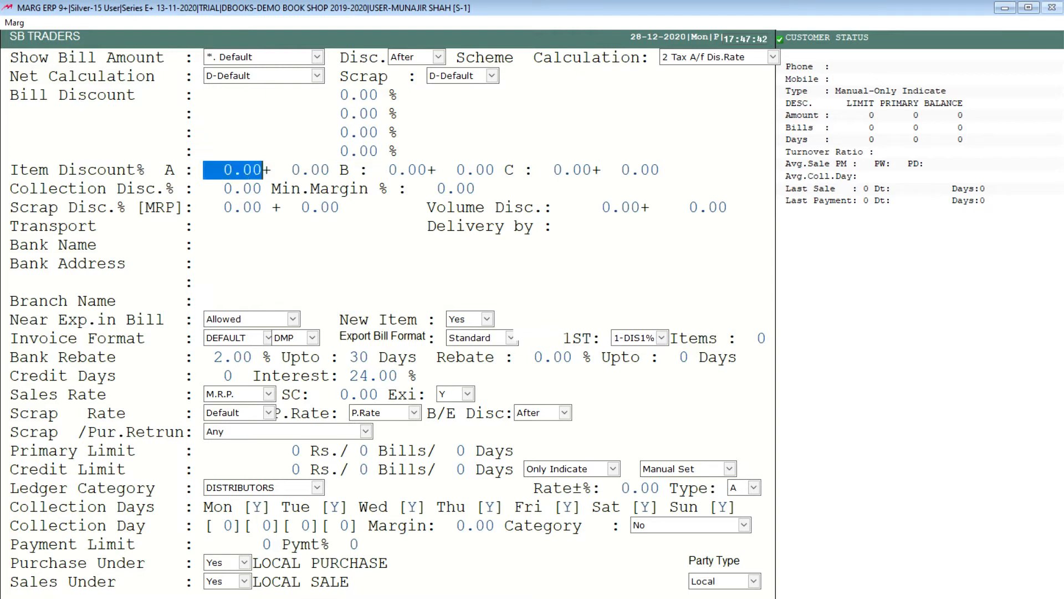
# Keep the supplier's item discounts A, B and C at 0.00%.
pyautogui.press('Return')
pyautogui.press('Return')
pyautogui.press('Return')
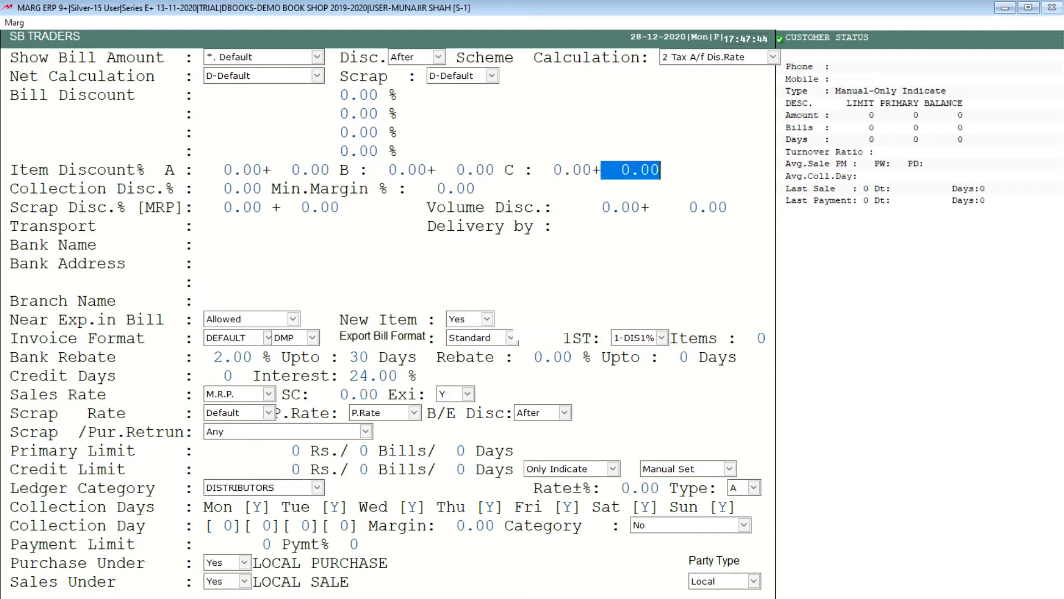
pyautogui.press('Return')
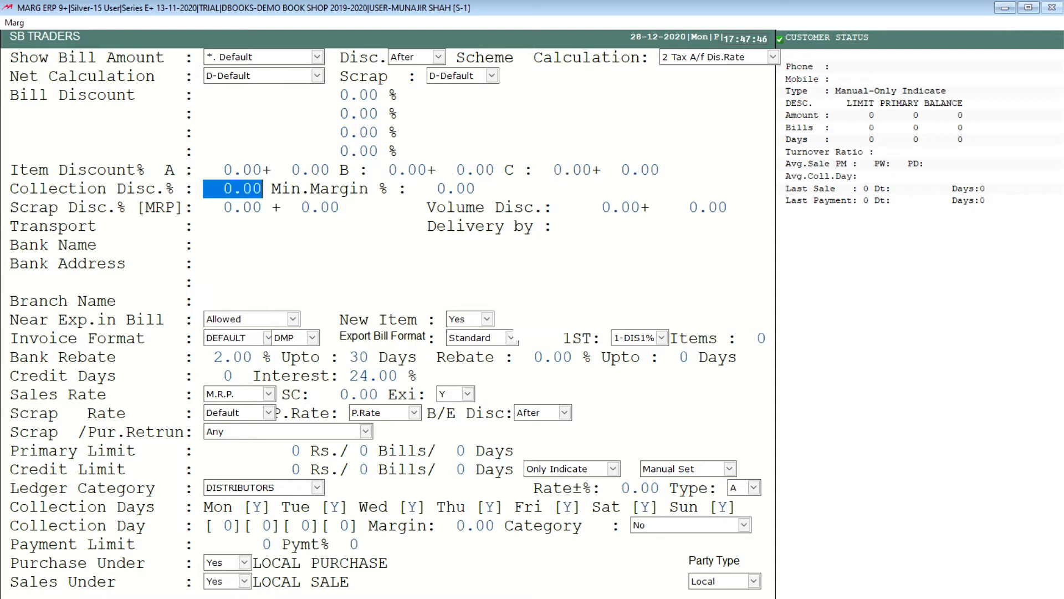
# Keep the supplier's collection, margin, scrap and volume discount percentages at 0.00, leaving transport, delivery and bank name blank.
pyautogui.press('Return')
pyautogui.press('Return')
pyautogui.press('Return')
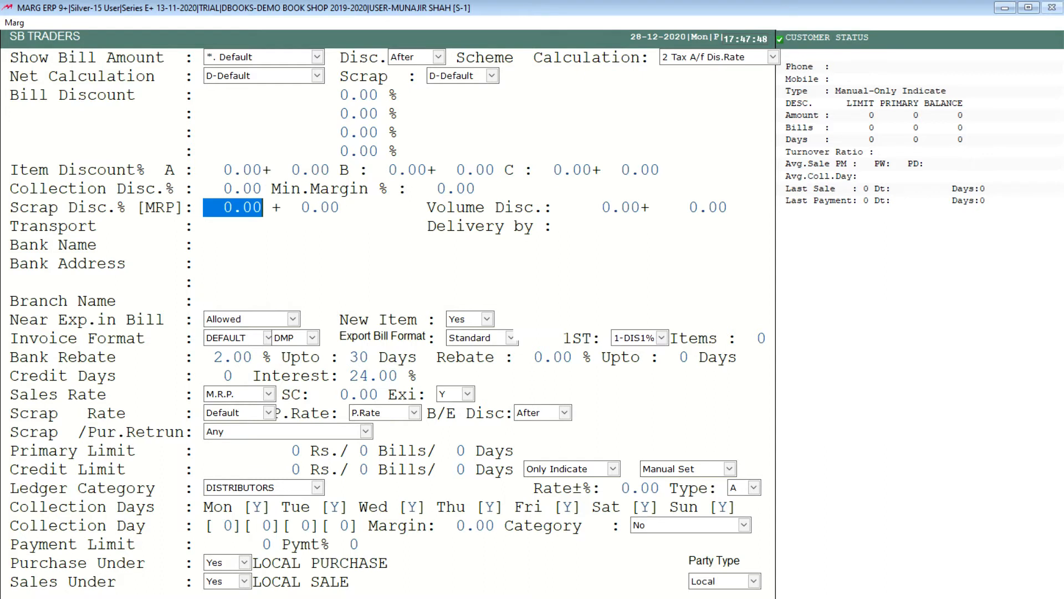
pyautogui.press('Return')
pyautogui.press('Return')
pyautogui.press('Return')
pyautogui.press('Return')
pyautogui.press('Return')
pyautogui.press('Return')
pyautogui.press('Return')
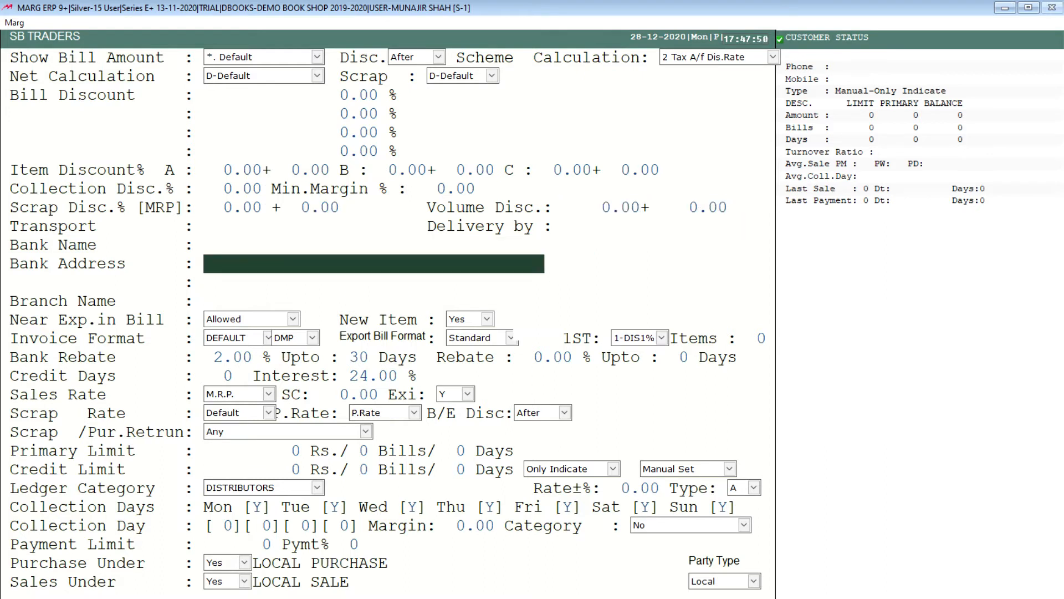
# Leave the bank address and branch blank, and keep the default invoice format and bank rebate of 2.00% up to 30 days.
pyautogui.press('Return')
pyautogui.press('Return')
pyautogui.press('Return')
pyautogui.press('Return')
pyautogui.press('Return')
pyautogui.press('Return')
pyautogui.press('Return')
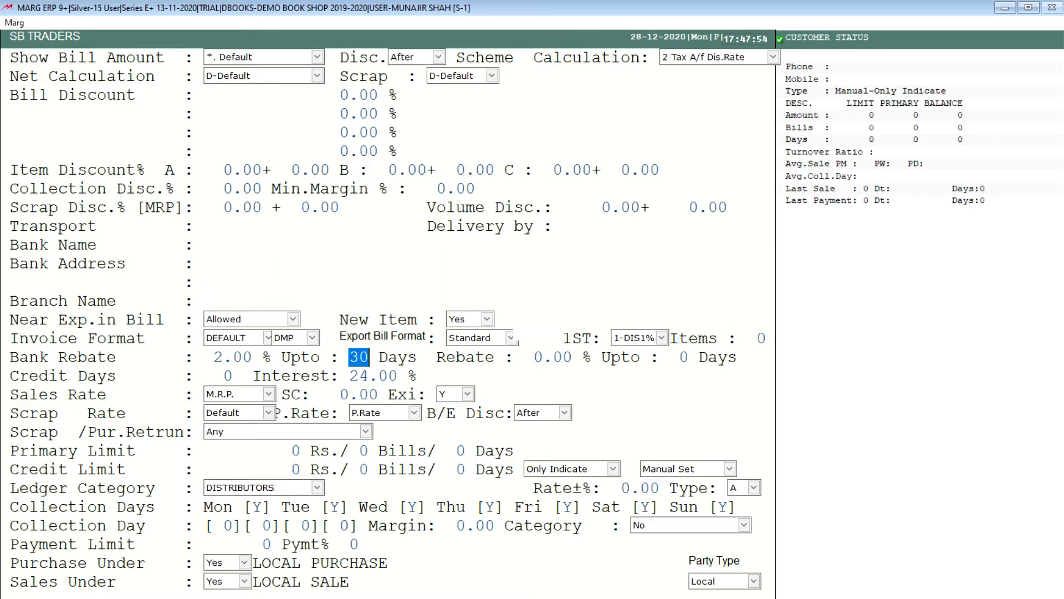
pyautogui.press('Return')
pyautogui.press('Return')
pyautogui.press('Return')
pyautogui.press('Return')
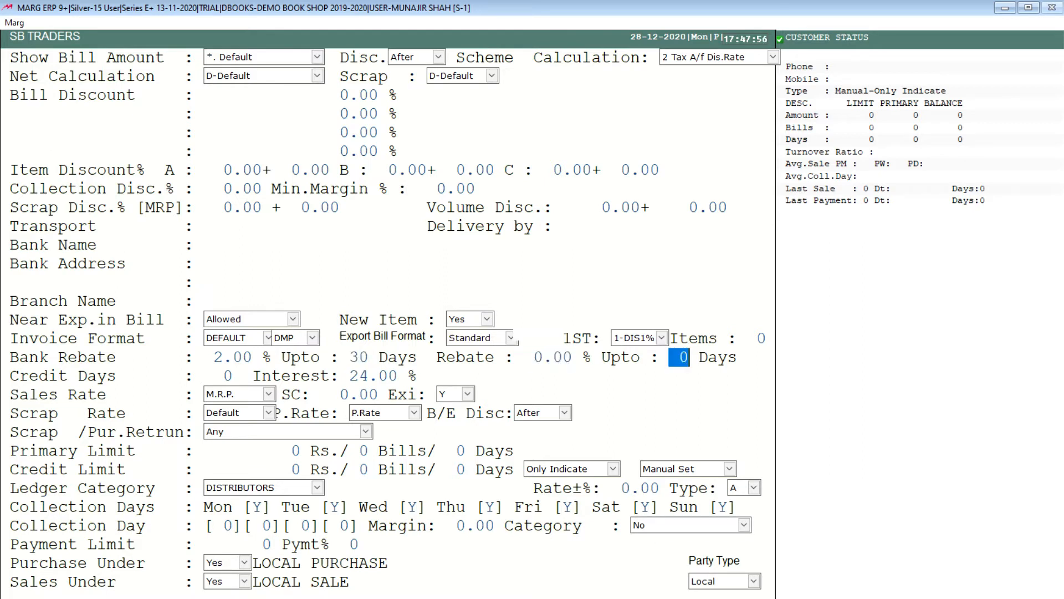
# Keep 0 credit days, 24.00% interest, M.R.P. as sales rate, and the default scrap and purchase return settings.
pyautogui.press('Return')
pyautogui.press('Return')
pyautogui.press('Return')
pyautogui.press('Return')
pyautogui.press('Return')
pyautogui.press('Return')
pyautogui.press('Return')
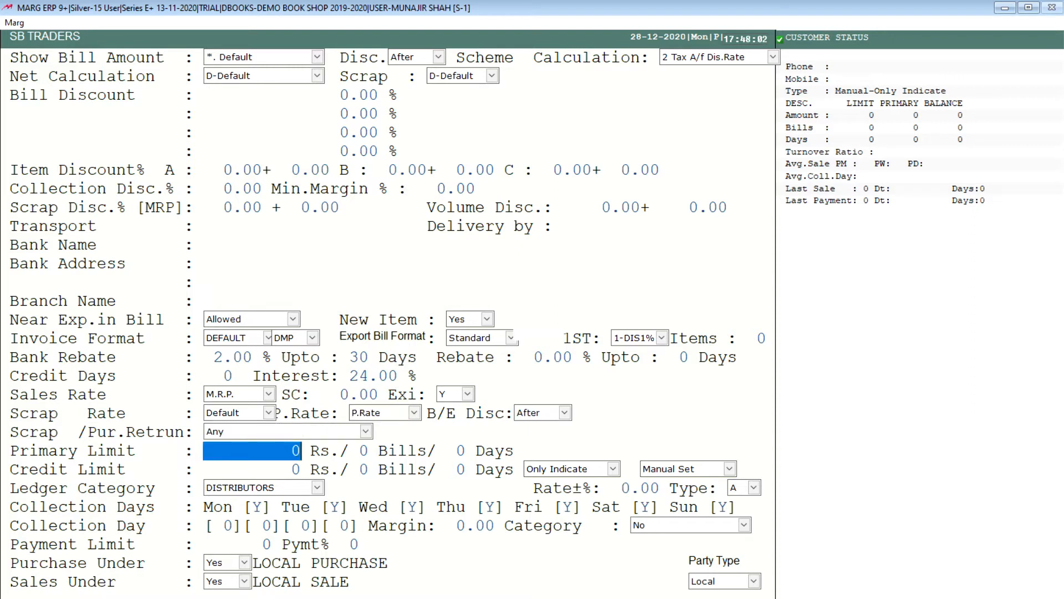
# Keep the supplier's primary and credit limits at 0, with the credit limit set to Only Indicate.
pyautogui.press('Return')
pyautogui.press('Return')
pyautogui.press('Return')
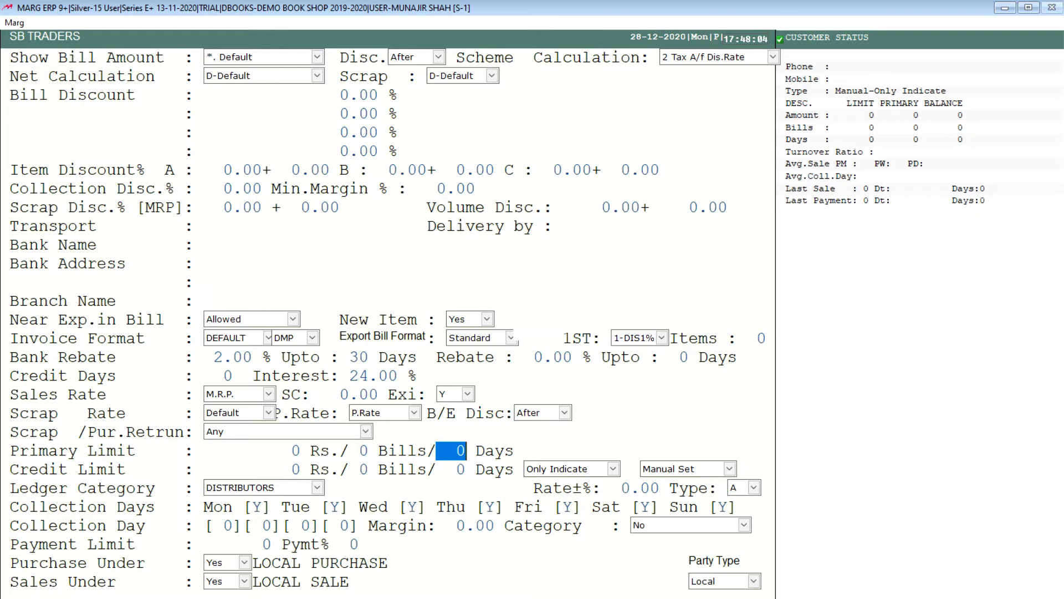
pyautogui.press('Return')
pyautogui.press('Return')
pyautogui.press('Return')
pyautogui.press('Return')
pyautogui.press('Return')
pyautogui.press('Return')
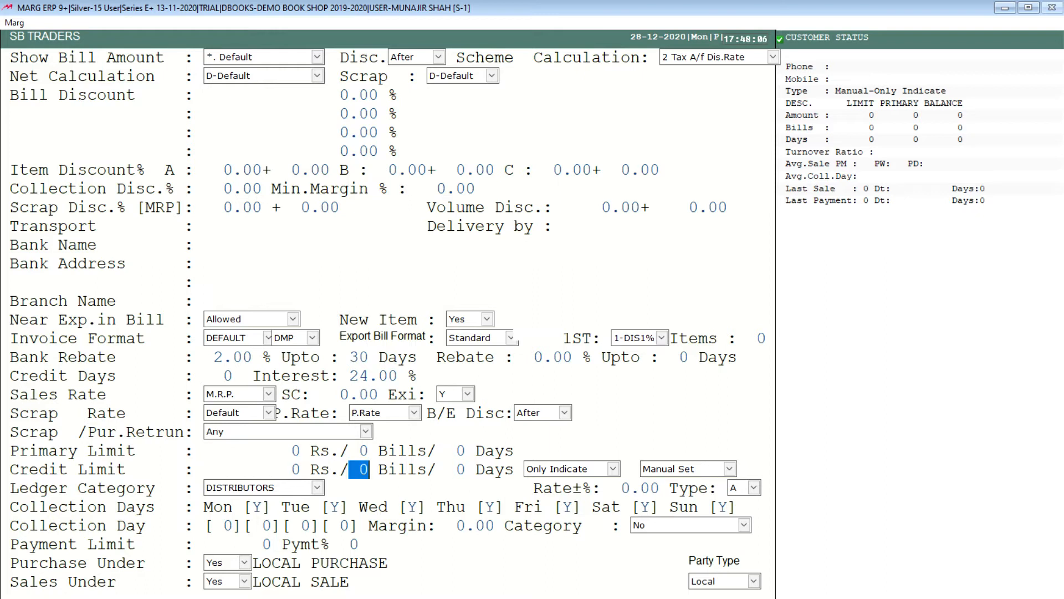
pyautogui.press('Return')
pyautogui.press('Return')
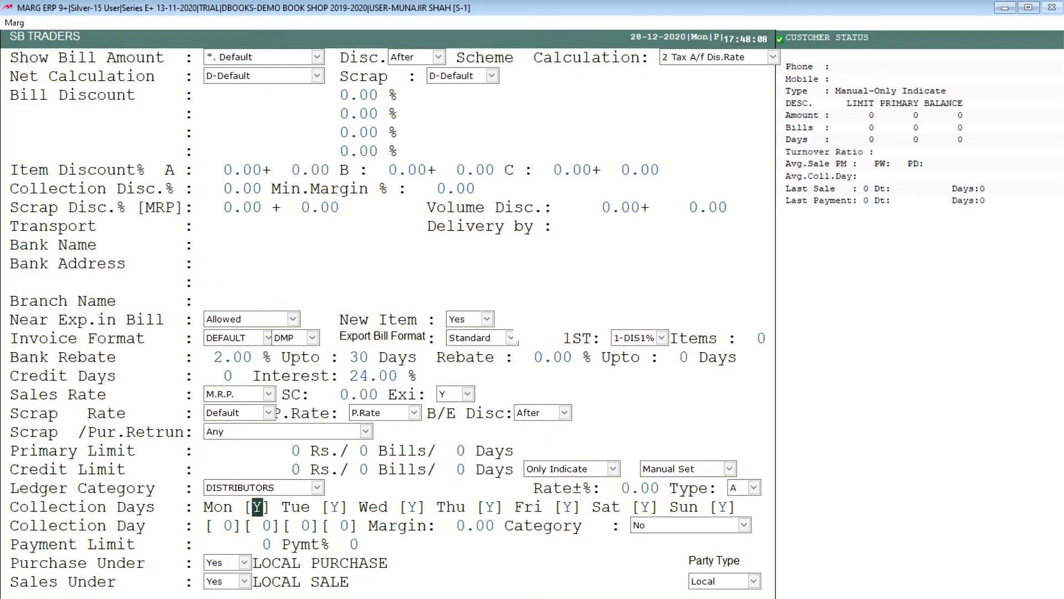
pyautogui.press('Up')
pyautogui.press('Up')
pyautogui.press('Up')
pyautogui.press('Up')
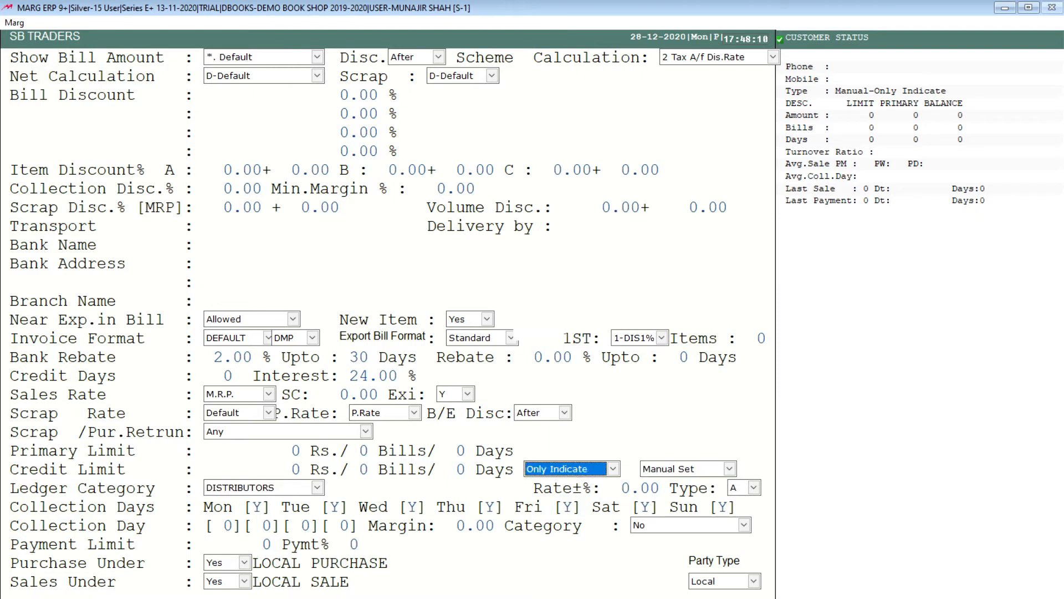
# Keep collection allowed on every weekday with collection day values at 0, and finish the SB TRADERS ledger setup.
pyautogui.press('Return')
pyautogui.press('Return')
pyautogui.press('Return')
pyautogui.press('Return')
pyautogui.press('Return')
pyautogui.press('Return')
pyautogui.press('Return')
pyautogui.press('Return')
pyautogui.press('Return')
pyautogui.press('Return')
pyautogui.press('Return')
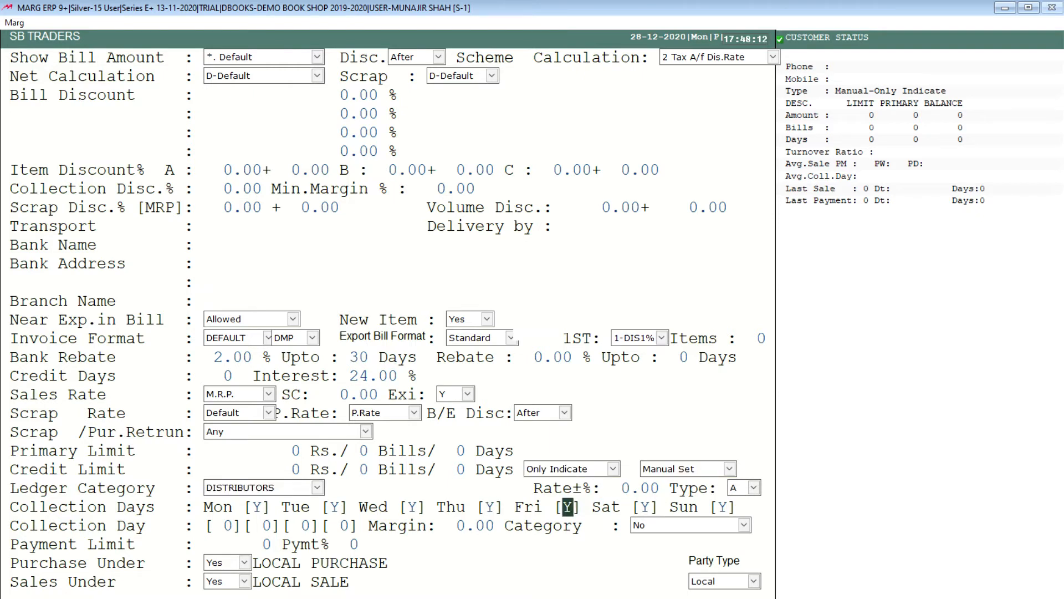
pyautogui.press('Return')
pyautogui.press('Return')
pyautogui.press('Return')
pyautogui.press('Return')
pyautogui.press('Return')
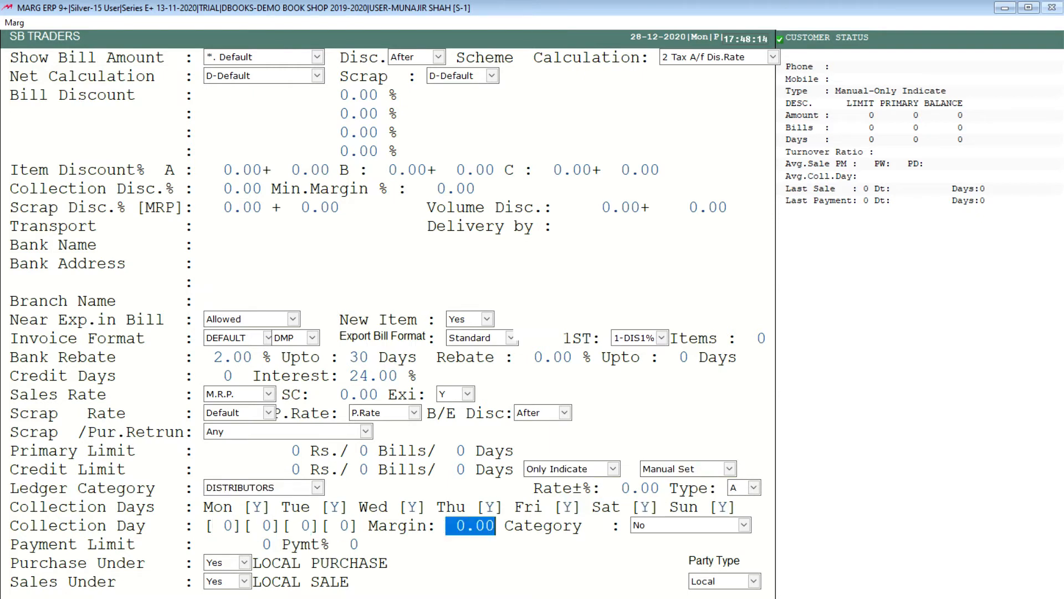
pyautogui.press('Escape')
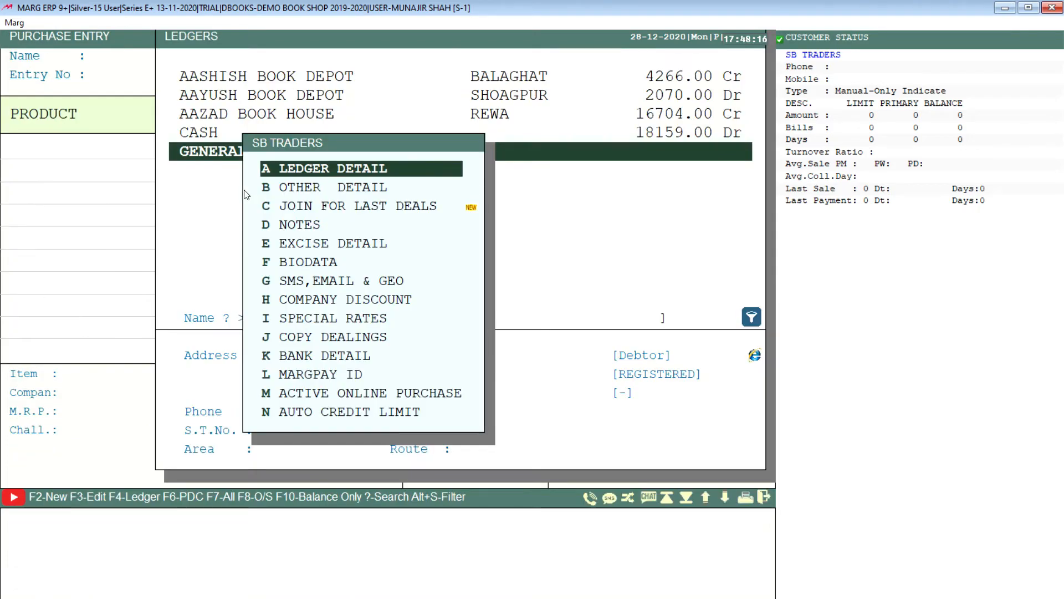
pyautogui.press('Escape')
# Choose SB TRADERS from the ledger list as the supplier of the purchase entry.
pyautogui.press('Up')
pyautogui.press('Up')
pyautogui.press('Up')
pyautogui.press('Up')
pyautogui.press('Up')
pyautogui.press('Down')
pyautogui.press('Down')
pyautogui.press('Down')
pyautogui.press('Down')
pyautogui.press('Down')
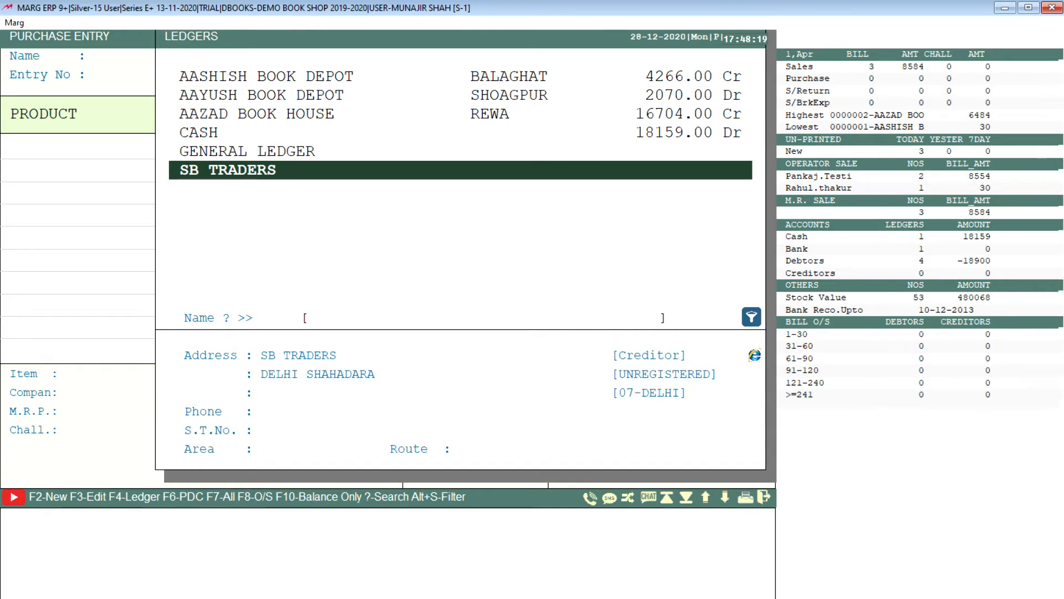
pyautogui.press('Return')
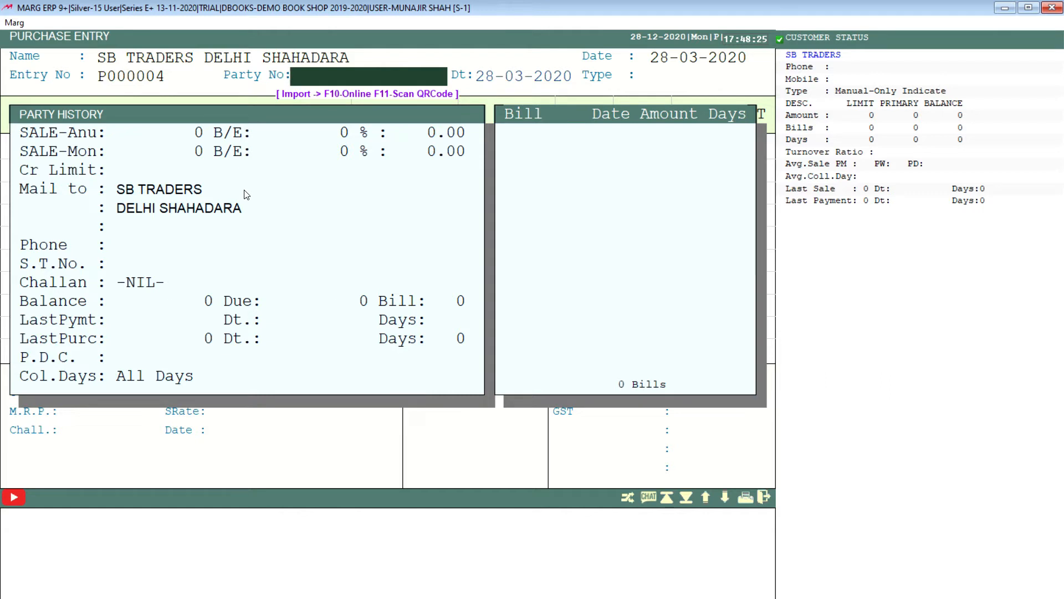
# Enter 9854 as the party bill number, keep the date 28-03-2020 and accept the LP TAX FREE type.
pyautogui.write('9854')
pyautogui.press('Return')
pyautogui.press('Return')
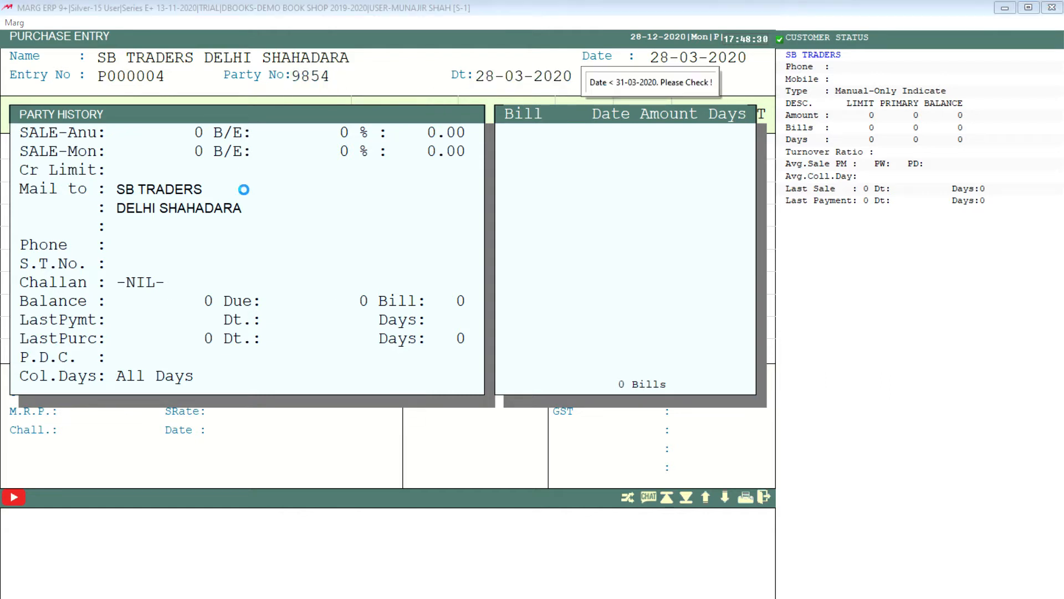
# Keep both item discount percentages in the bill details at 0.00.
pyautogui.press('Return')
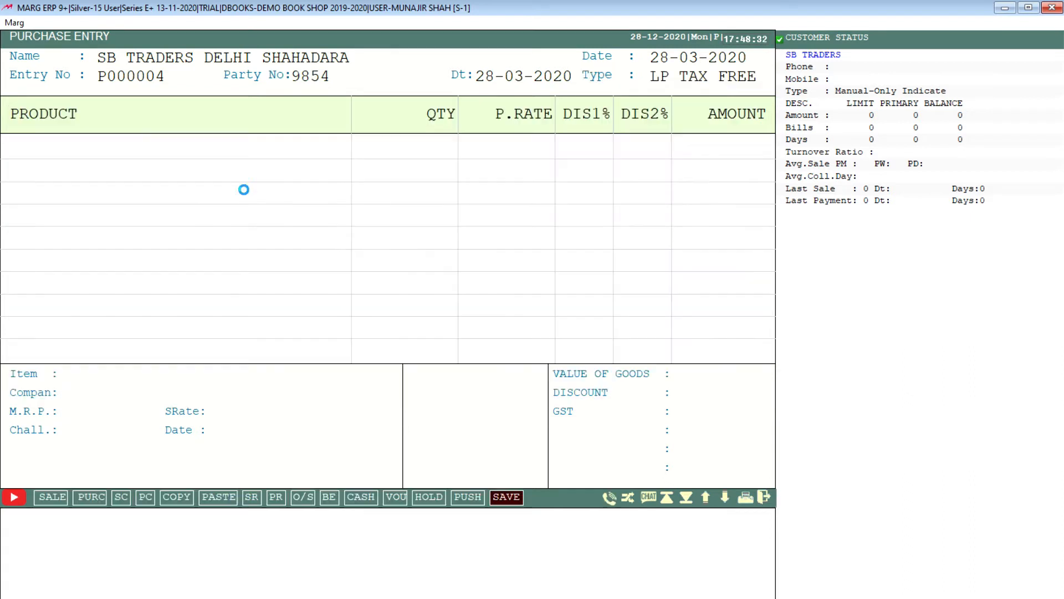
pyautogui.press('Return')
pyautogui.press('Return')
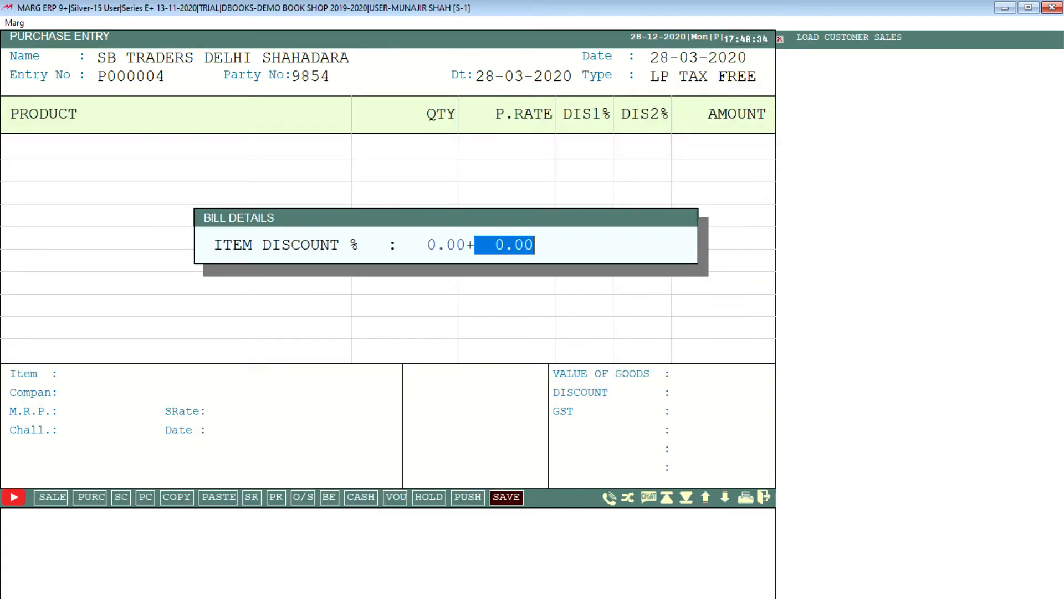
pyautogui.press('Up')
pyautogui.press('Return')
# Find RICH DAD POOR DAD in the item list with RI and add it to the purchase bill.
pyautogui.press('Return')
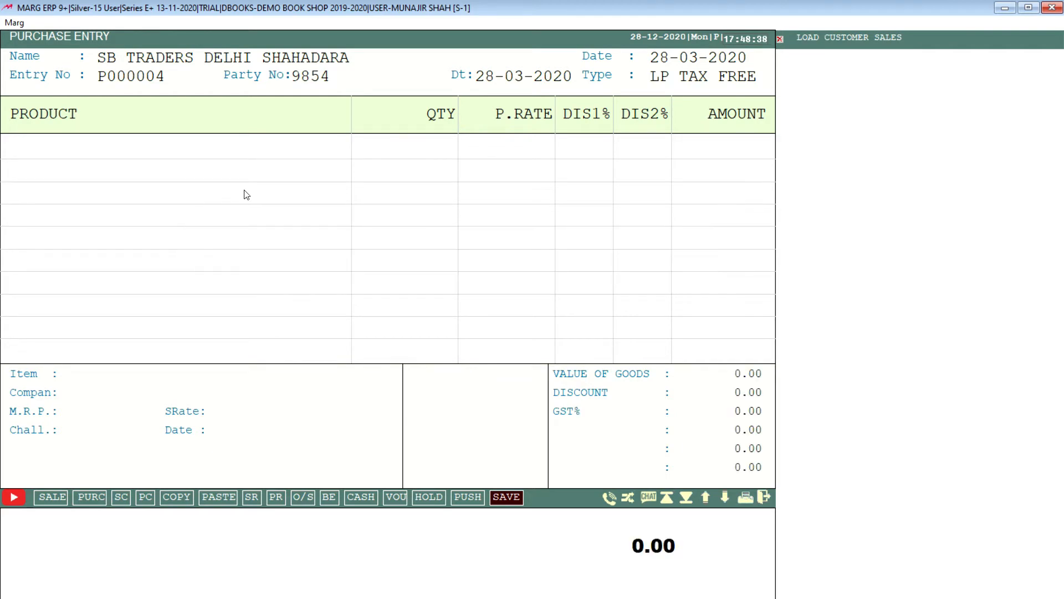
pyautogui.press('Return')
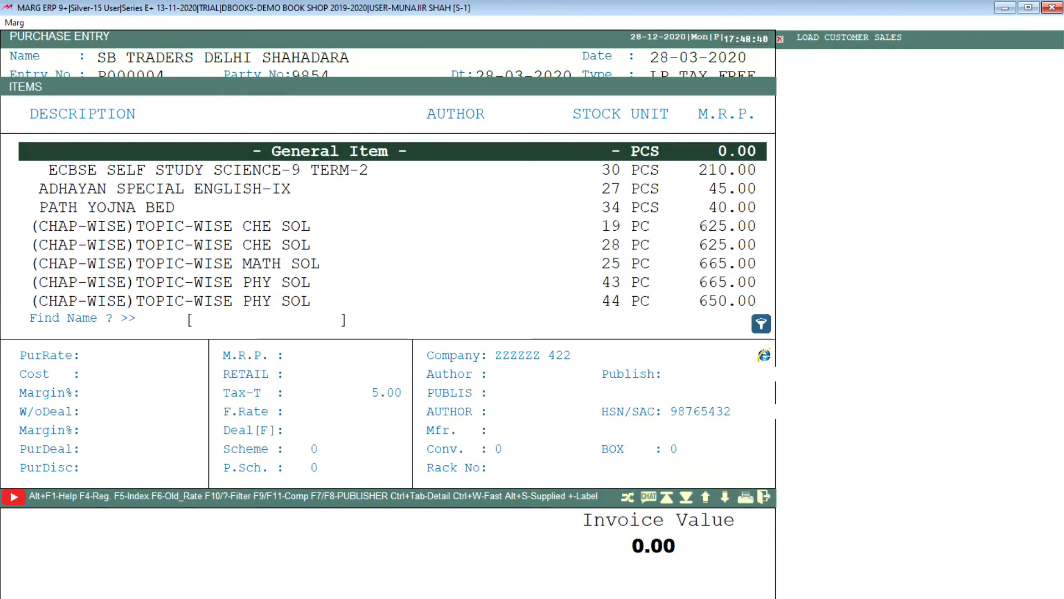
pyautogui.press('Down')
pyautogui.press('Down')
pyautogui.press('Down')
pyautogui.press('Down')
pyautogui.press('Down')
pyautogui.press('Down')
pyautogui.press('Down')
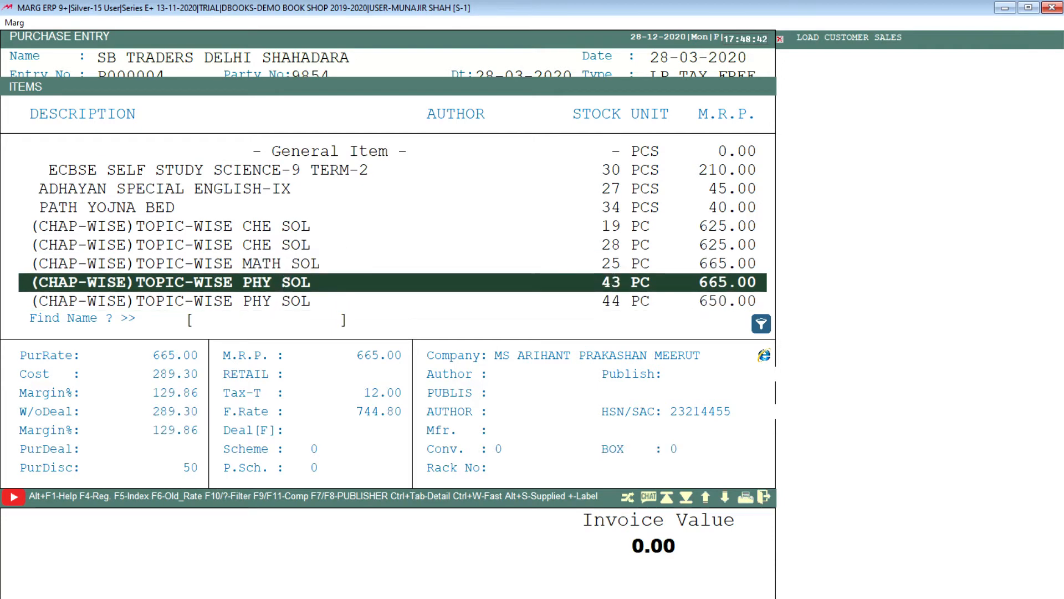
pyautogui.press('Up')
pyautogui.press('Up')
pyautogui.press('Up')
pyautogui.press('Up')
pyautogui.press('Up')
pyautogui.press('Up')
pyautogui.press('Up')
pyautogui.write('RI')
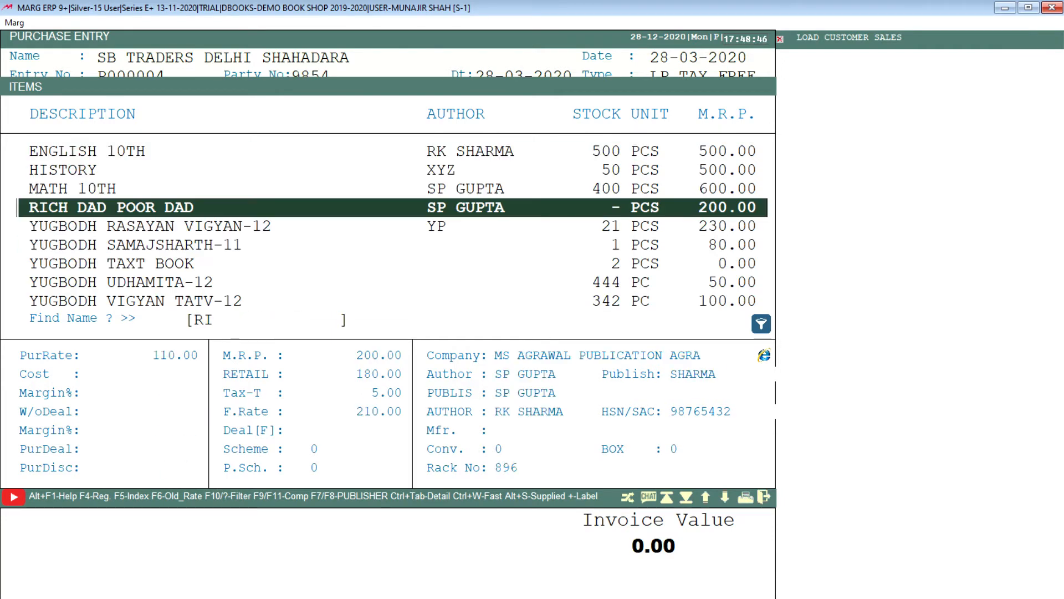
pyautogui.press('Return')
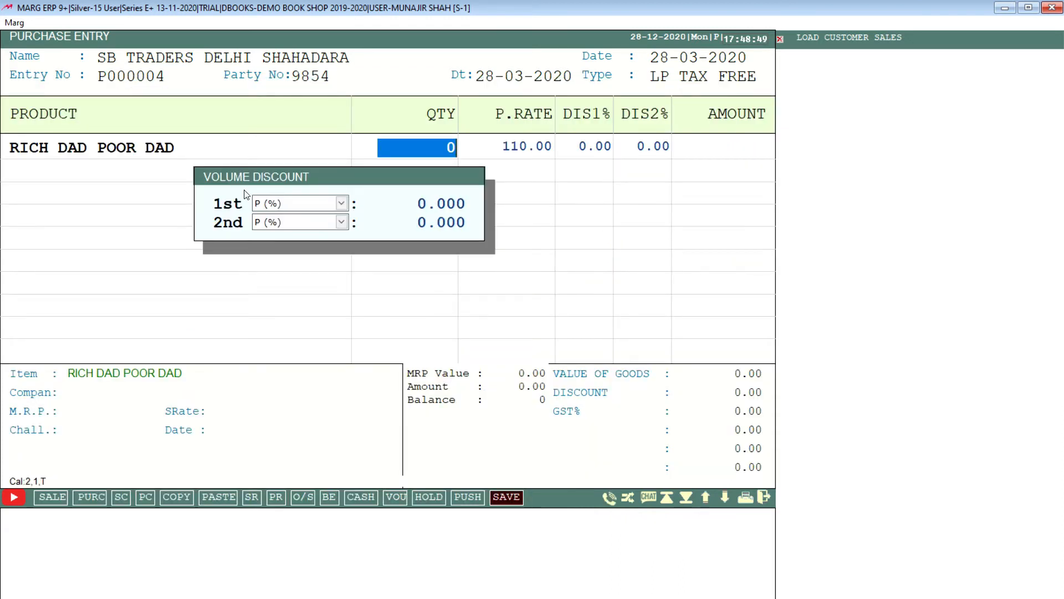
# Set the book's quantity to 400, keep the 110.00 purchase rate, and enter discounts of 50% and 25%.
pyautogui.write('400')
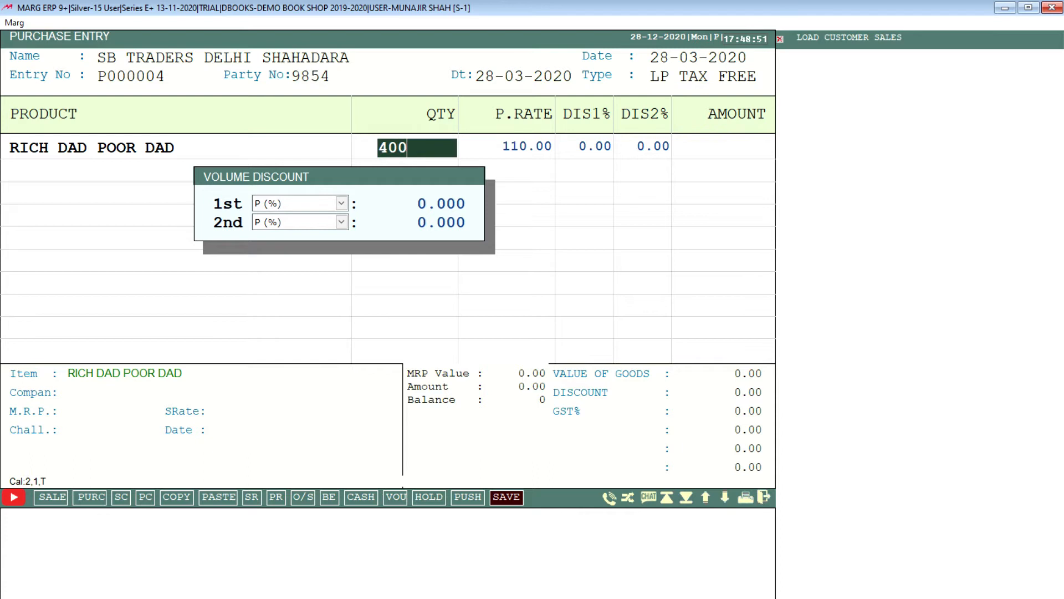
pyautogui.press('Return')
pyautogui.press('Return')
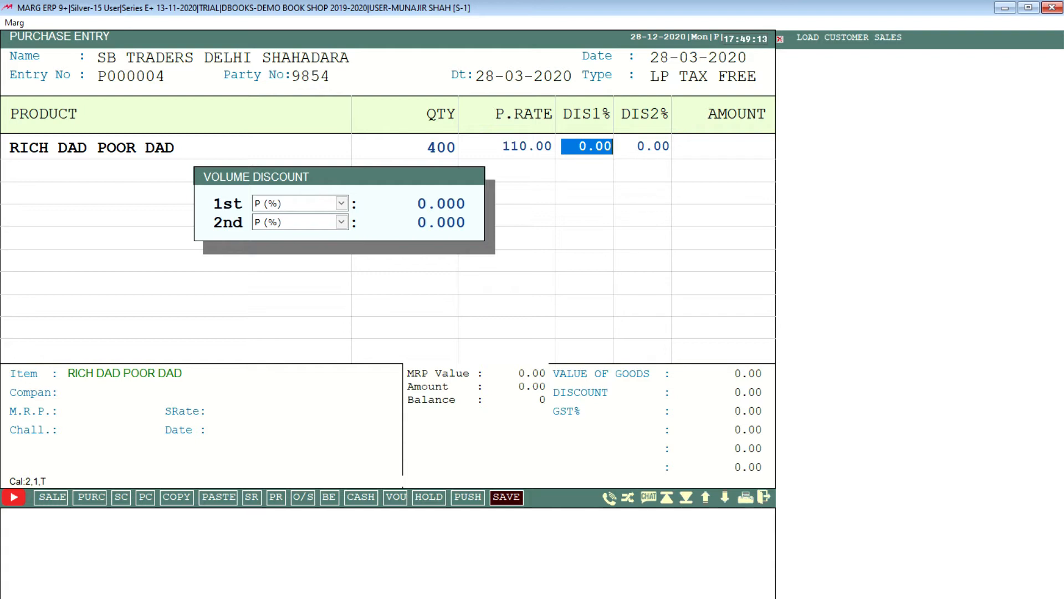
pyautogui.write('50')
pyautogui.press('Return')
pyautogui.write('25 .')
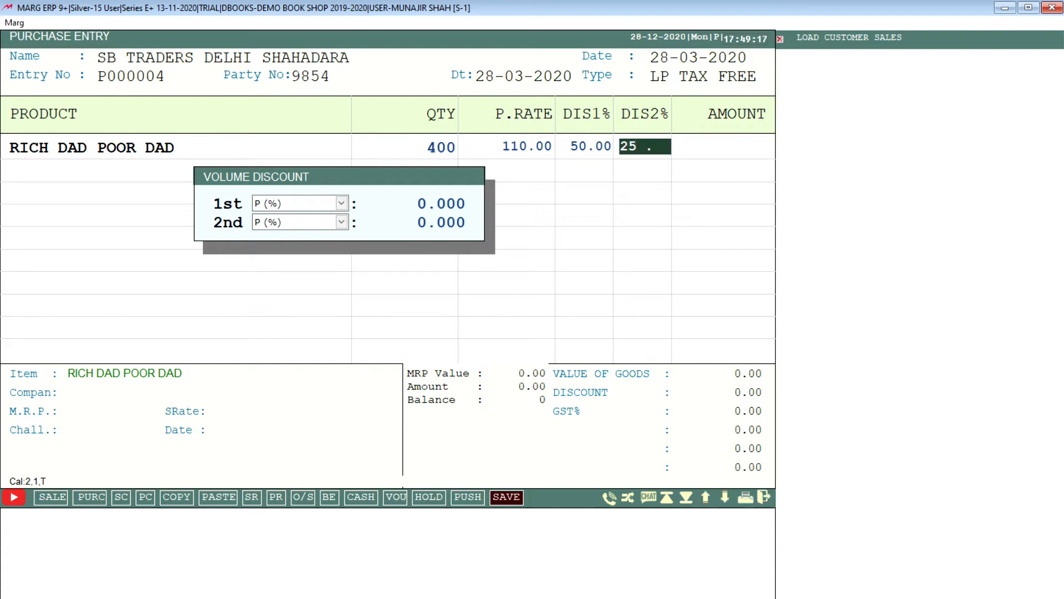
pyautogui.press('Return')
pyautogui.press('Return')
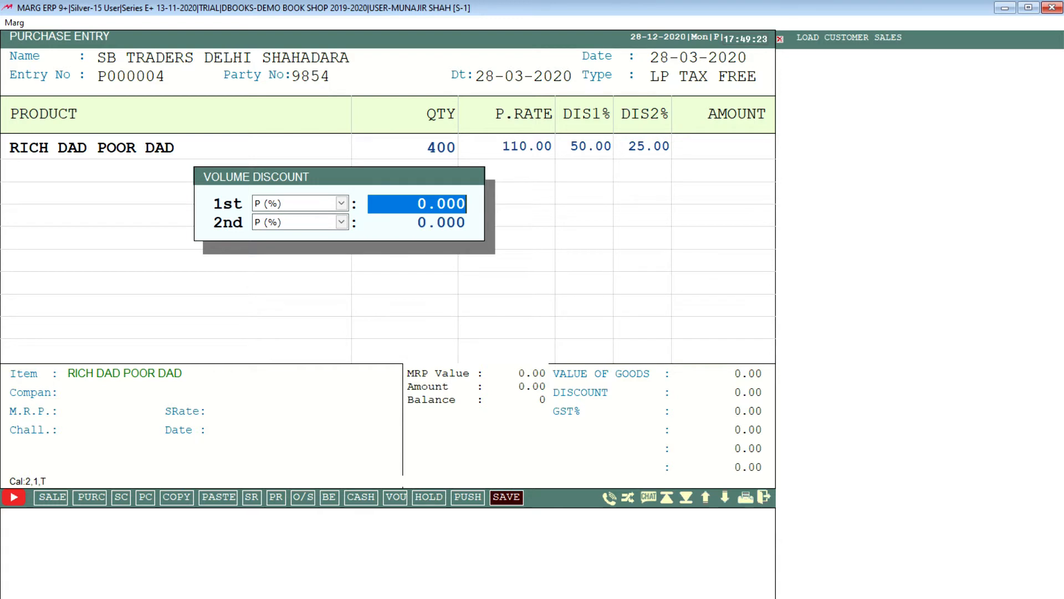
# Set the book's first volume discount to 5% and the second to 2%, completing the item line.
pyautogui.write('5')
pyautogui.press('Return')
pyautogui.press('Return')
pyautogui.write('2.')
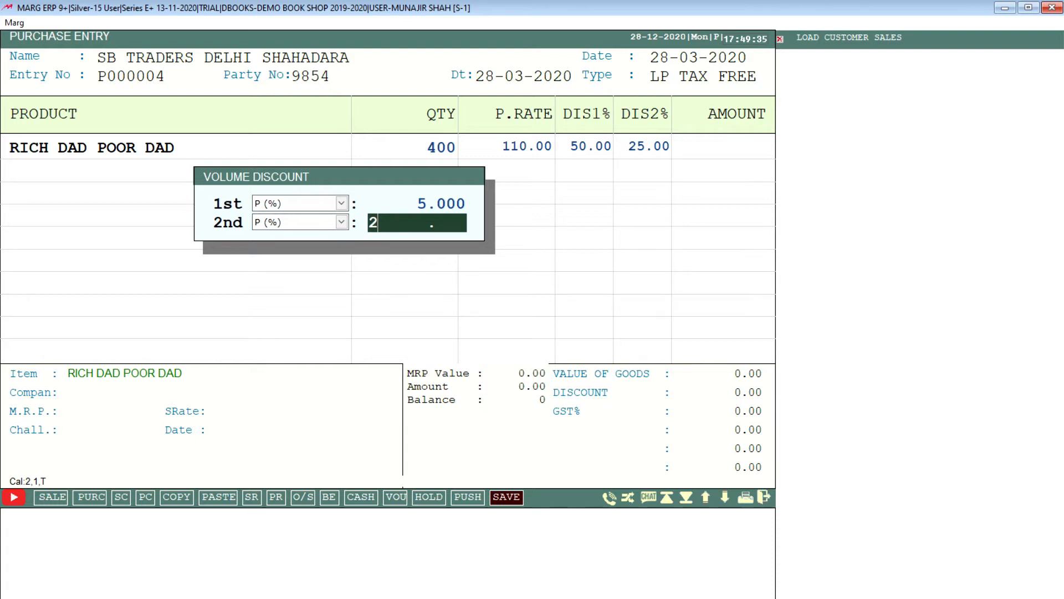
pyautogui.press('Return')
pyautogui.click(247, 194)
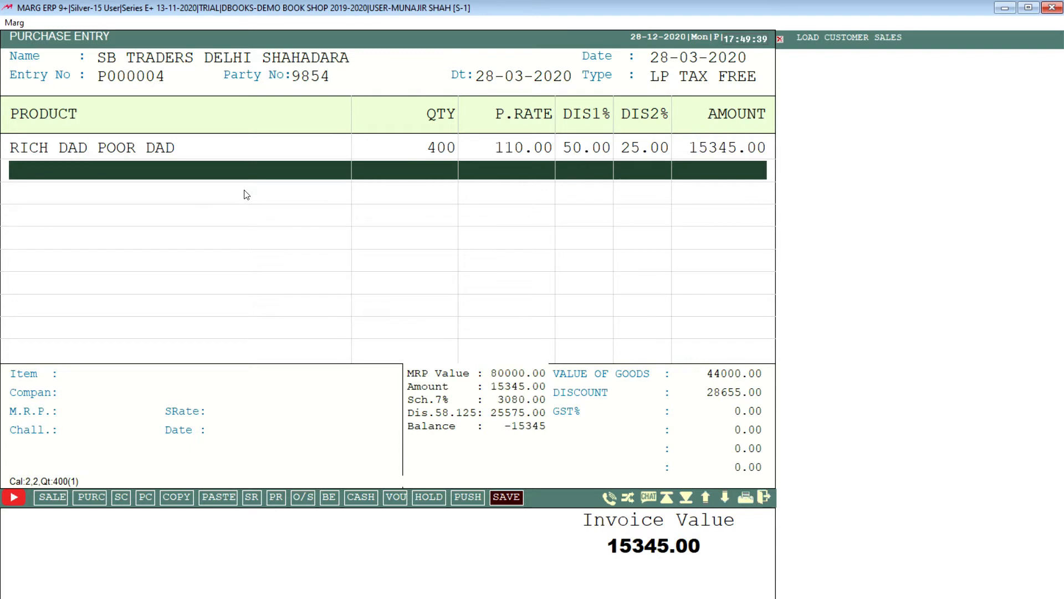
# Finish the item list, keep the bill discount at 0.00 and decline the tax summary check.
pyautogui.press('Return')
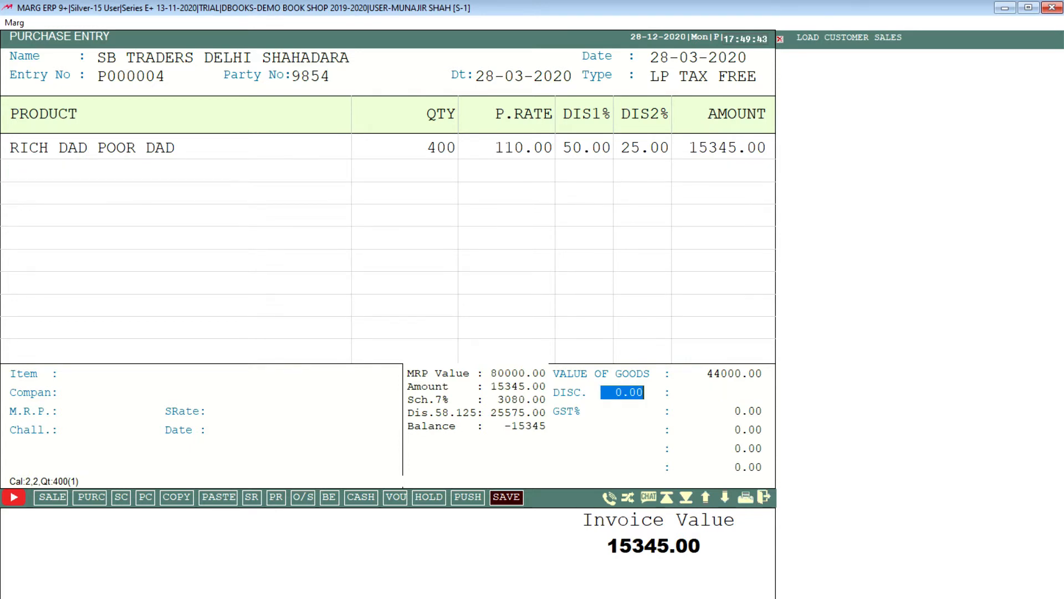
pyautogui.press('Return')
pyautogui.press('Return')
pyautogui.press('Right')
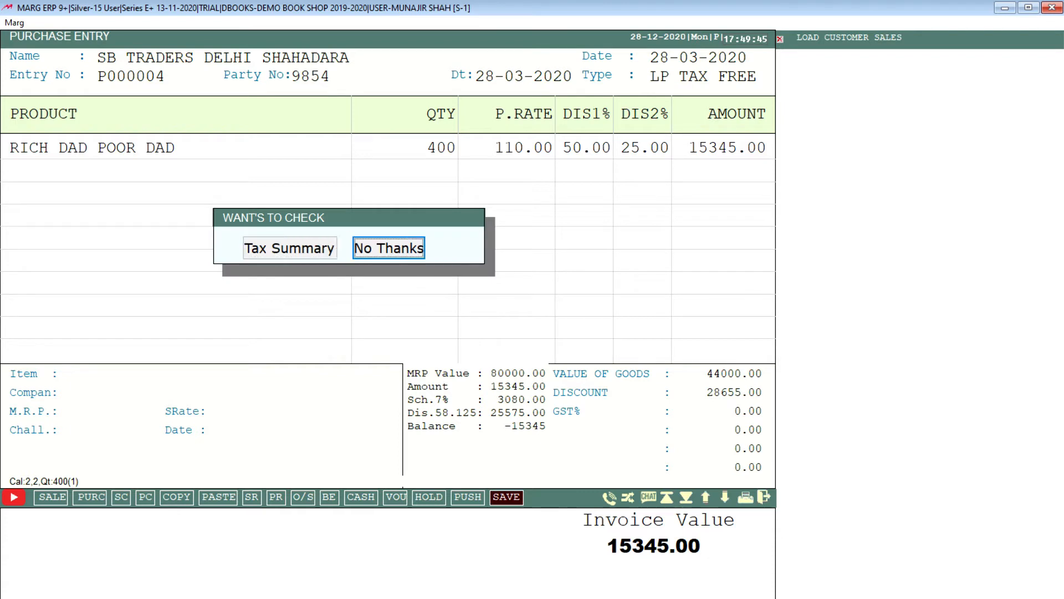
pyautogui.press('Left')
pyautogui.press('Right')
pyautogui.press('Return')
# Keep cash paid and land cost at 0.00 in the bill levies and save the purchase bill.
pyautogui.press('Return')
pyautogui.press('Return')
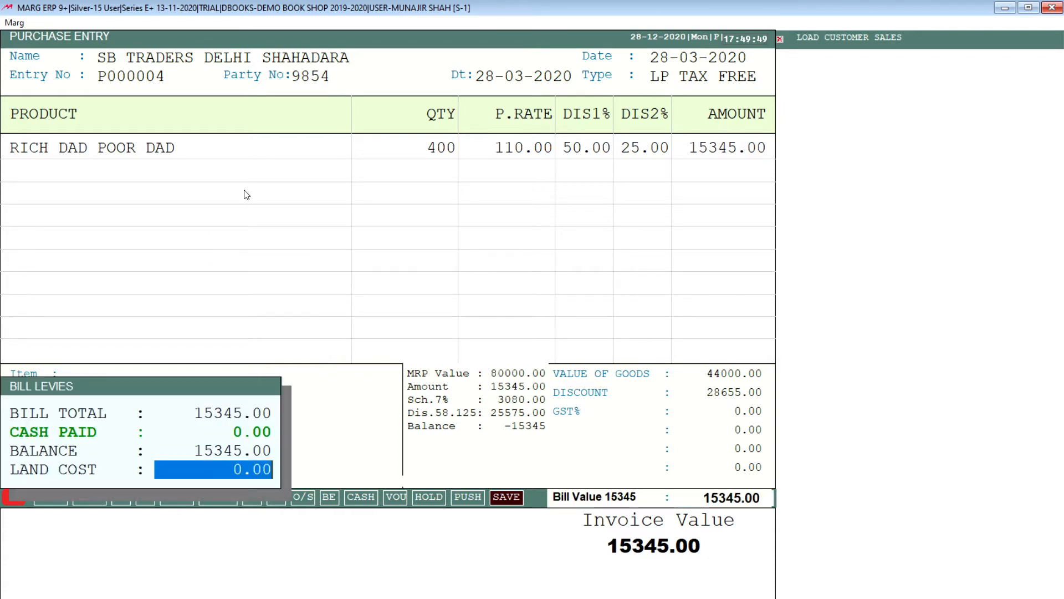
pyautogui.press('Return')
pyautogui.press('Return')
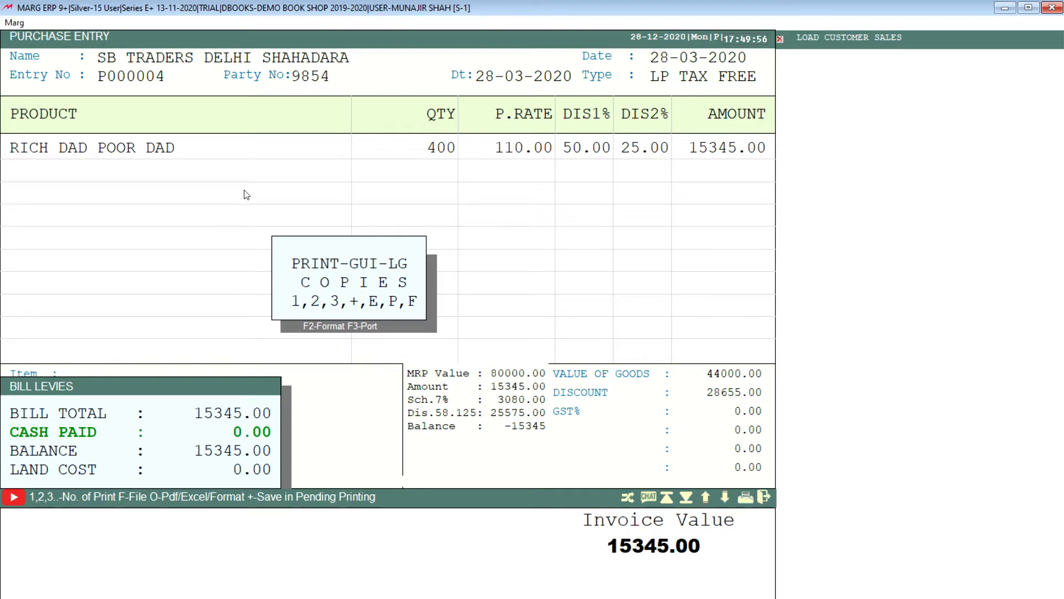
# Skip printing copies of the bill and leave the purchase entry for the main screen.
pyautogui.press('Escape')
pyautogui.press('Escape')
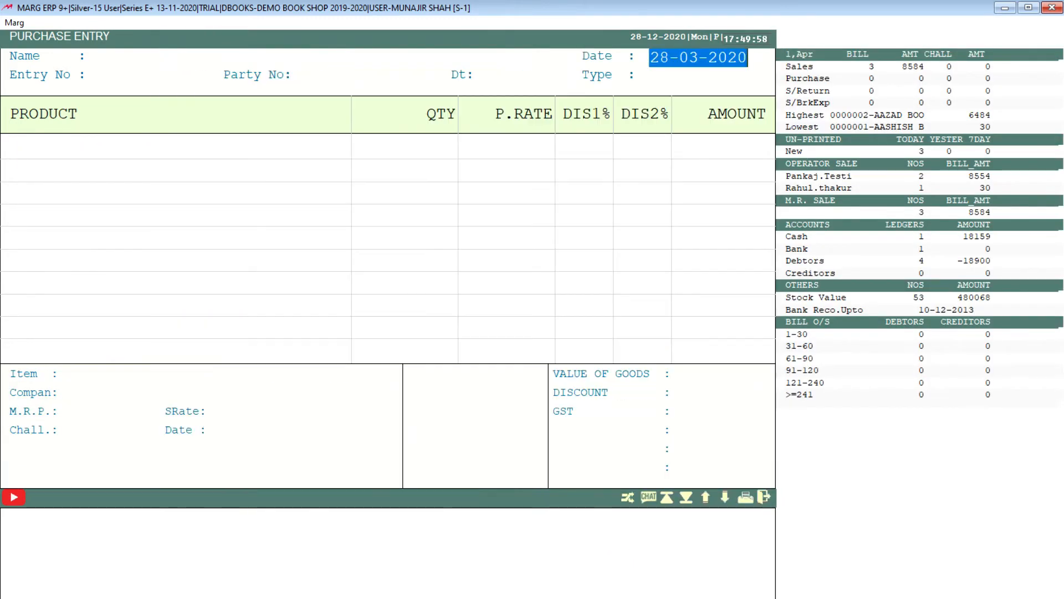
pyautogui.press('Escape')
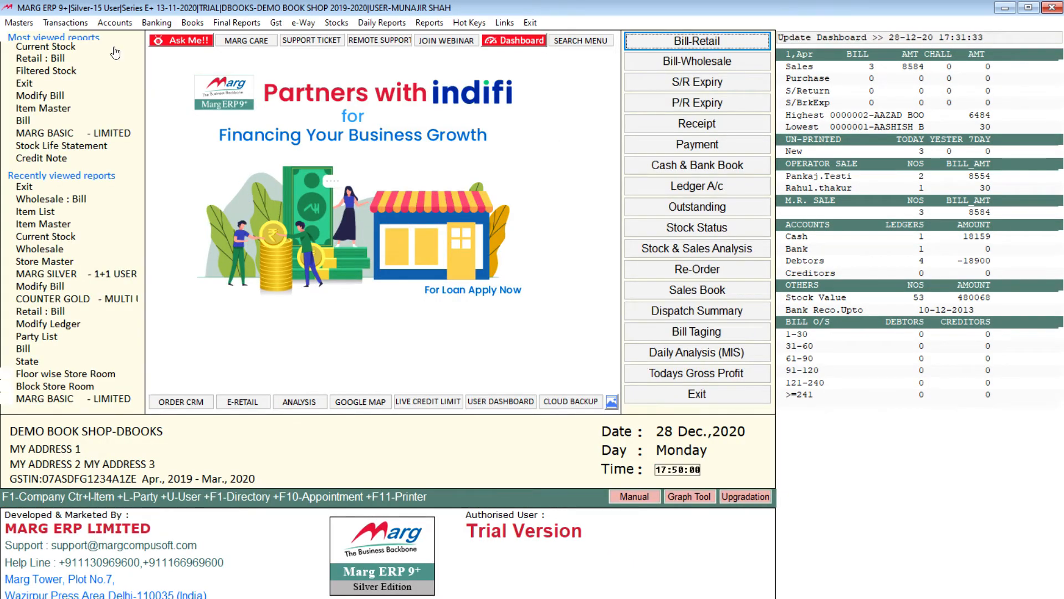
# Open the standard bill import, look at its directory selection and close it without importing a file.
pyautogui.click(65, 22)
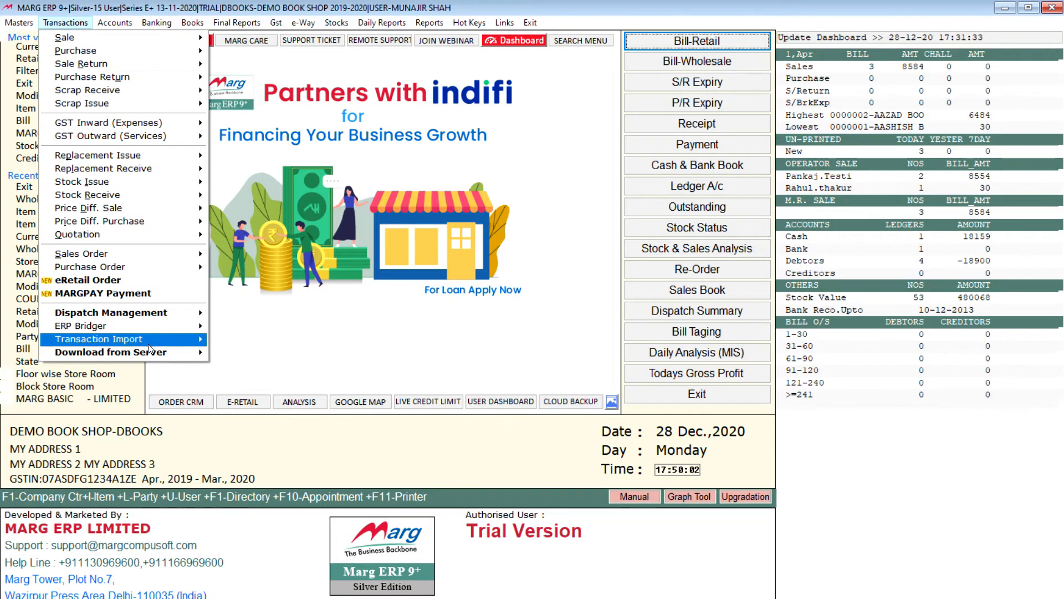
pyautogui.moveTo(165, 342)
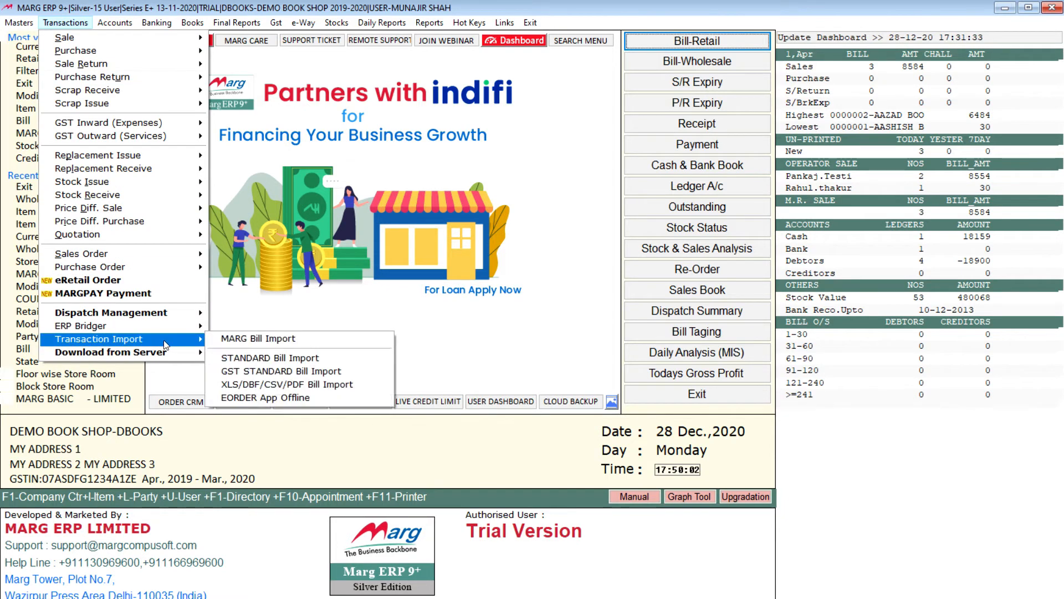
pyautogui.click(273, 358)
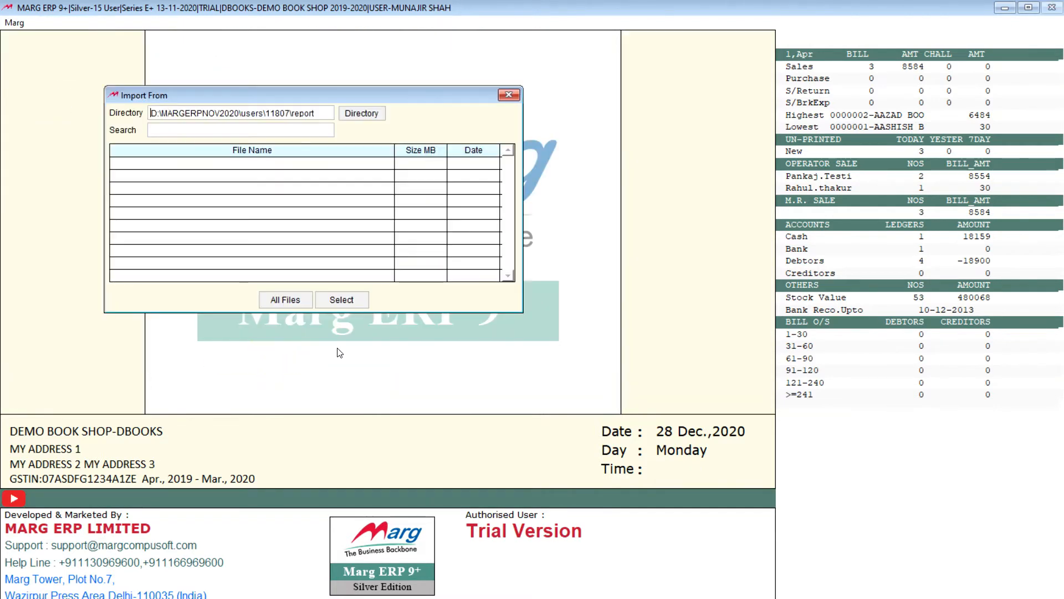
pyautogui.click(380, 122)
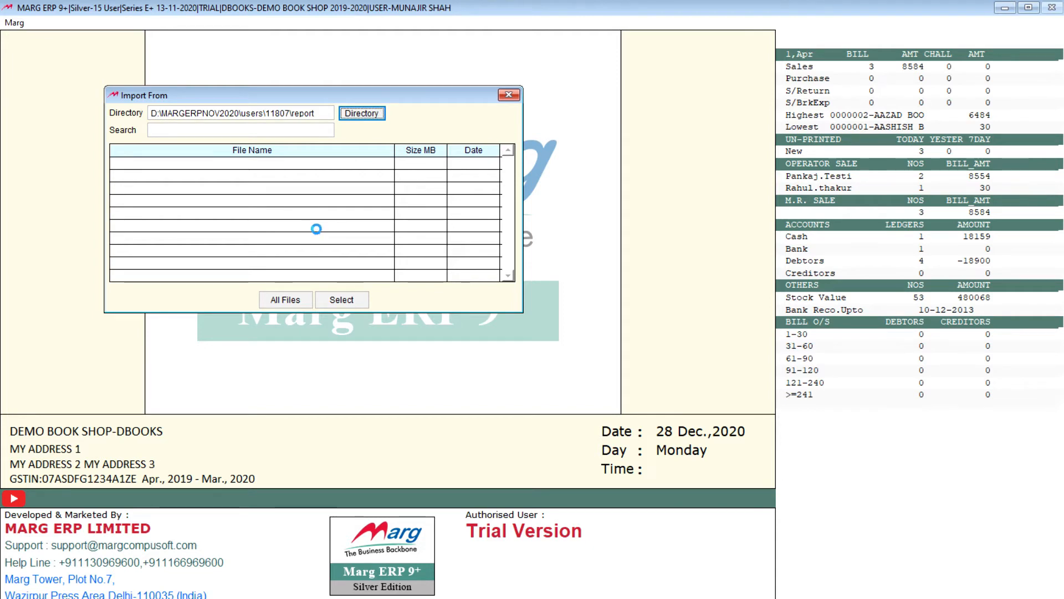
pyautogui.click(630, 208)
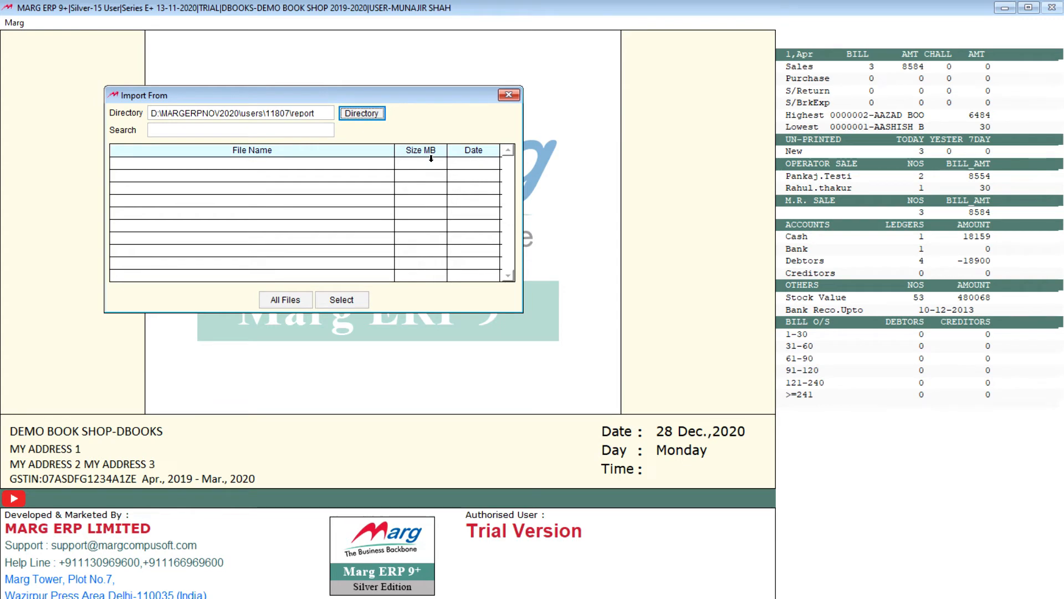
pyautogui.click(506, 94)
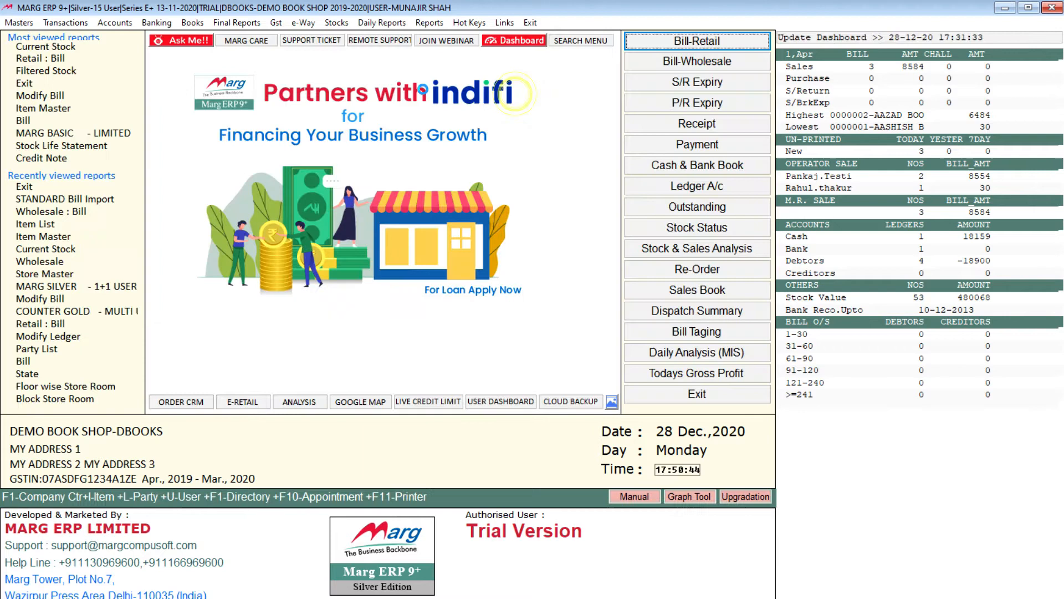
pyautogui.click(77, 24)
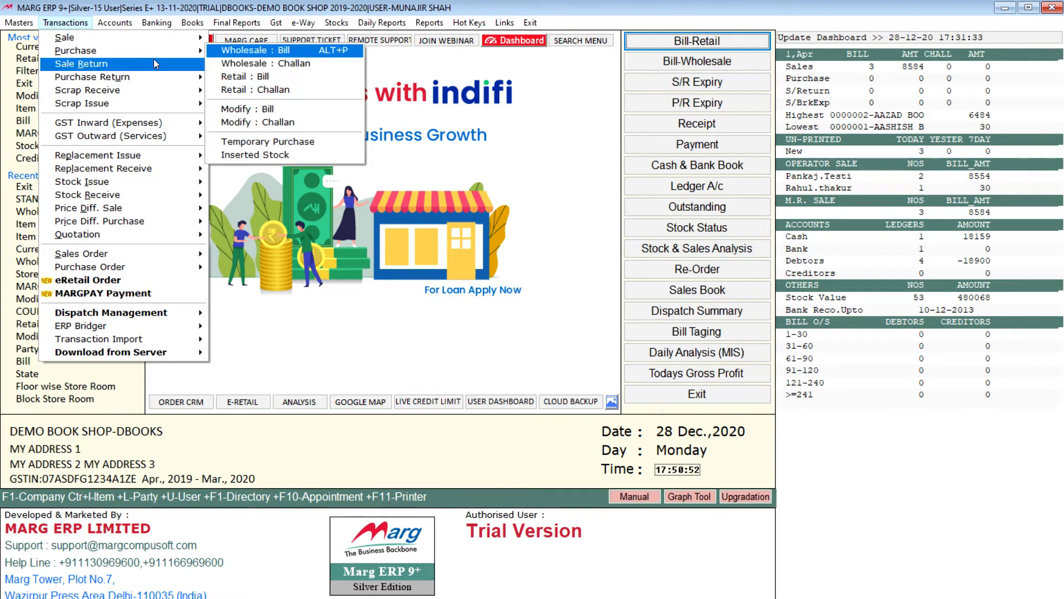
pyautogui.moveTo(23, 25)
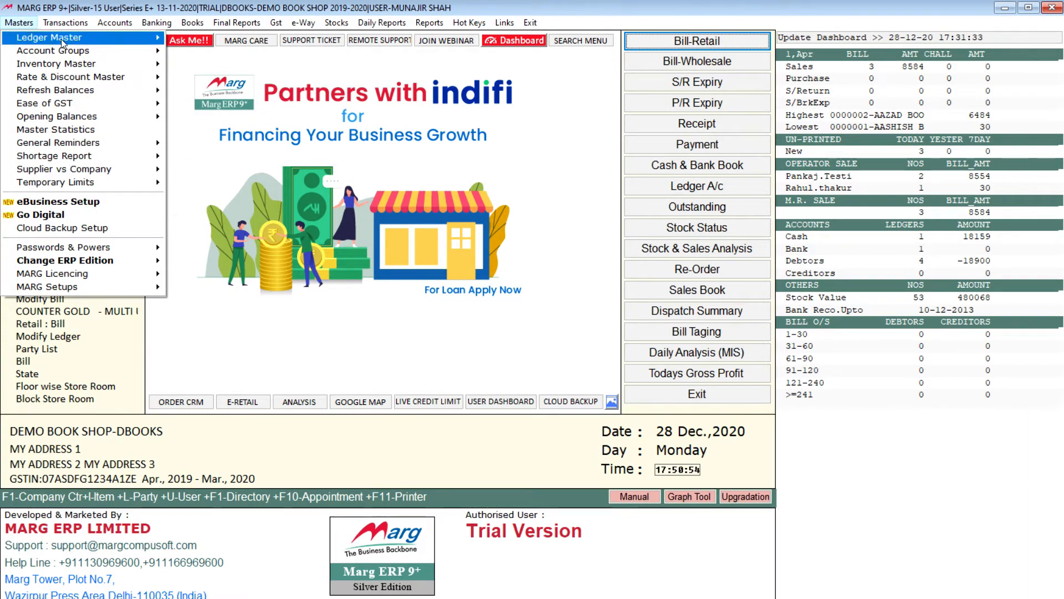
pyautogui.moveTo(111, 65)
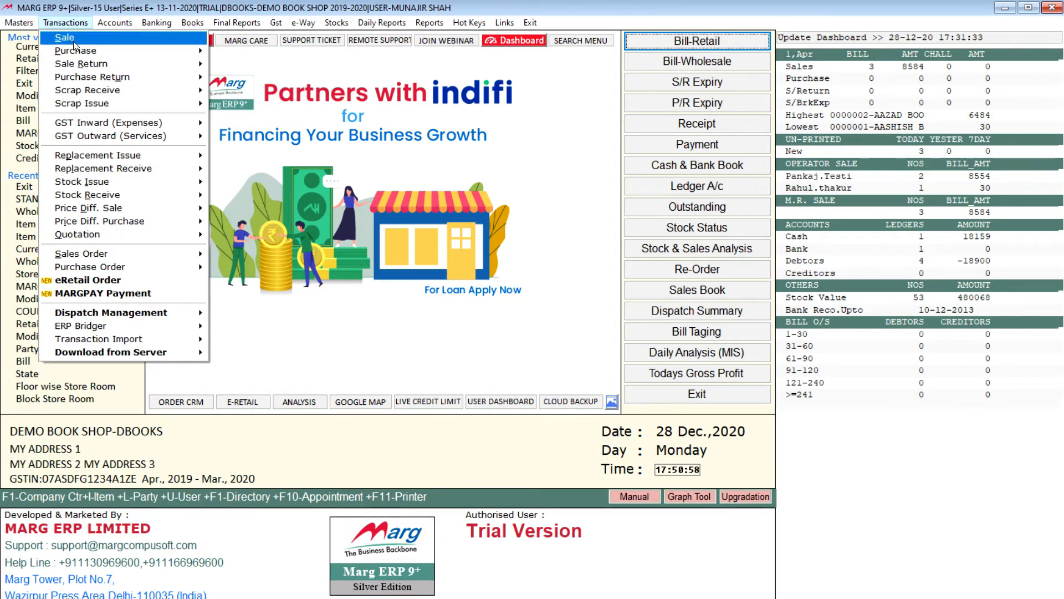
pyautogui.moveTo(60, 23)
pyautogui.click(26, 27)
pyautogui.click(26, 25)
# Open the retail sale bill entry and load the unsaved cash bill into it.
pyautogui.moveTo(83, 37)
pyautogui.moveTo(211, 37)
pyautogui.moveTo(165, 43)
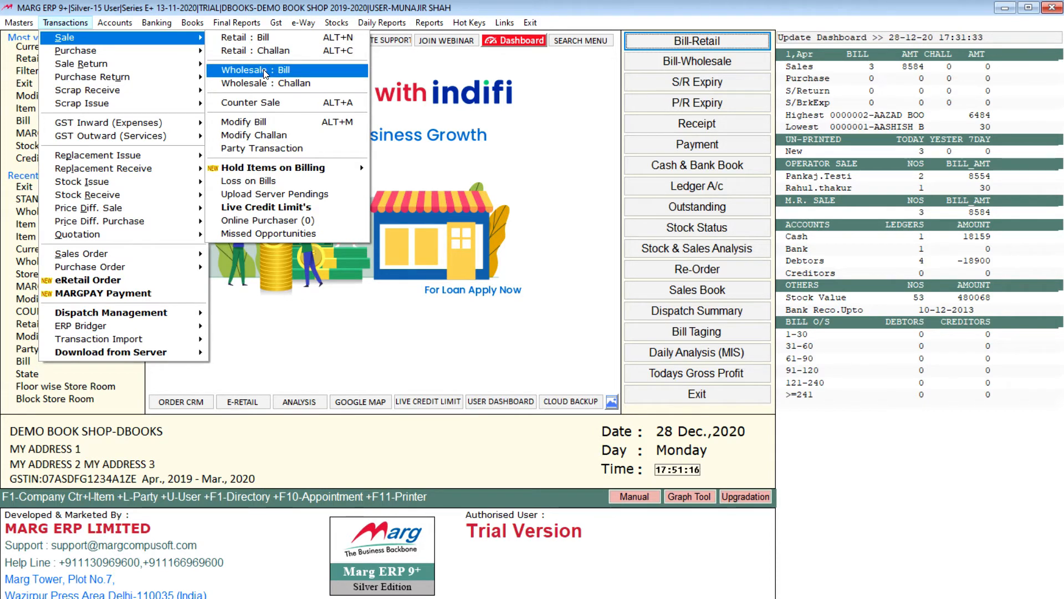
pyautogui.press('Up')
pyautogui.press('Up')
pyautogui.click(299, 43)
pyautogui.press('Return')
pyautogui.press('Left')
pyautogui.press('Return')
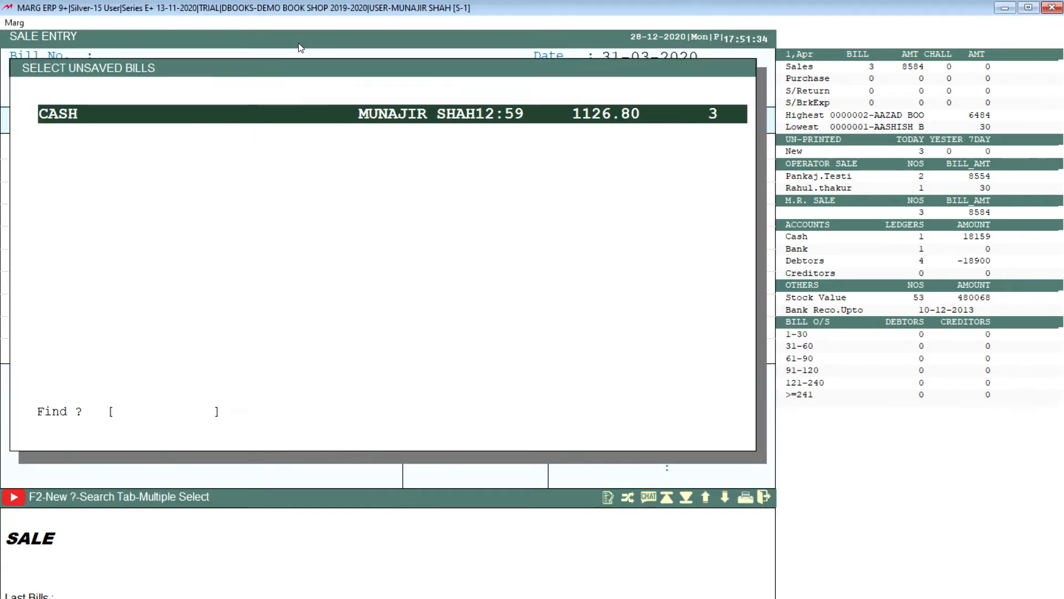
pyautogui.press('Return')
pyautogui.press('Return')
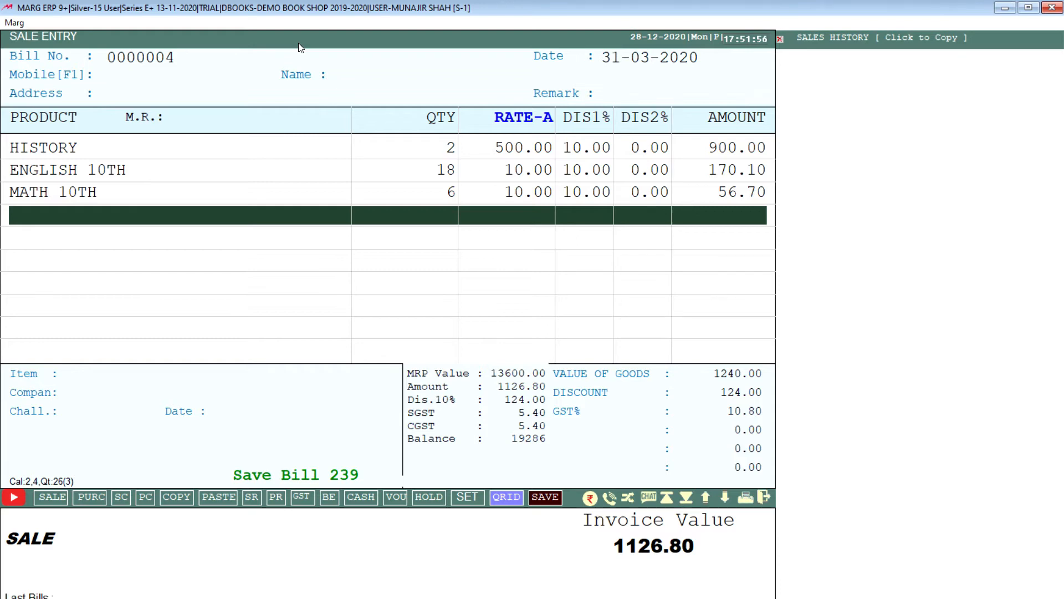
# Look over the HISTORY, ENGLISH 10TH and MATH 10TH lines and decline to exit without saving.
pyautogui.press('Up')
pyautogui.press('Up')
pyautogui.press('Up')
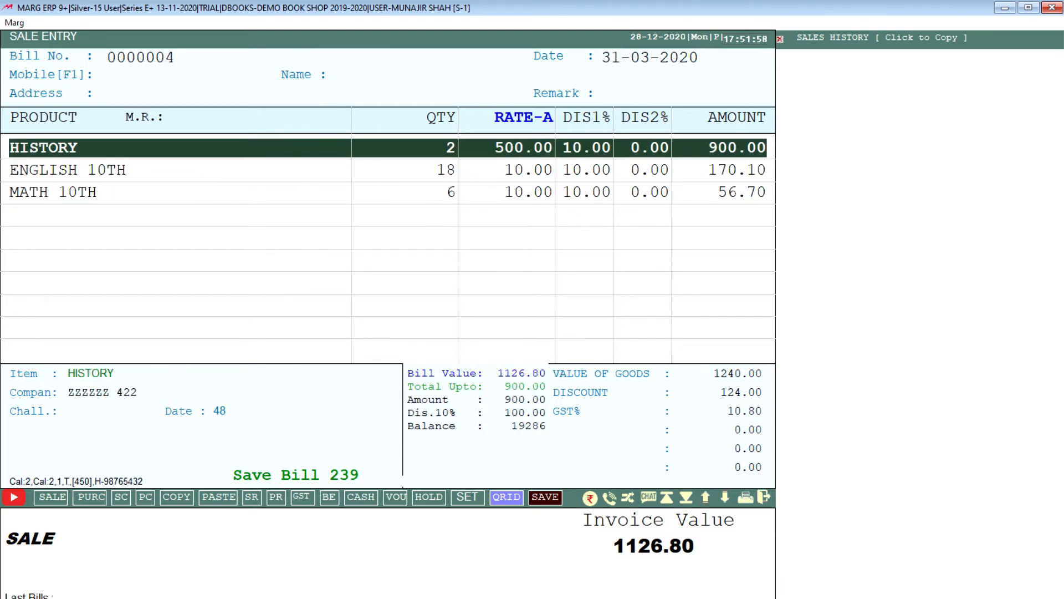
pyautogui.press('Down')
pyautogui.press('Down')
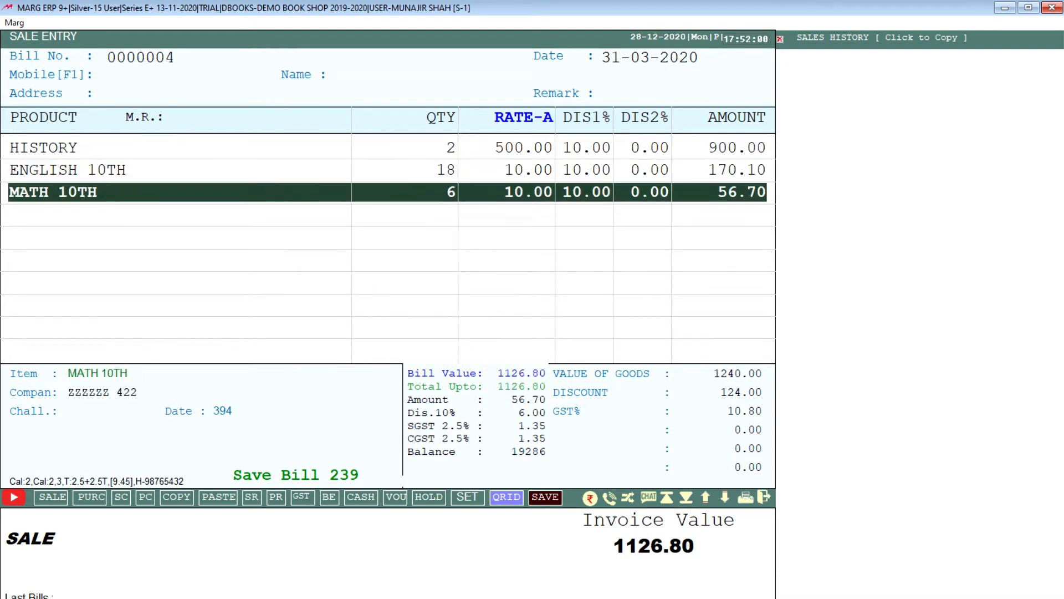
pyautogui.press('Escape')
pyautogui.press('Right')
pyautogui.press('Left')
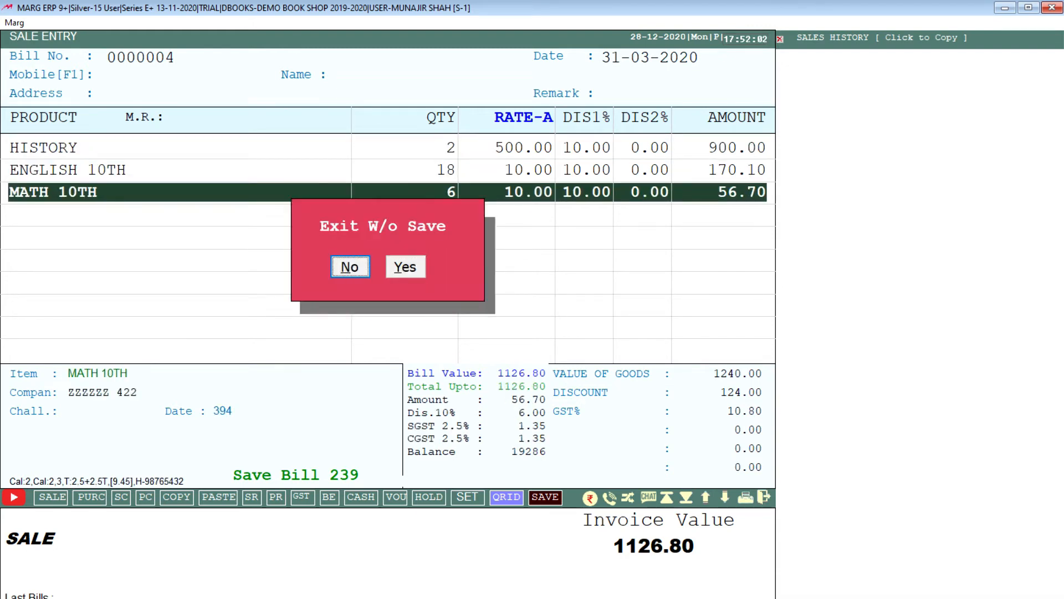
pyautogui.press('Return')
# Keep the bill discount at 0.00 and save the bill with 1127 received in cash.
pyautogui.press('End')
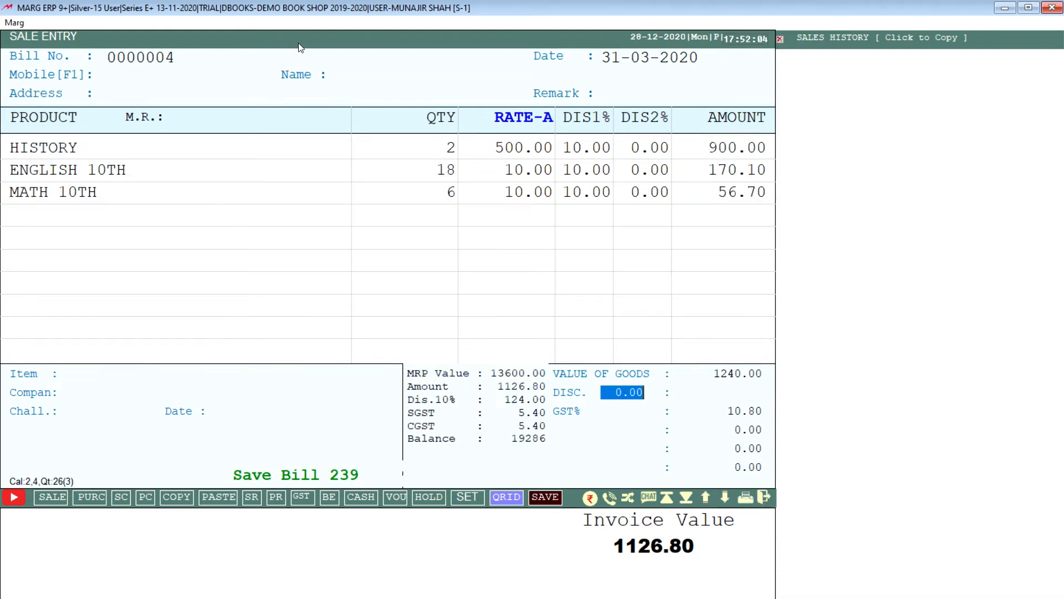
pyautogui.press('Return')
pyautogui.write('1127')
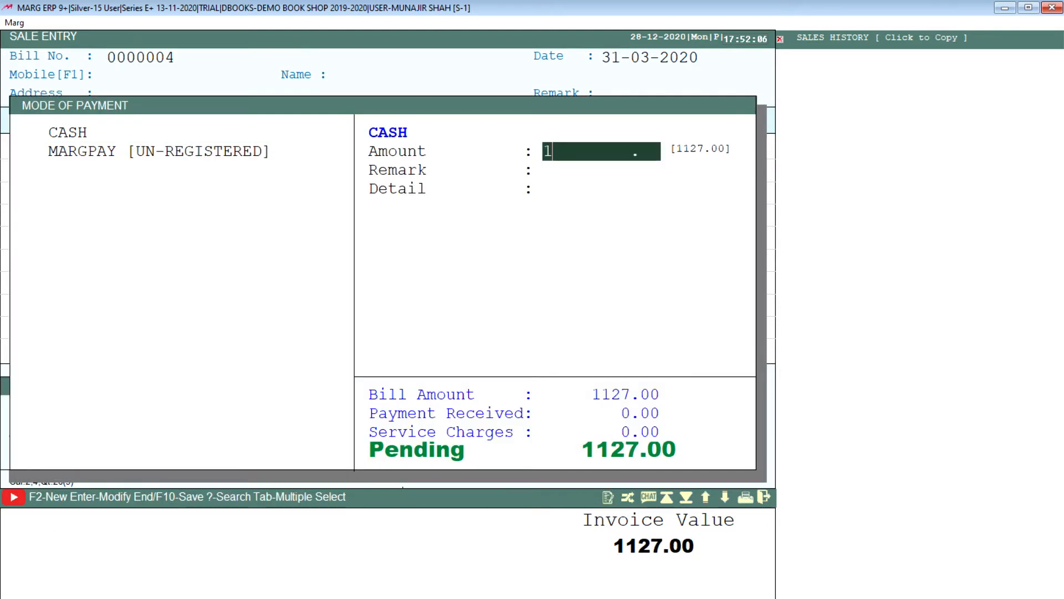
pyautogui.press('Return')
# Dismiss what follows the saved cash bill and leave the sale entry for the main screen.
pyautogui.press('Return')
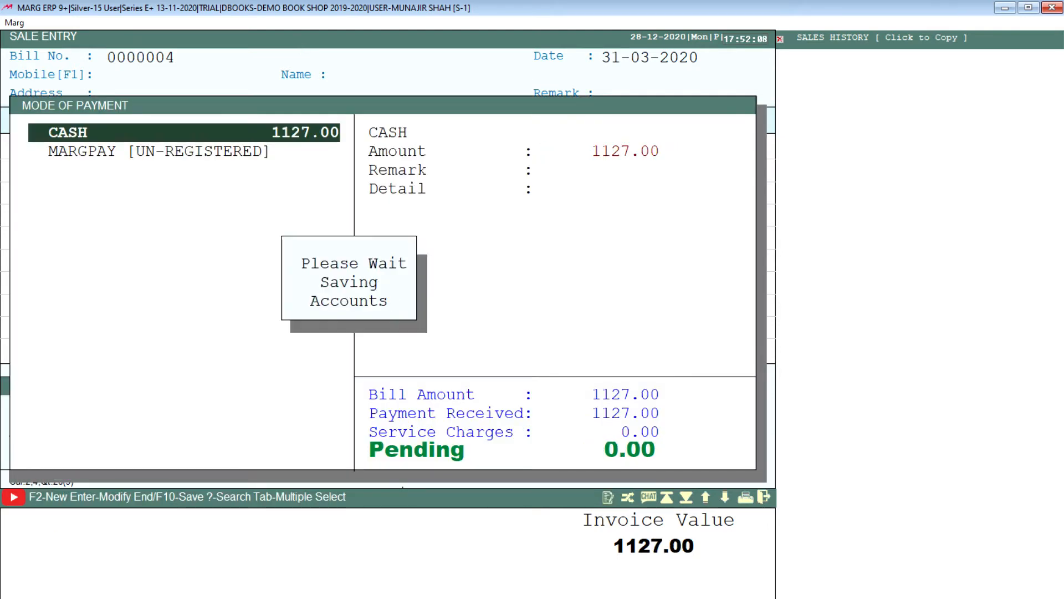
pyautogui.press('Escape')
pyautogui.press('Return')
pyautogui.press('Escape')
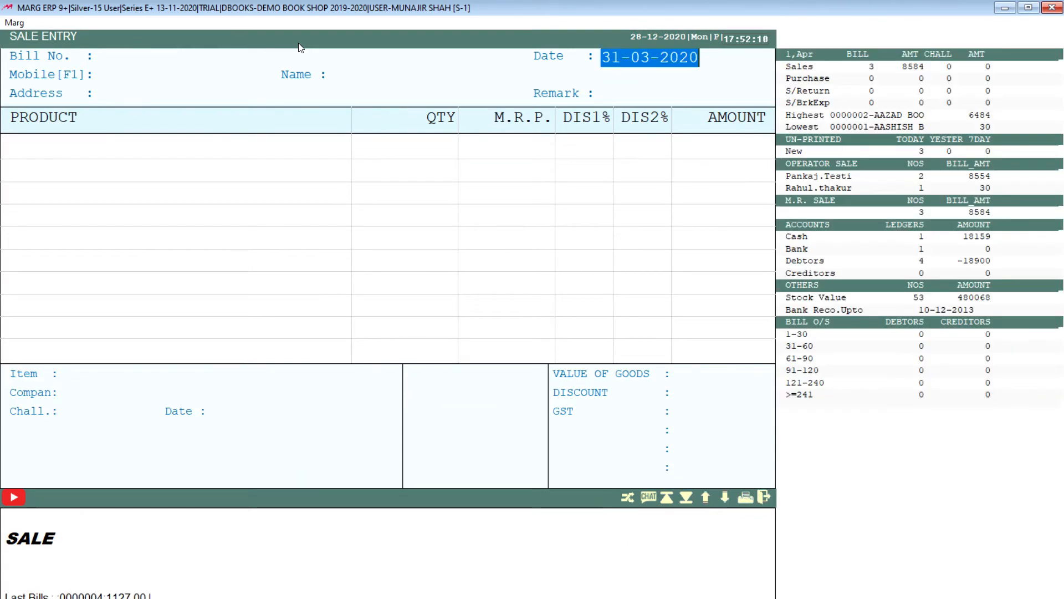
pyautogui.press('Escape')
pyautogui.press('alt')
pyautogui.press('Right')
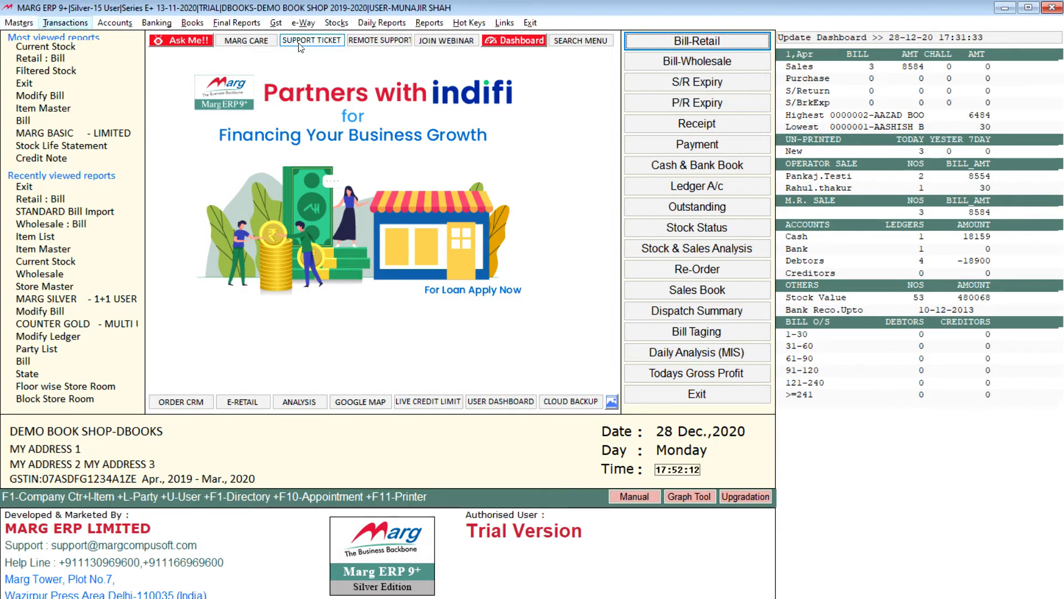
pyautogui.press('Down')
pyautogui.press('Right')
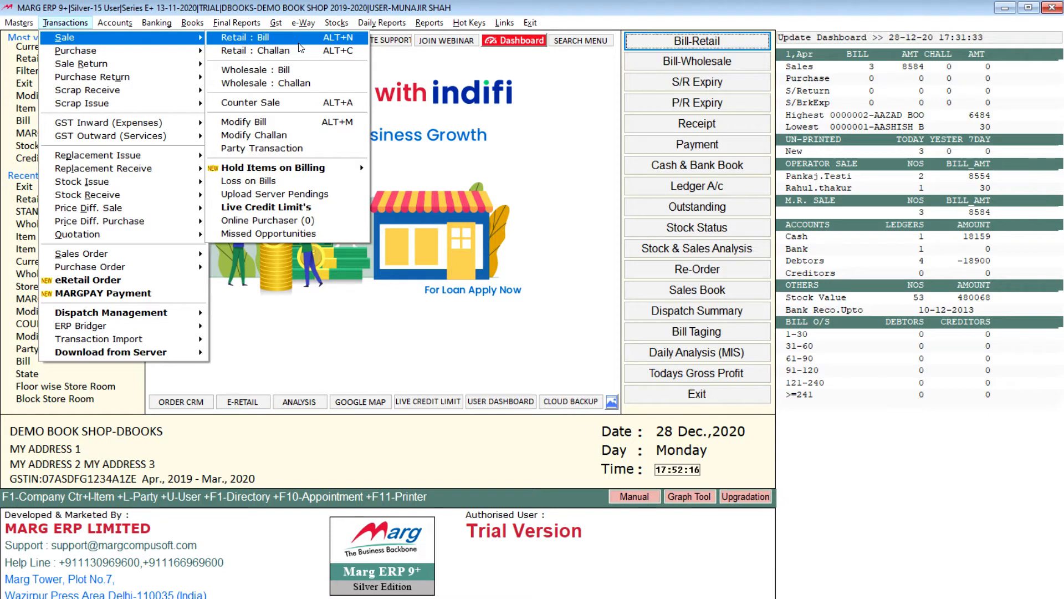
pyautogui.press('Escape')
pyautogui.press('Escape')
# Start a new retail bill dated 31-03-2020 and accept the 10.00% item discount.
pyautogui.press('Return')
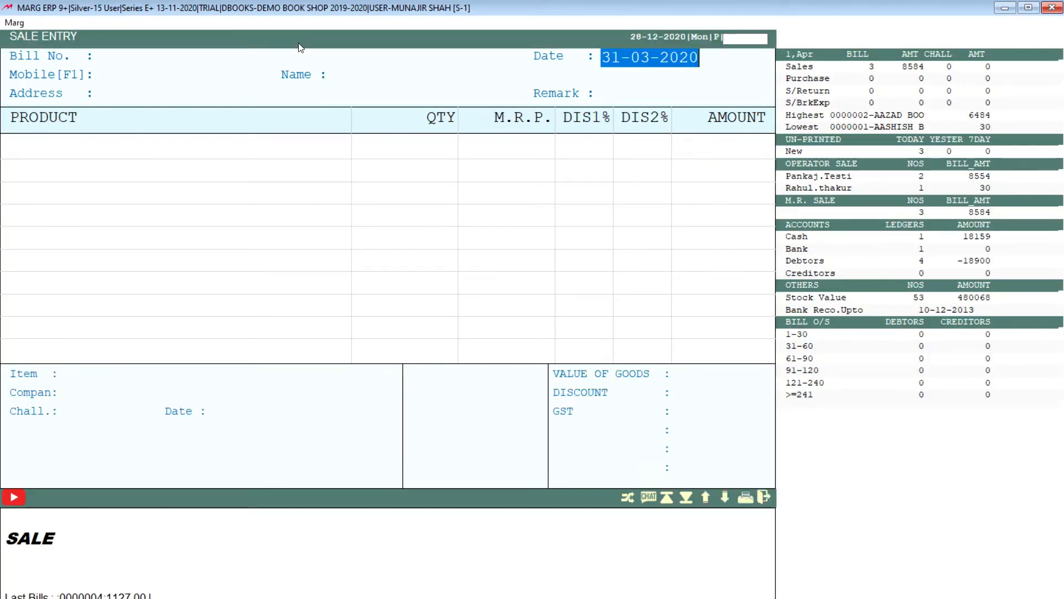
pyautogui.press('Return')
pyautogui.press('Return')
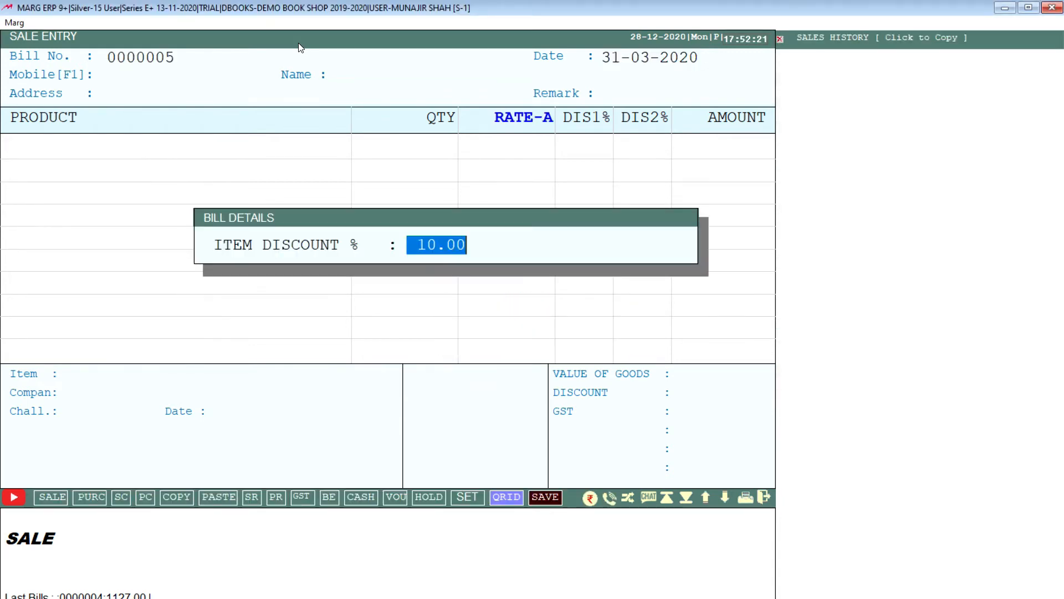
# Find RICH DAD POOR DAD in the item list and add it to the bill.
pyautogui.press('Return')
pyautogui.press('Down')
pyautogui.press('Down')
pyautogui.press('Down')
pyautogui.press('Down')
pyautogui.press('Down')
pyautogui.press('Up')
pyautogui.press('Up')
pyautogui.press('Up')
pyautogui.write('RI')
pyautogui.press('Return')
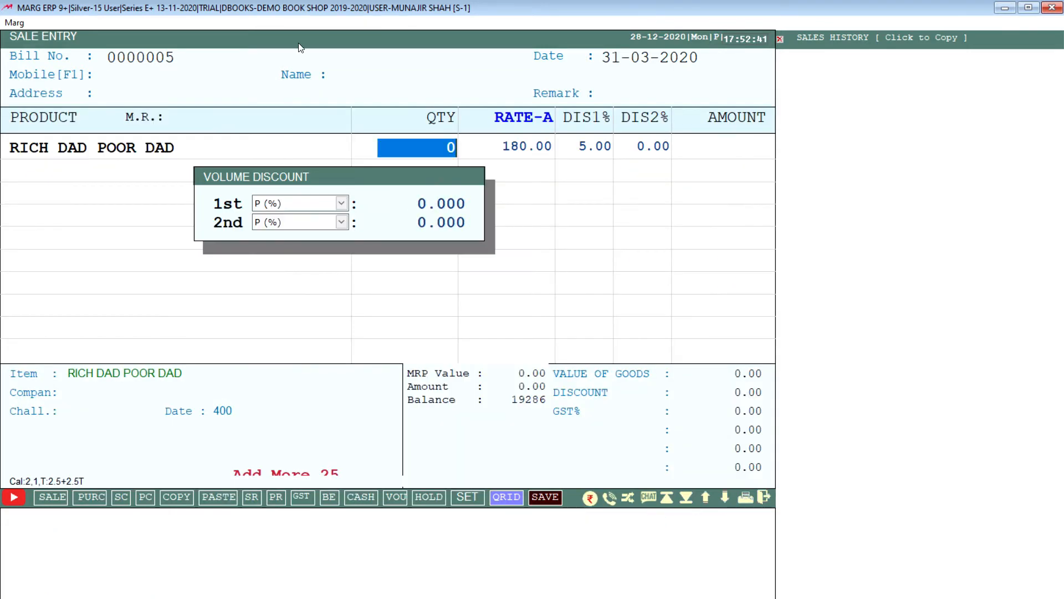
# Set the book's quantity to 5 and complete the line with its 5.00% discount and zero volume discounts.
pyautogui.write('5')
pyautogui.press('Return')
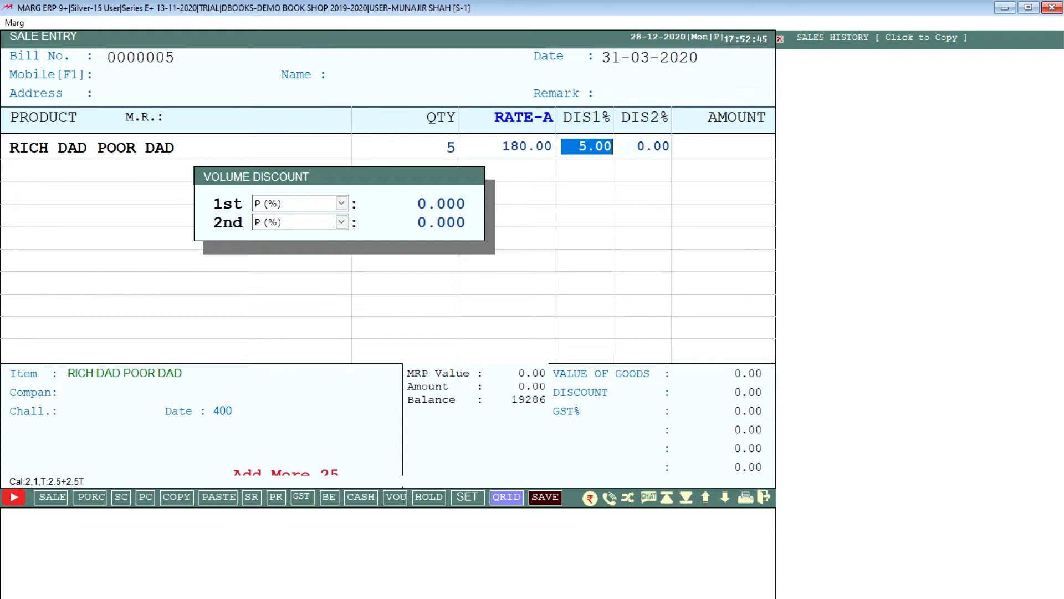
pyautogui.press('Return')
pyautogui.press('Return')
pyautogui.press('Return')
pyautogui.press('Return')
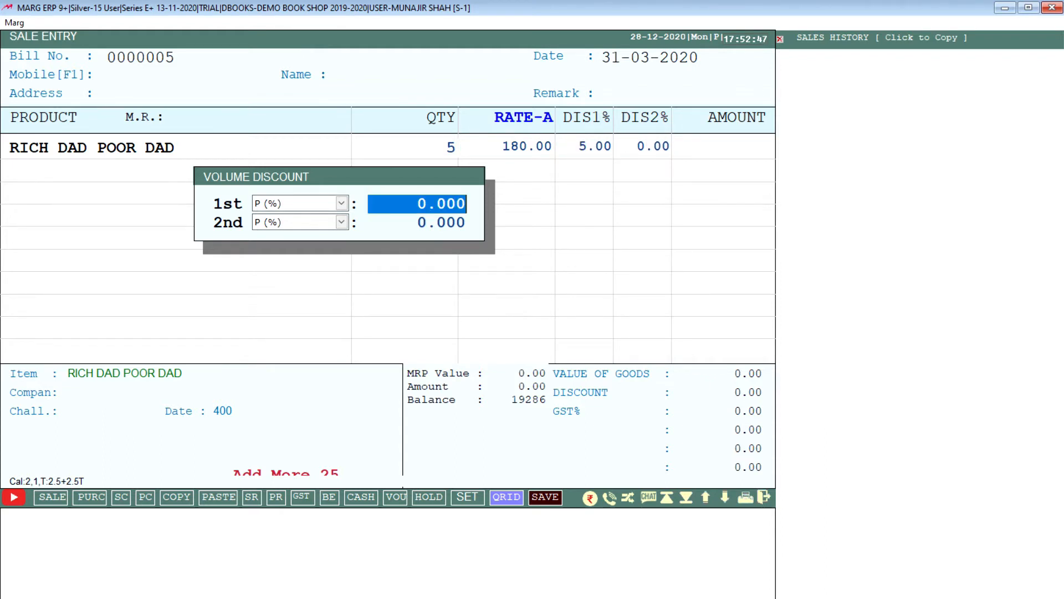
pyautogui.press('Return')
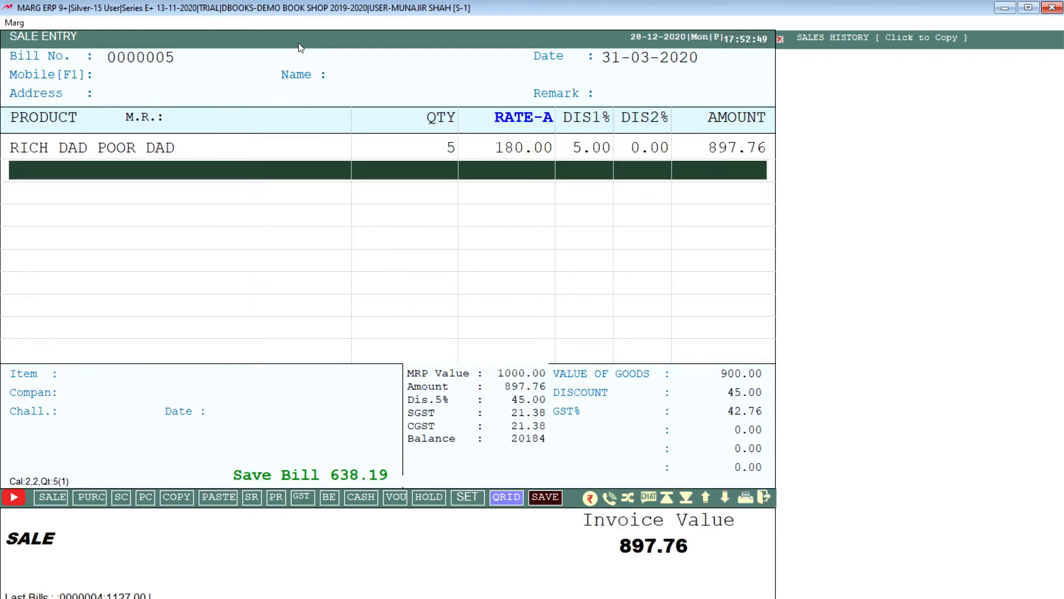
# Reopen the RICH DAD POOR DAD line and go through its quantity, rate and discount fields without changing them.
pyautogui.press('Up')
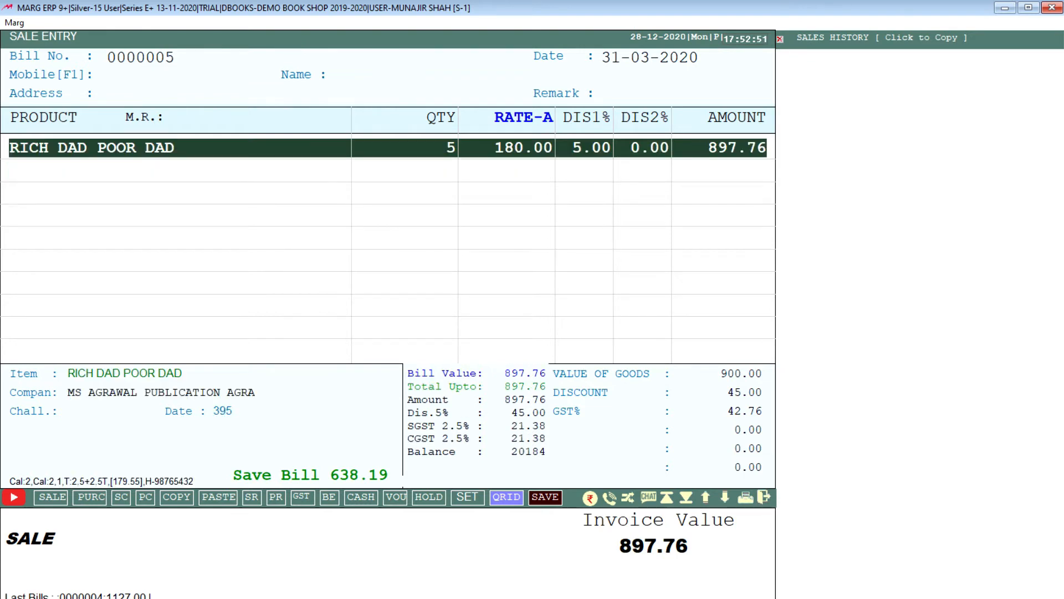
pyautogui.press('Return')
pyautogui.press('Return')
pyautogui.press('Return')
pyautogui.press('Return')
pyautogui.press('Return')
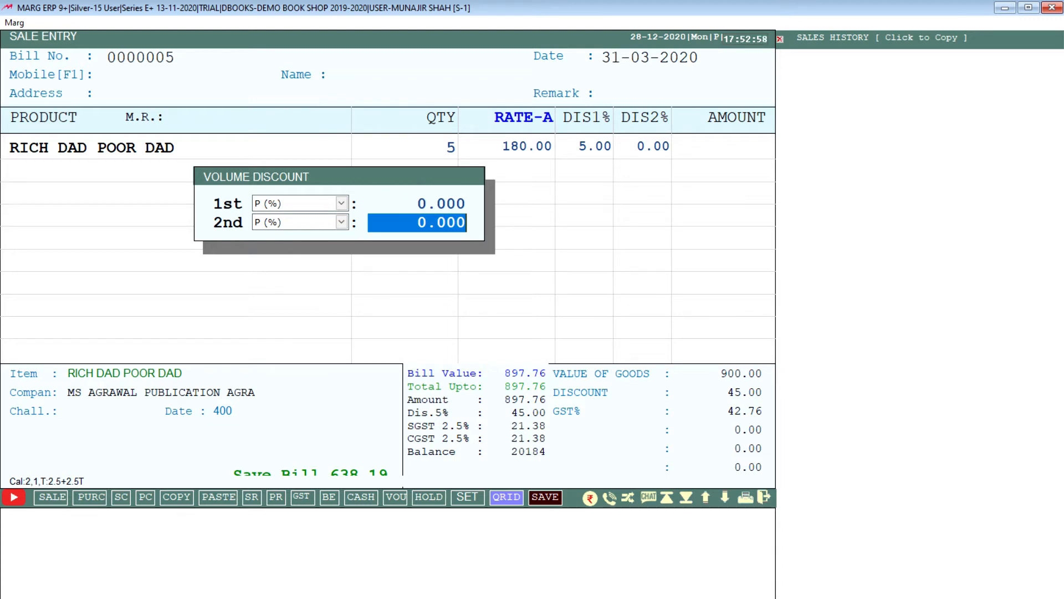
pyautogui.press('Return')
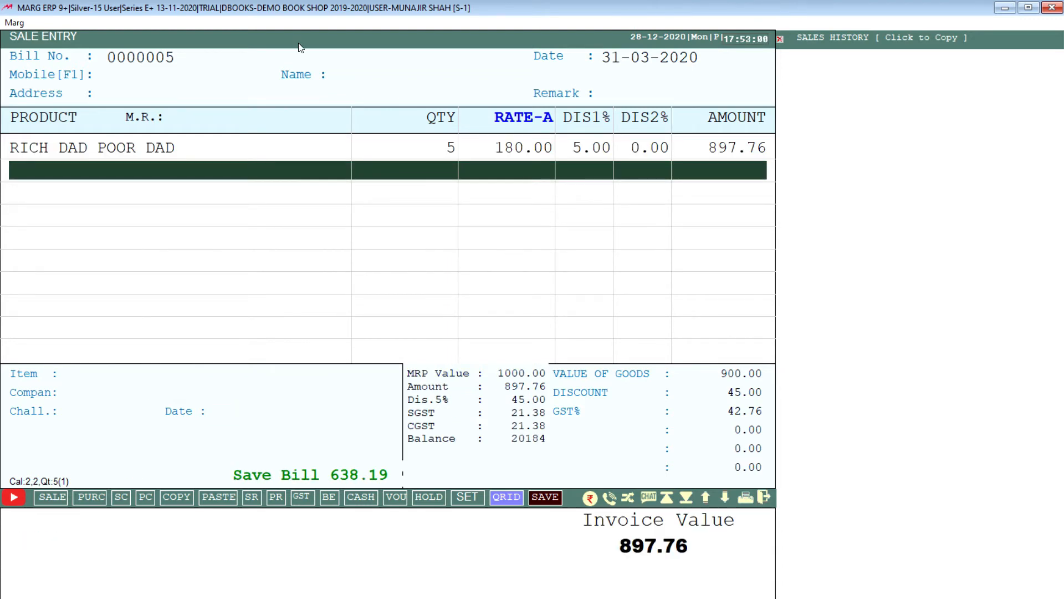
# Finish the item list, keep the bill discount at 0.00 and proceed to the mode of payment.
pyautogui.press('Return')
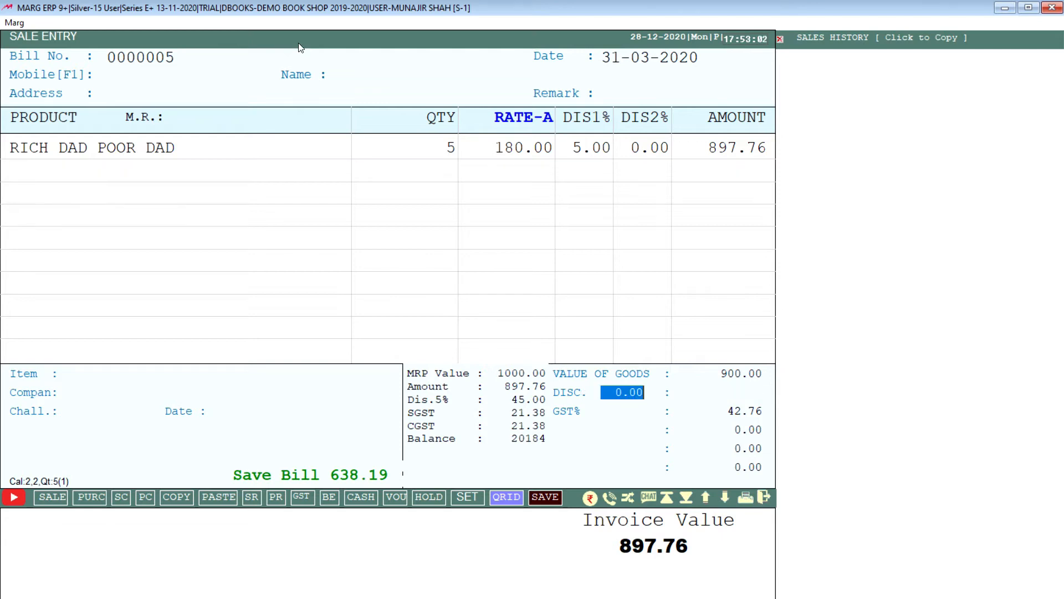
pyautogui.press('Return')
pyautogui.press('Return')
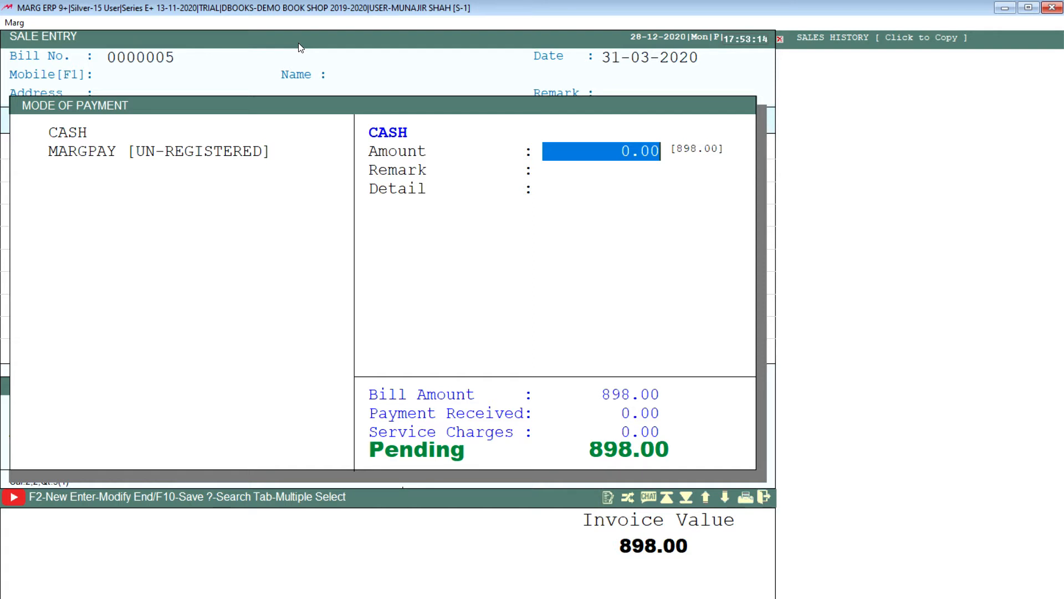
# Pass through the cash payment fields without an amount and compare the details required for CASH and MARGPAY.
pyautogui.press('Return')
pyautogui.press('Return')
pyautogui.press('Return')
pyautogui.press('Down')
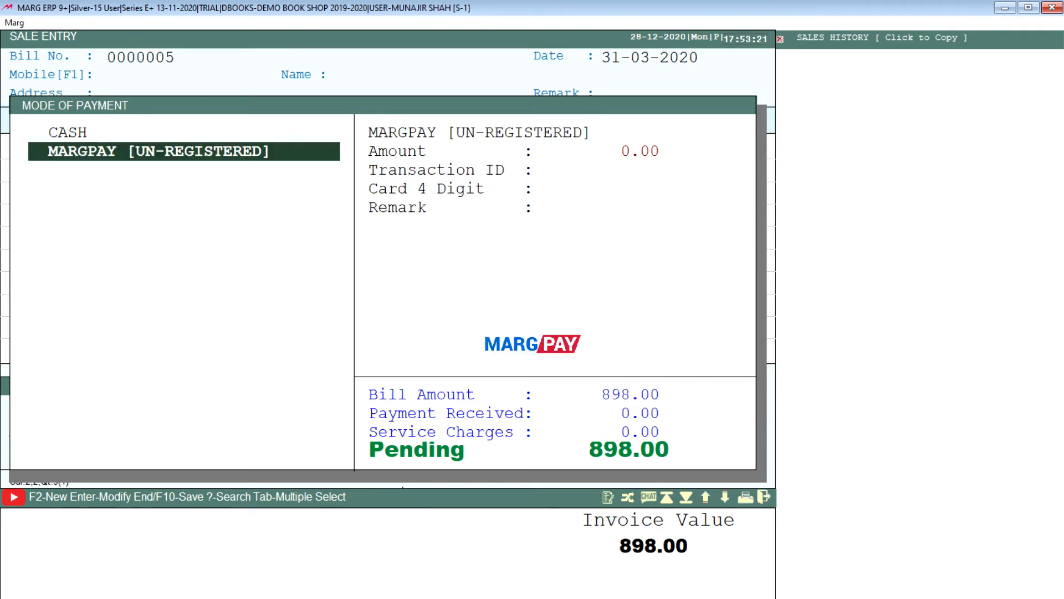
pyautogui.press('Up')
pyautogui.press('Down')
pyautogui.press('Up')
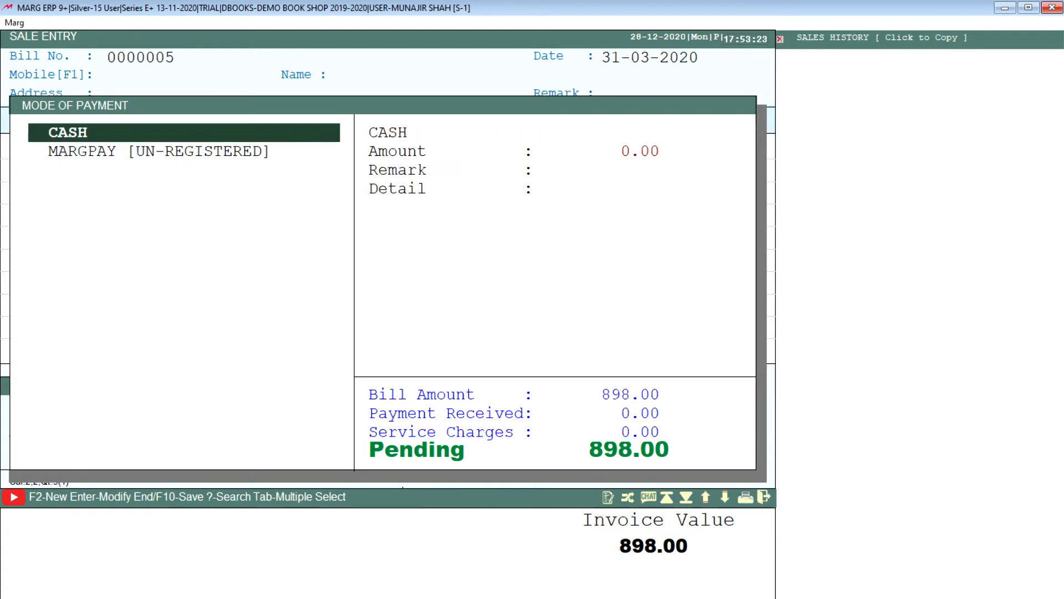
pyautogui.press('Down')
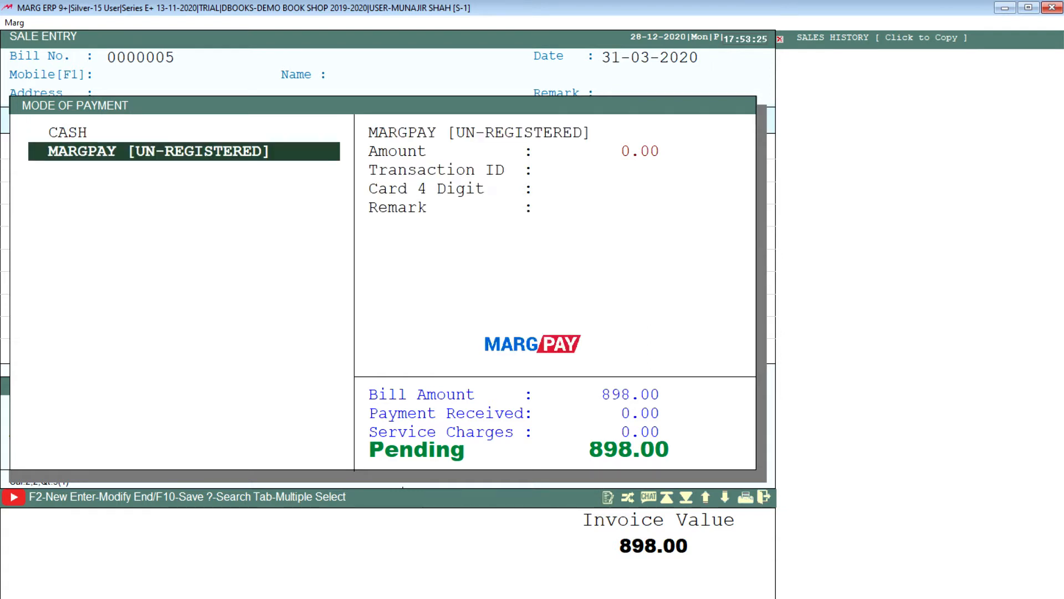
# Choose CASH as the mode of payment and record 1000 as the amount received.
pyautogui.press('Up')
pyautogui.press('Return')
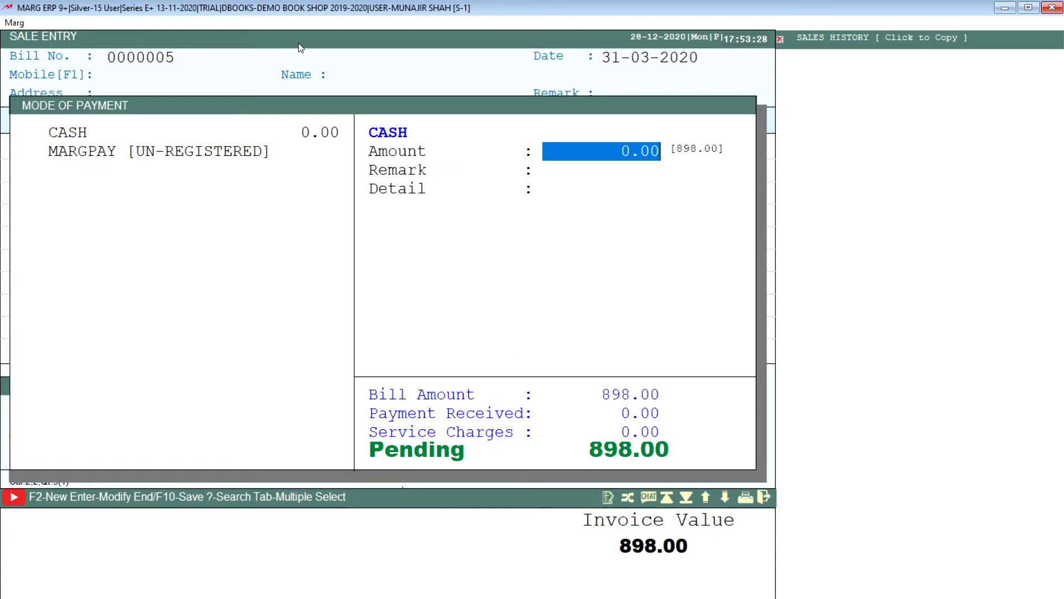
pyautogui.write('898')
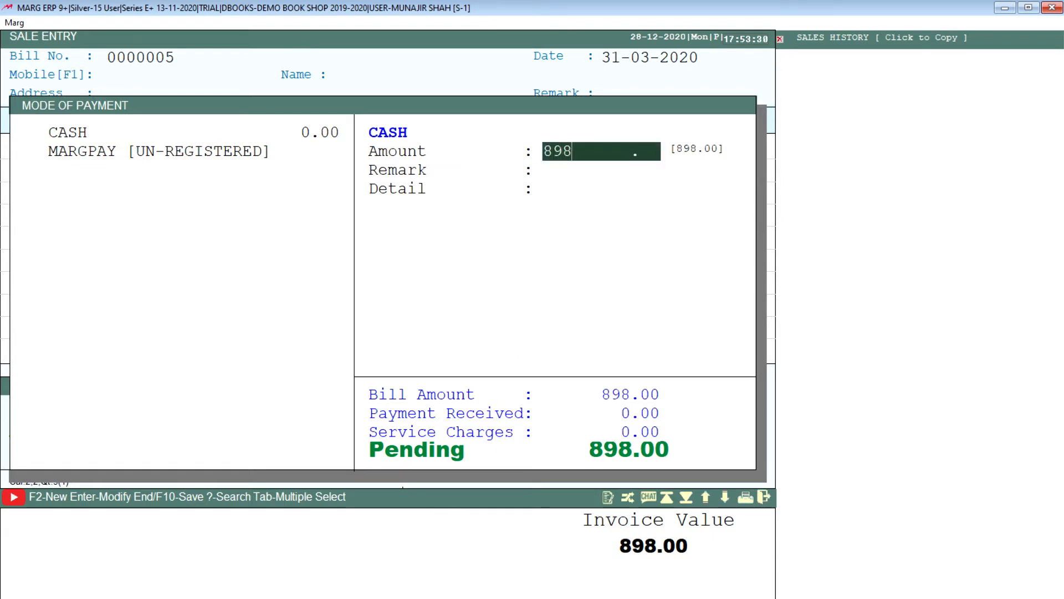
pyautogui.press('BackSpace')
pyautogui.press('BackSpace')
pyautogui.press('BackSpace')
pyautogui.write('1000')
pyautogui.press('Return')
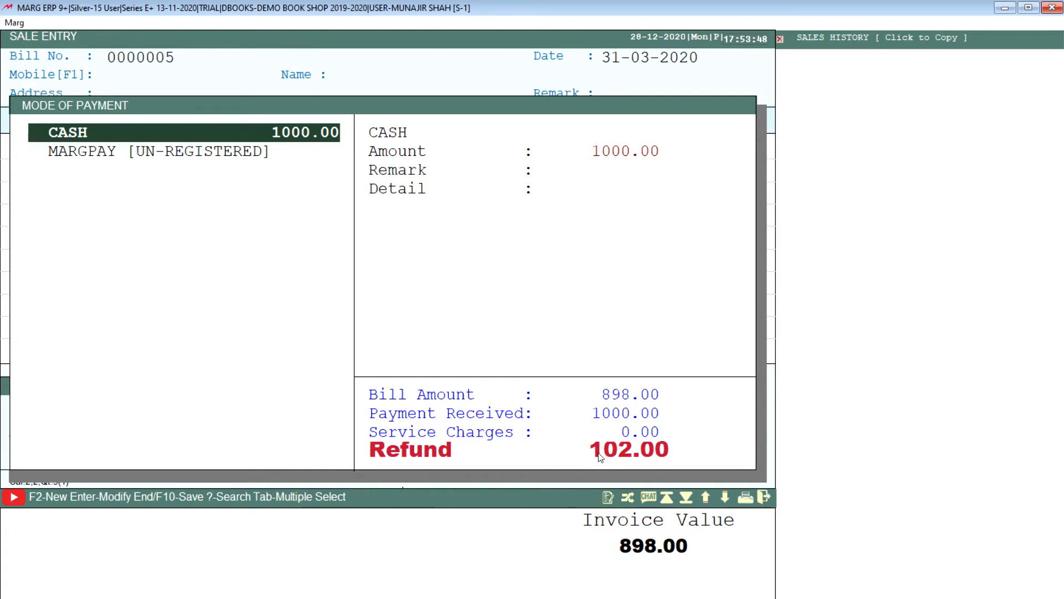
# Save the payment and the bill, and review the GST invoice preview down to its grand total.
pyautogui.press('End')
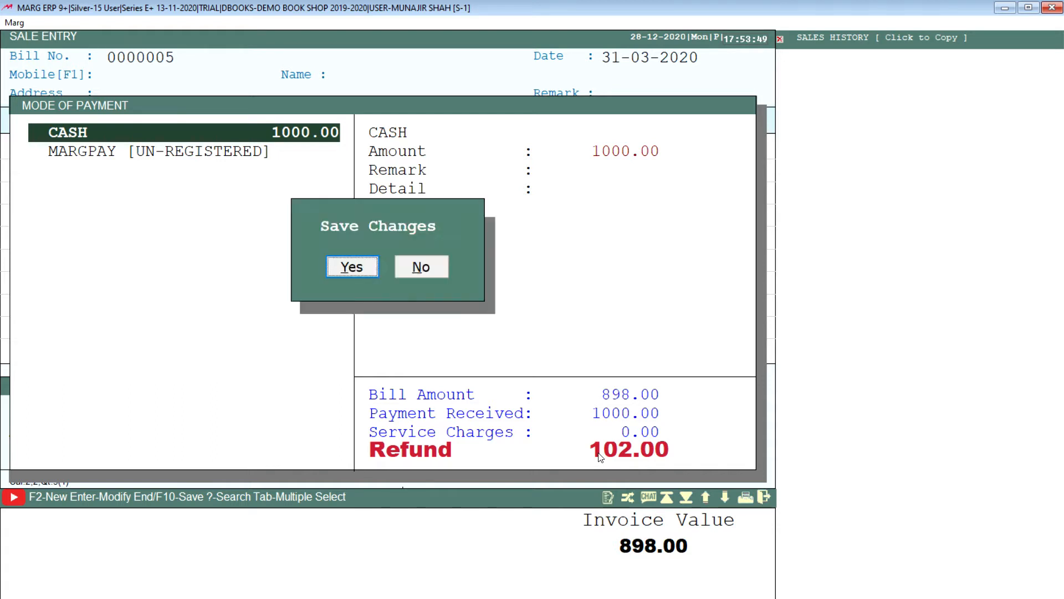
pyautogui.press('Return')
pyautogui.press('1')
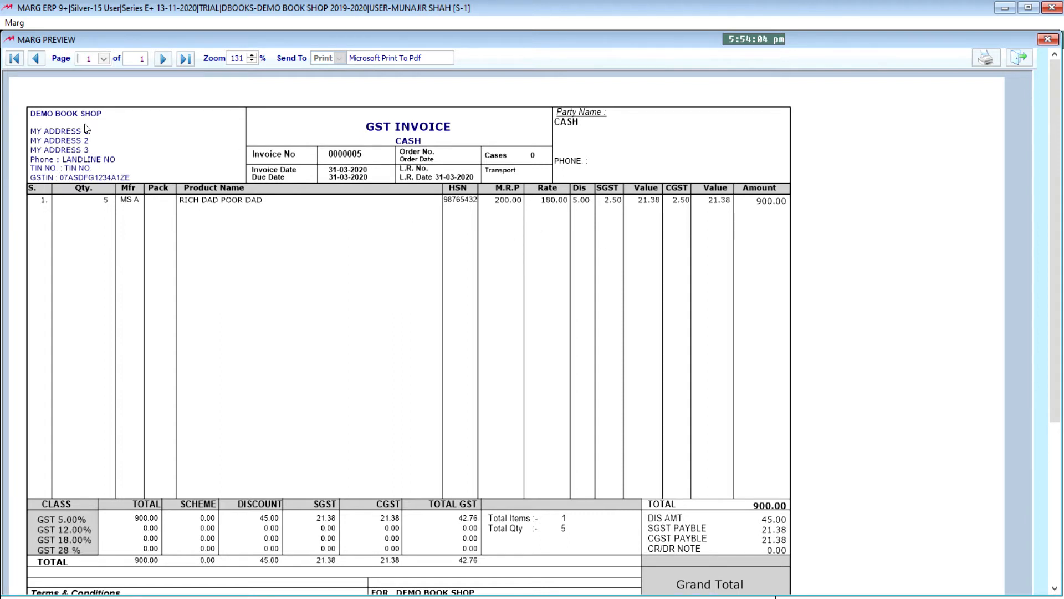
pyautogui.scroll(-1, 616, 400)
pyautogui.scroll(-2, 615, 400)
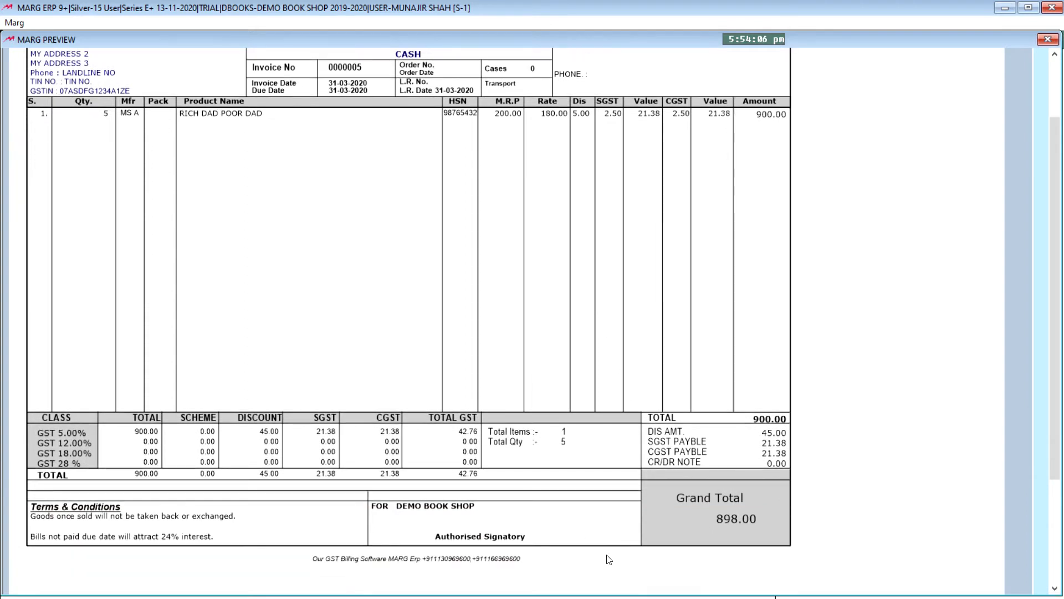
pyautogui.scroll(2, 409, 204)
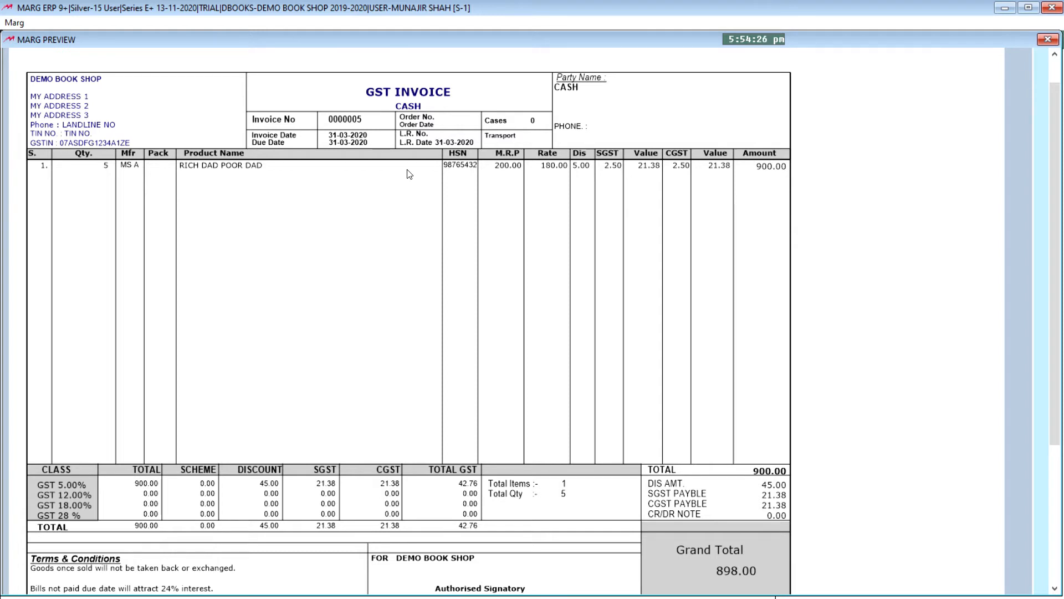
# Close the invoice preview, dismiss the print copies prompt and leave sale entry.
pyautogui.press('Escape')
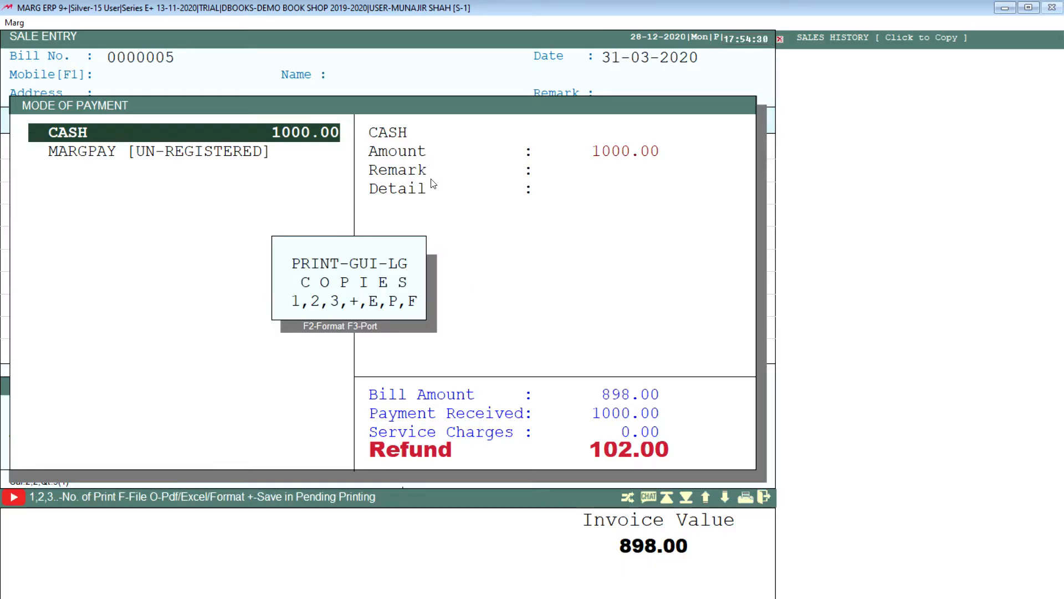
pyautogui.press('Escape')
pyautogui.press('Return')
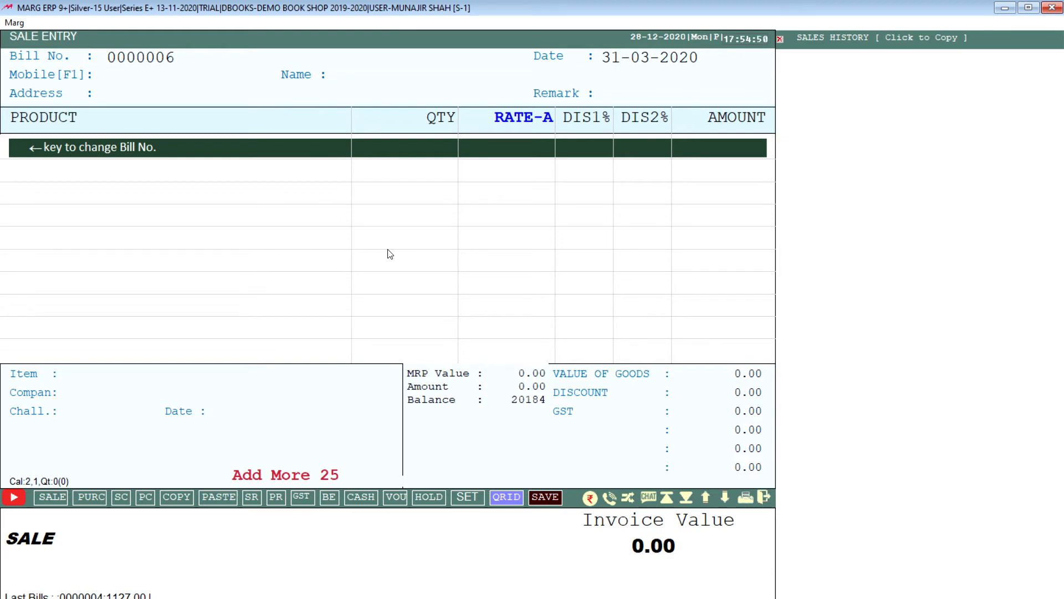
pyautogui.press('Escape')
pyautogui.press('Escape')
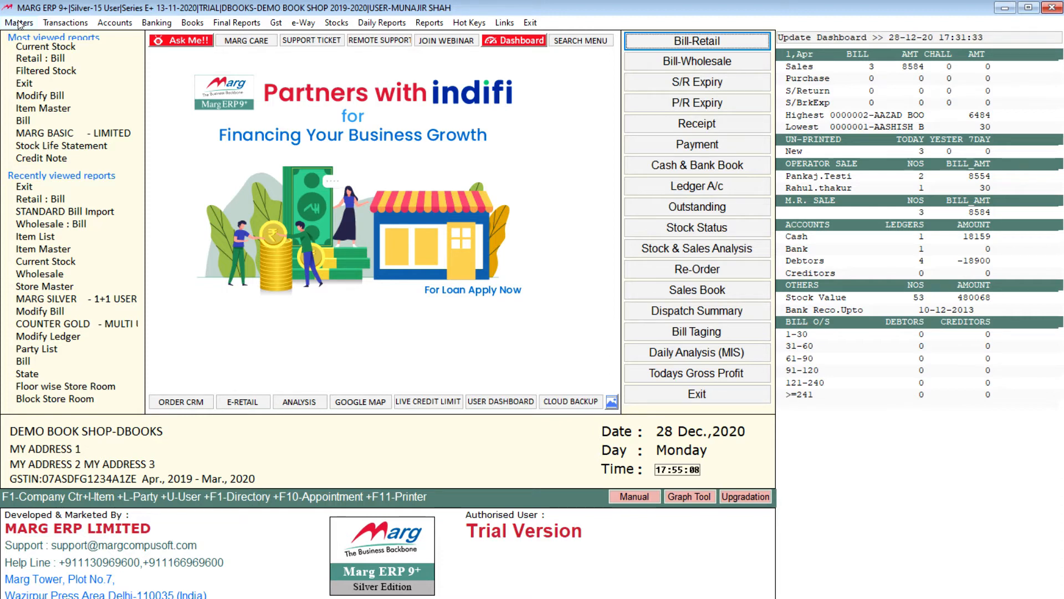
# Start a new sale bill and add RICH DAD POOR DAD with quantity 1, keeping the offered rate and discount.
pyautogui.click(71, 27)
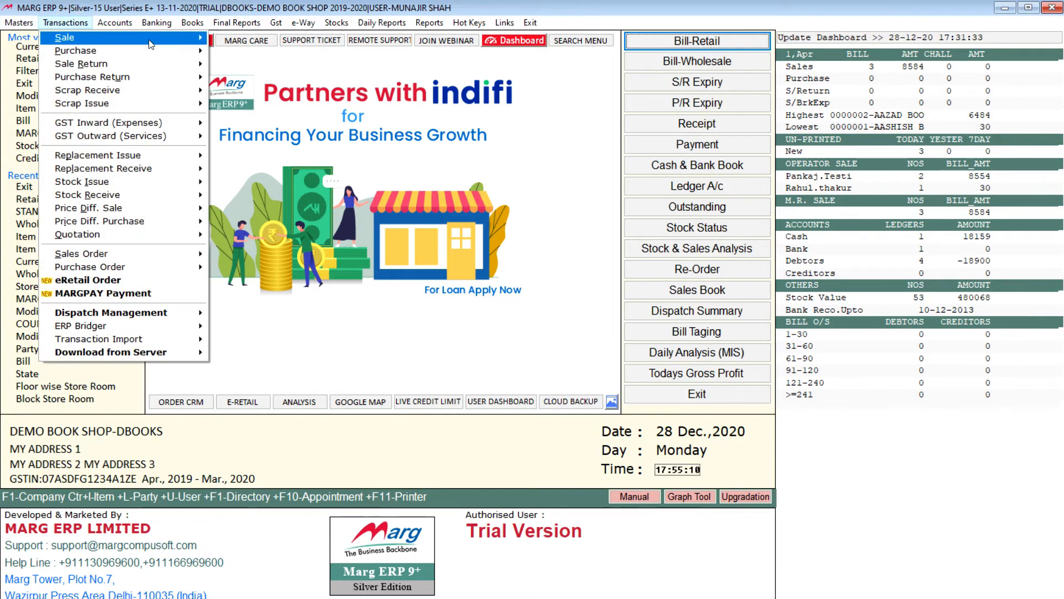
pyautogui.moveTo(83, 37)
pyautogui.click(262, 40)
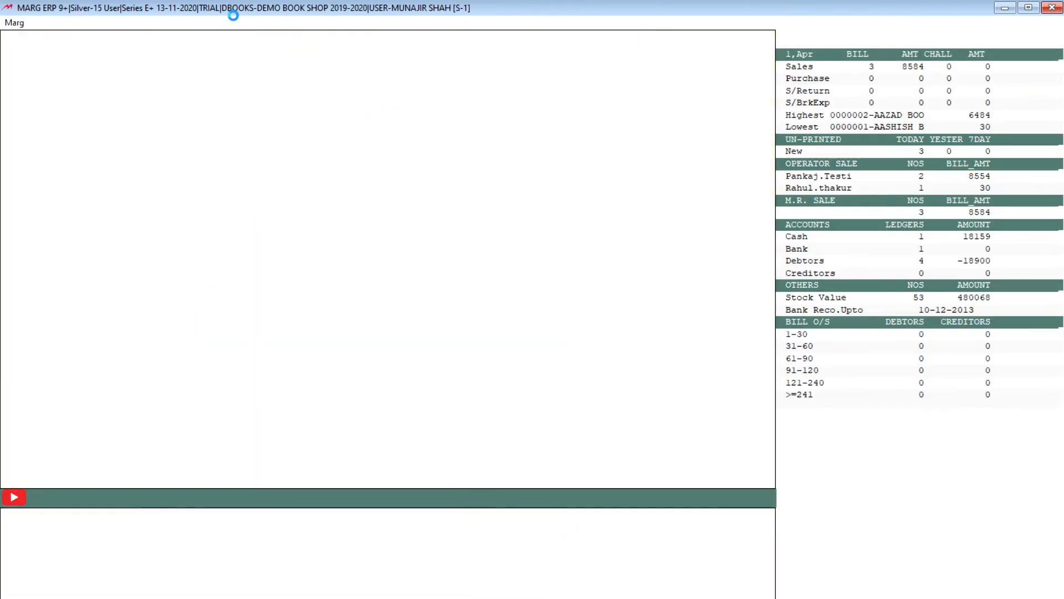
pyautogui.press('Return')
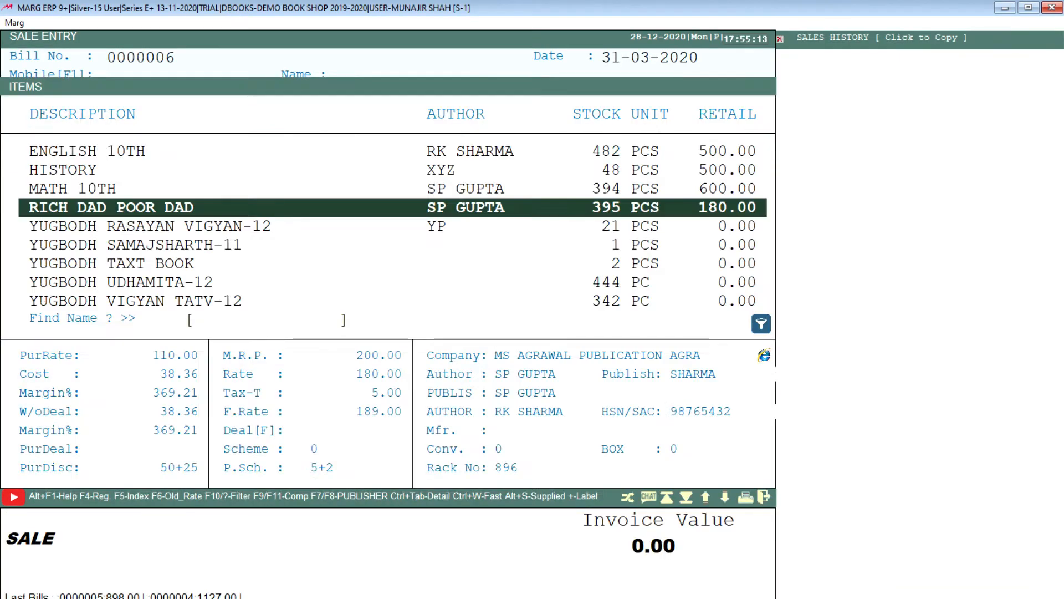
pyautogui.press('Return')
pyautogui.write('1')
pyautogui.press('Return')
pyautogui.press('Return')
pyautogui.press('Return')
pyautogui.press('Return')
pyautogui.press('Return')
pyautogui.press('Return')
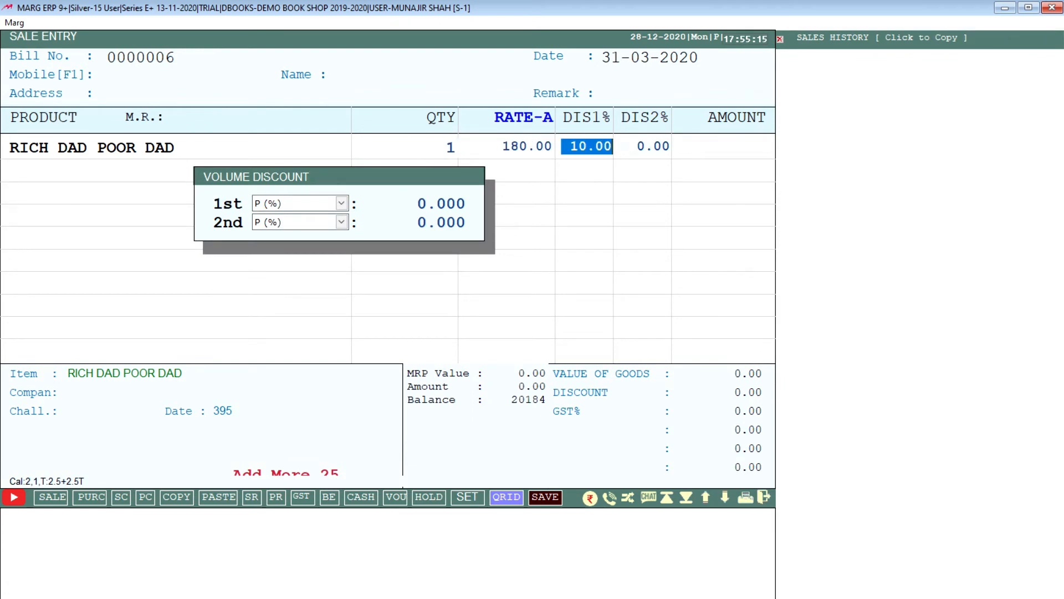
pyautogui.press('Return')
# Pick MATH 10TH as the second item without a quantity, and abandon the unsaved sale bill.
pyautogui.press('Return')
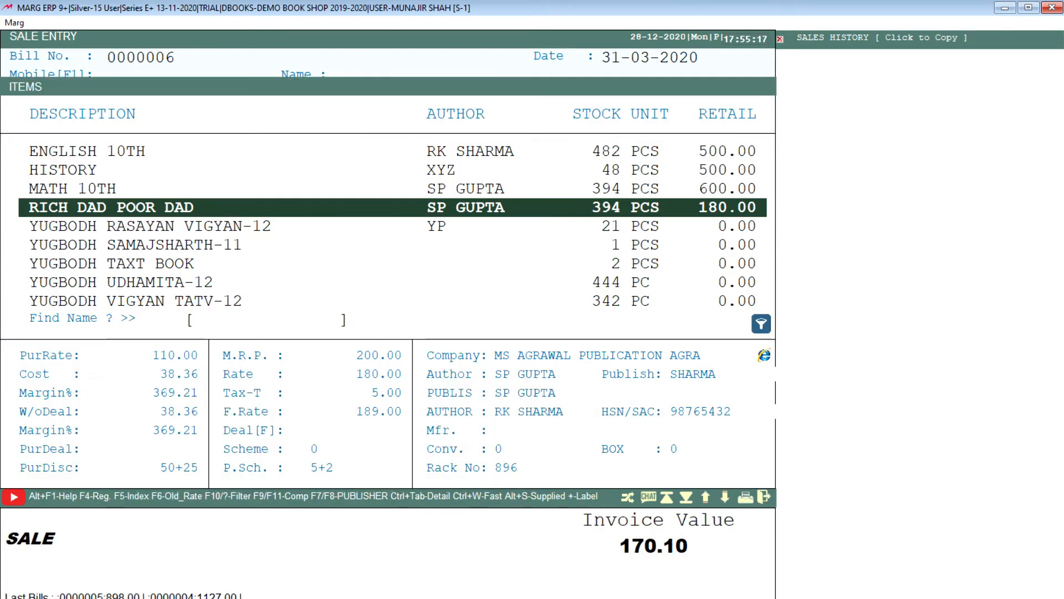
pyautogui.press('Up')
pyautogui.press('Return')
pyautogui.press('Return')
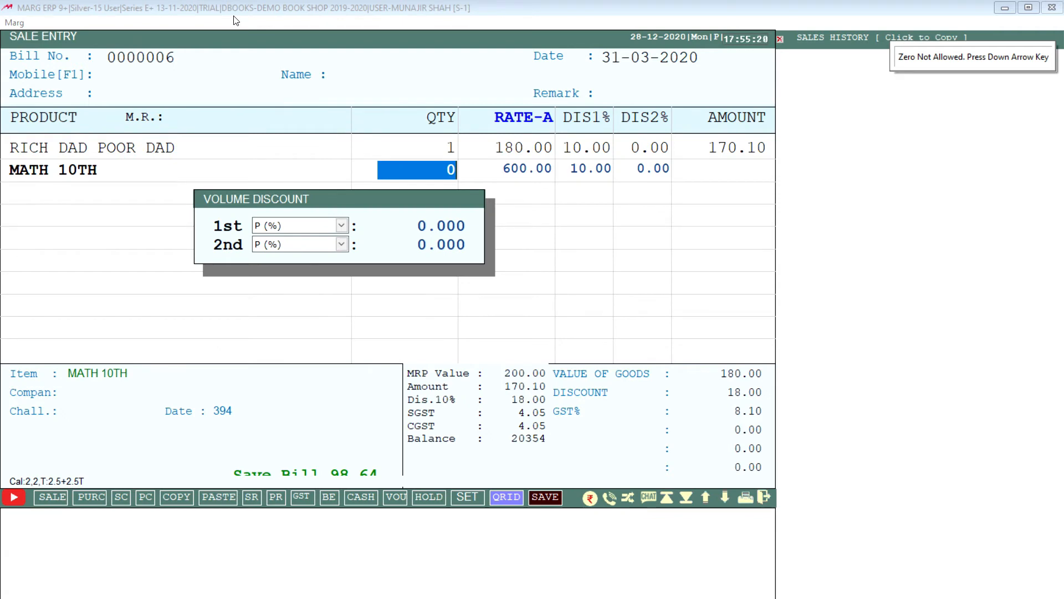
pyautogui.press('Escape')
pyautogui.press('Escape')
pyautogui.press('Right')
pyautogui.press('Return')
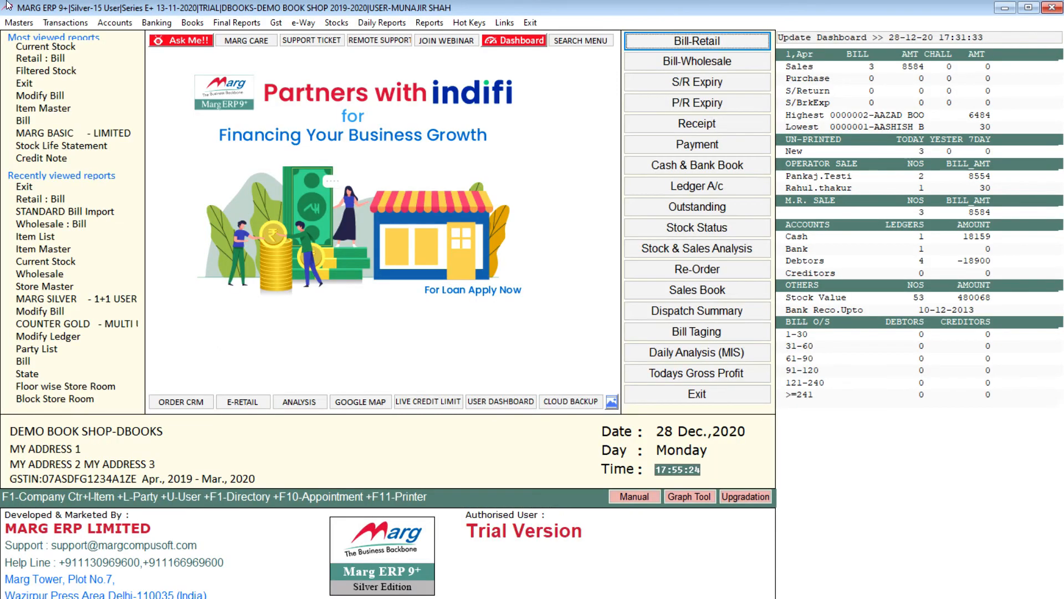
# Open the Set of Items (Bundle) form in the rate and discount masters and set the item set number to 1ST, keeping formula for 1.
pyautogui.click(17, 24)
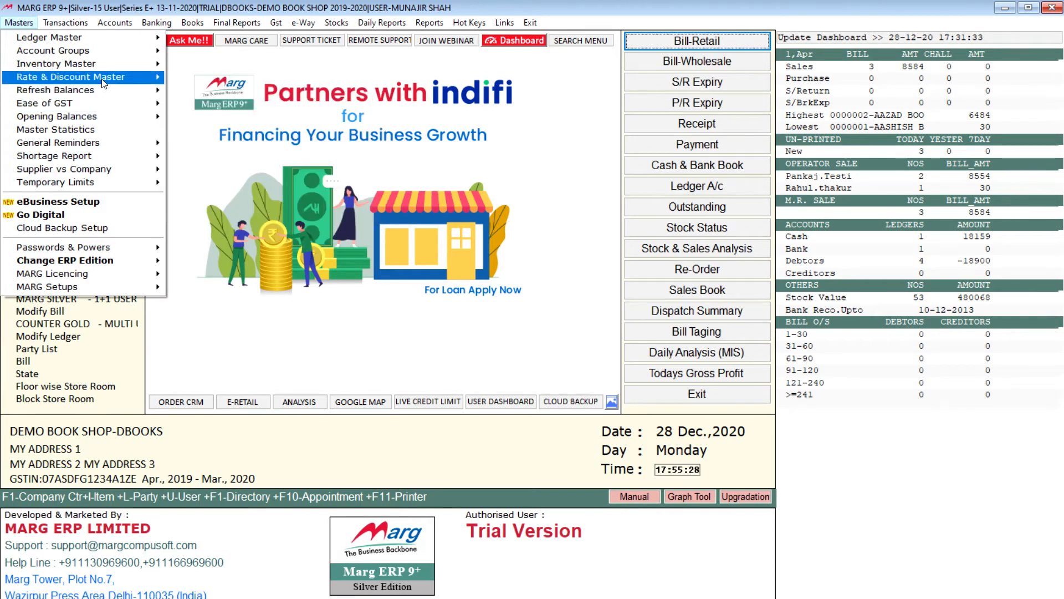
pyautogui.moveTo(144, 77)
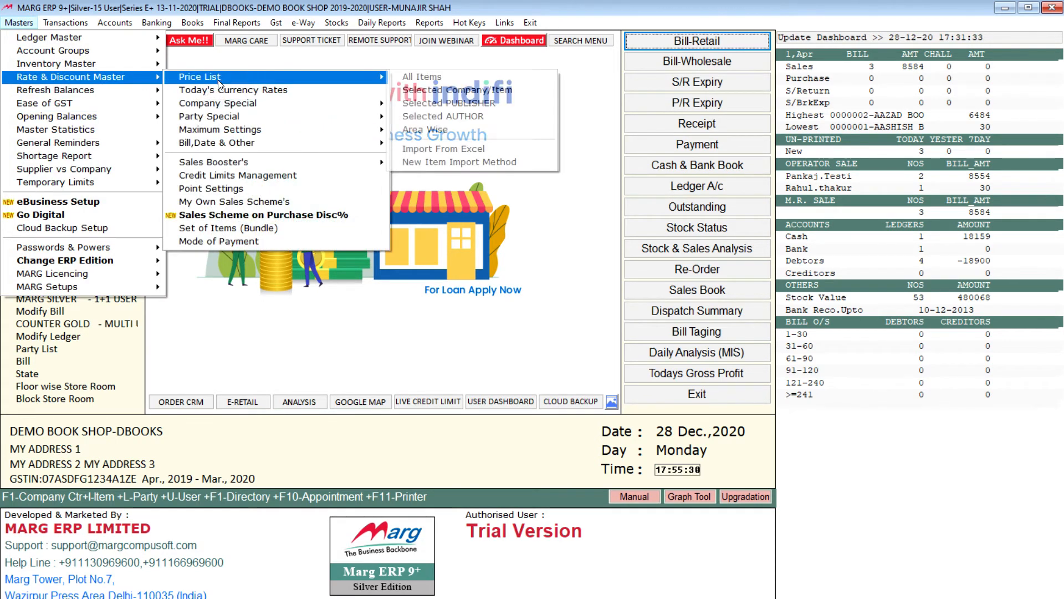
pyautogui.click(271, 229)
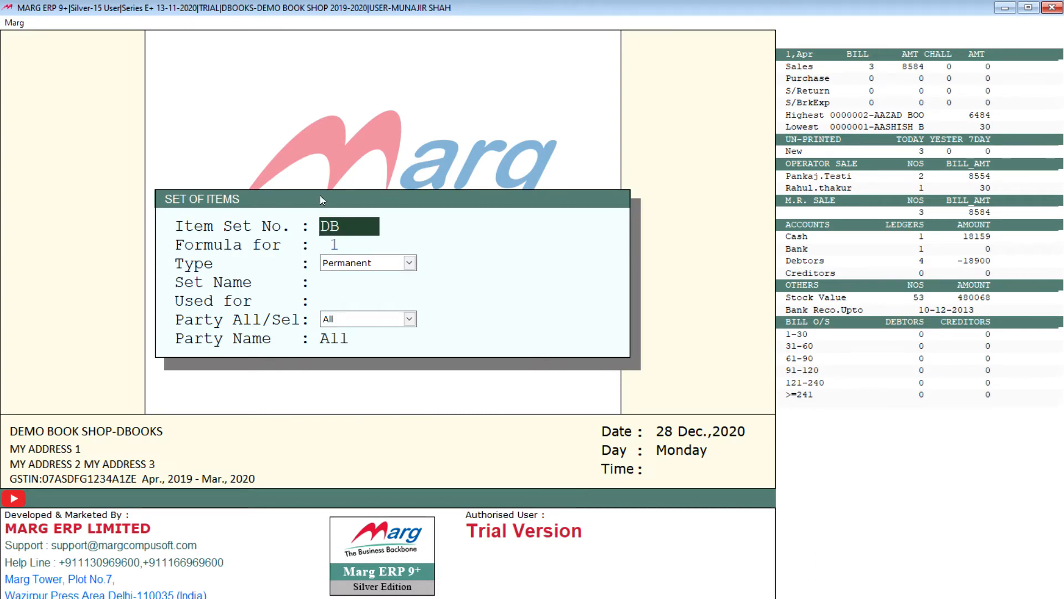
pyautogui.press('BackSpace')
pyautogui.press('BackSpace')
pyautogui.write('1ST')
pyautogui.press('Return')
pyautogui.press('Return')
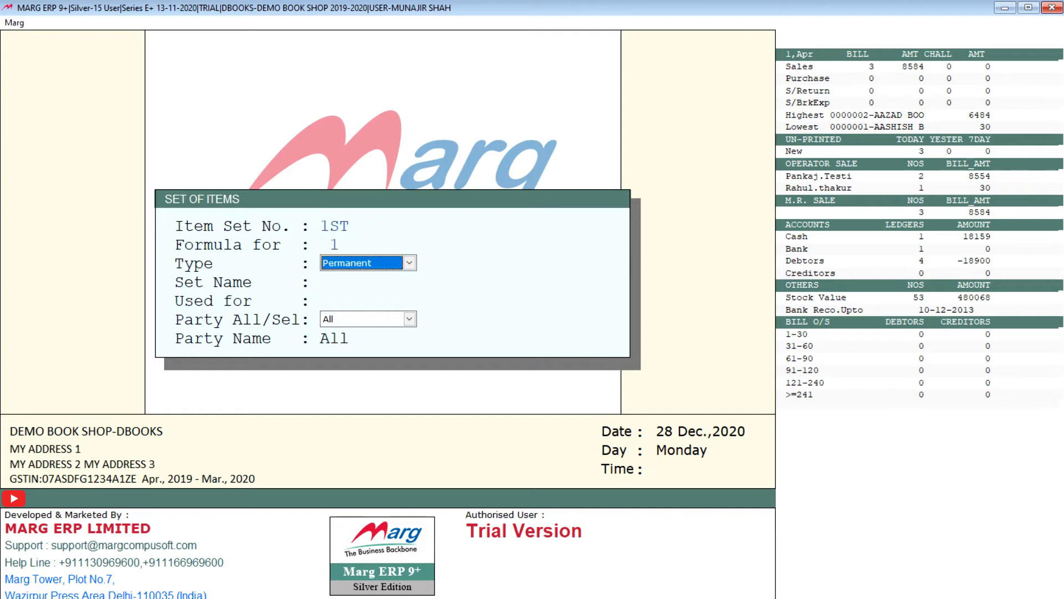
# Keep the set type as Permanent and name the set 1ST CLASS ENGLISH MED.
pyautogui.press('space')
pyautogui.press('Down')
pyautogui.press('Up')
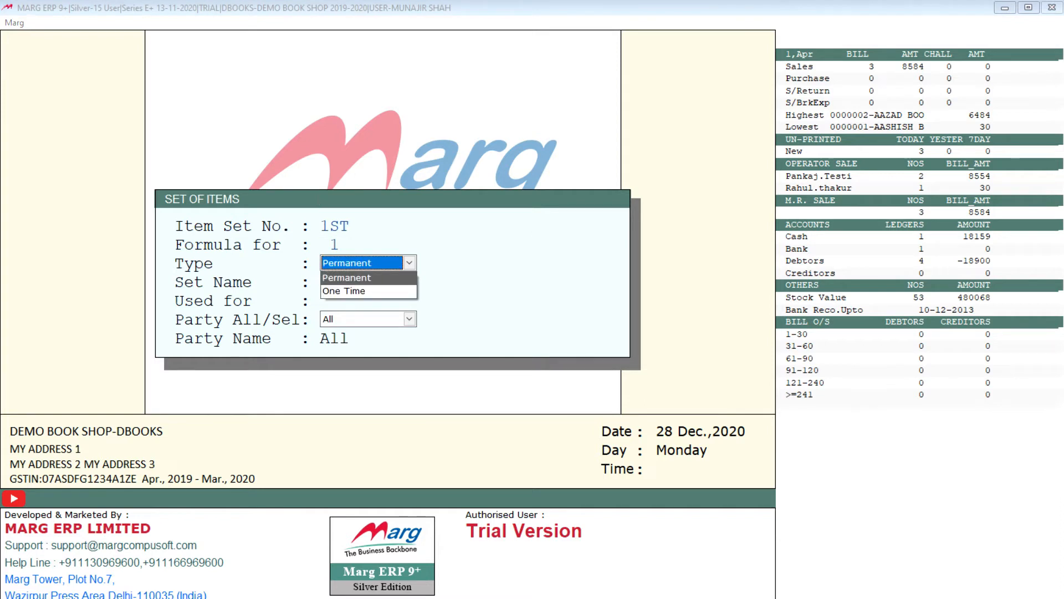
pyautogui.press('Return')
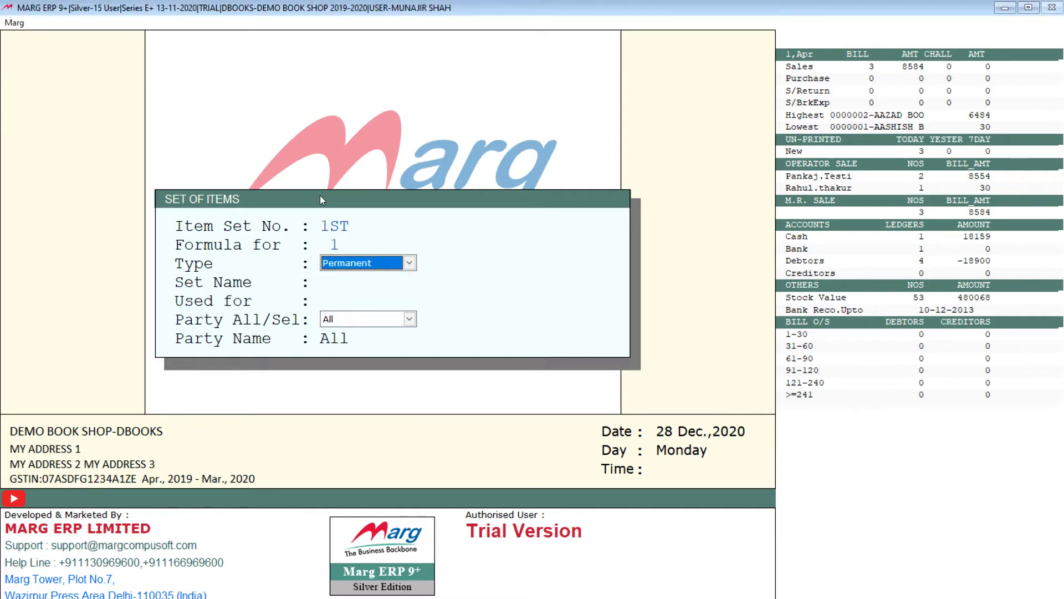
pyautogui.press('Return')
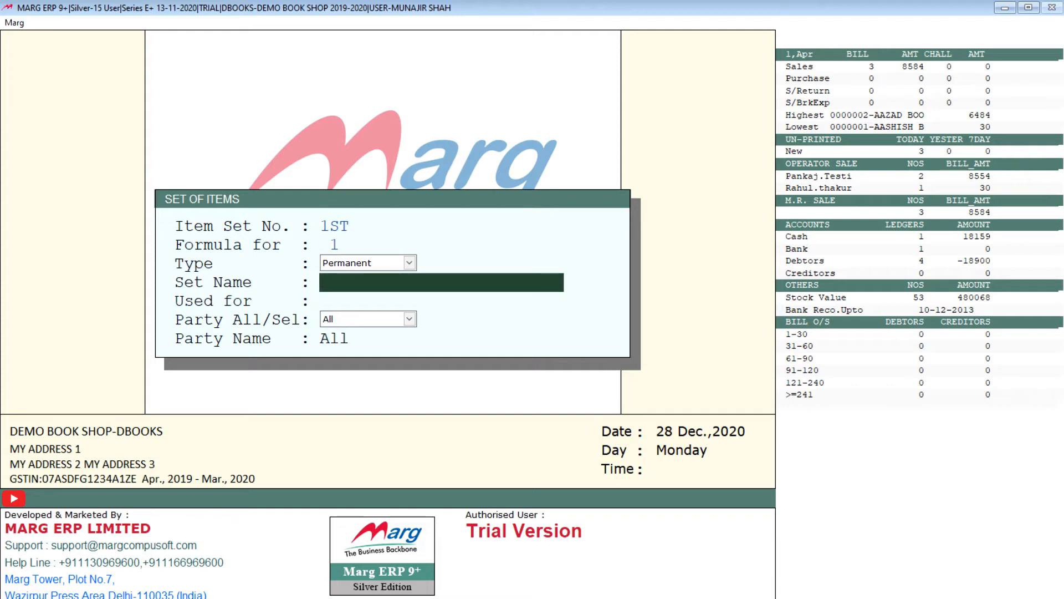
pyautogui.write('1ST CLASS ENGLISH MED.')
pyautogui.press('Return')
pyautogui.press('Up')
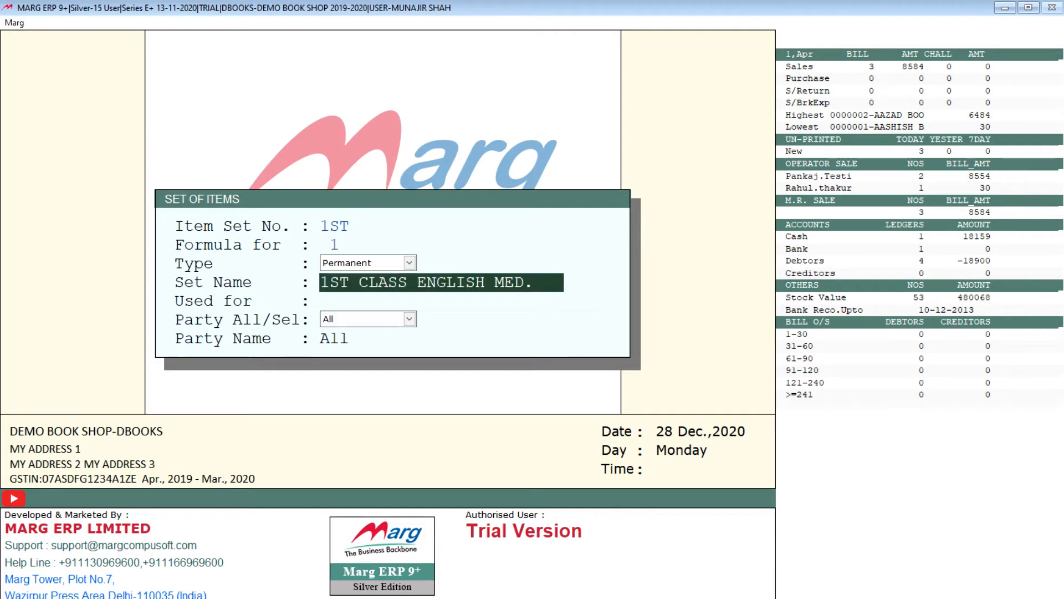
pyautogui.press('Return')
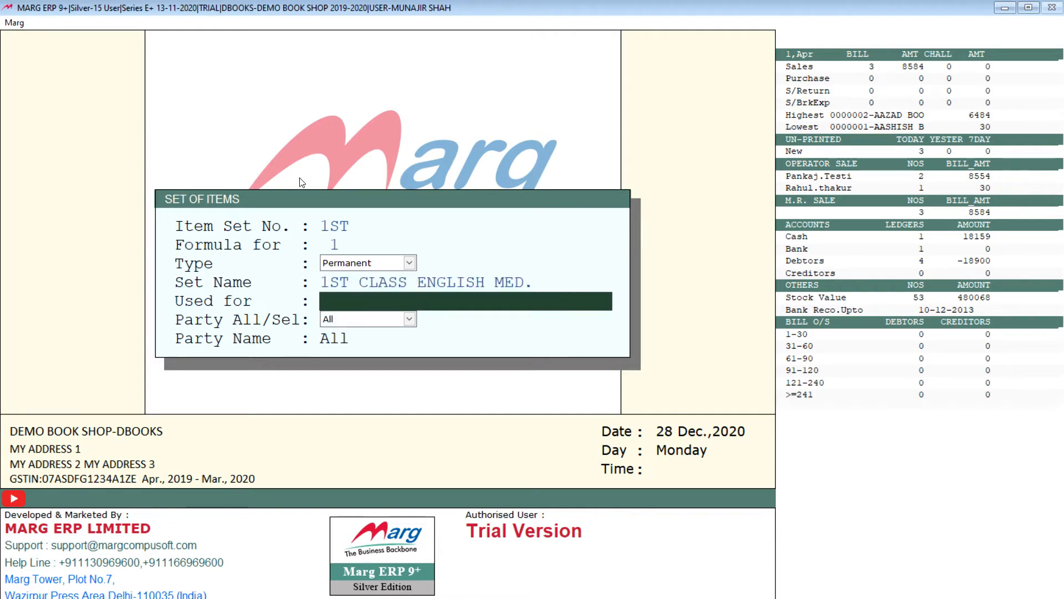
# Recheck the set number and set name, and leave the Used for field blank.
pyautogui.click(321, 228)
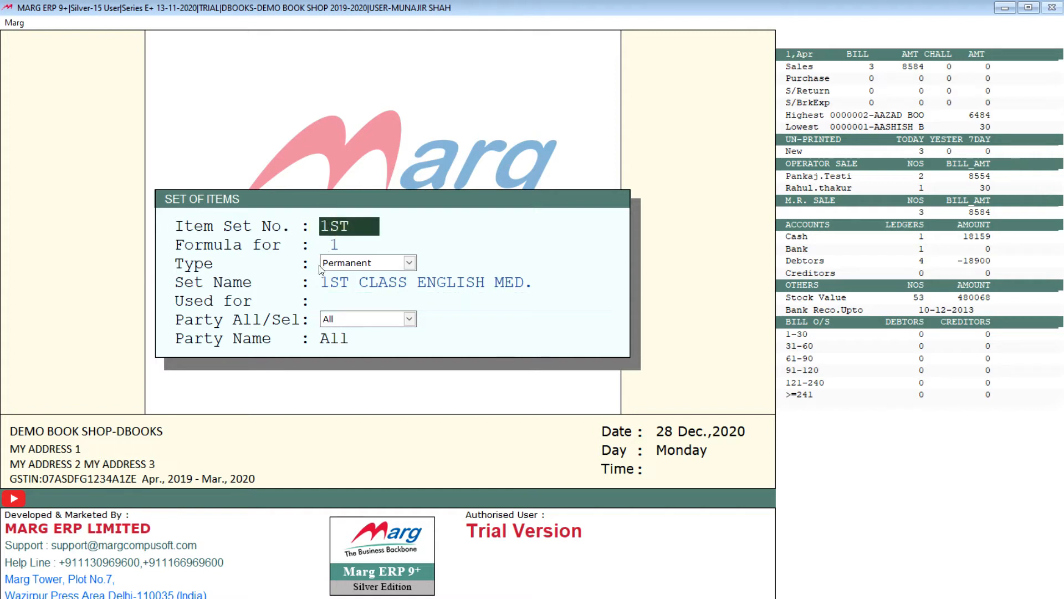
pyautogui.click(366, 281)
pyautogui.click(349, 298)
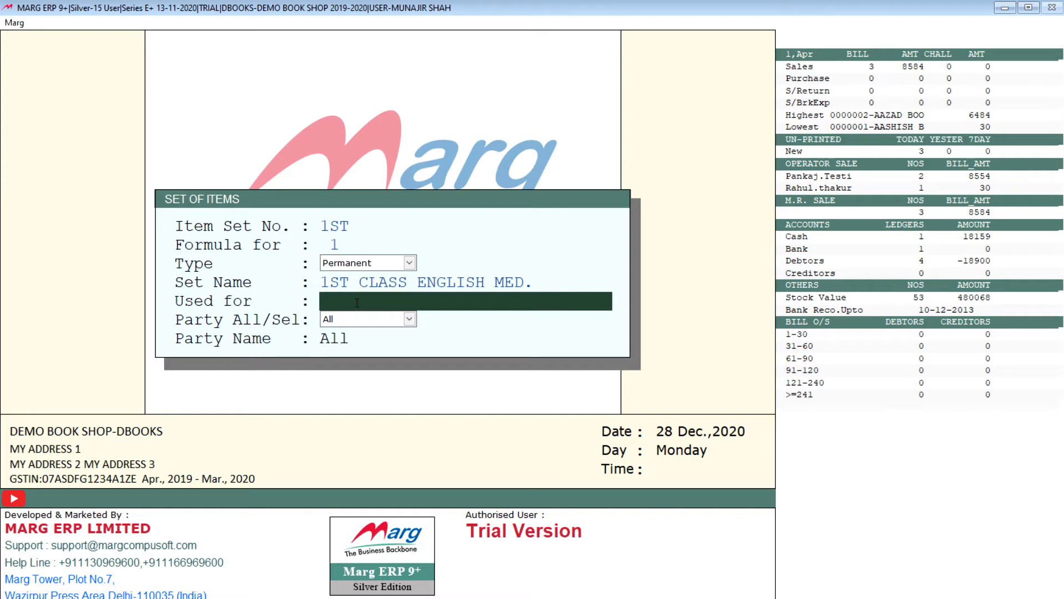
pyautogui.click(350, 283)
pyautogui.click(352, 300)
pyautogui.press('Return')
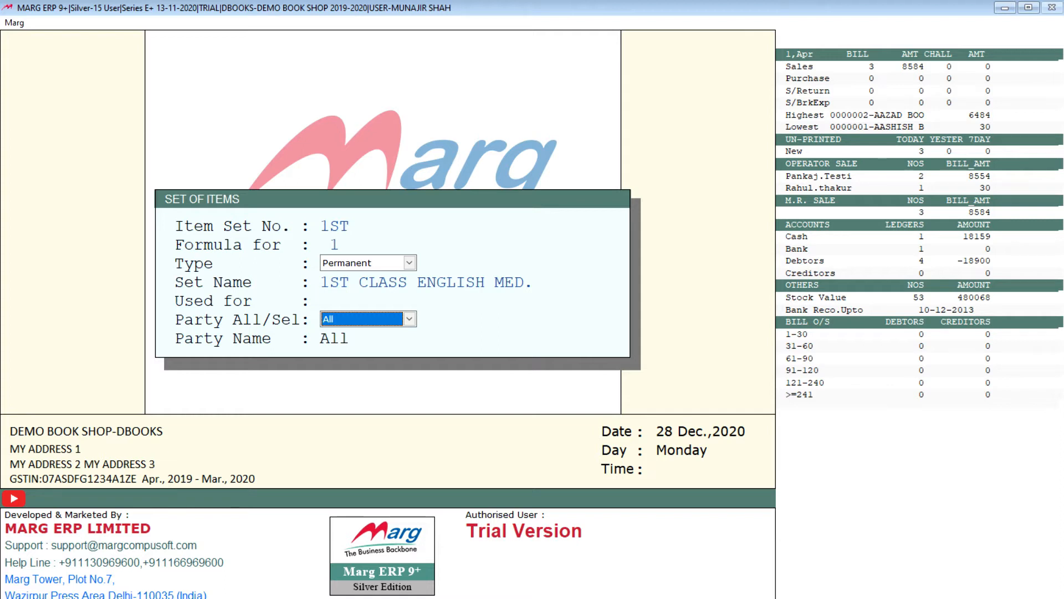
# Compare the party scope options Selected, A/c Group, Multiple, Retail and All for the item set.
pyautogui.press('space')
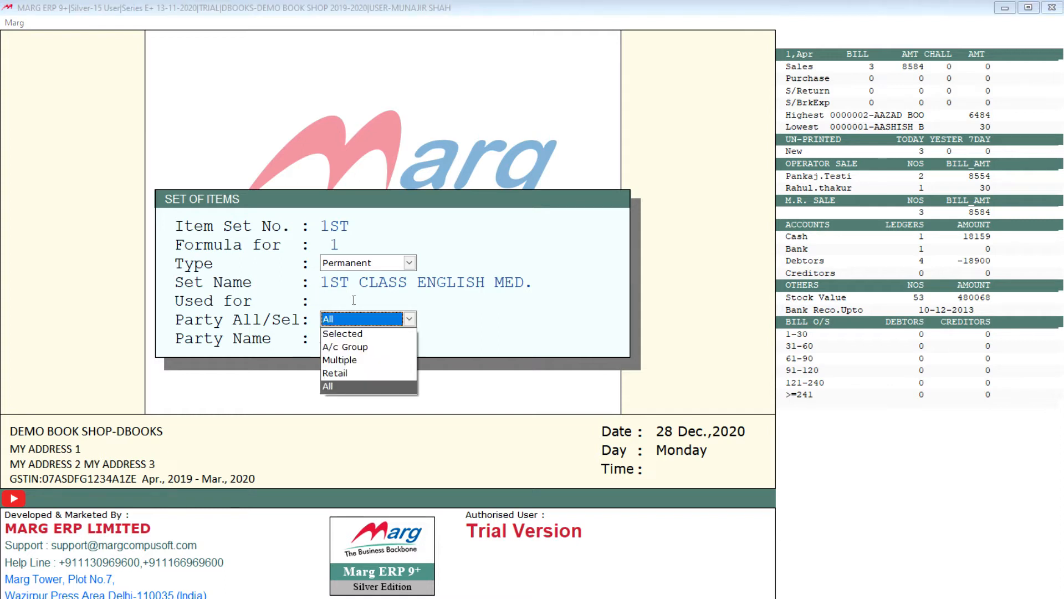
pyautogui.press('Up')
pyautogui.press('Up')
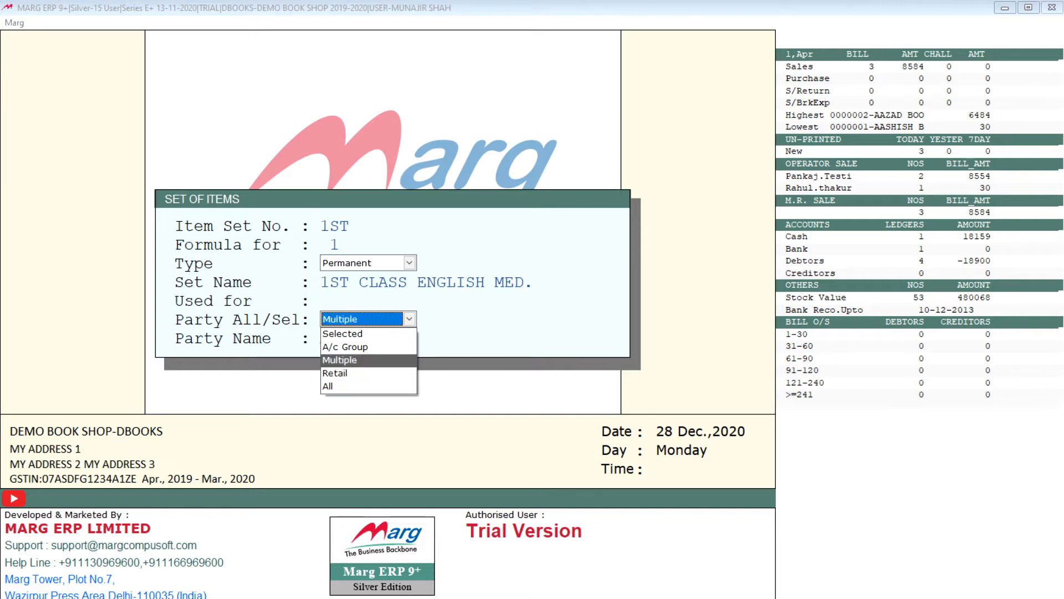
pyautogui.press('Up')
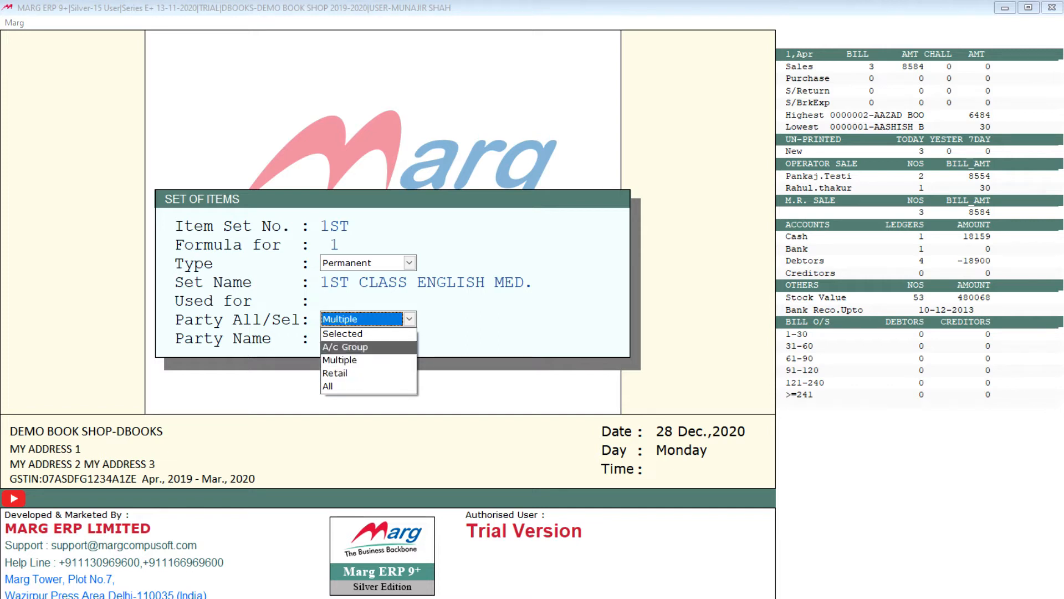
pyautogui.press('Up')
pyautogui.press('Down')
pyautogui.press('Down')
pyautogui.press('Down')
pyautogui.press('Down')
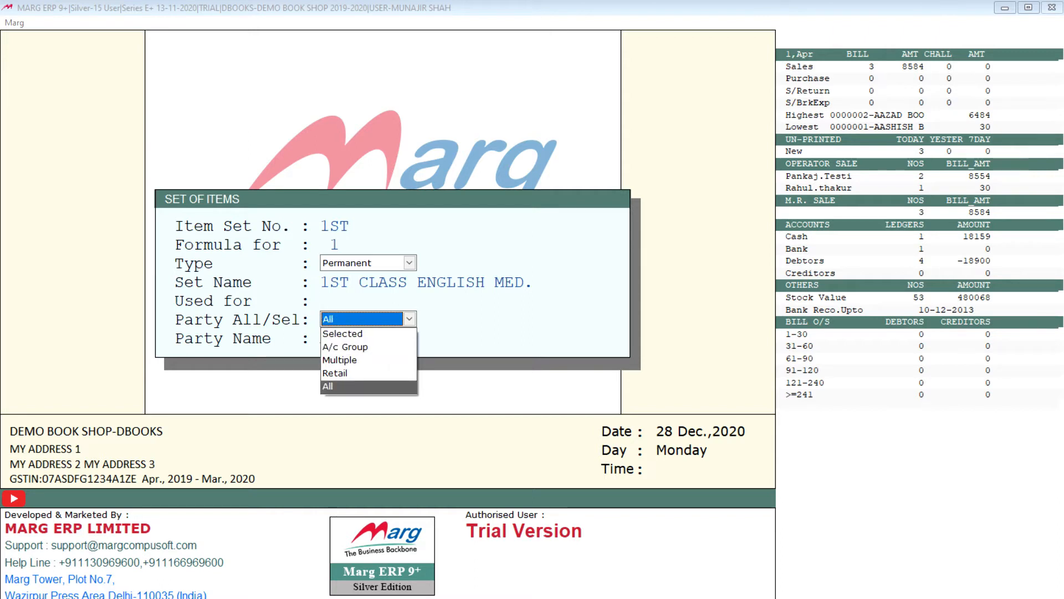
pyautogui.press('Return')
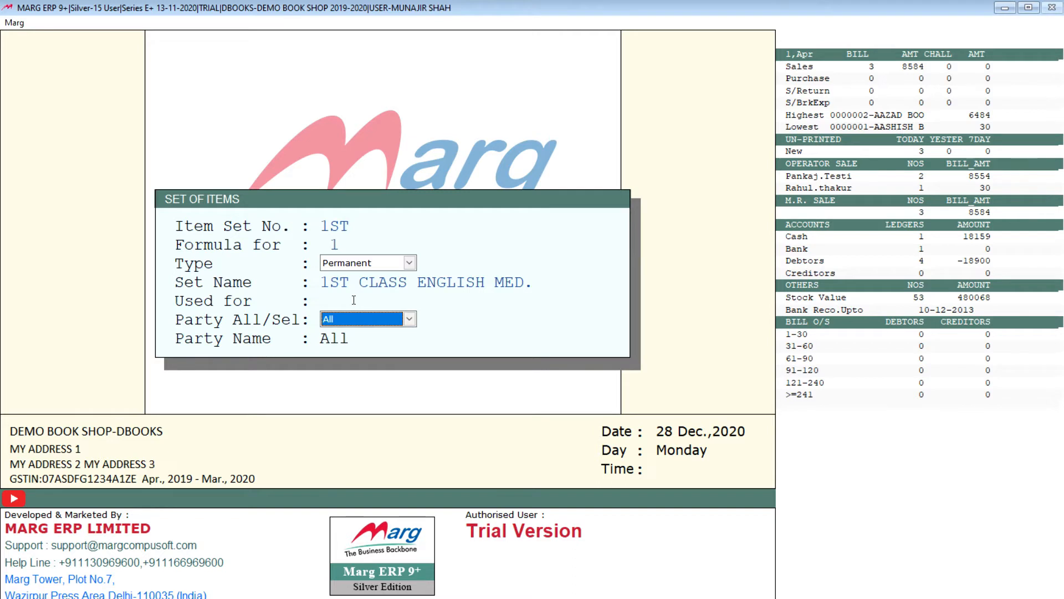
# Keep All as the set's party scope and proceed to its item list.
pyautogui.hotkey('alt', 'Down')
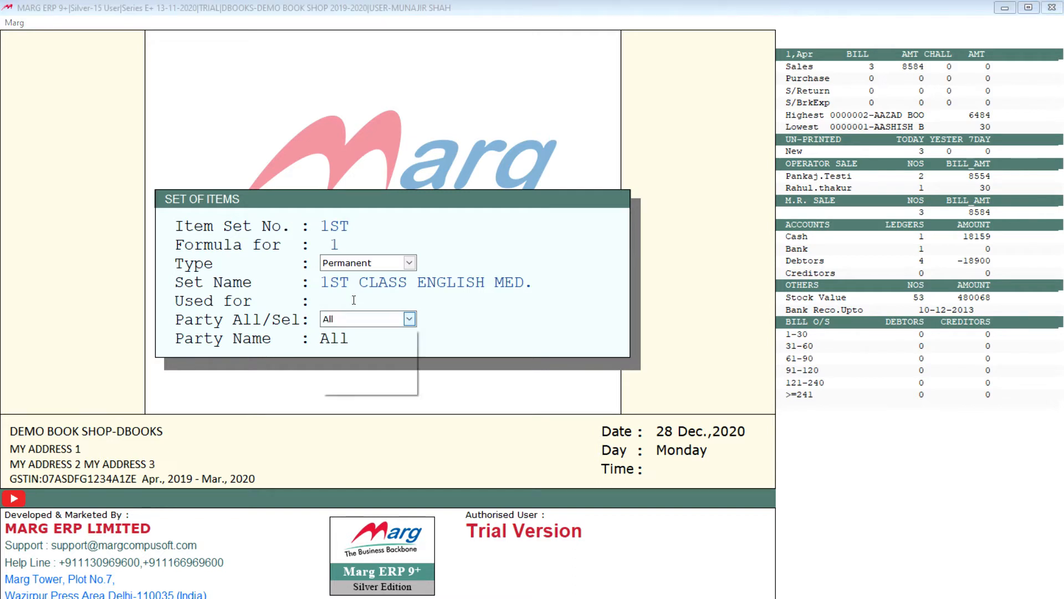
pyautogui.press('Up')
pyautogui.press('Up')
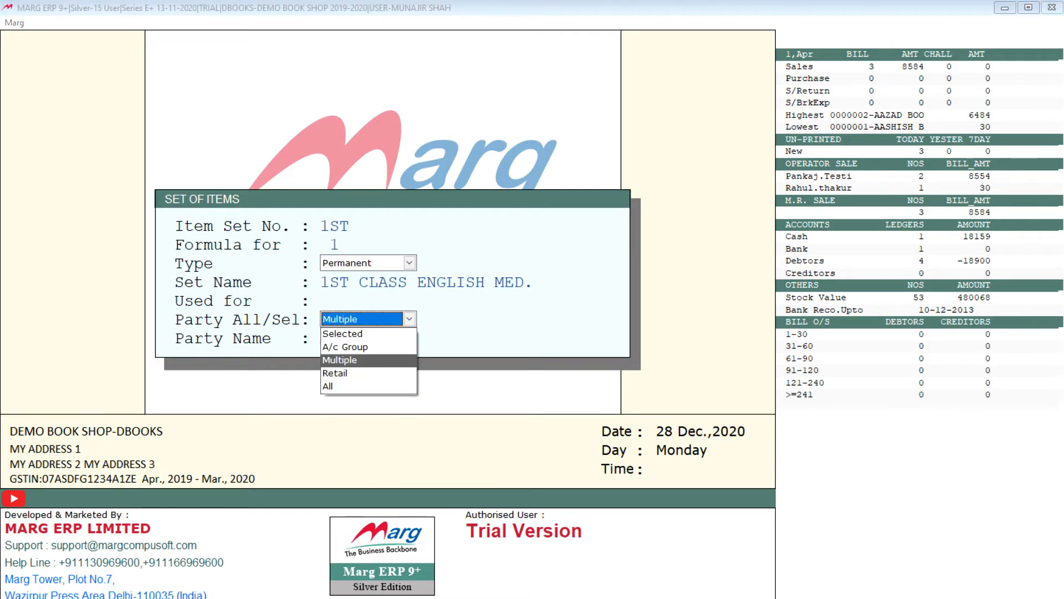
pyautogui.press('Down')
pyautogui.press('Down')
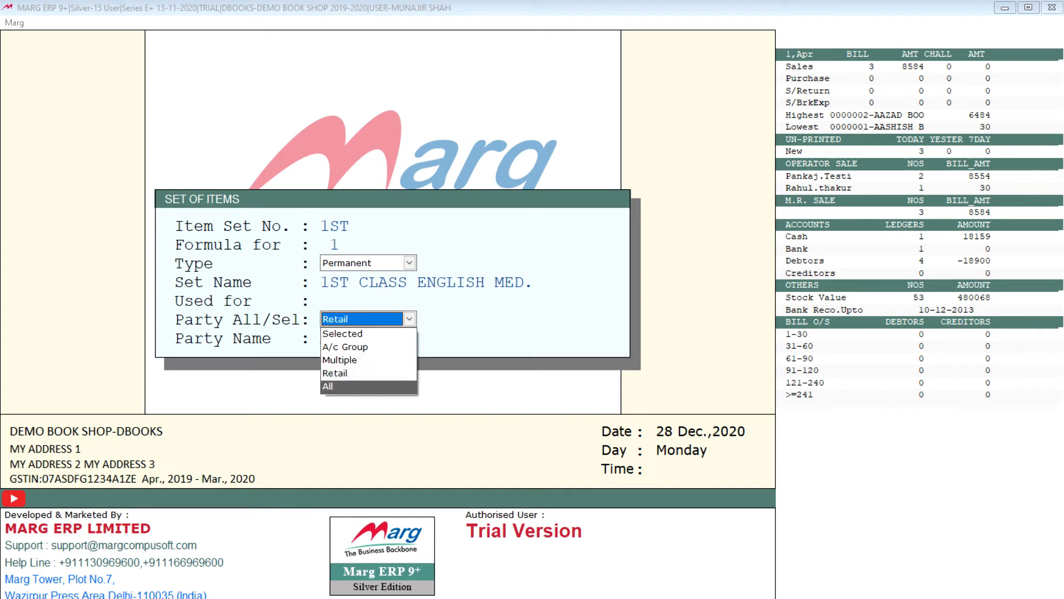
pyautogui.press('Return')
pyautogui.press('Return')
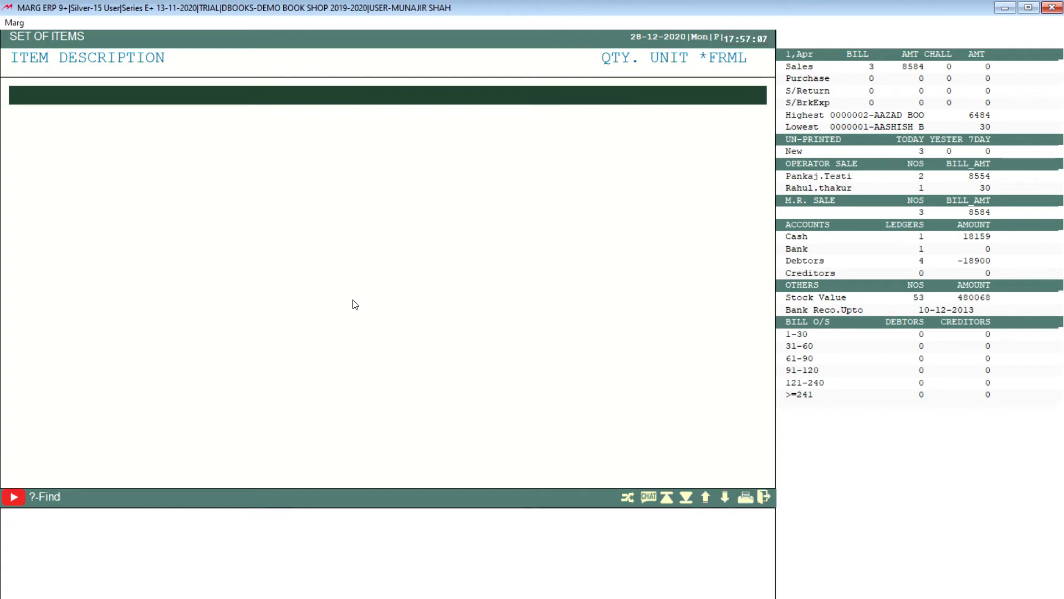
# Add MATH 10TH to the set as a Sale item with quantity 2, keeping the formula option at Yes.
pyautogui.press('Return')
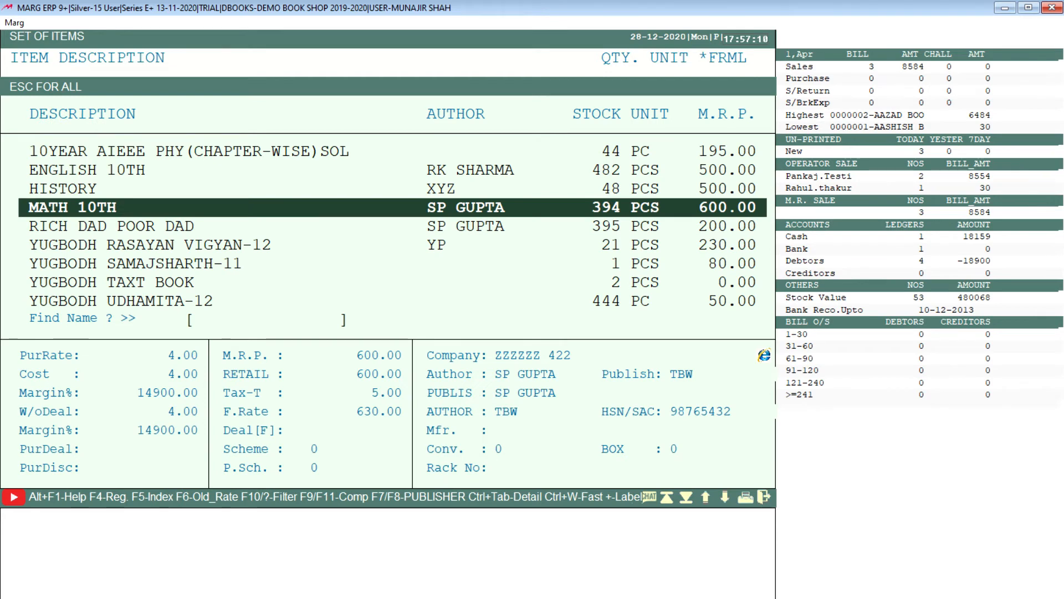
pyautogui.press('Return')
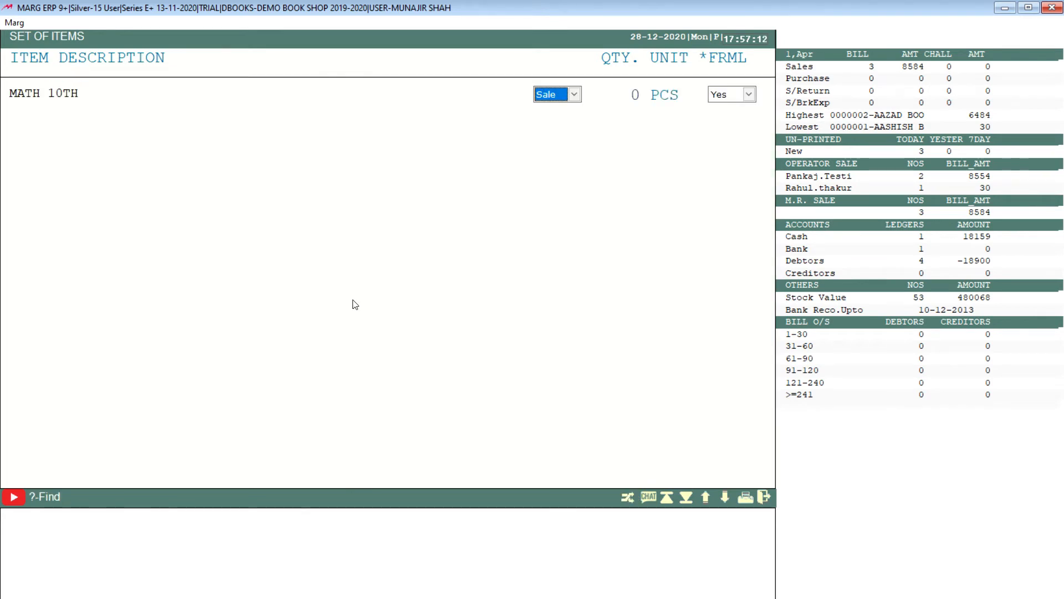
pyautogui.hotkey('alt', 'Down')
pyautogui.press('Down')
pyautogui.press('Up')
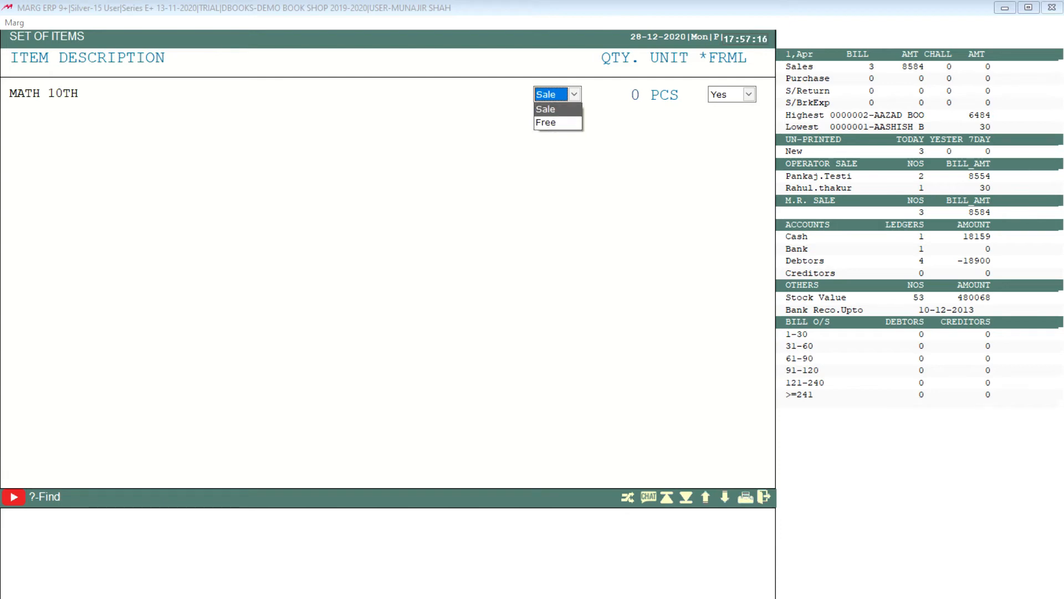
pyautogui.press('Down')
pyautogui.press('Up')
pyautogui.press('Return')
pyautogui.press('Return')
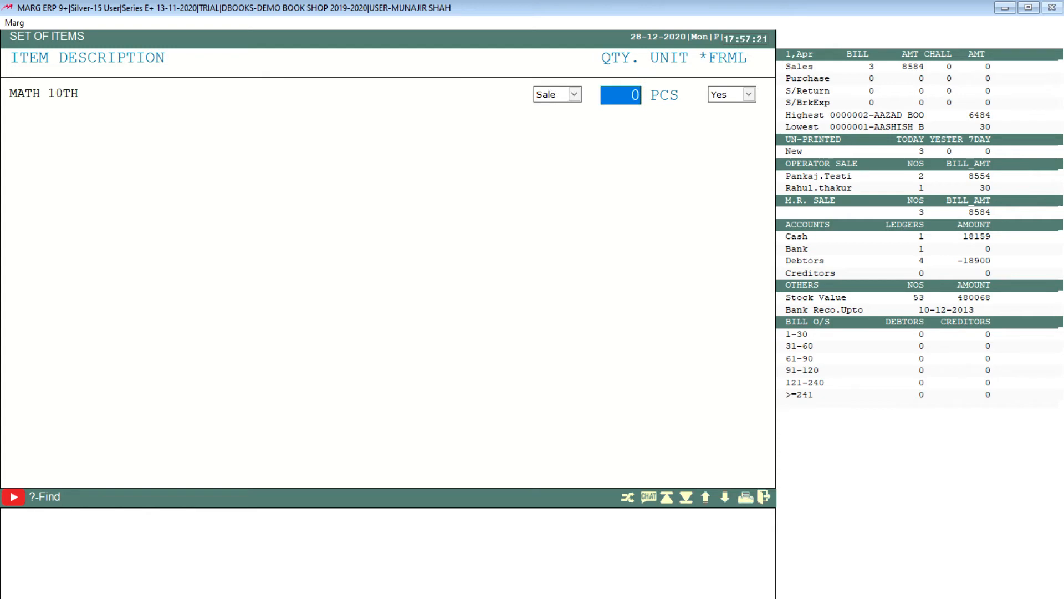
pyautogui.write('2')
pyautogui.press('Return')
pyautogui.press('Return')
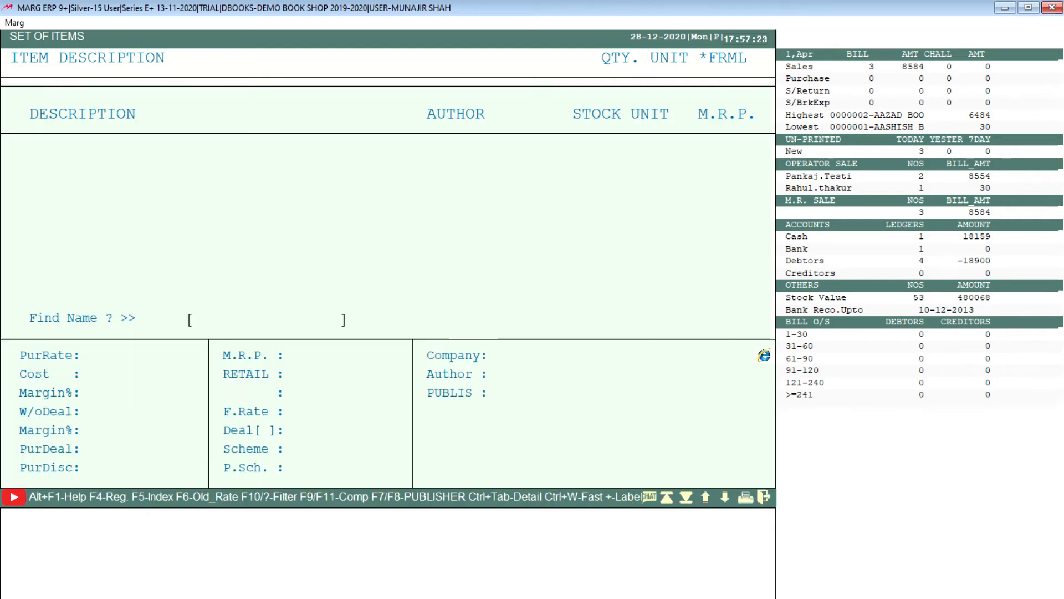
# Add RICH DAD POOR DAD to the set as a Sale item with quantity 1 and formula Yes.
pyautogui.write('RIC')
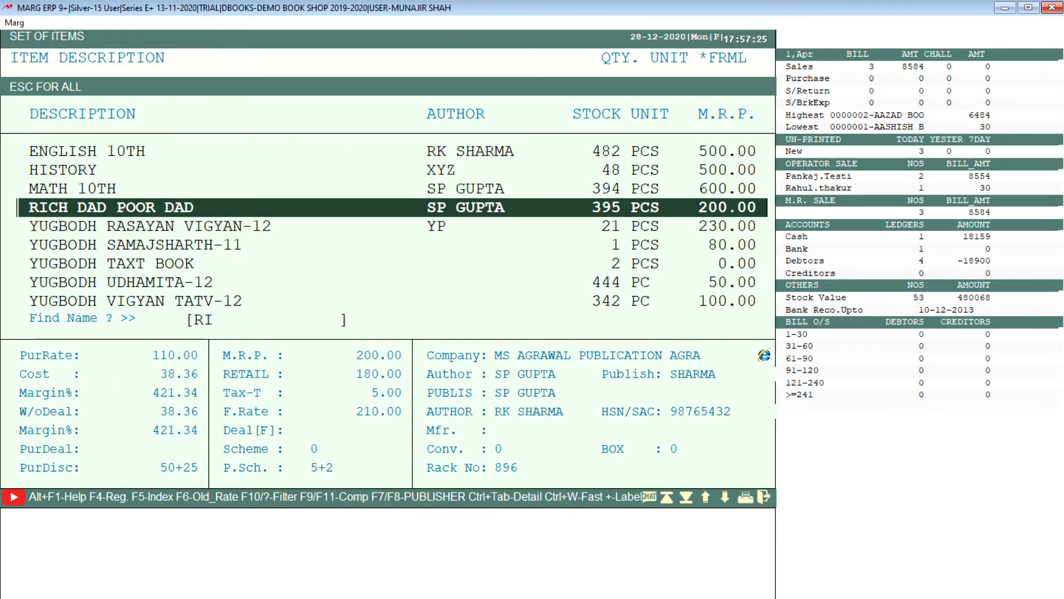
pyautogui.press('Return')
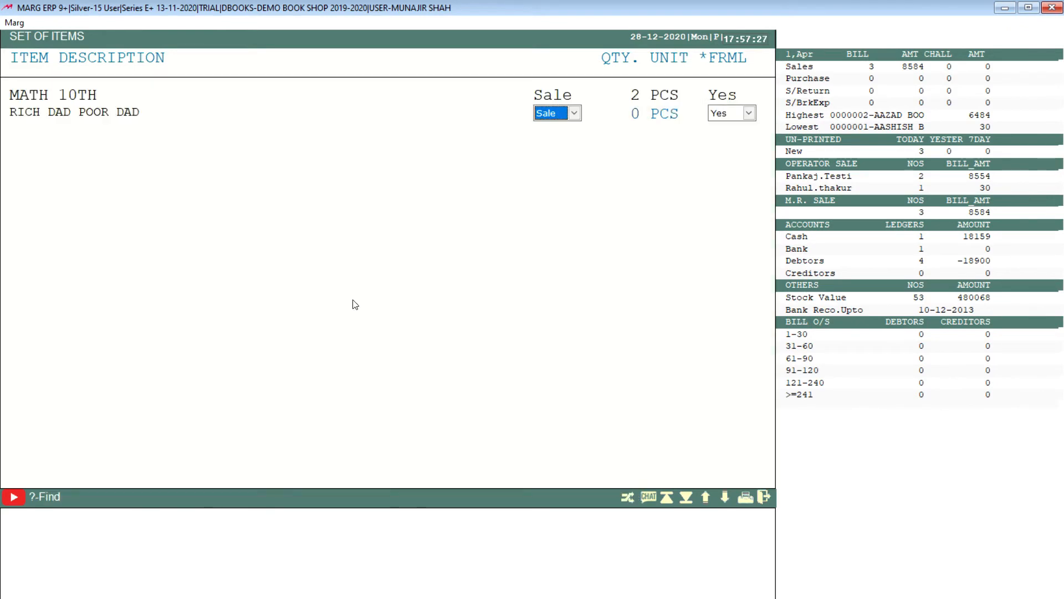
pyautogui.press('Return')
pyautogui.write('1')
pyautogui.press('Return')
pyautogui.press('Return')
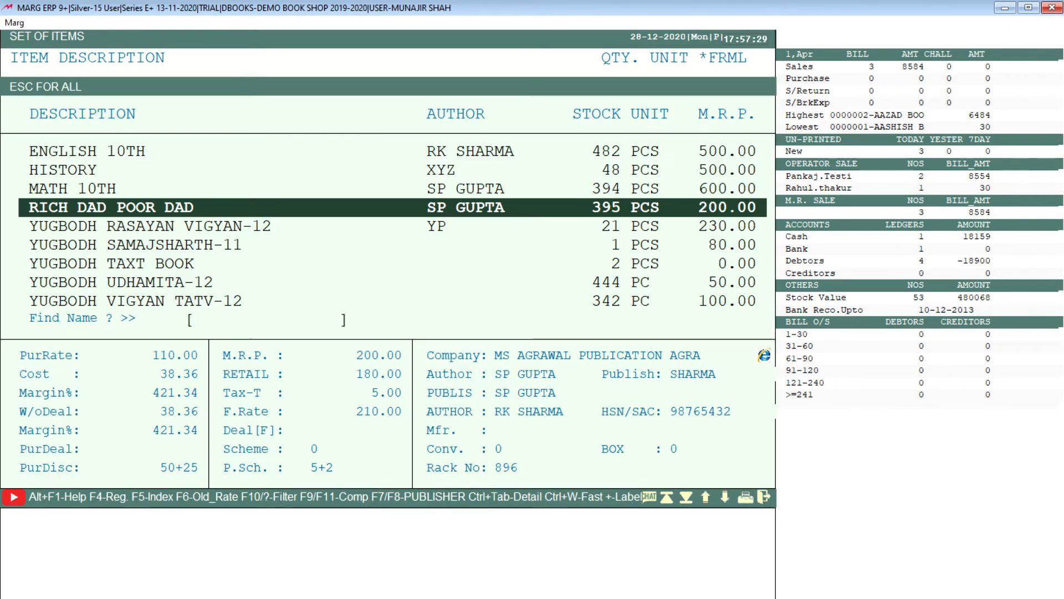
# Add HISTORY to the set as a Sale item with quantity 1 and formula Yes.
pyautogui.press('Up')
pyautogui.press('Up')
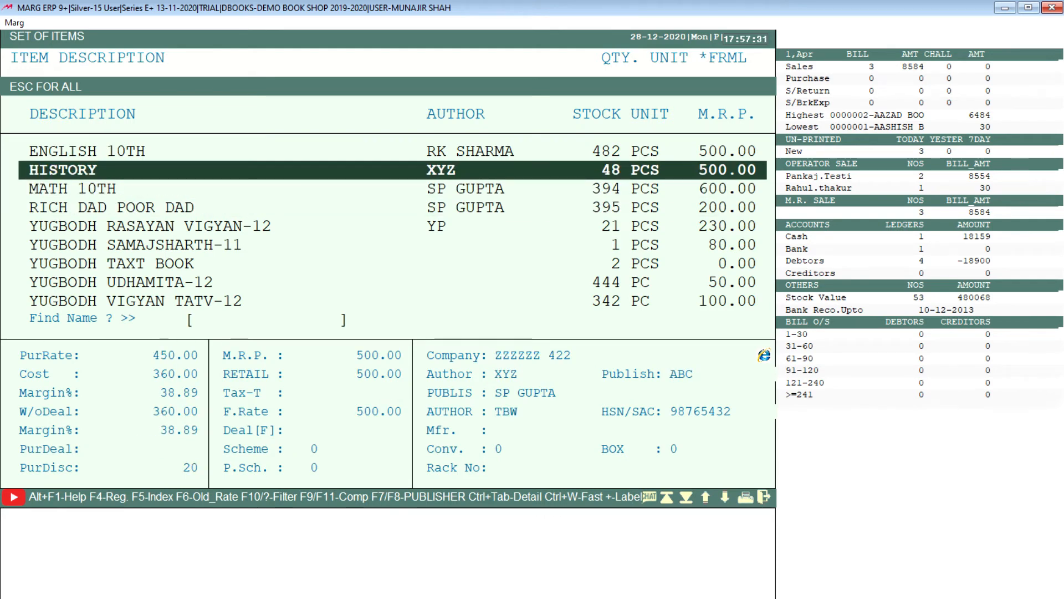
pyautogui.press('Return')
pyautogui.press('Return')
pyautogui.write('1')
pyautogui.press('Return')
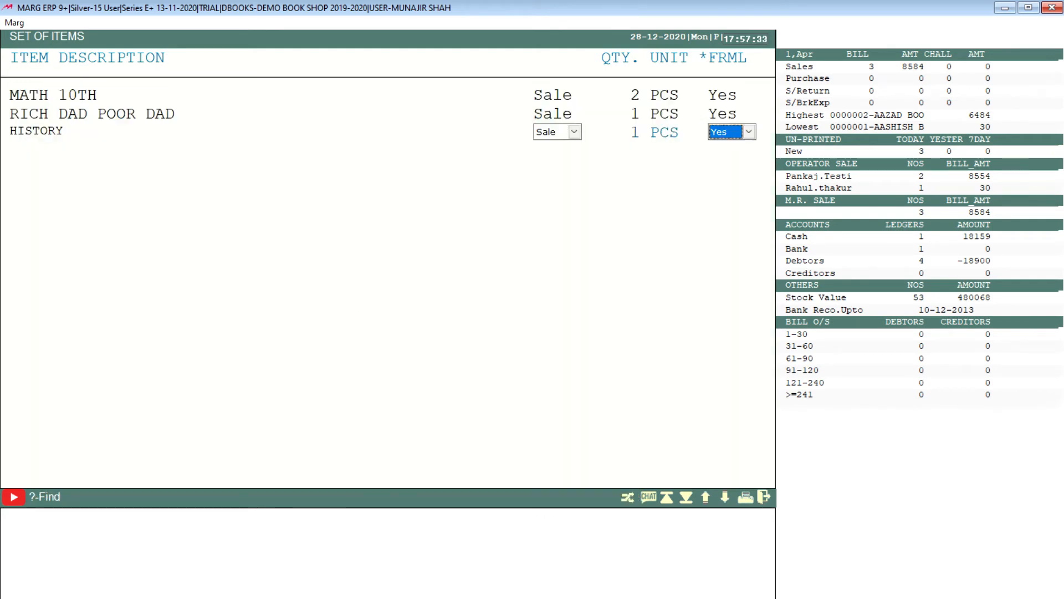
pyautogui.press('Return')
# Add ENGLISH 10TH to the set as a Sale item with quantity 3 and formula Yes.
pyautogui.press('Up')
pyautogui.press('Up')
pyautogui.press('Up')
pyautogui.press('Up')
pyautogui.press('Up')
pyautogui.press('Up')
pyautogui.press('Up')
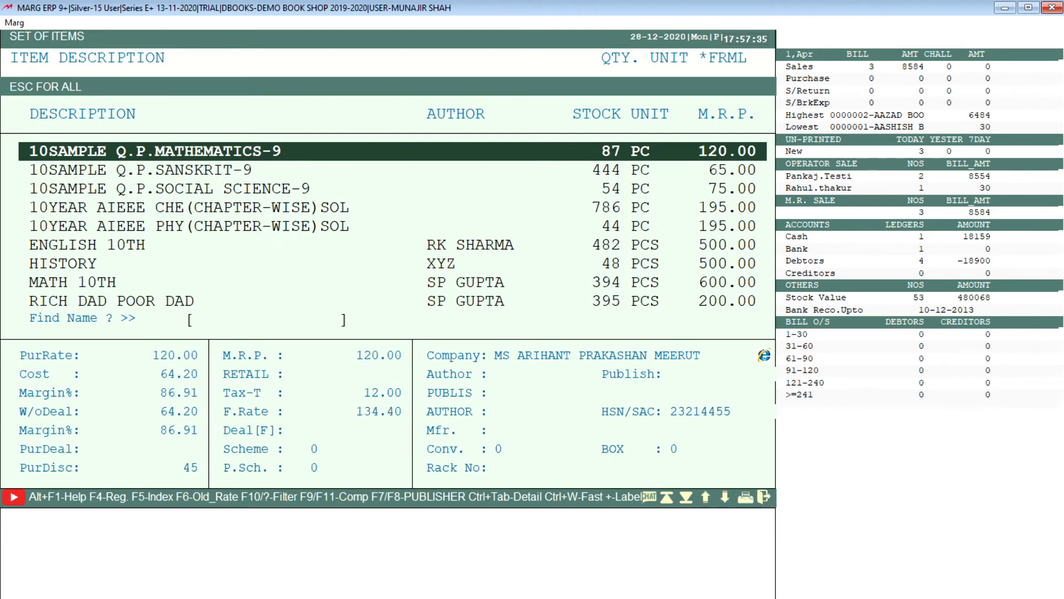
pyautogui.press('Down')
pyautogui.press('Down')
pyautogui.press('Down')
pyautogui.press('Down')
pyautogui.press('Down')
pyautogui.press('Down')
pyautogui.press('Down')
pyautogui.press('Down')
pyautogui.press('Up')
pyautogui.press('Up')
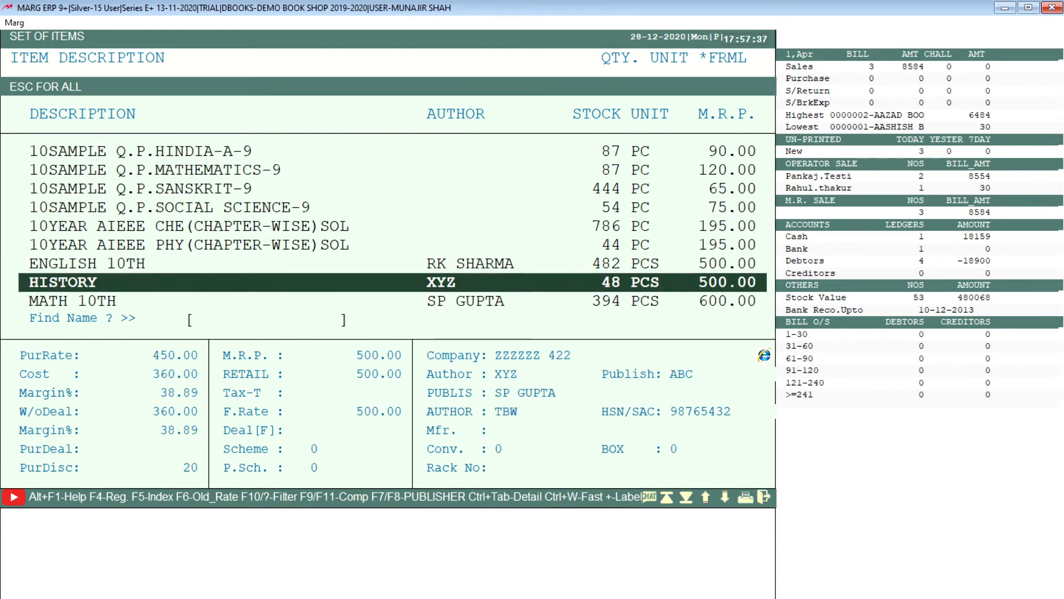
pyautogui.press('Return')
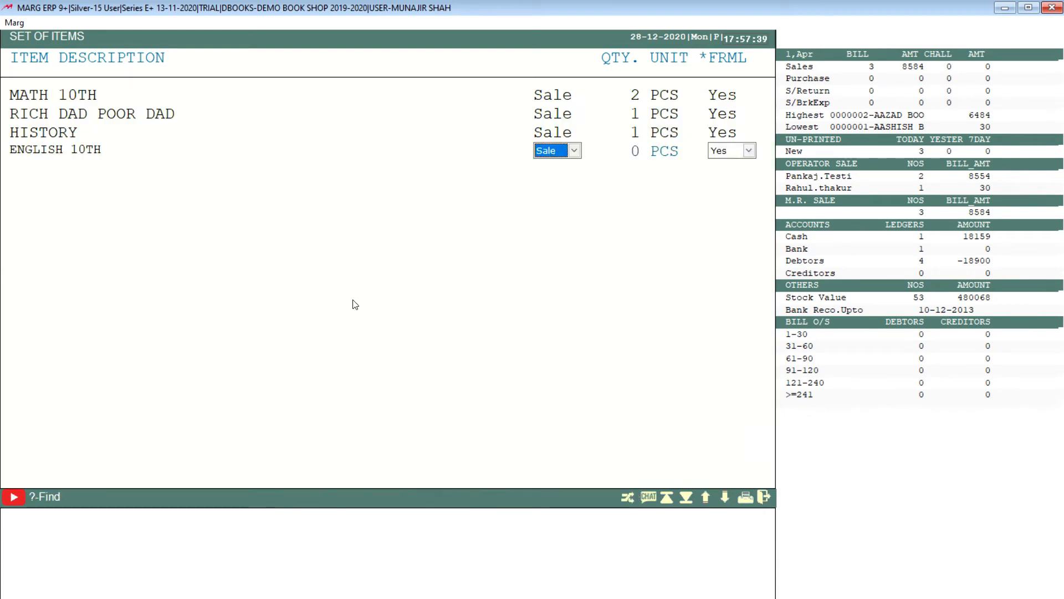
pyautogui.press('Return')
pyautogui.write('3')
pyautogui.press('Return')
pyautogui.press('Return')
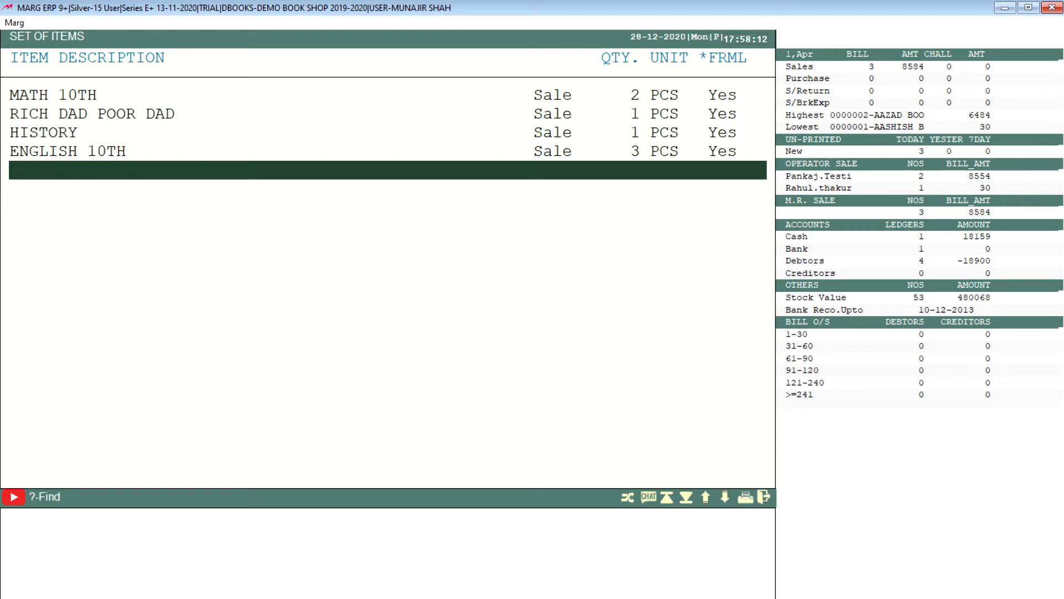
# Finish the item list and save the set of four books.
pyautogui.press('Escape')
pyautogui.press('Right')
pyautogui.press('Return')
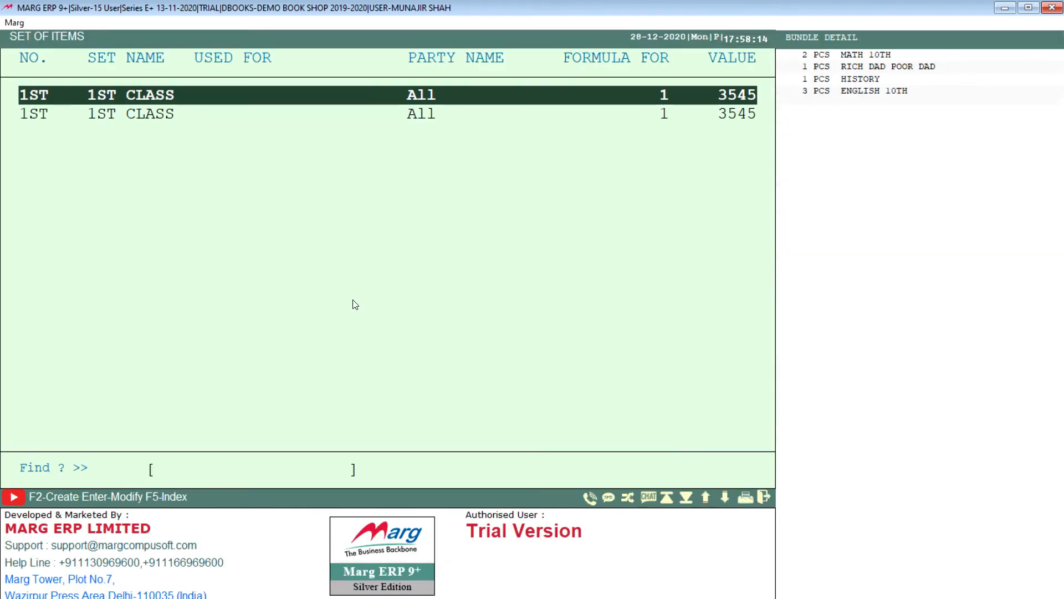
# Compare the saved 1ST CLASS item sets and their bundle details in the set list.
pyautogui.press('Down')
pyautogui.press('Up')
pyautogui.press('Down')
pyautogui.press('Up')
pyautogui.press('Down')
pyautogui.press('Up')
pyautogui.press('Down')
pyautogui.press('Up')
pyautogui.press('Down')
# Leave the set list and open a new sale entry.
pyautogui.press('Escape')
pyautogui.press('alt')
pyautogui.press('Right')
pyautogui.press('Down')
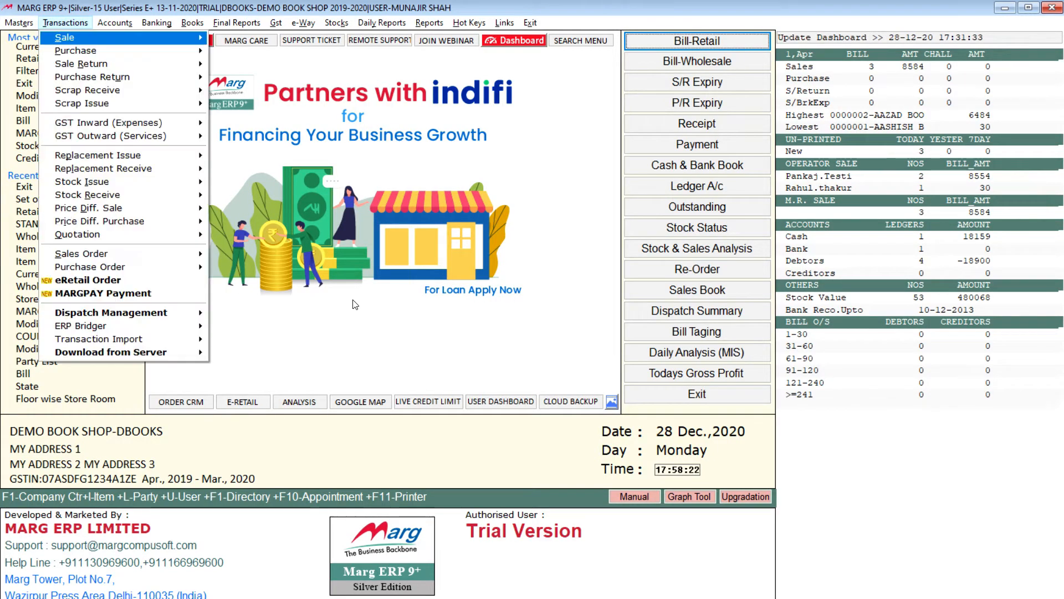
pyautogui.press('Return')
# Accept 31-03-2020 as the bill date, allow the mismatch with the current date, and proceed to the item lines.
pyautogui.press('Return')
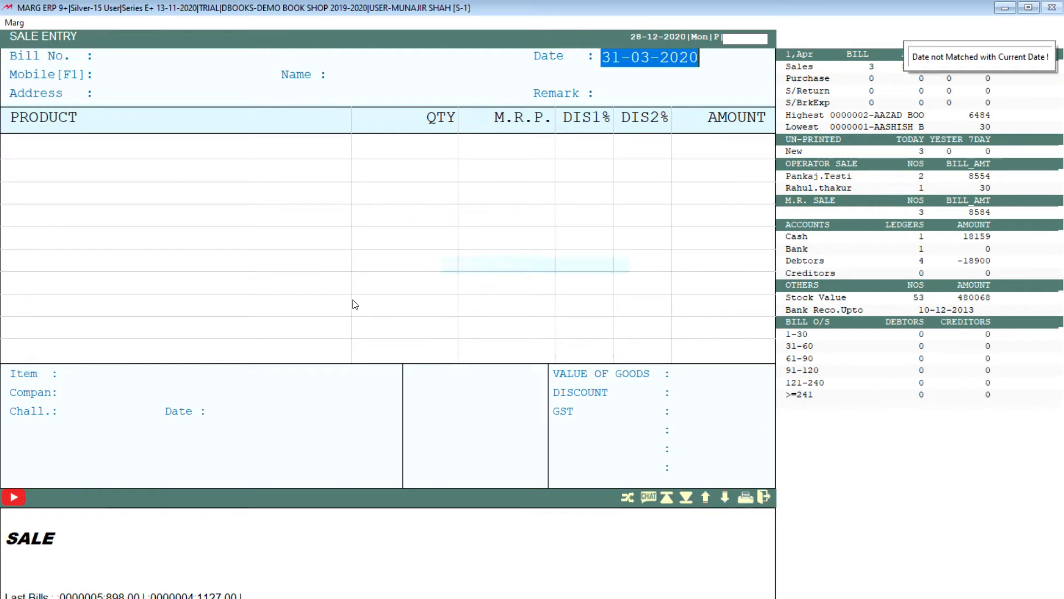
pyautogui.press('Return')
pyautogui.press('Return')
pyautogui.press('Return')
pyautogui.press('Left')
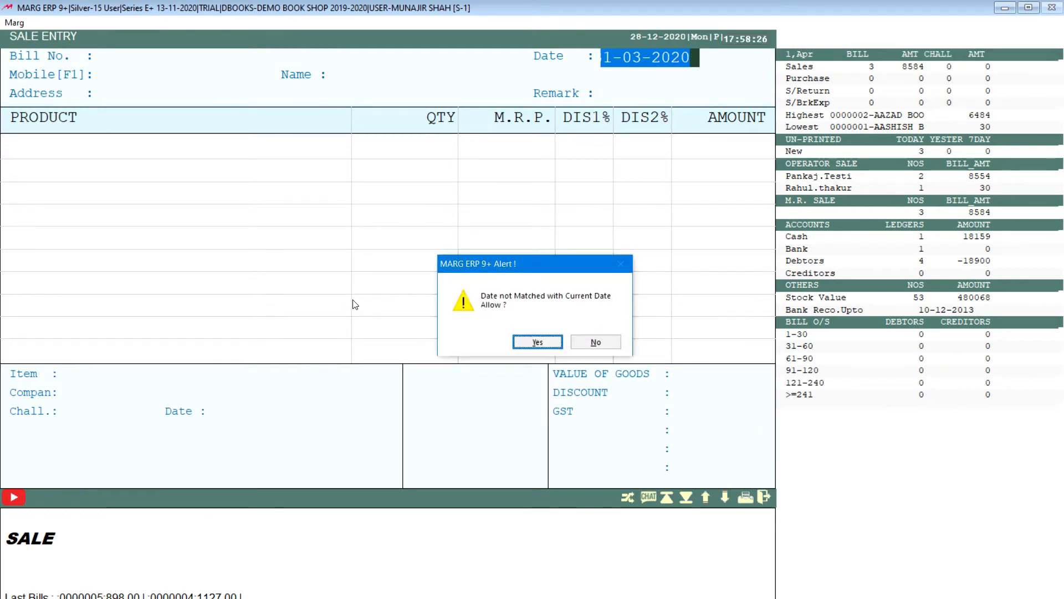
pyautogui.press('Return')
pyautogui.press('Return')
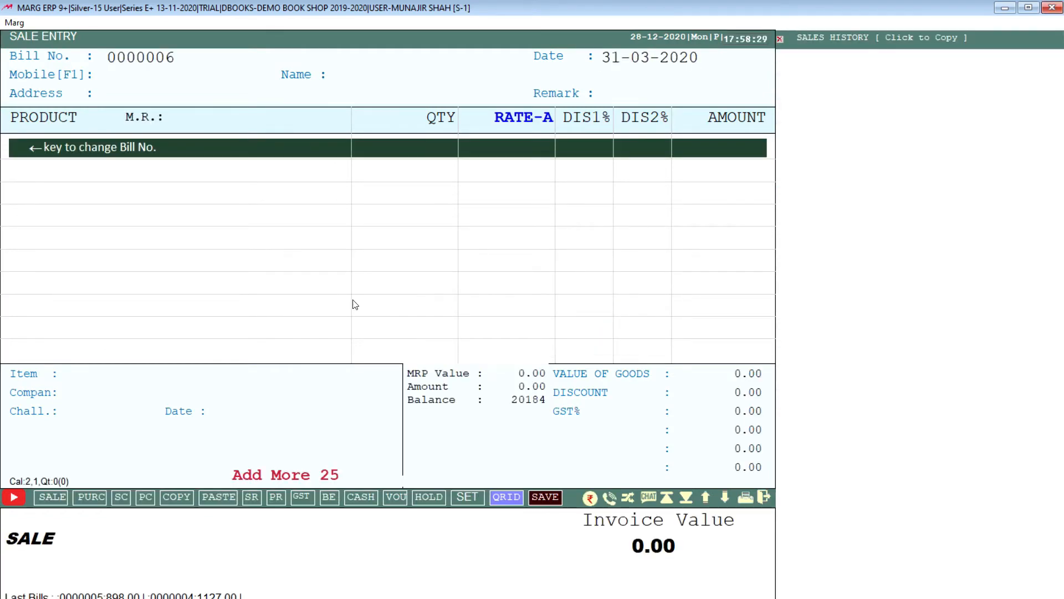
# Insert the set of items 1ST into the bill with a formula multiplier of 1 and acknowledge the stock alert.
pyautogui.press('alt')
pyautogui.hotkey('alt', 's')
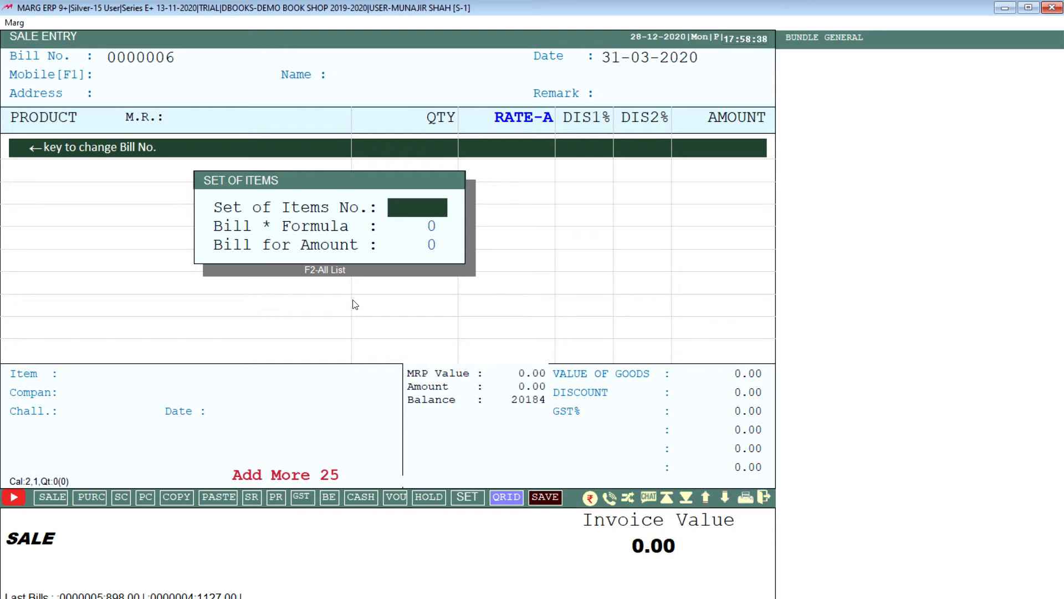
pyautogui.write('1ST')
pyautogui.press('Return')
pyautogui.write('1')
pyautogui.press('Return')
pyautogui.press('Return')
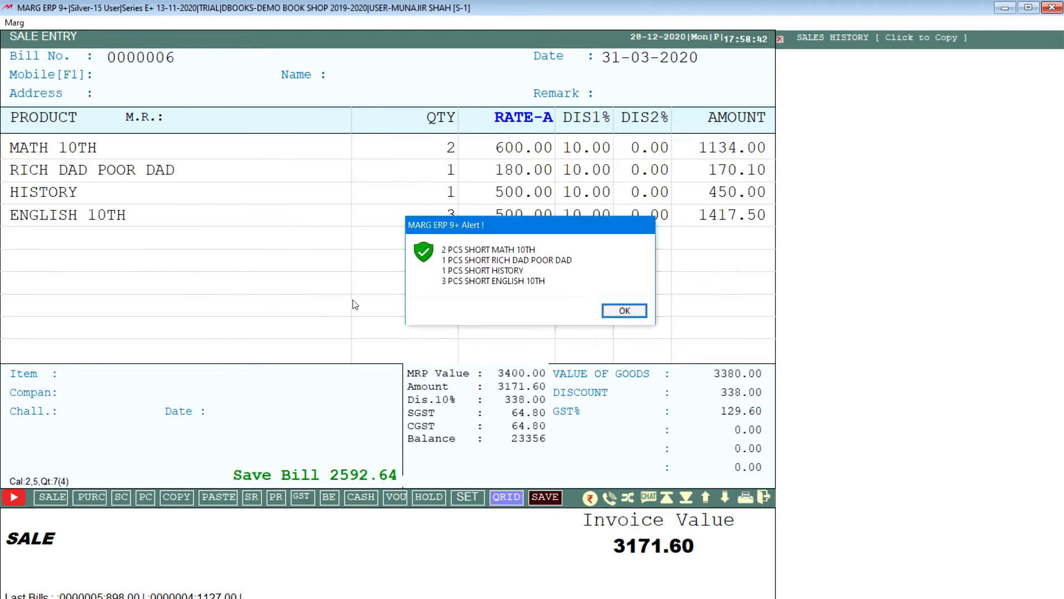
pyautogui.press('Return')
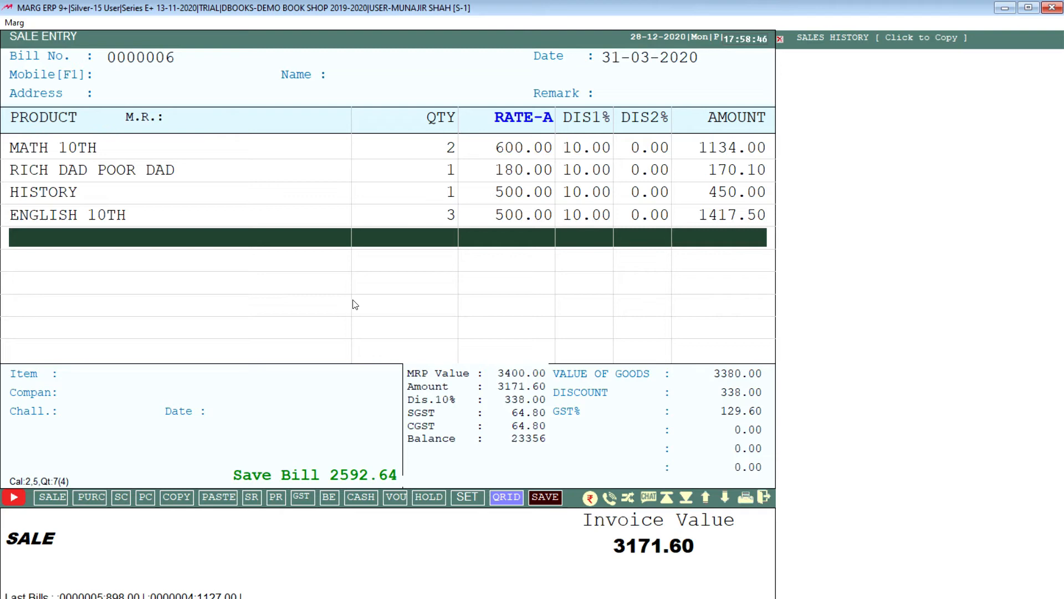
# Review the quantity, rate, discount and amount of each book that the set added to the bill.
pyautogui.press('Up')
pyautogui.press('Up')
pyautogui.press('Up')
pyautogui.press('Up')
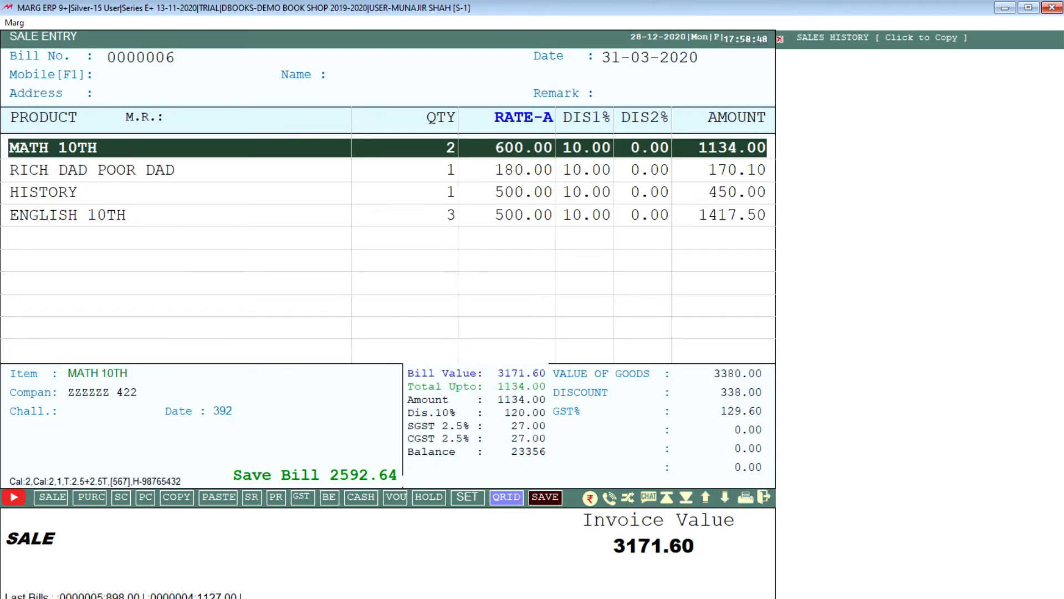
pyautogui.press('Down')
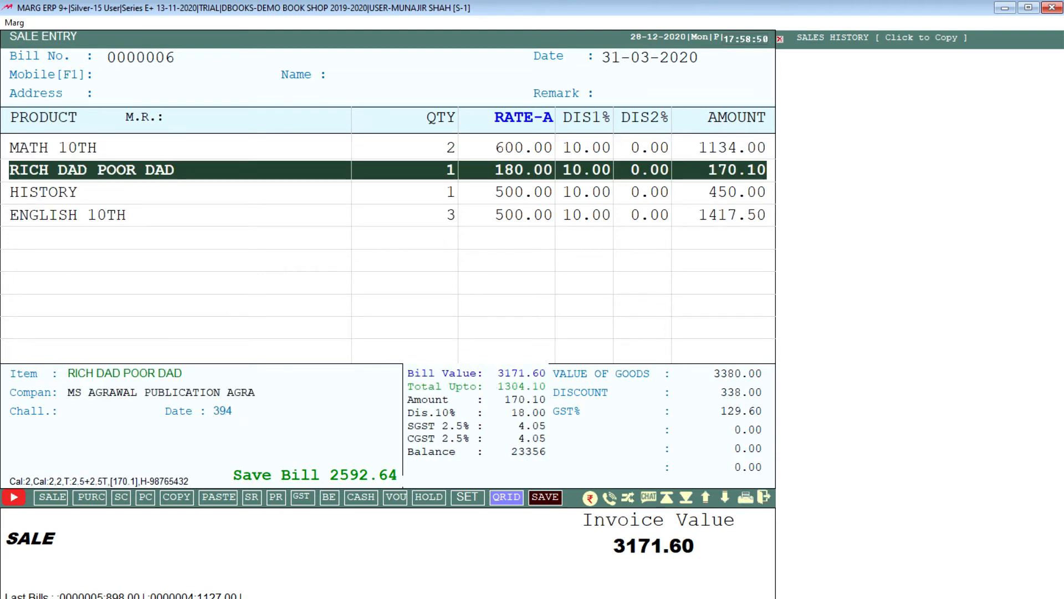
pyautogui.press('Down')
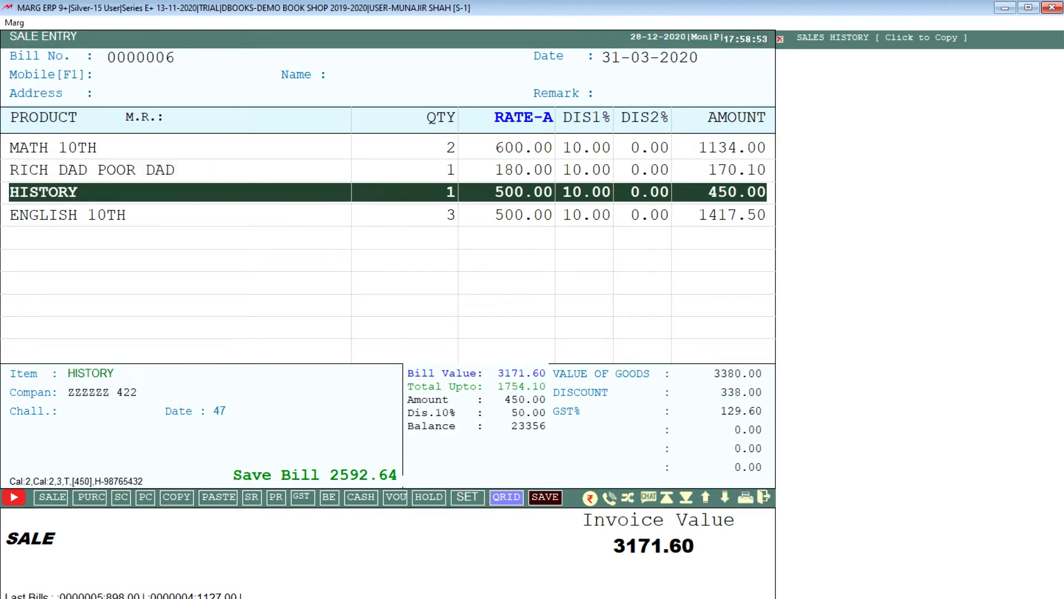
pyautogui.press('Down')
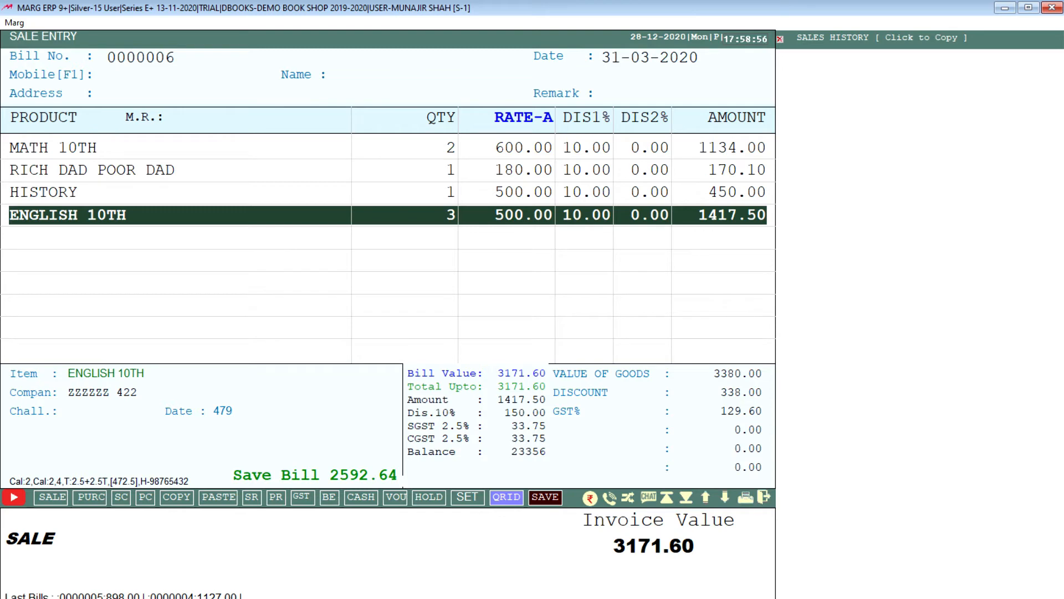
pyautogui.press('Down')
pyautogui.press('Up')
pyautogui.press('Up')
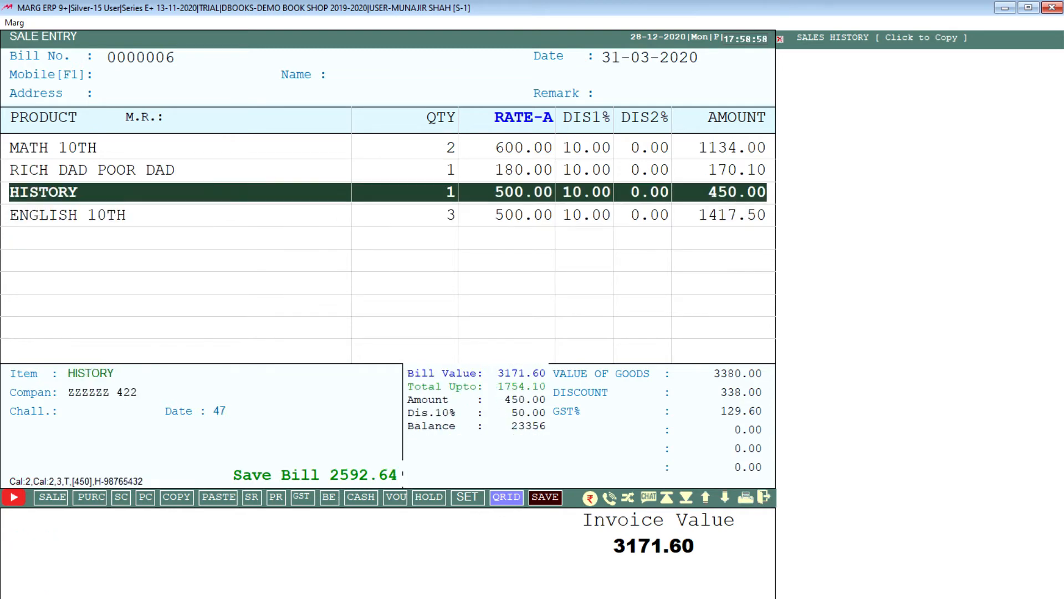
pyautogui.press('Up')
pyautogui.press('Up')
pyautogui.press('Down')
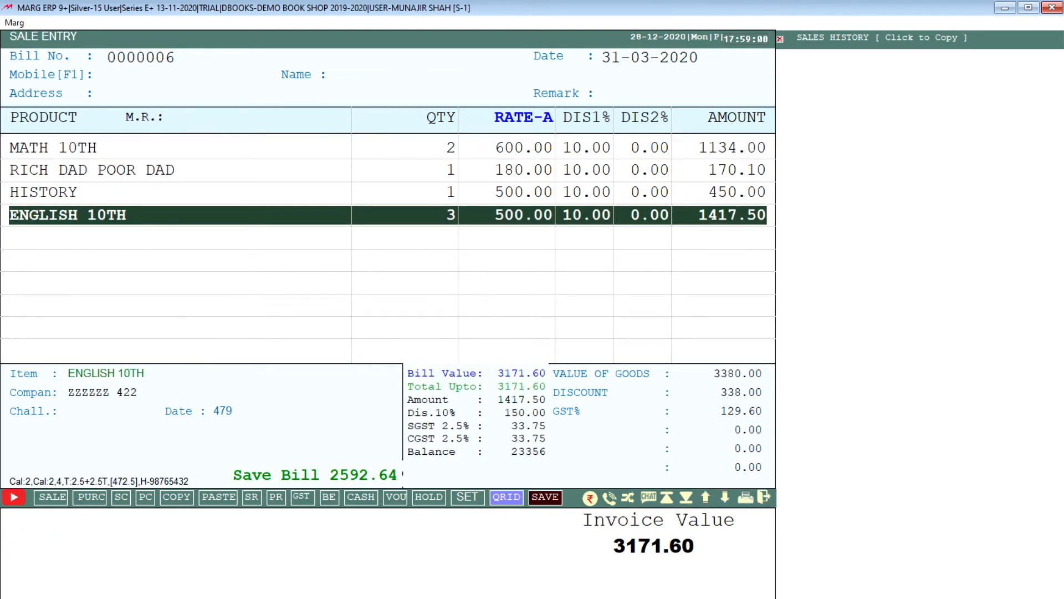
pyautogui.press('Down')
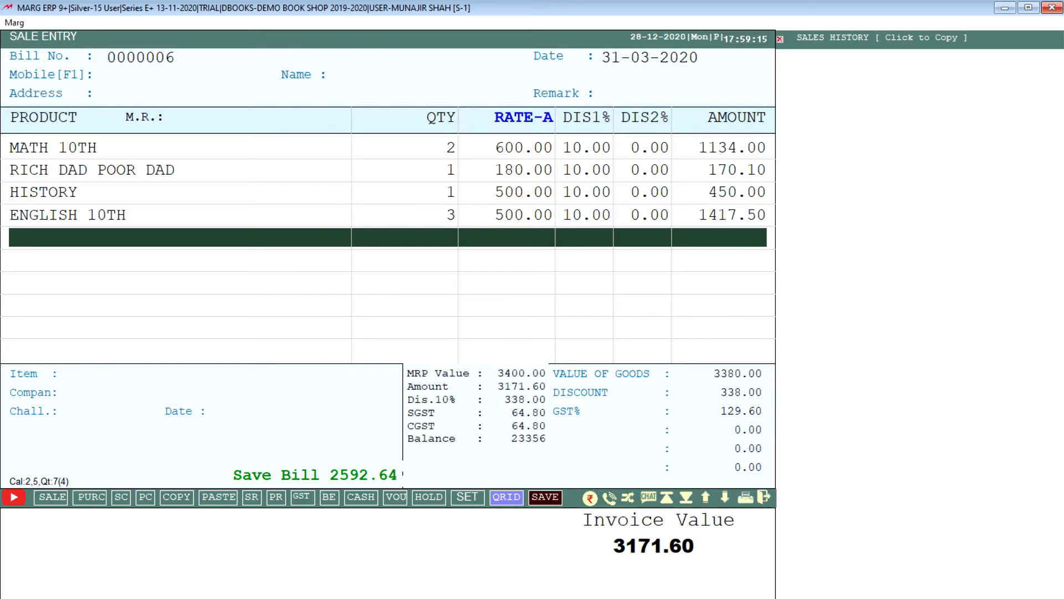
# Proceed to the bill's payment and record 4000 received in cash, leaving the remark and detail blank.
pyautogui.press('Tab')
pyautogui.press('Return')
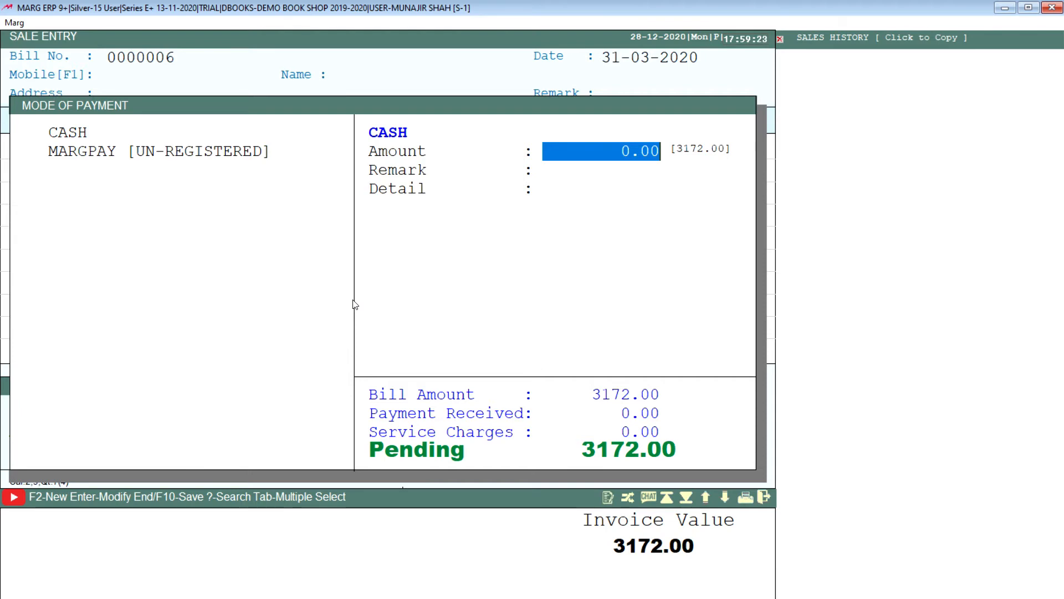
pyautogui.write('4000')
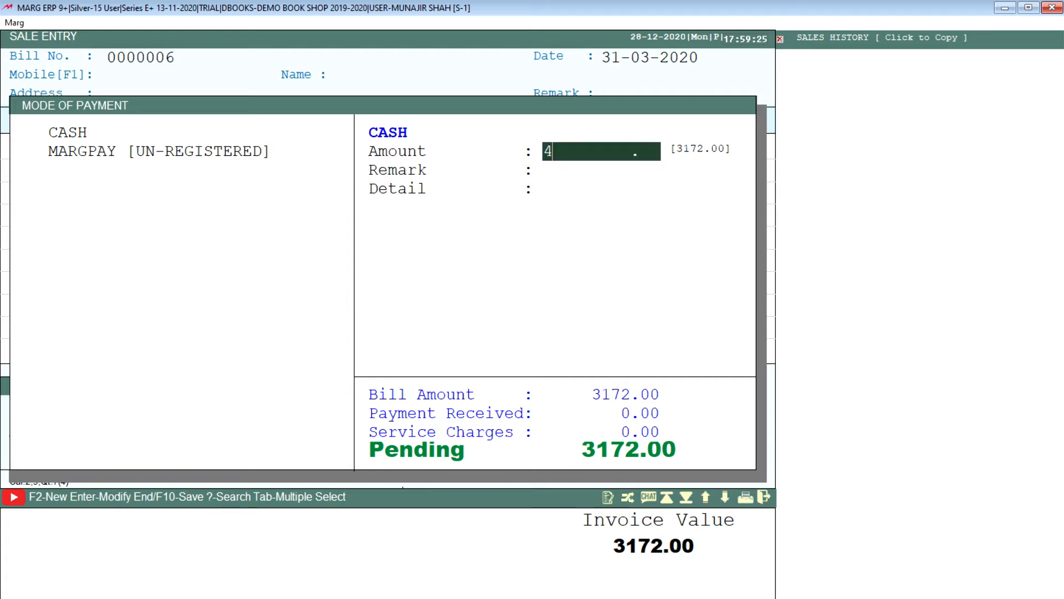
pyautogui.press('Return')
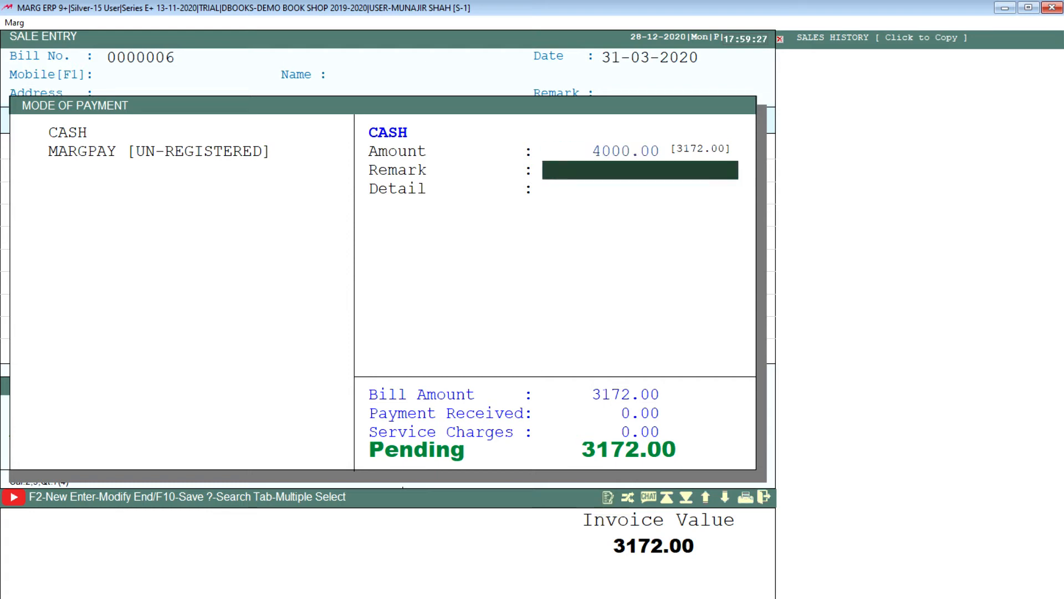
pyautogui.press('Return')
pyautogui.press('Return')
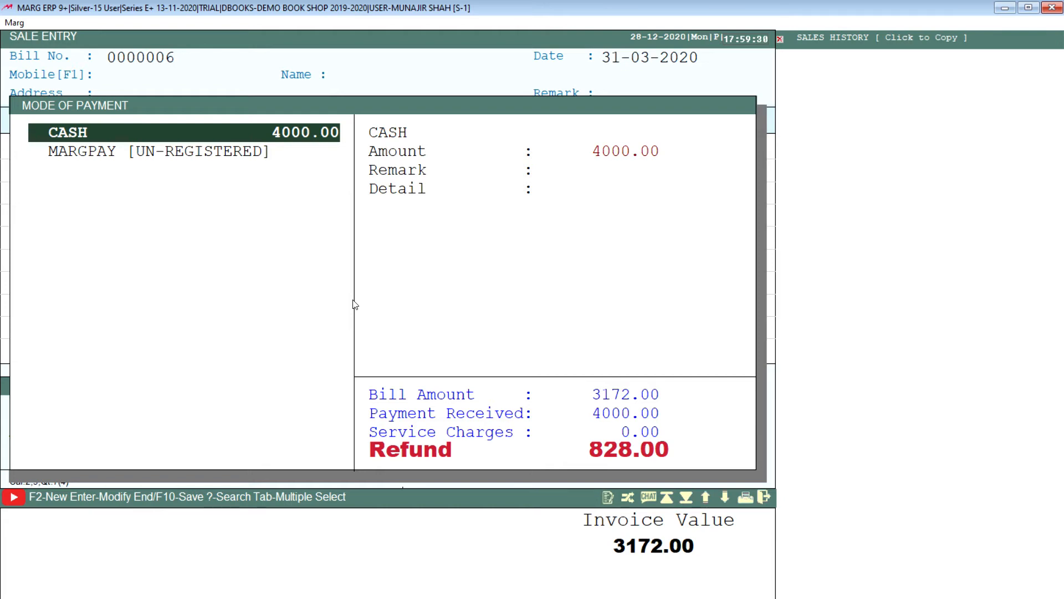
# Save the bill with its cash payment and skip printing copies.
pyautogui.press('Escape')
pyautogui.press('Return')
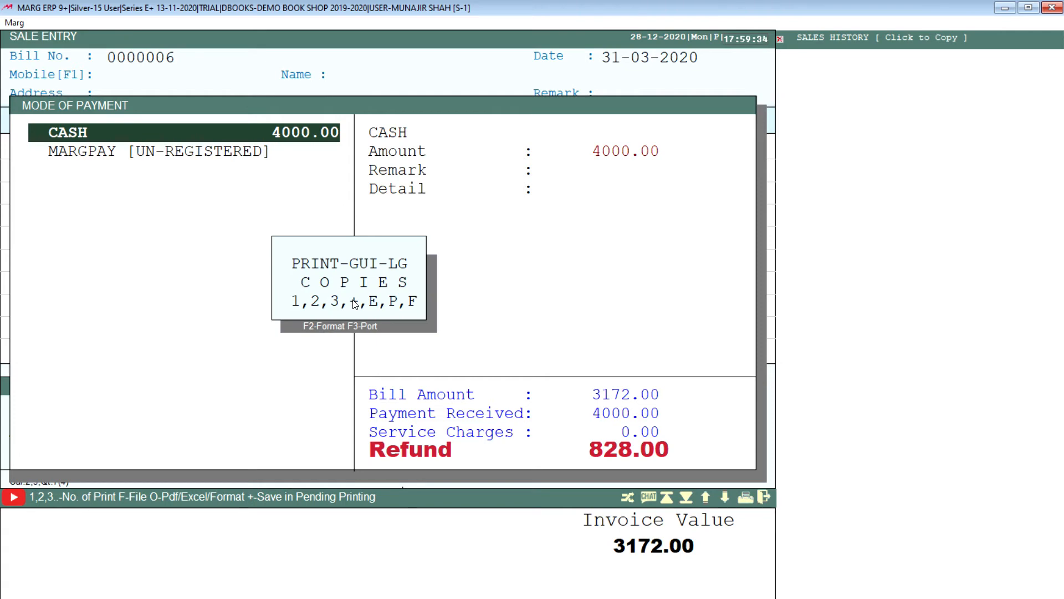
pyautogui.press('Escape')
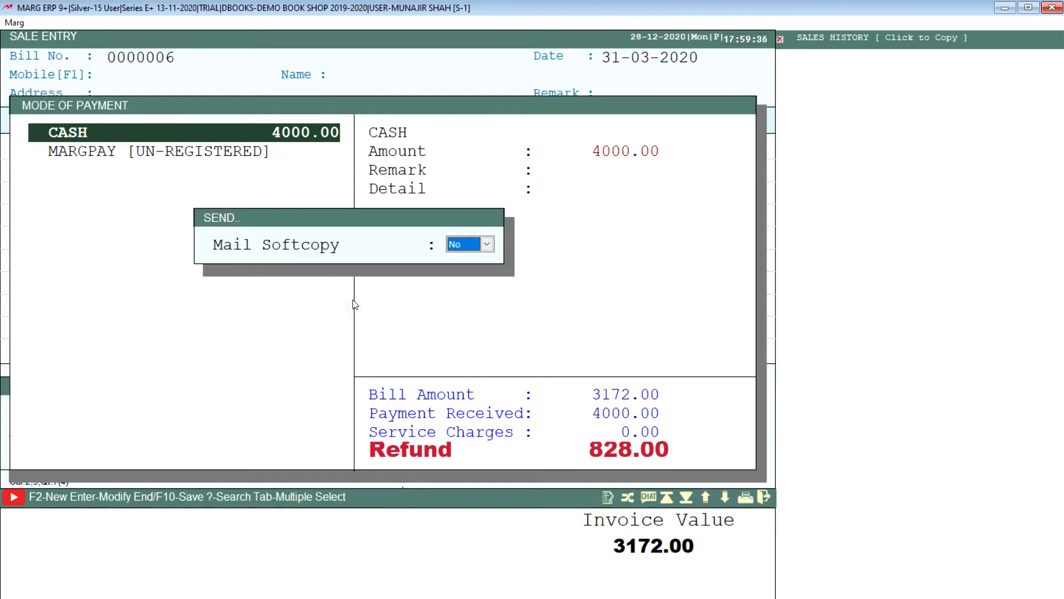
# Decline mailing a softcopy of the saved bill and leave sale entry.
pyautogui.press('Return')
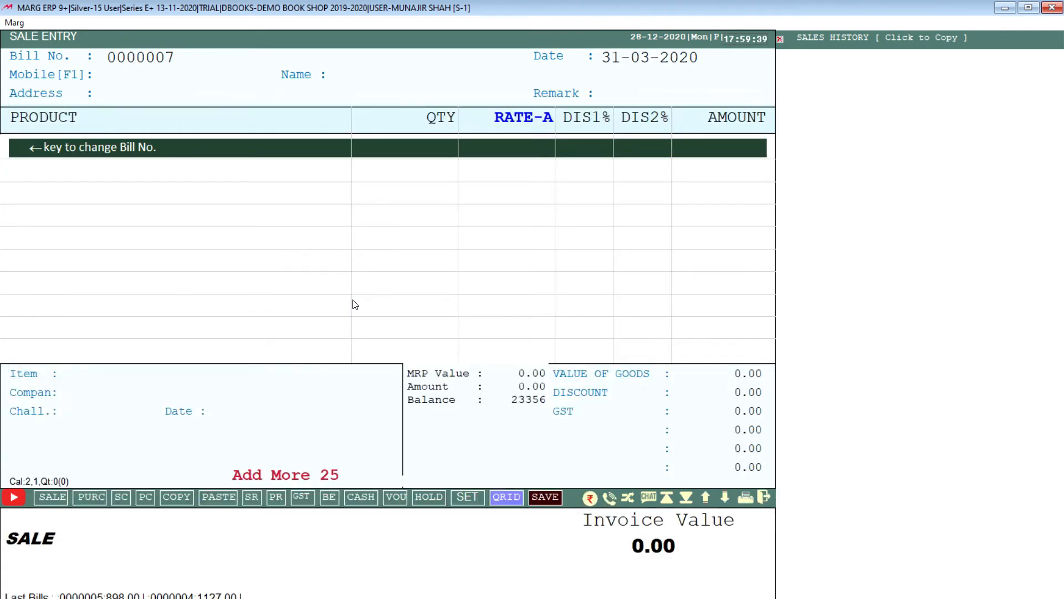
pyautogui.press('Escape')
pyautogui.press('Escape')
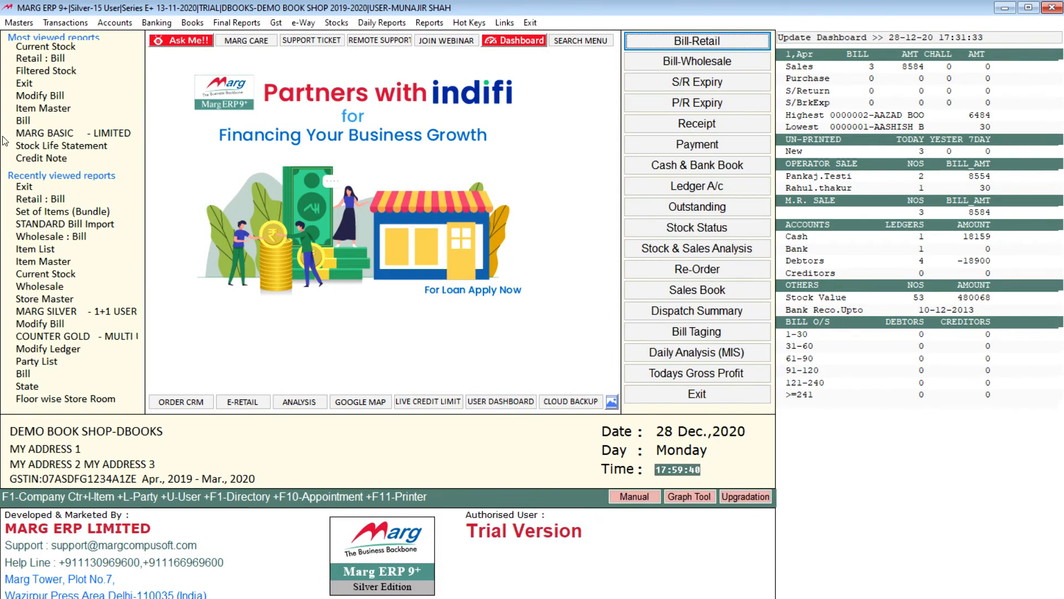
# Start a new ledger under the SUNDRY DEBTORS account group.
pyautogui.click(28, 23)
pyautogui.moveTo(83, 76)
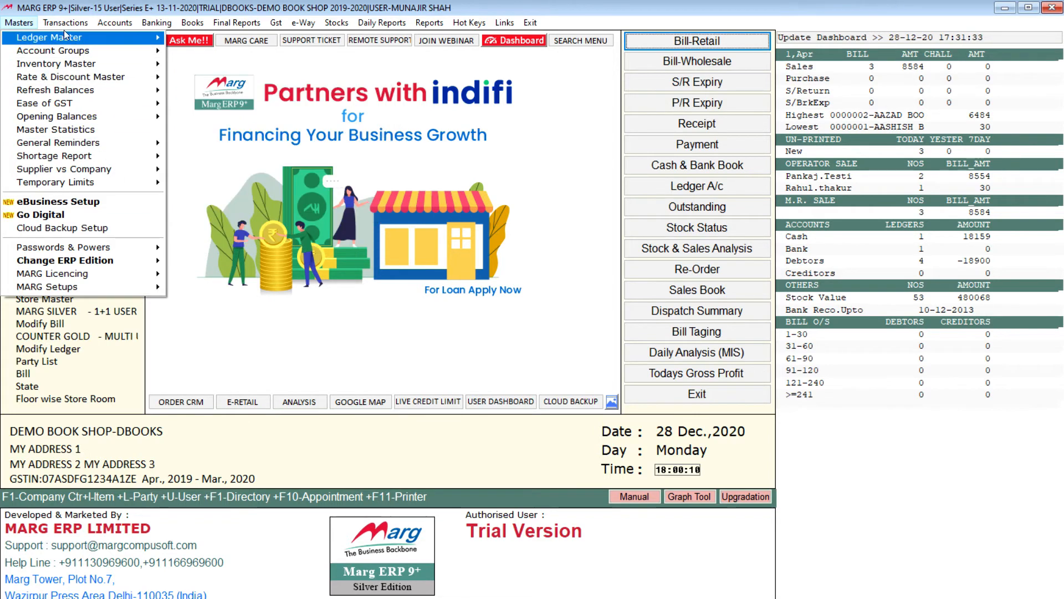
pyautogui.moveTo(65, 25)
pyautogui.moveTo(125, 29)
pyautogui.moveTo(264, 38)
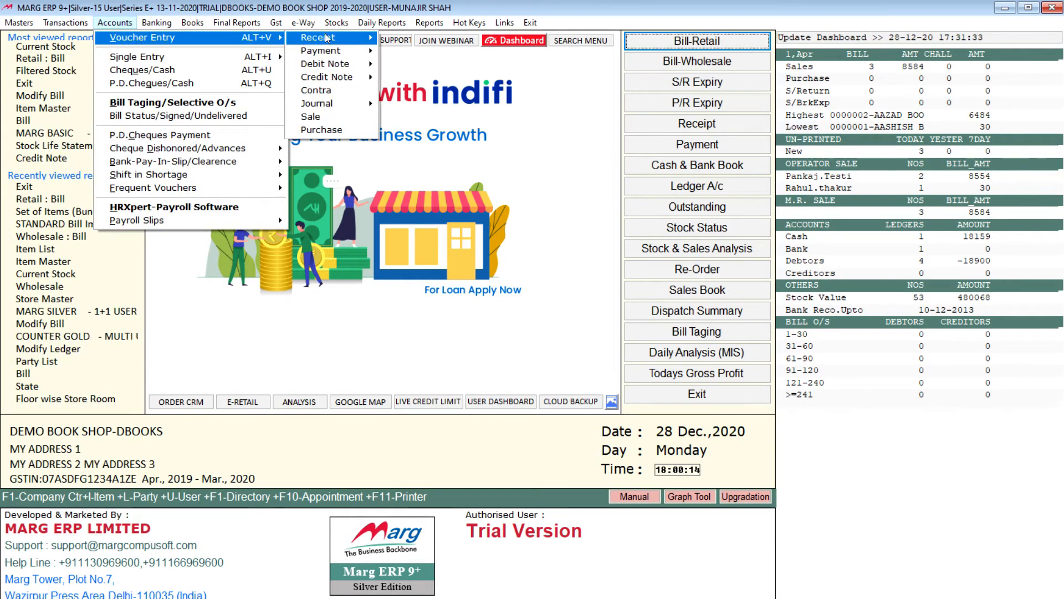
pyautogui.moveTo(335, 40)
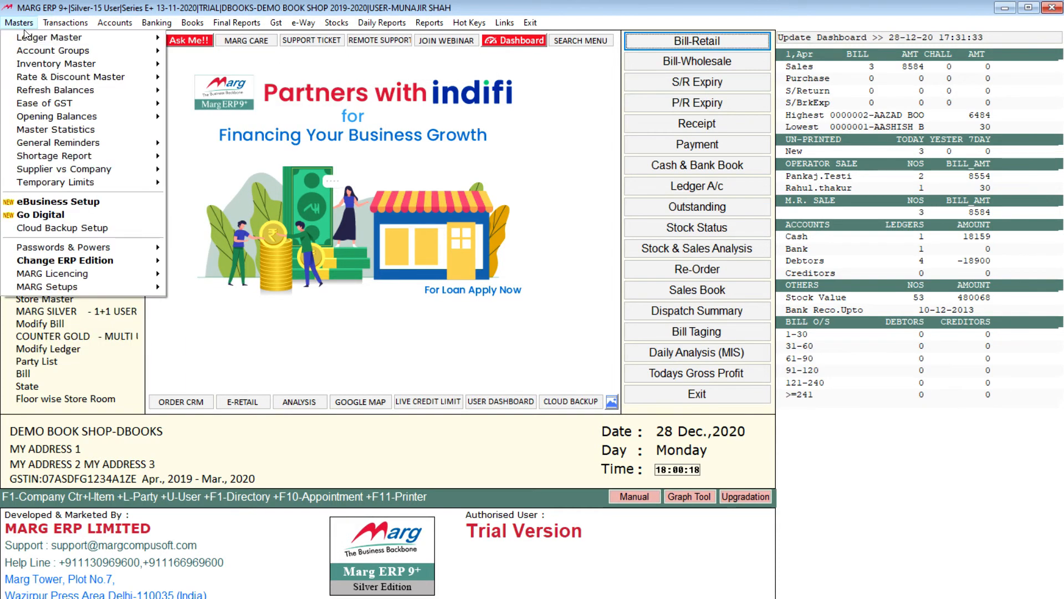
pyautogui.moveTo(23, 25)
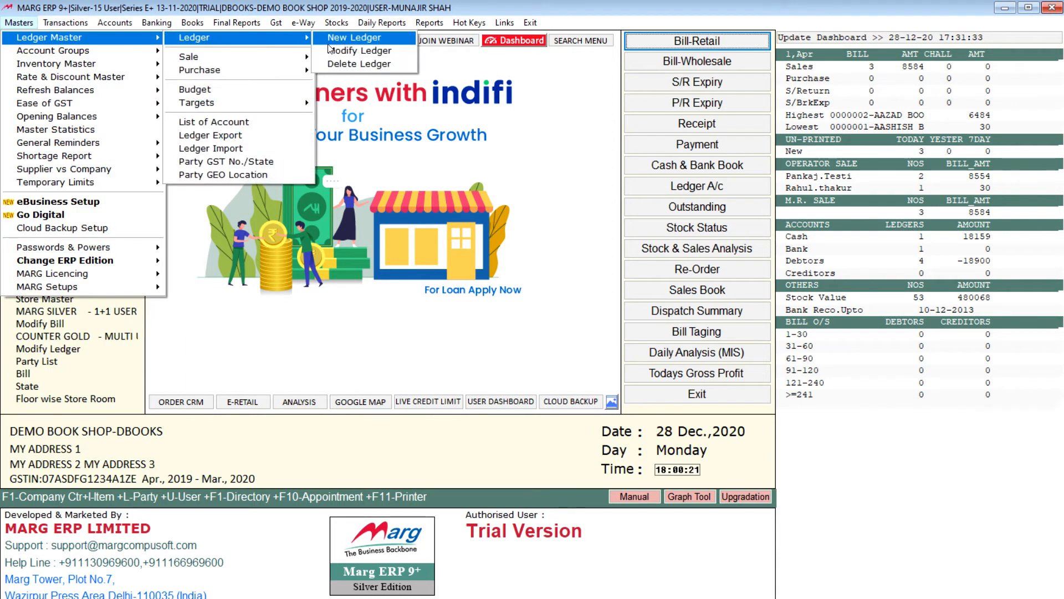
pyautogui.click(373, 39)
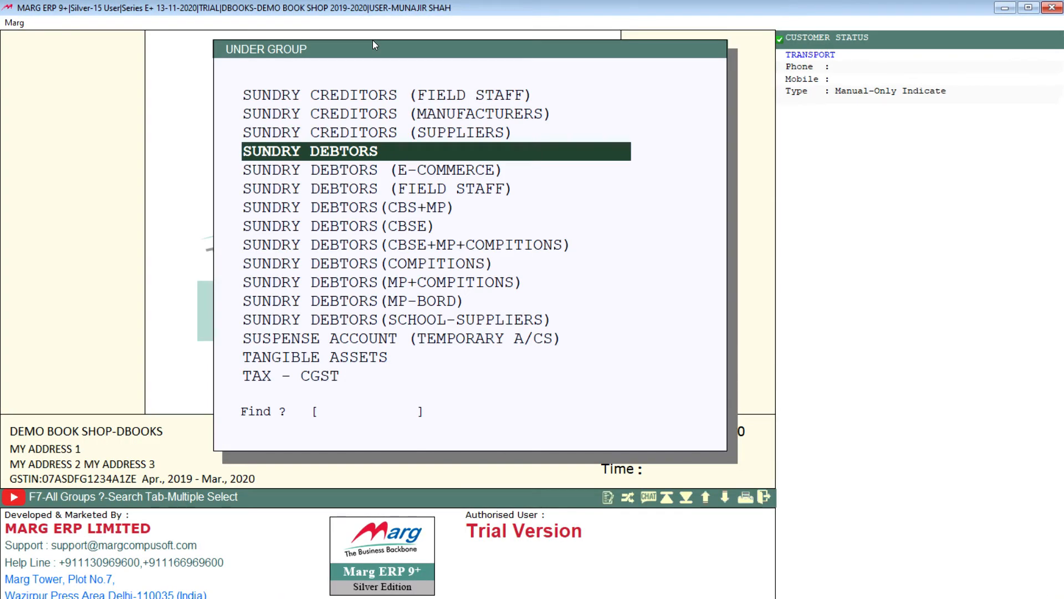
pyautogui.press('Return')
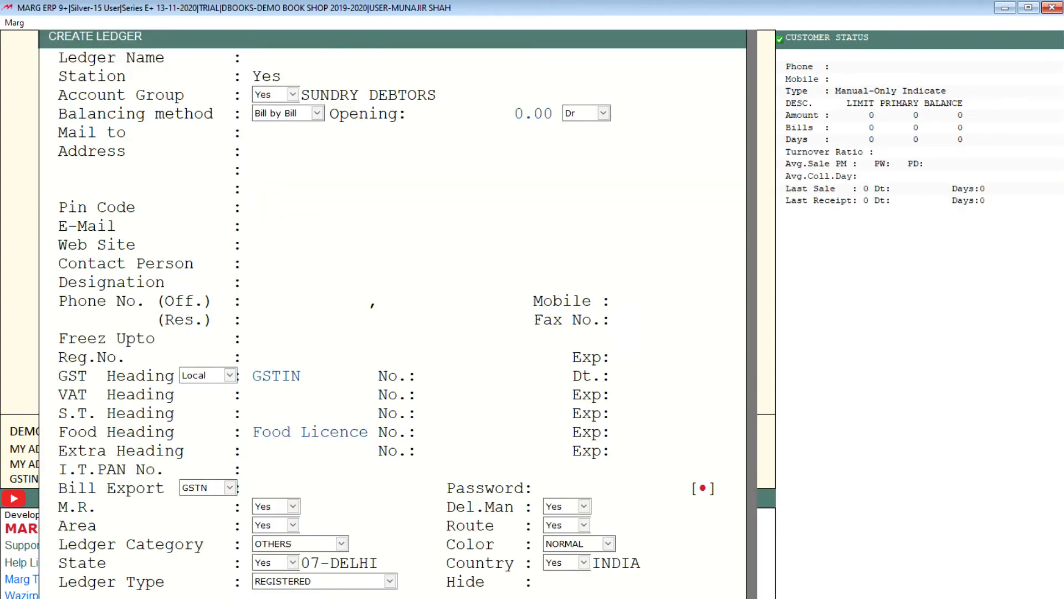
# Enter the customer's full name followed by DELHI as the ledger name, leaving the address and pin code blank.
pyautogui.write('RAHUL G')
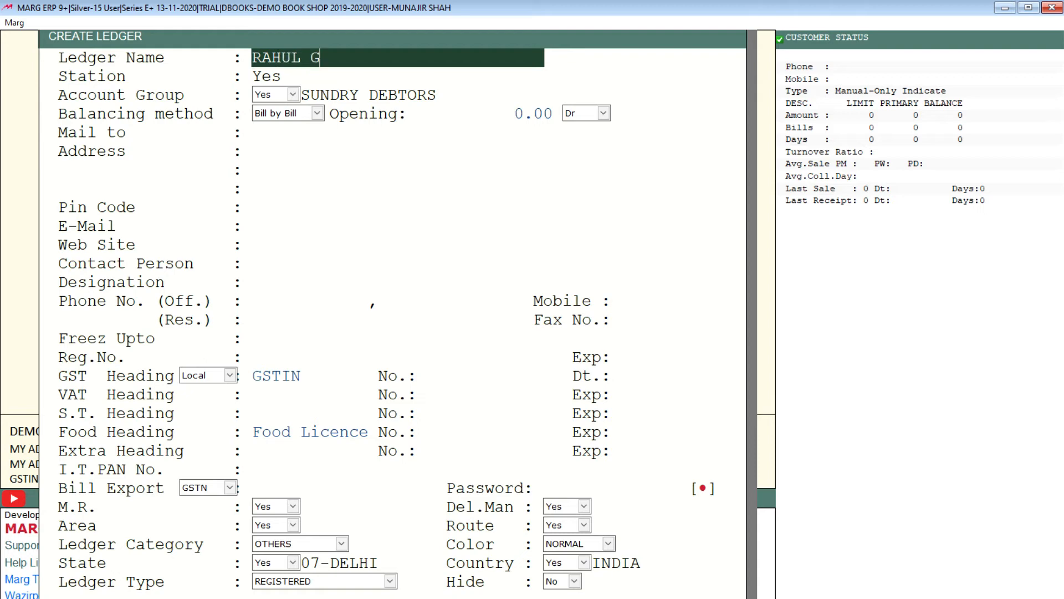
pyautogui.write('UPTA')
pyautogui.write('DELHI')
pyautogui.press('Return')
pyautogui.press('Return')
pyautogui.press('Return')
pyautogui.press('Return')
pyautogui.press('Return')
pyautogui.press('Return')
pyautogui.press('Return')
pyautogui.press('Return')
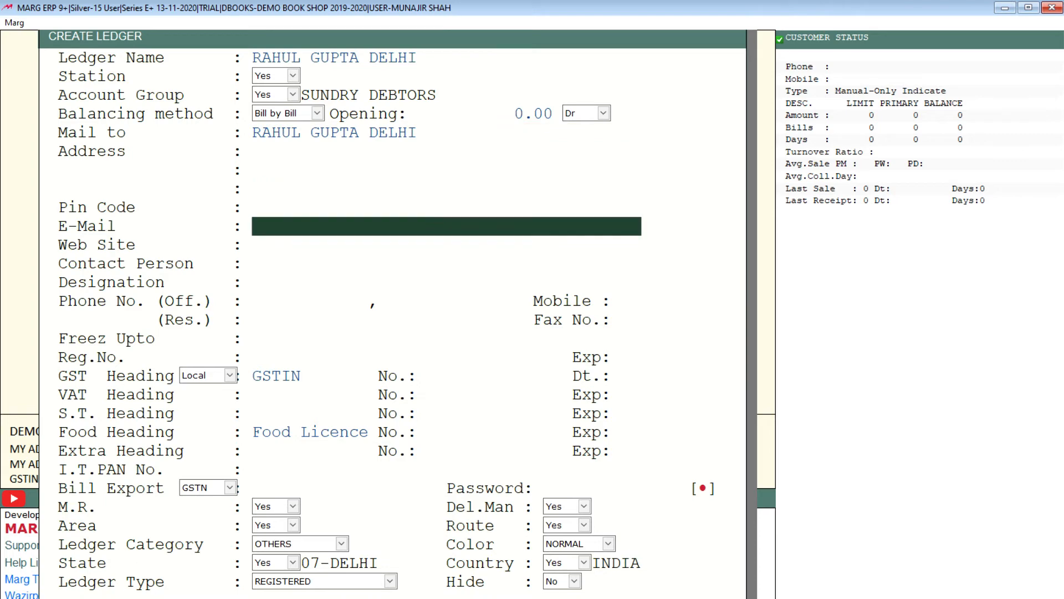
# Save the ledger with its e-mail, web site, contact person and designation left blank, and leave ledger creation.
pyautogui.press('Return')
pyautogui.press('Return')
pyautogui.press('Return')
pyautogui.press('Return')
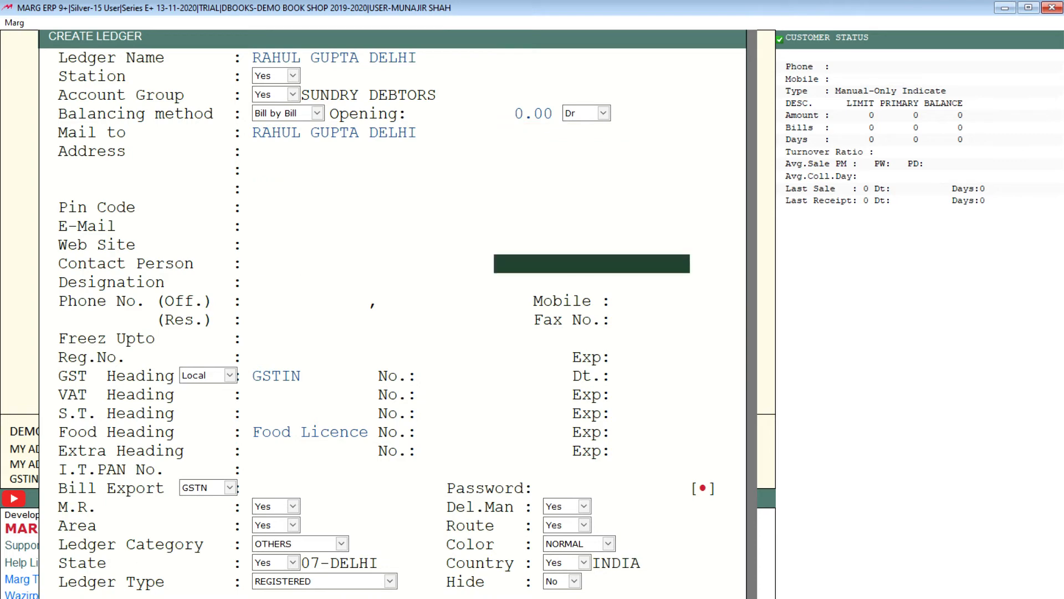
pyautogui.press('Return')
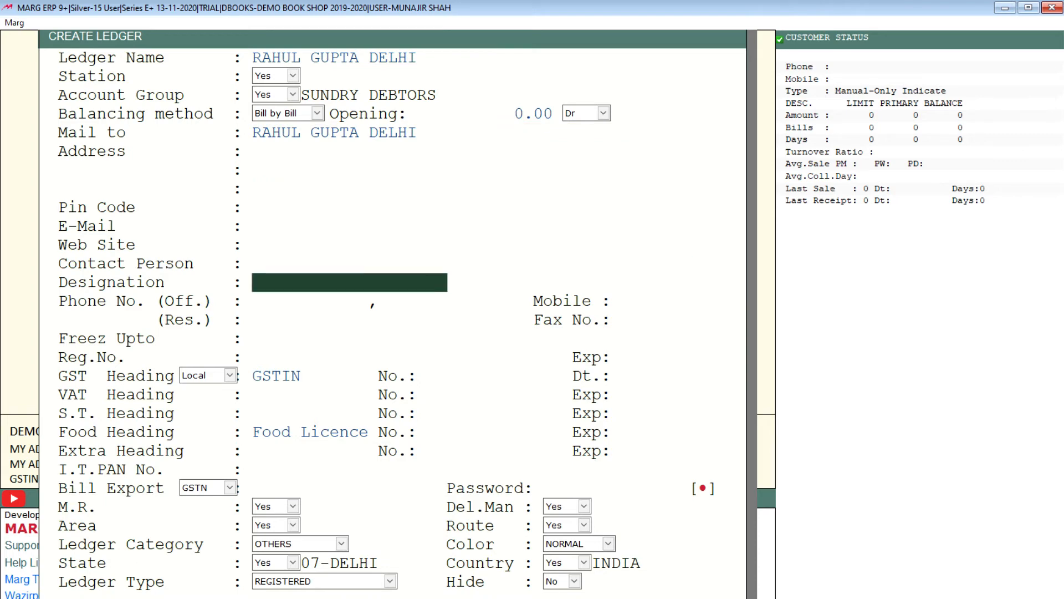
pyautogui.press('pagedown')
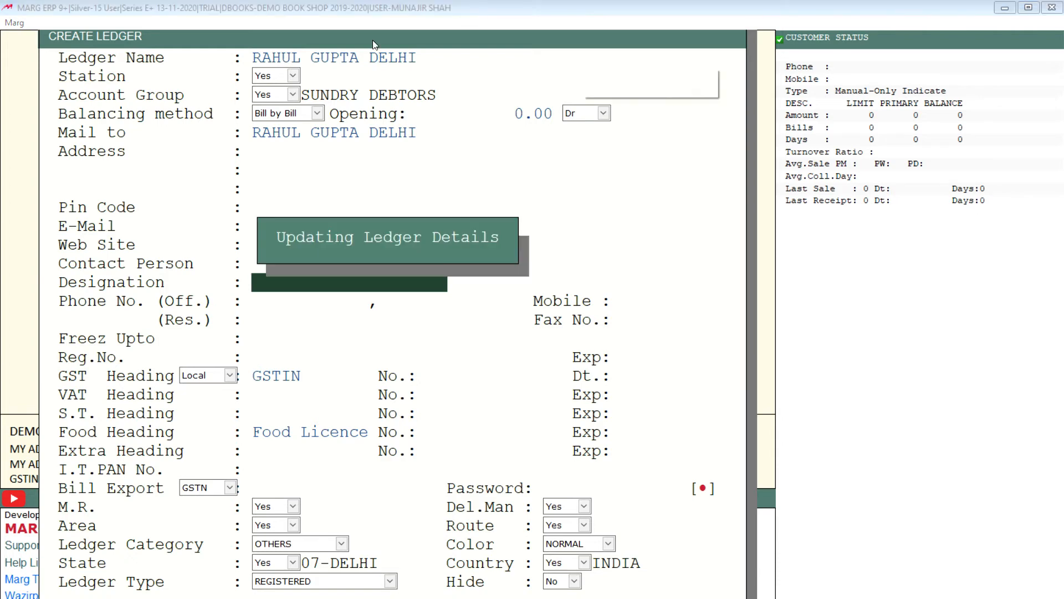
pyautogui.press('pagedown')
pyautogui.press('Escape')
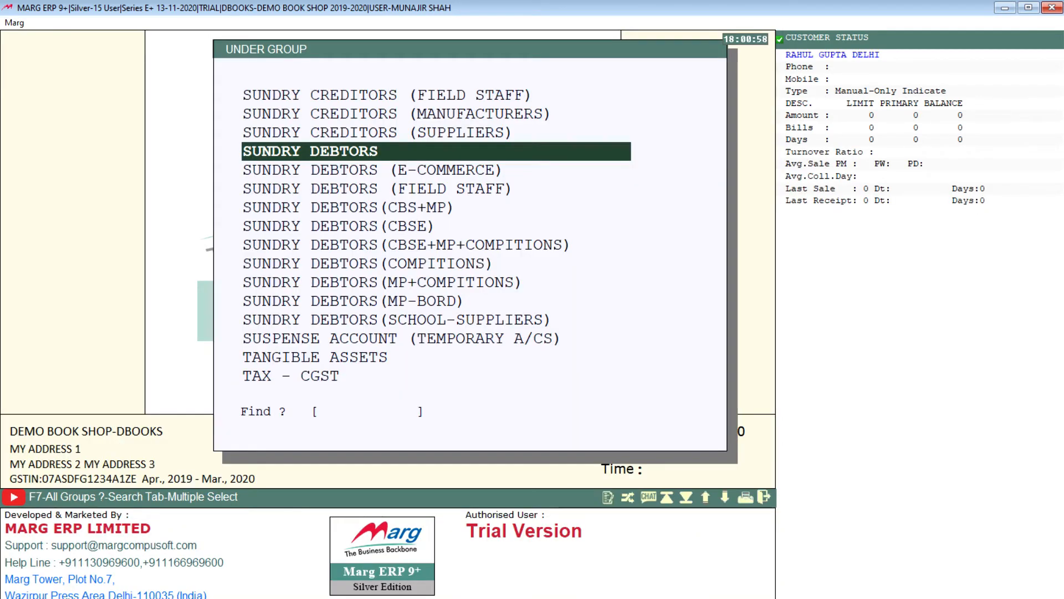
pyautogui.press('Escape')
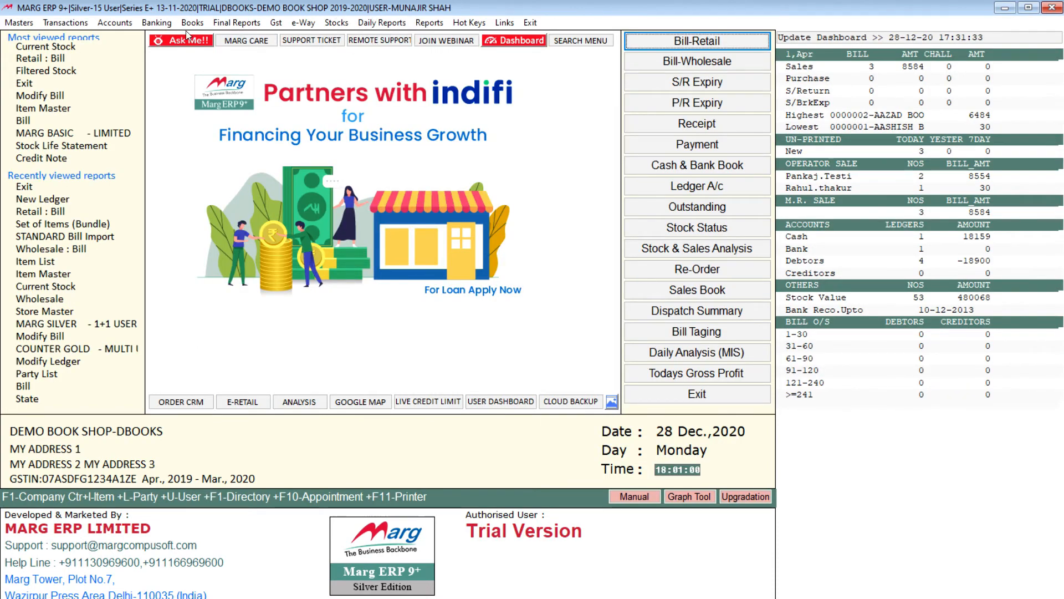
pyautogui.click(66, 23)
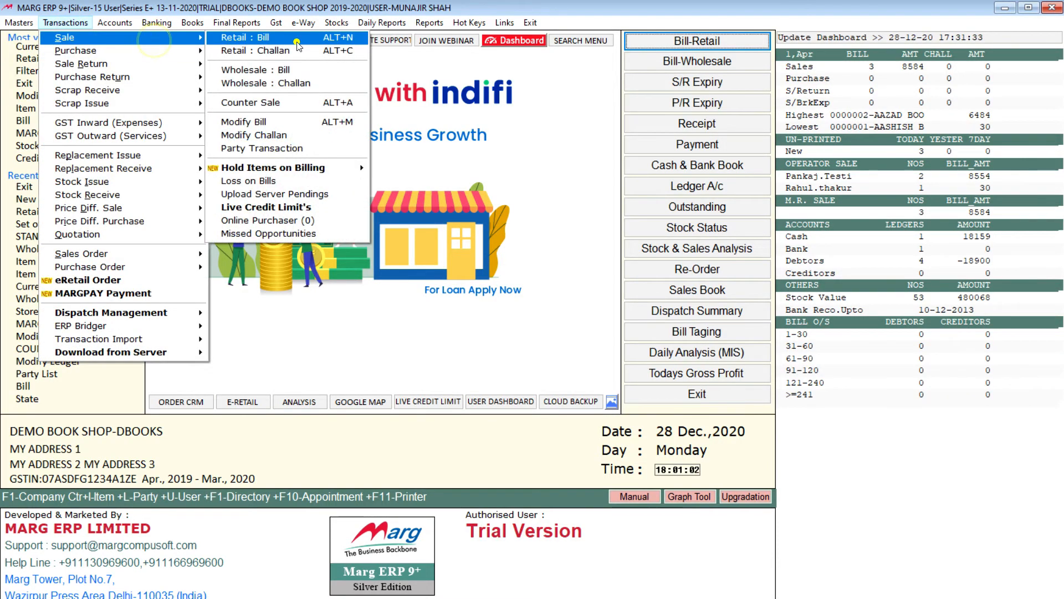
pyautogui.click(299, 46)
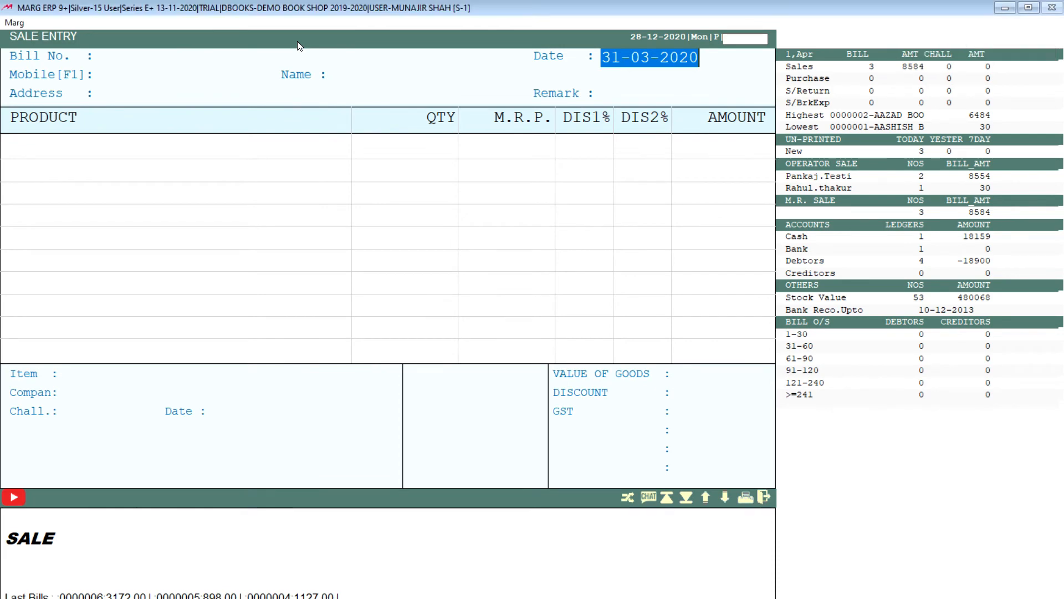
pyautogui.press('Return')
pyautogui.press('Return')
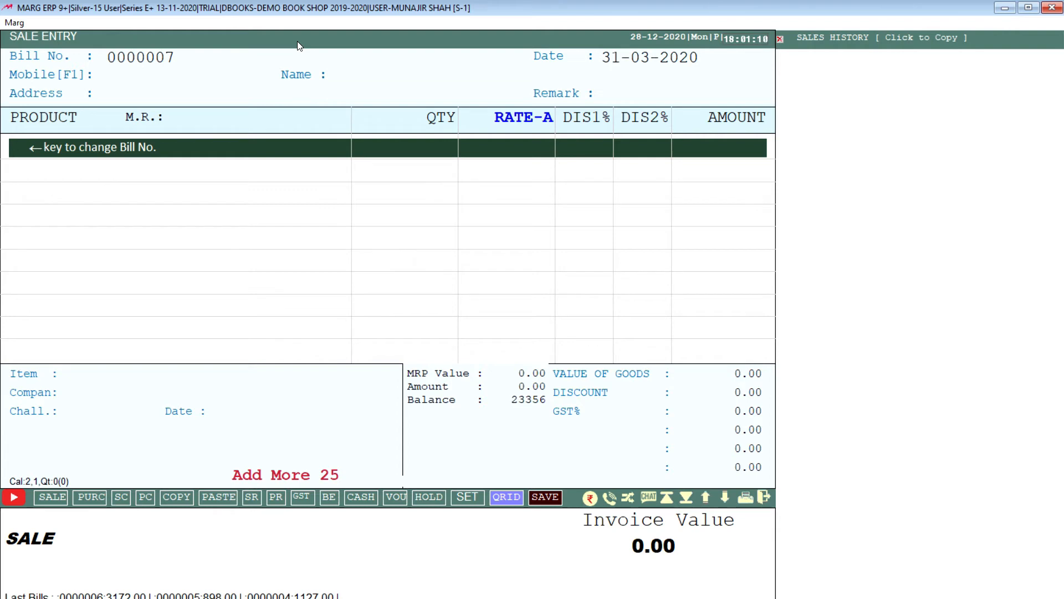
pyautogui.press('Escape')
# Search all controls in the Control Room for ASK LEDGER.
pyautogui.press('alt')
pyautogui.press('Down')
pyautogui.press('Up')
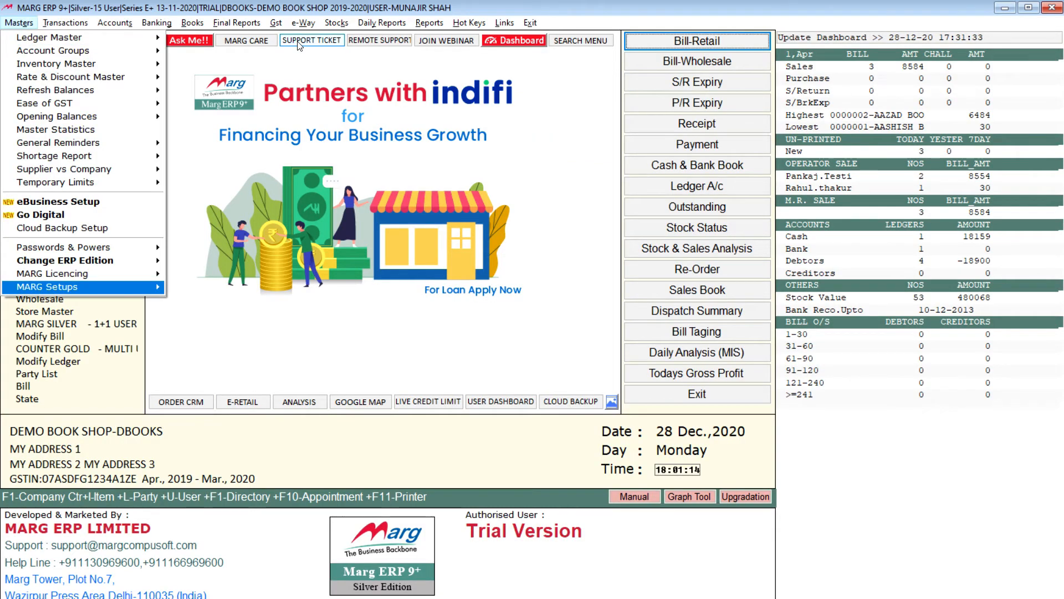
pyautogui.press('Right')
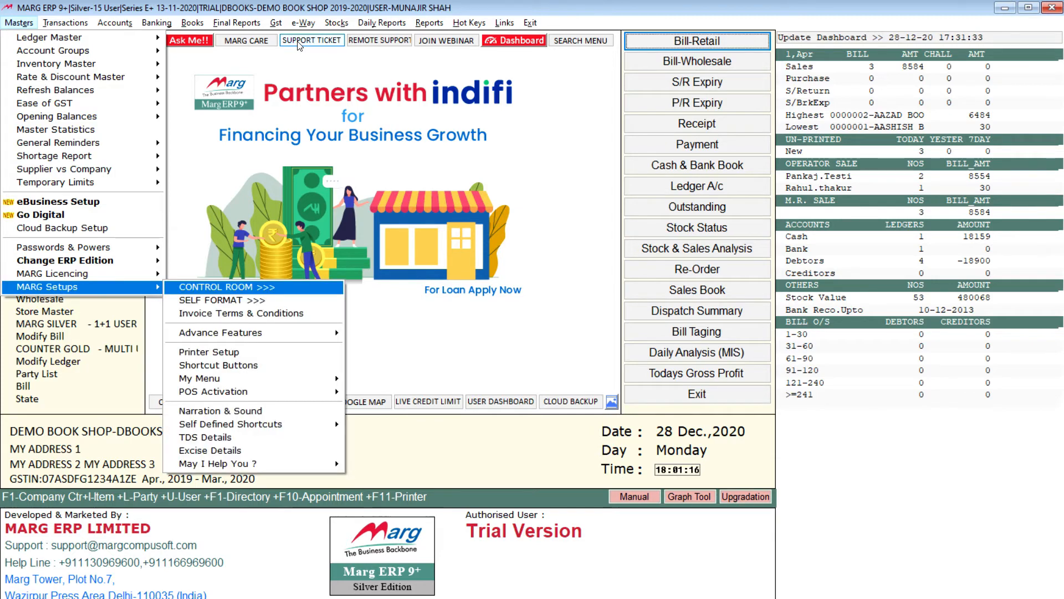
pyautogui.press('Return')
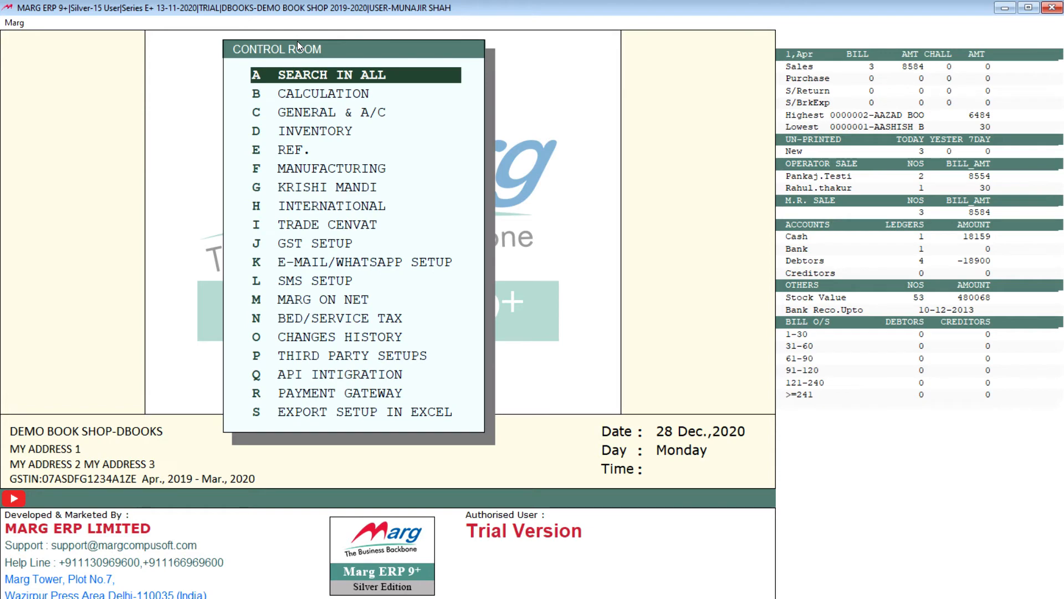
pyautogui.press('Return')
pyautogui.write('AS')
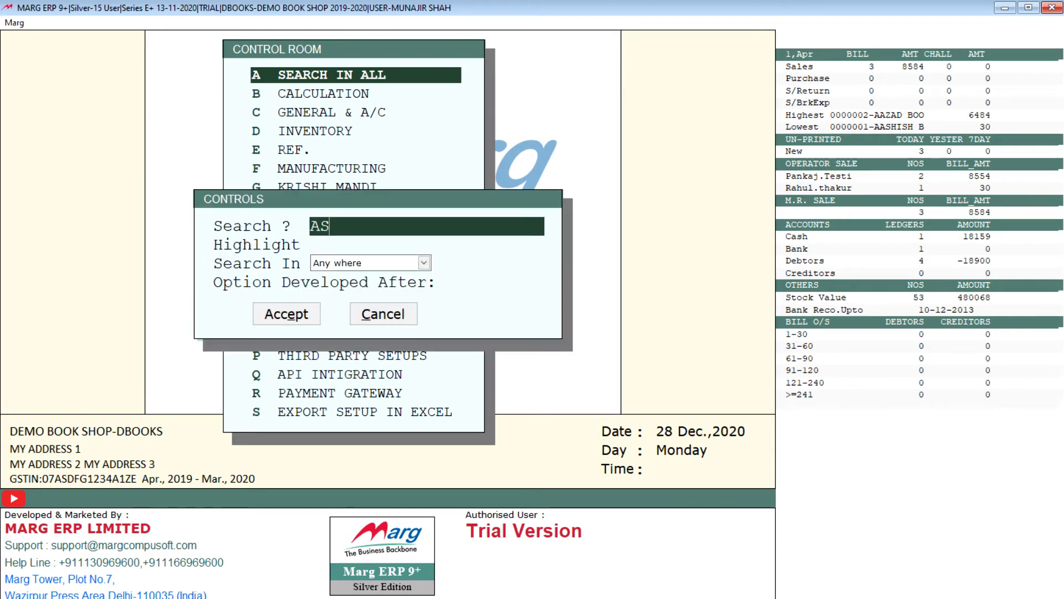
pyautogui.write('K LEDGER')
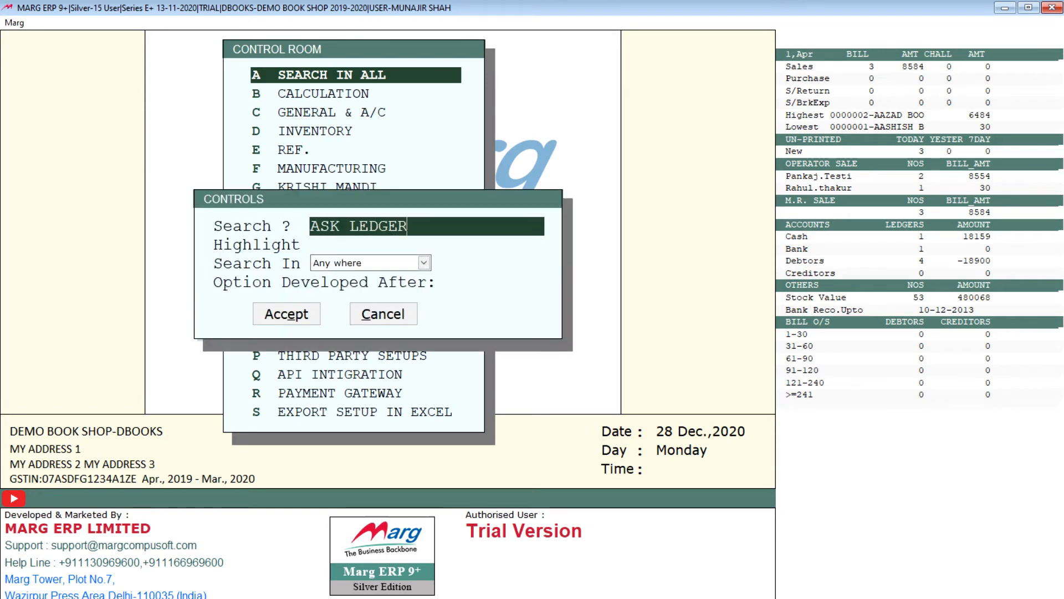
pyautogui.press('Return')
pyautogui.press('Return')
pyautogui.press('Return')
pyautogui.press('Return')
pyautogui.press('Return')
pyautogui.press('Return')
pyautogui.press('Return')
pyautogui.press('Return')
pyautogui.press('Return')
# Set the Ledger Name in Retail Billing option to N (Ask) and save the control changes.
pyautogui.press('Return')
pyautogui.press('Return')
pyautogui.press('Return')
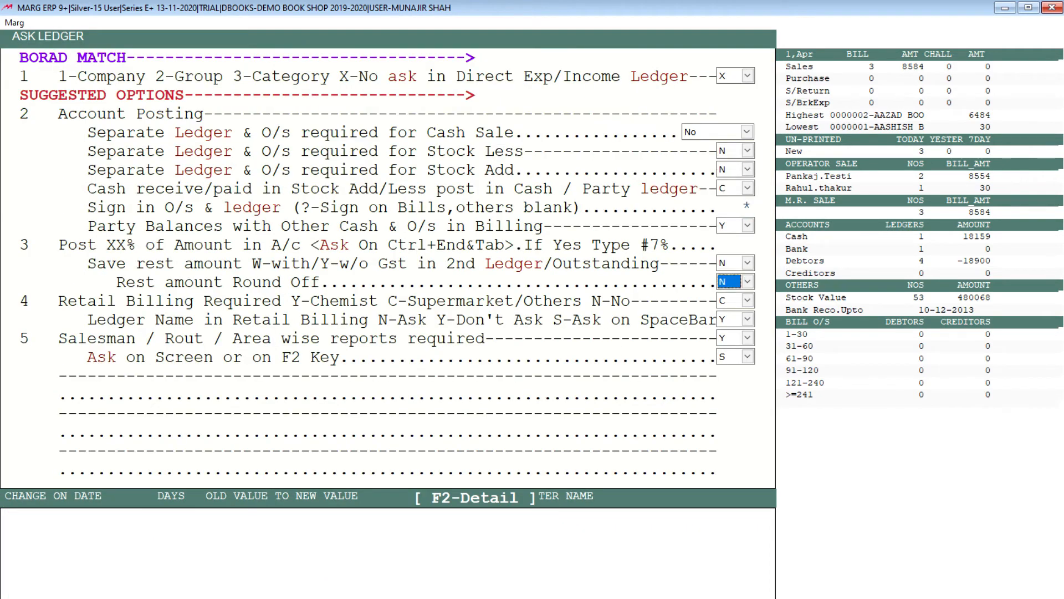
pyautogui.press('Return')
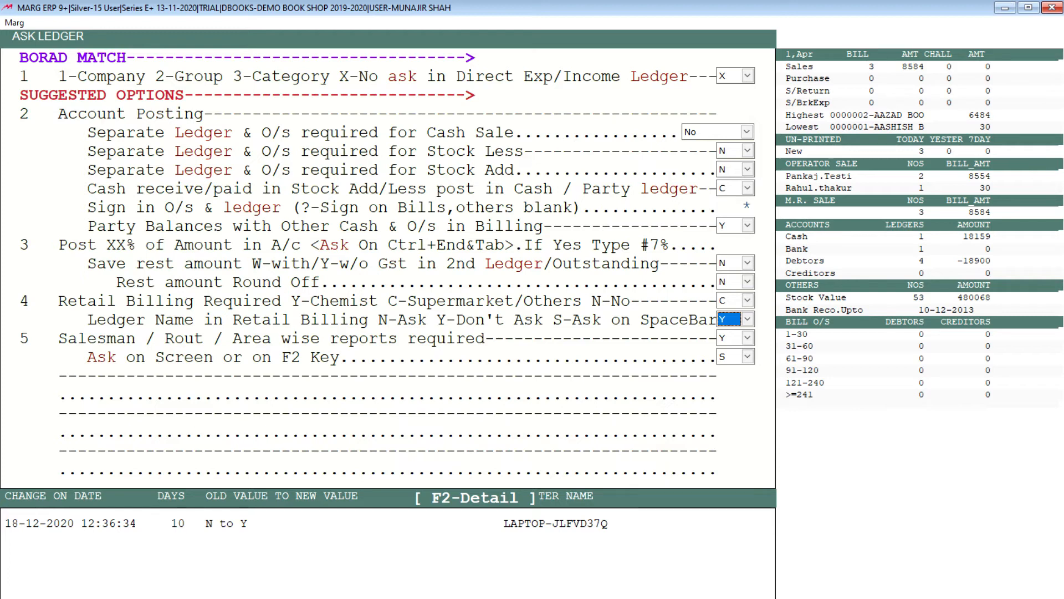
pyautogui.press('n')
pyautogui.press('Return')
pyautogui.press('Return')
pyautogui.press('Escape')
pyautogui.press('Right')
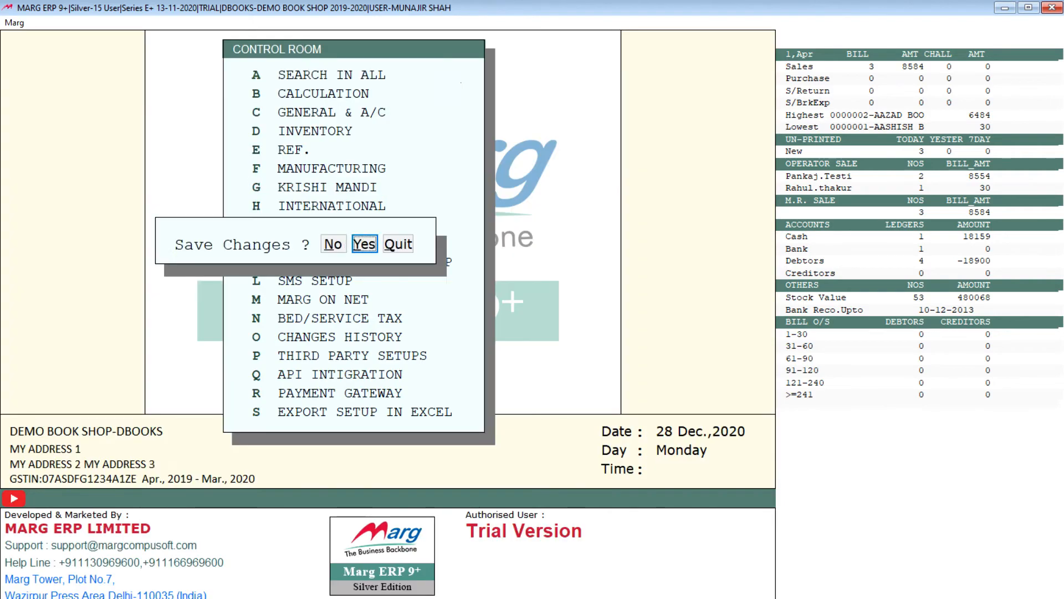
pyautogui.press('Return')
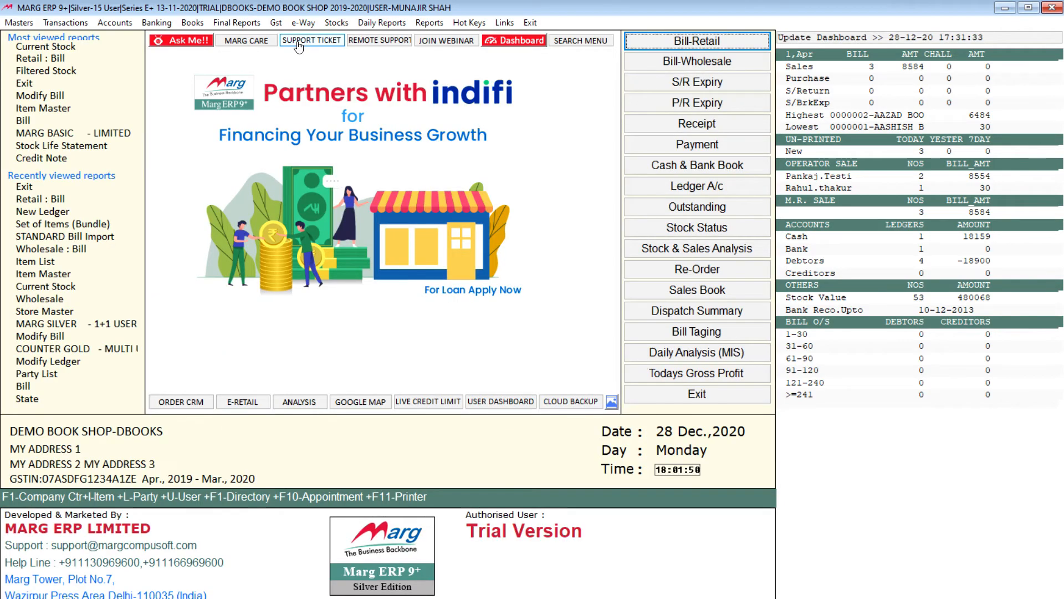
# Start a new retail bill and choose the newly created customer ledger as its party.
pyautogui.press('alt')
pyautogui.press('Return')
pyautogui.press('Return')
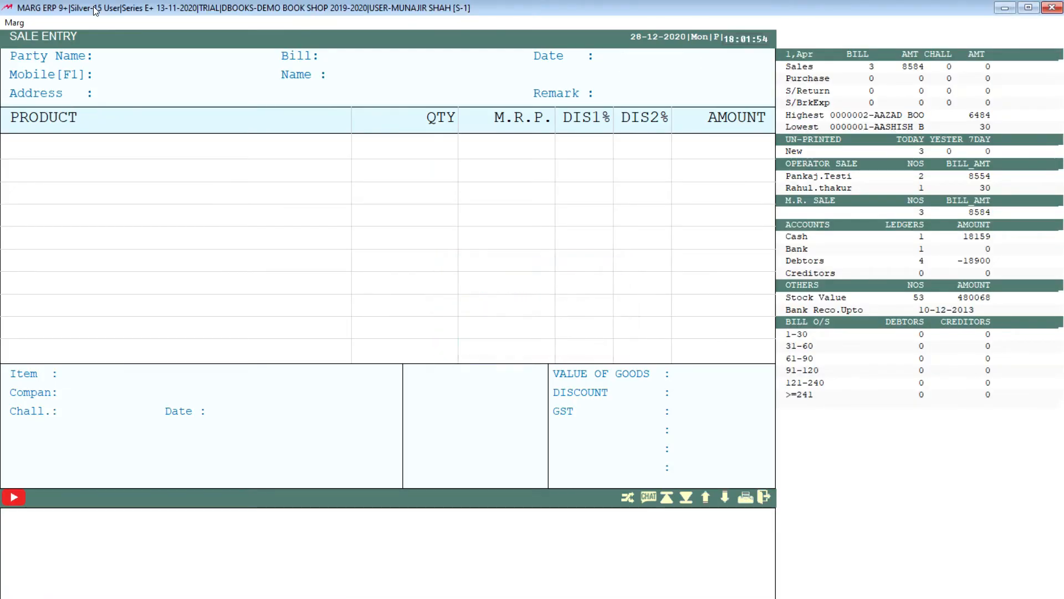
pyautogui.press('Down')
pyautogui.press('Down')
pyautogui.press('Down')
pyautogui.press('Down')
pyautogui.press('Down')
pyautogui.press('Up')
pyautogui.press('Up')
pyautogui.press('Up')
pyautogui.press('Down')
pyautogui.press('Down')
pyautogui.press('Down')
# Dismiss the party history and item list, and insert the set of items 1ST with a formula multiplier of 1.
pyautogui.press('Return')
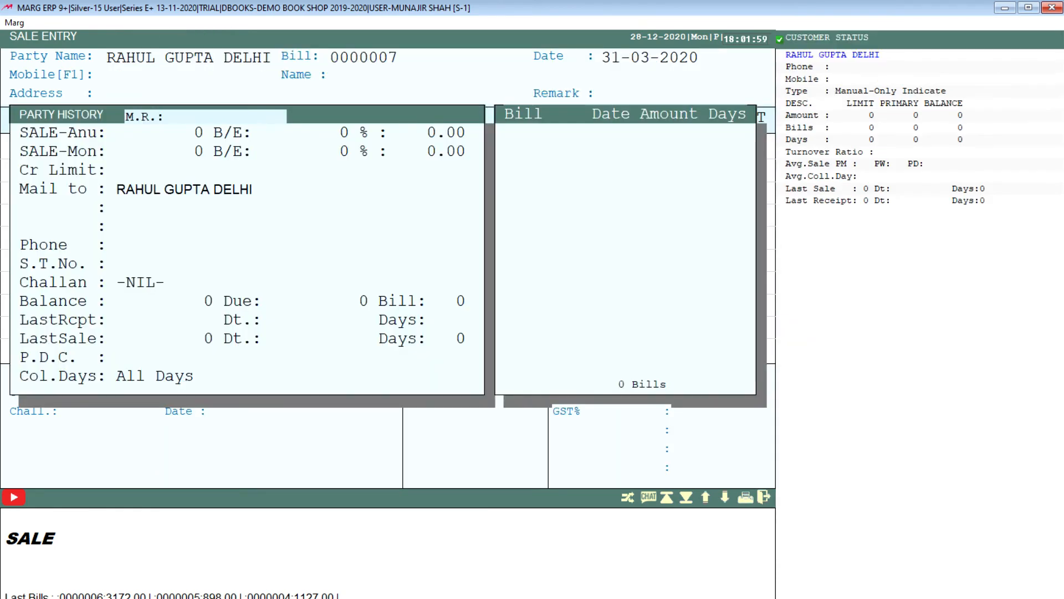
pyautogui.press('Return')
pyautogui.press('Return')
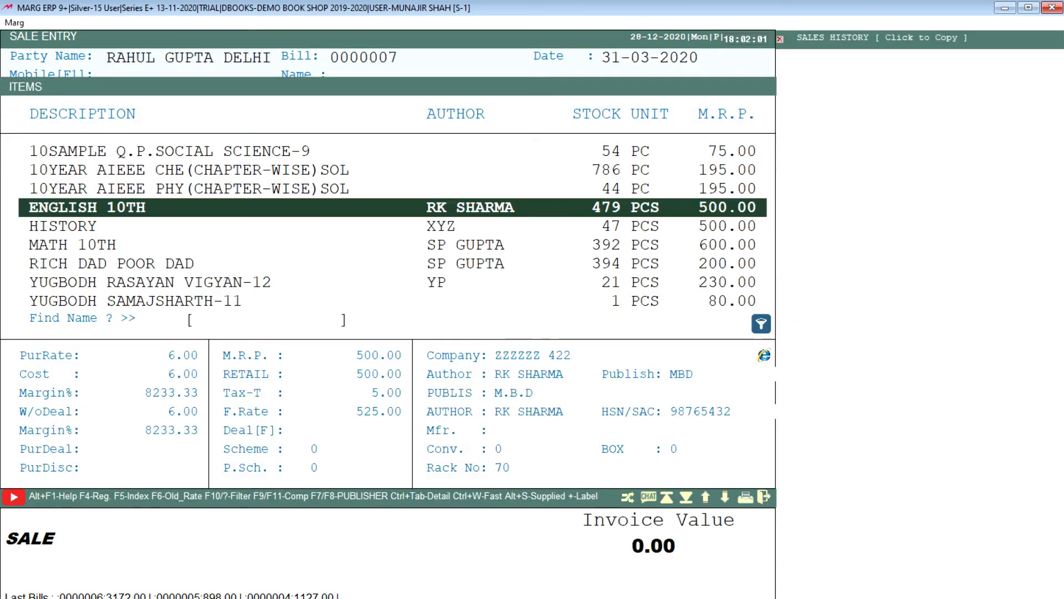
pyautogui.press('Escape')
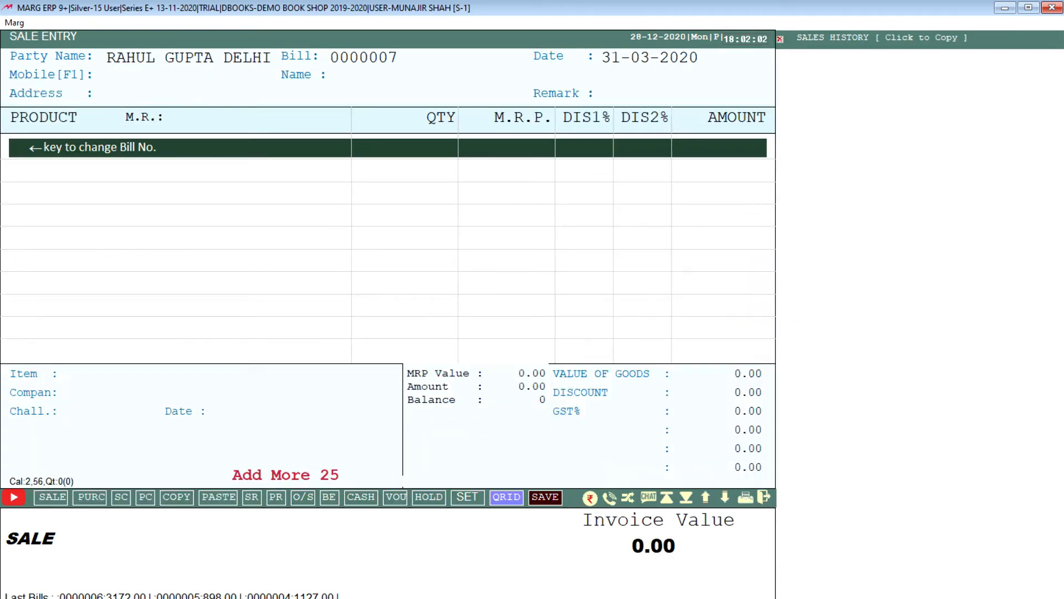
pyautogui.press('F5')
pyautogui.write('1ST')
pyautogui.press('Return')
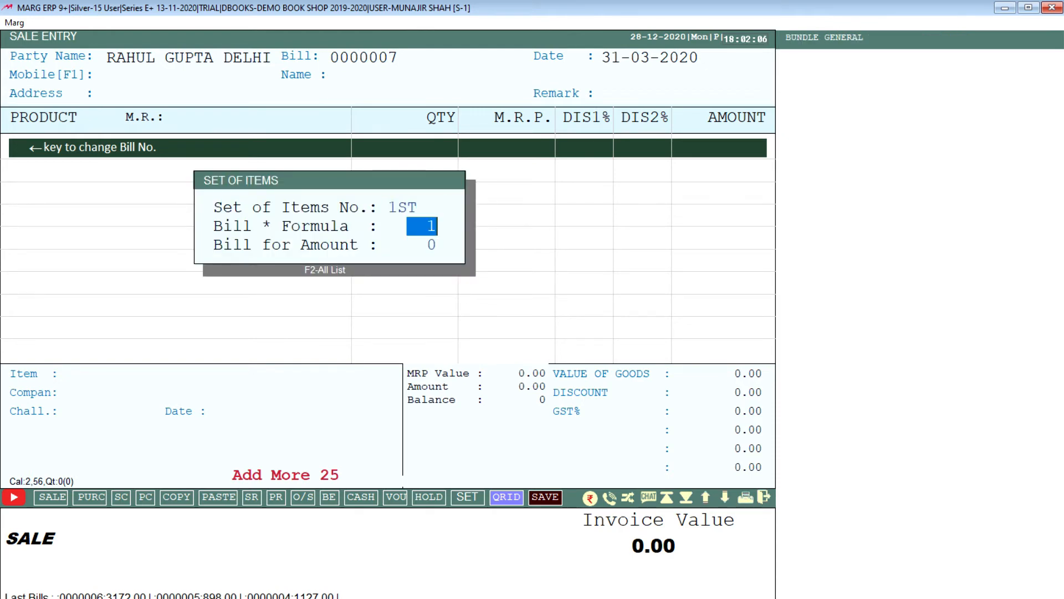
pyautogui.press('Return')
# Save the retail bill with a part cash payment of 524, skip printing, and leave sale entry.
pyautogui.press('Return')
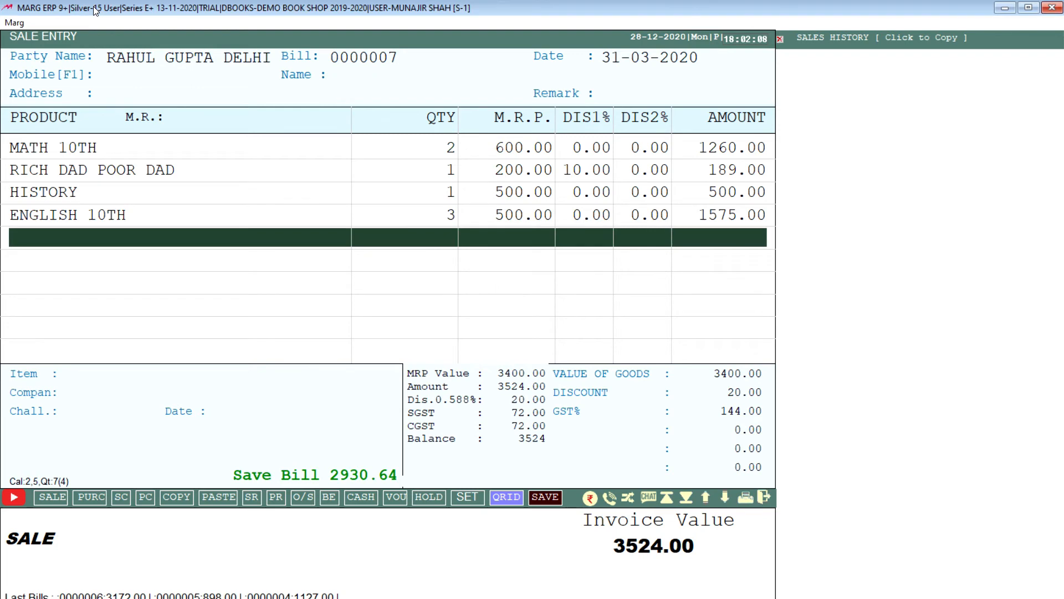
pyautogui.press('Return')
pyautogui.press('Return')
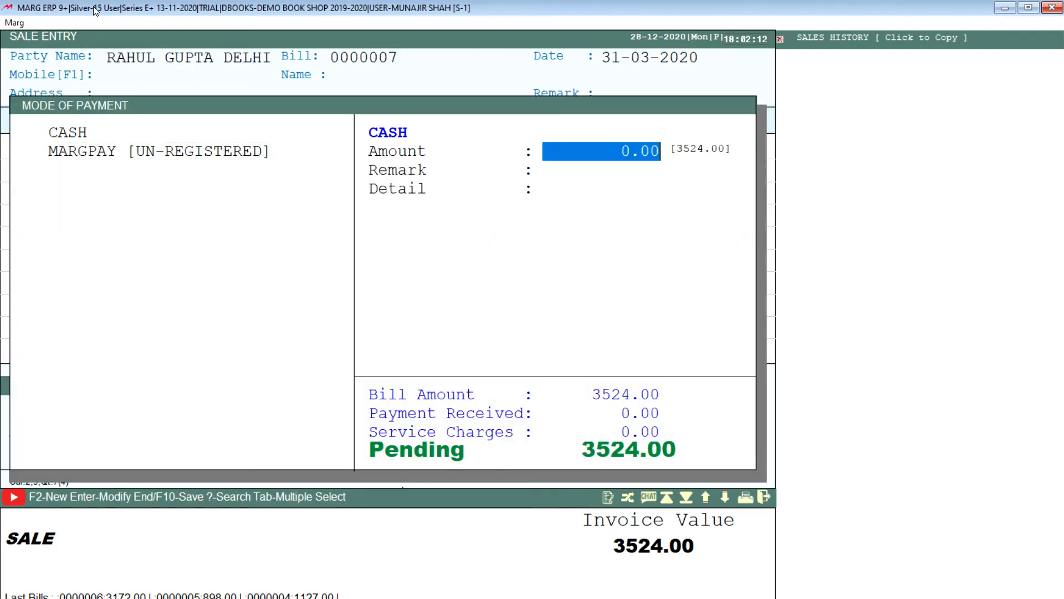
pyautogui.write('524')
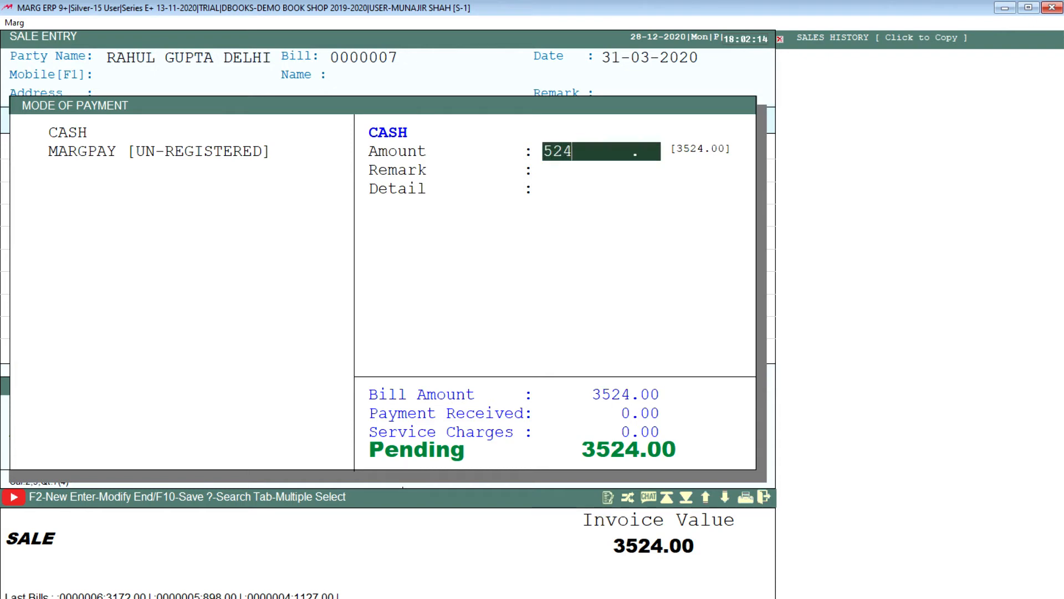
pyautogui.press('Return')
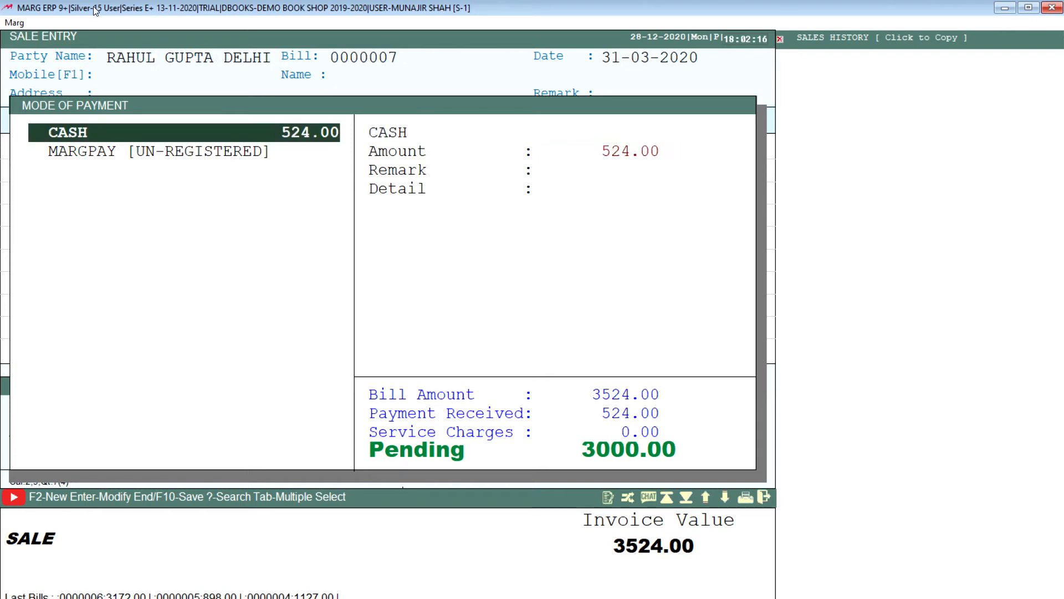
pyautogui.press('Escape')
pyautogui.press('Return')
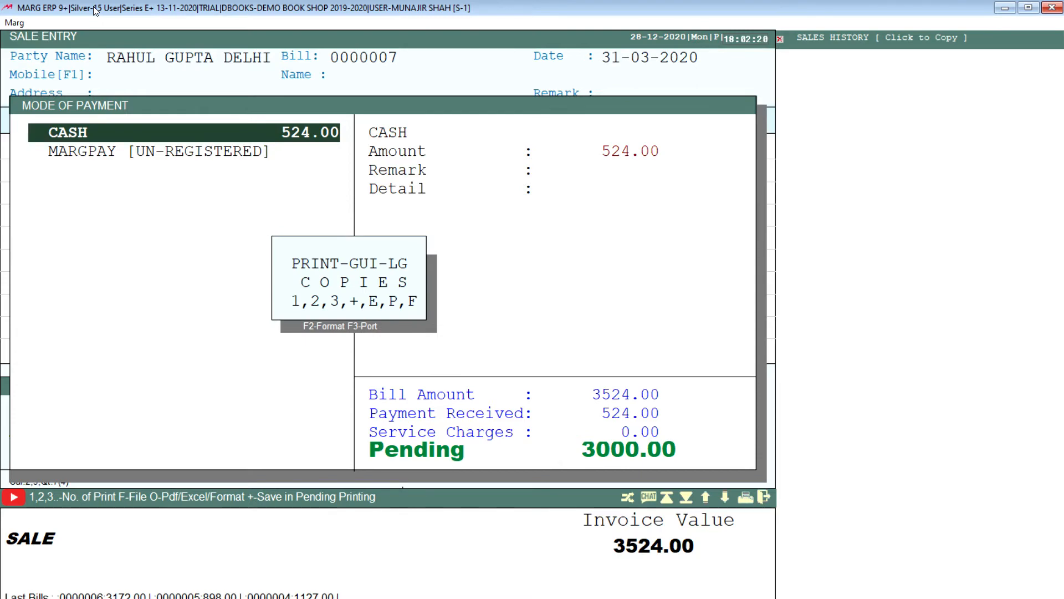
pyautogui.press('Escape')
pyautogui.press('Escape')
pyautogui.press('Escape')
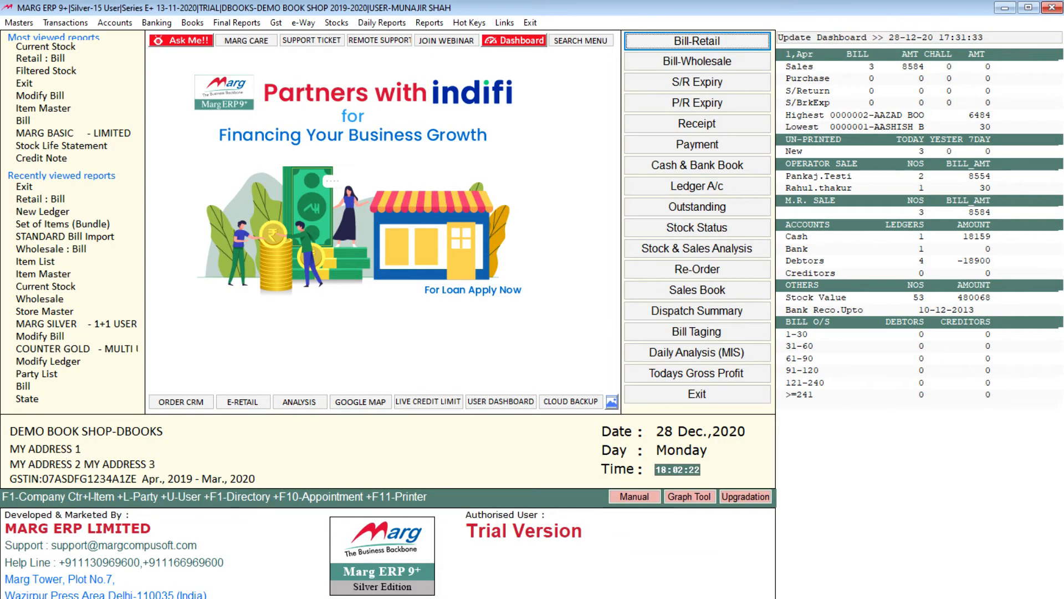
# Review the billed customer's account in All Ledgers for the outstanding sale entry, and close the ledger.
pyautogui.click(202, 23)
pyautogui.click(209, 51)
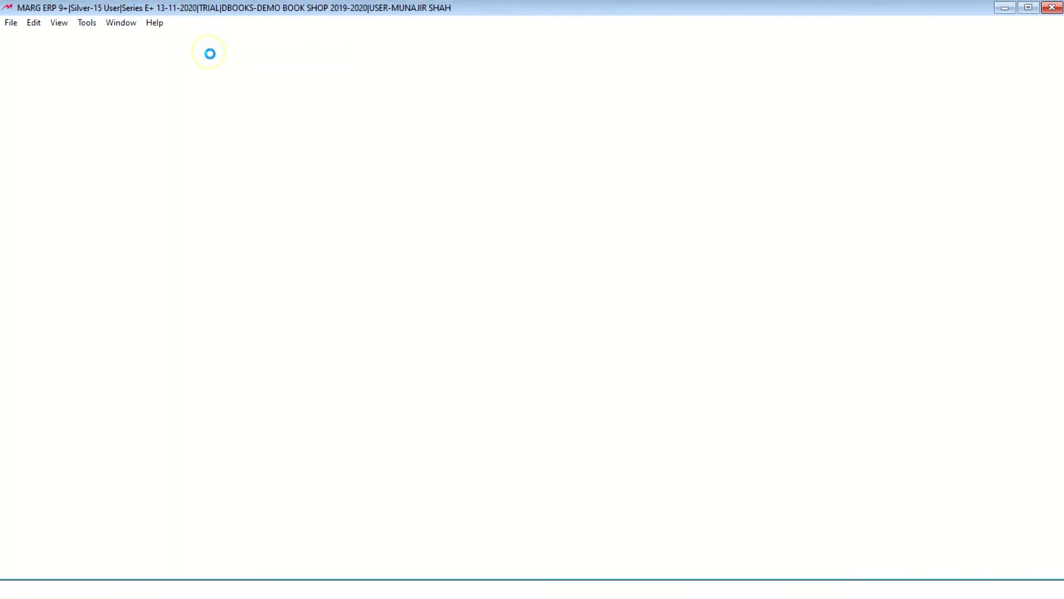
pyautogui.write('RAH')
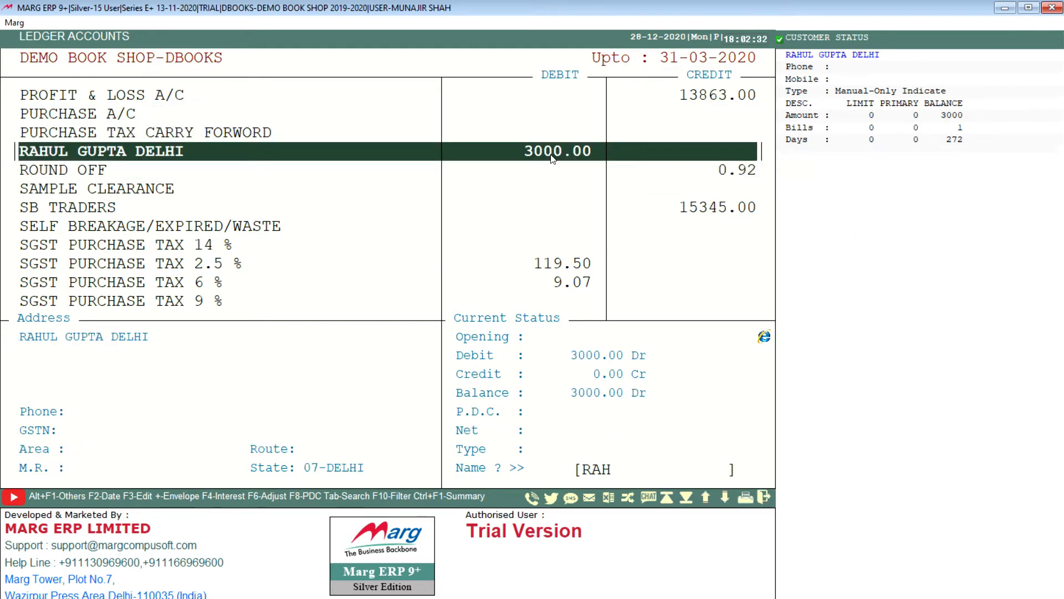
pyautogui.press('Return')
pyautogui.press('Return')
pyautogui.press('Return')
pyautogui.press('Return')
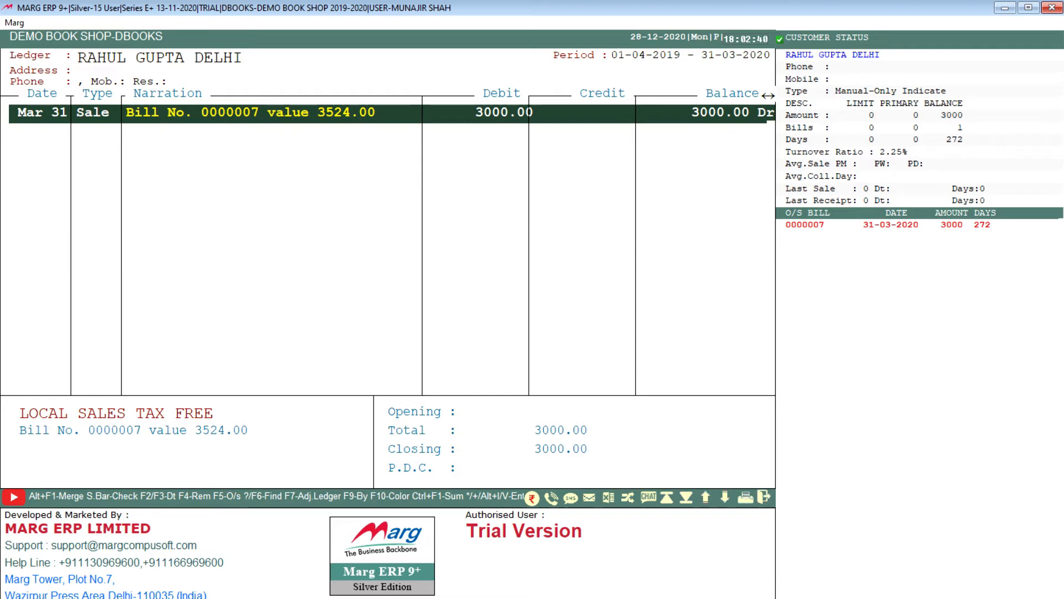
pyautogui.press('Escape')
pyautogui.press('Escape')
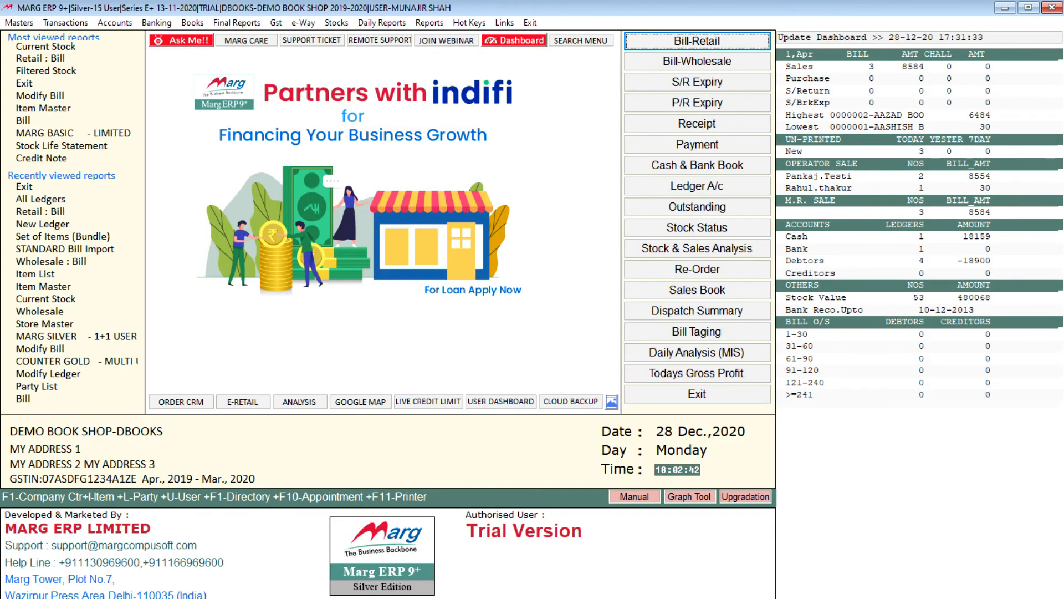
# Start a receipt voucher dated 28-03-2020 and choose the billed customer's ledger as the credit account.
pyautogui.click(115, 24)
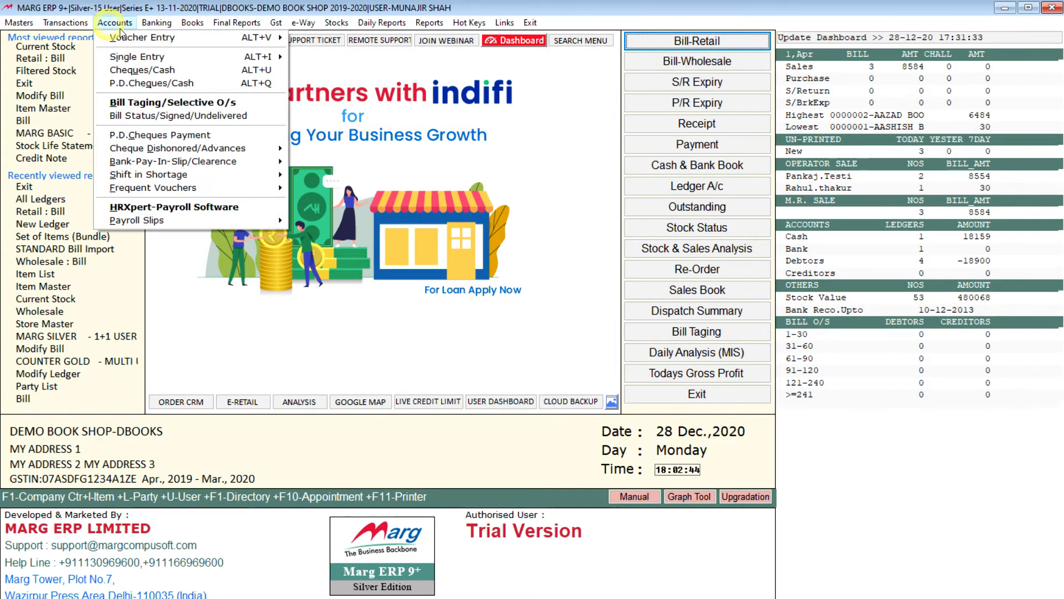
pyautogui.moveTo(142, 35)
pyautogui.moveTo(333, 39)
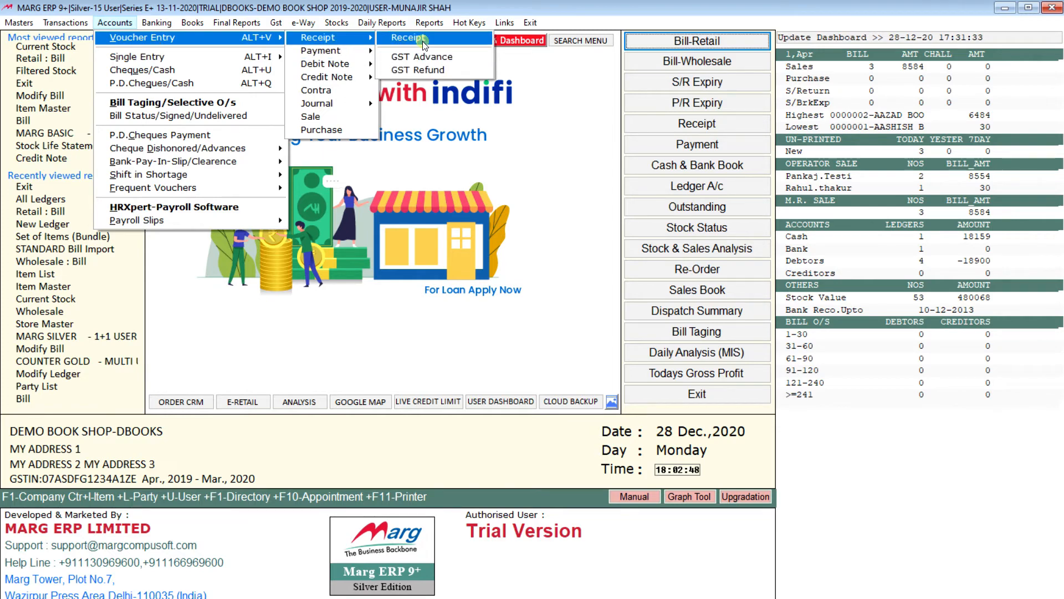
pyautogui.click(422, 41)
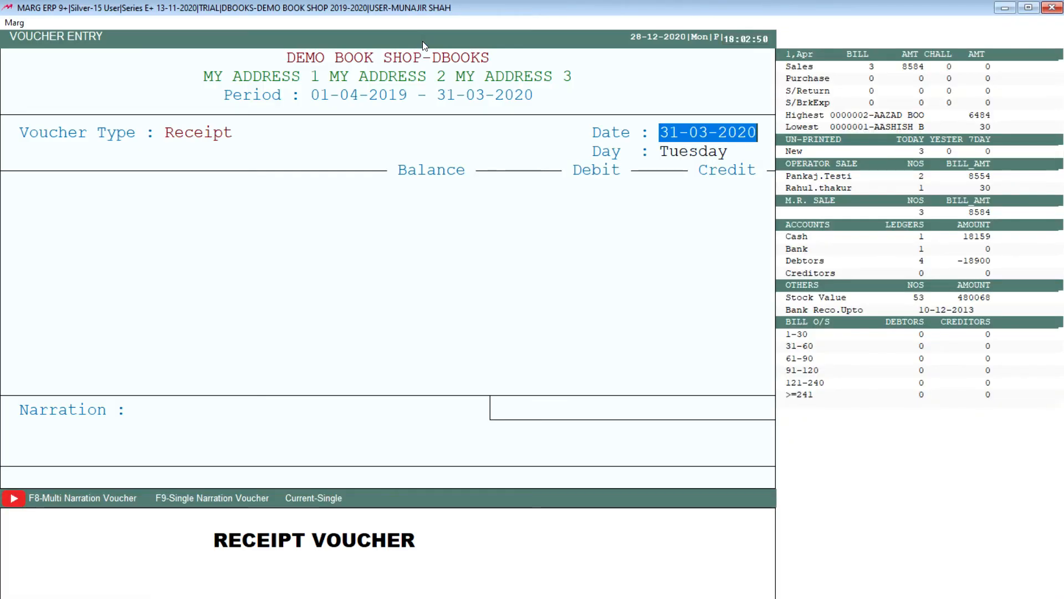
pyautogui.write('28')
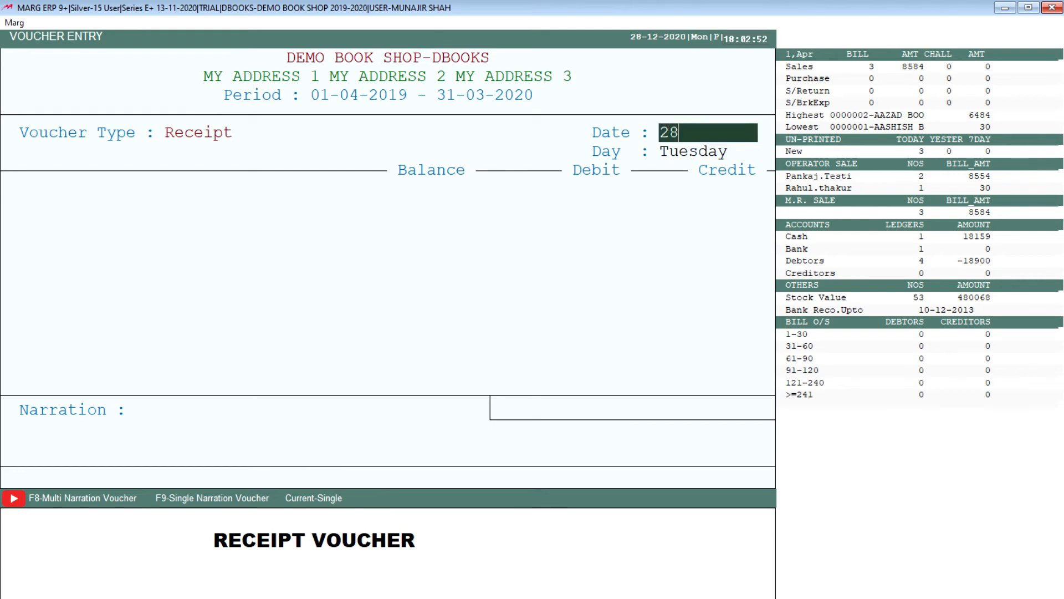
pyautogui.write('-03')
pyautogui.press('Return')
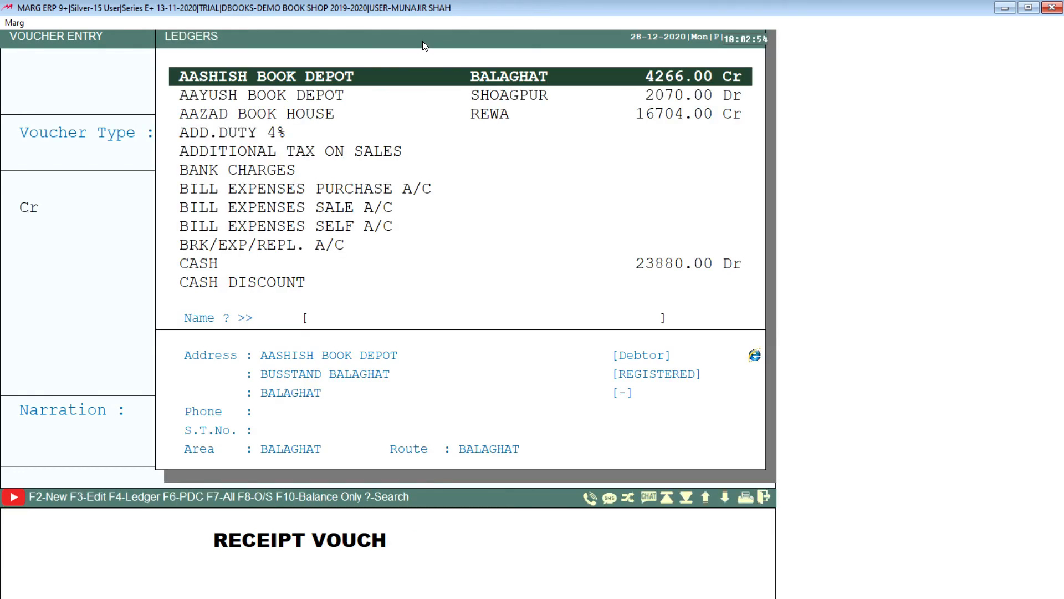
pyautogui.write('RAHU')
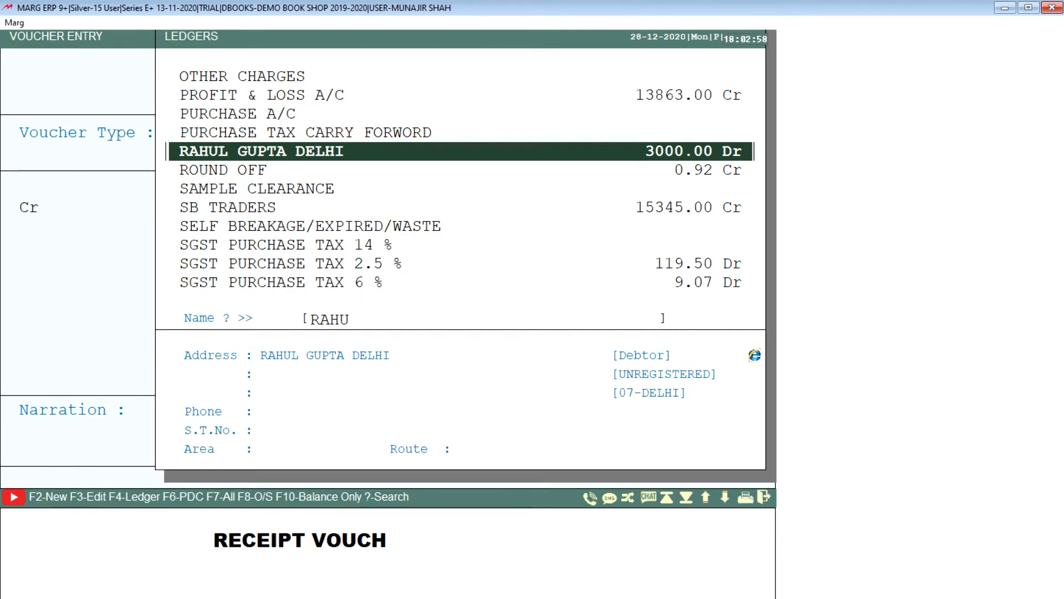
pyautogui.press('Return')
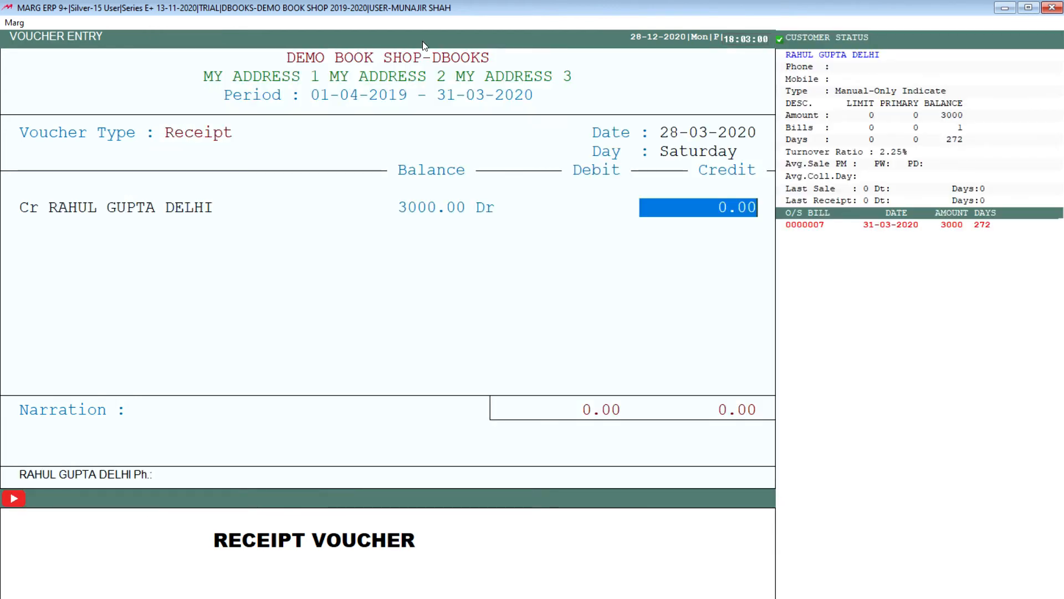
# Credit the customer with 2000 and adjust the amount against the pending invoice.
pyautogui.write('2000')
pyautogui.press('Return')
pyautogui.press('Return')
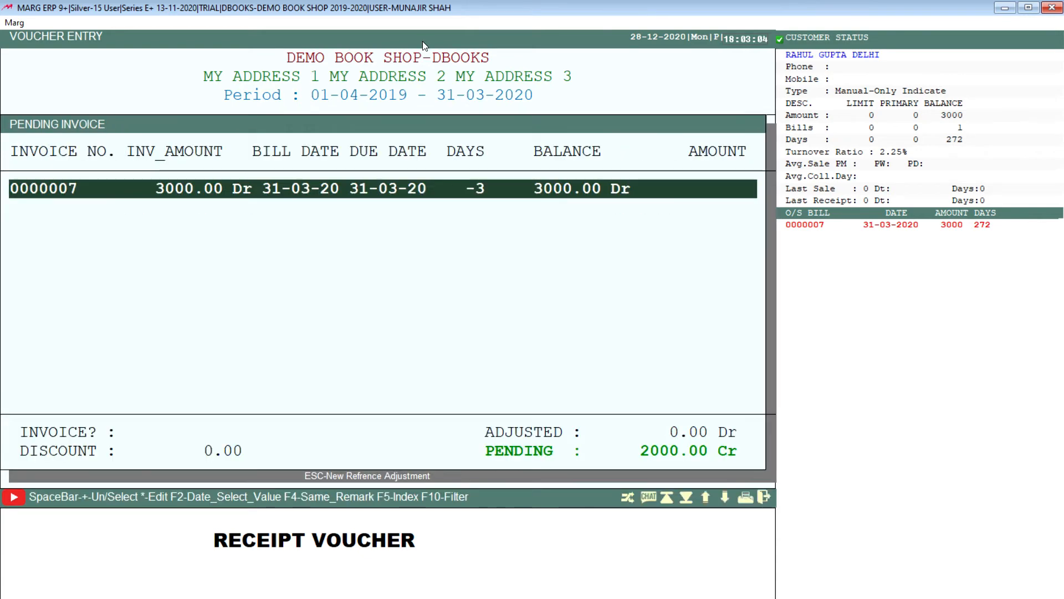
pyautogui.press('Return')
pyautogui.press('Return')
pyautogui.press('Return')
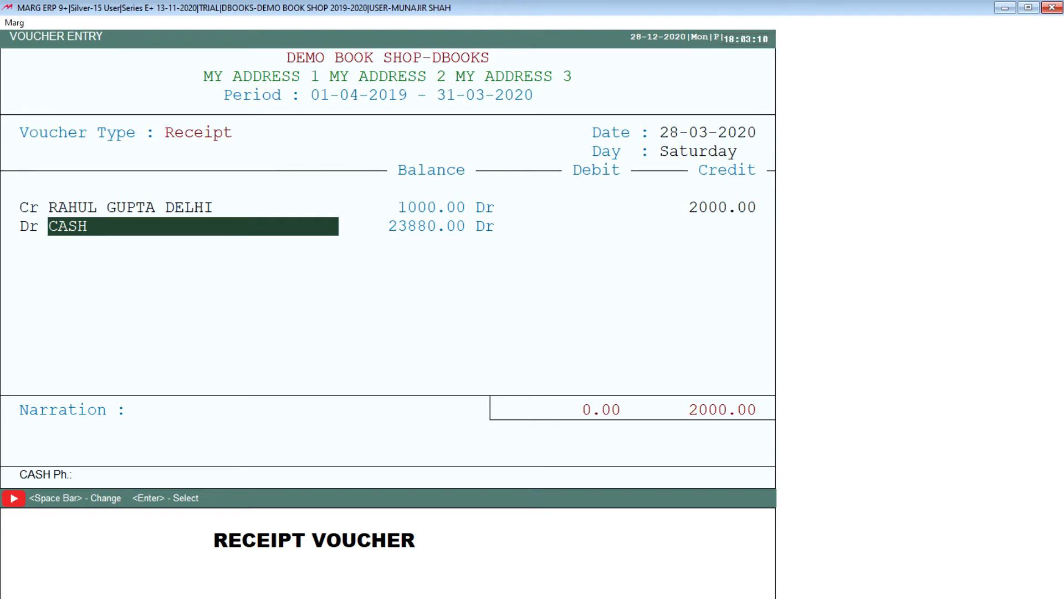
# Choose CASH as the receipt voucher's debit account and accept a debit of 2000.
pyautogui.press('space')
pyautogui.press('Down')
pyautogui.press('Up')
pyautogui.press('Down')
pyautogui.press('Up')
pyautogui.press('Return')
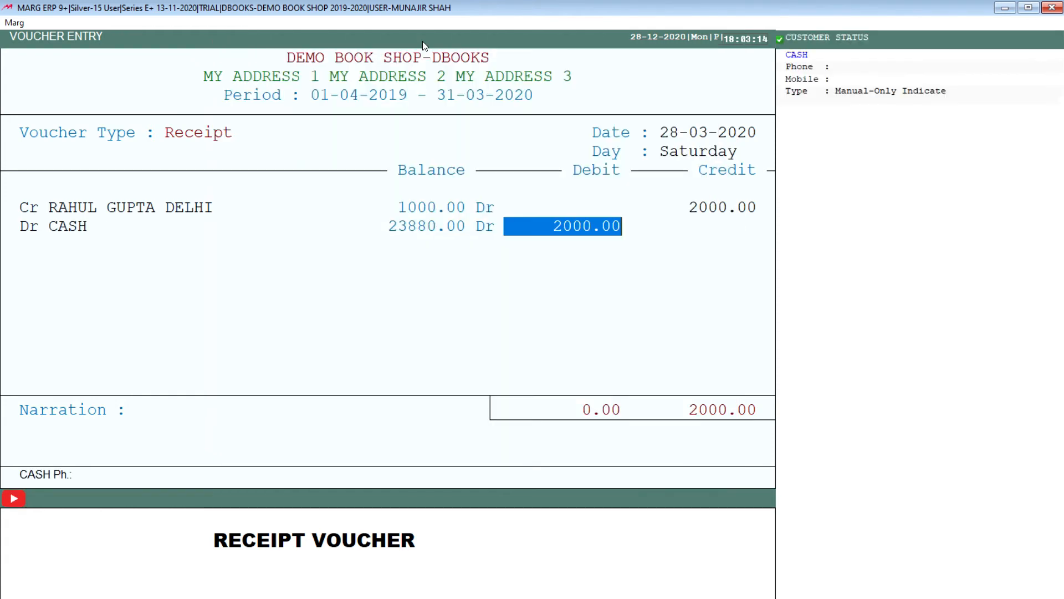
pyautogui.press('Return')
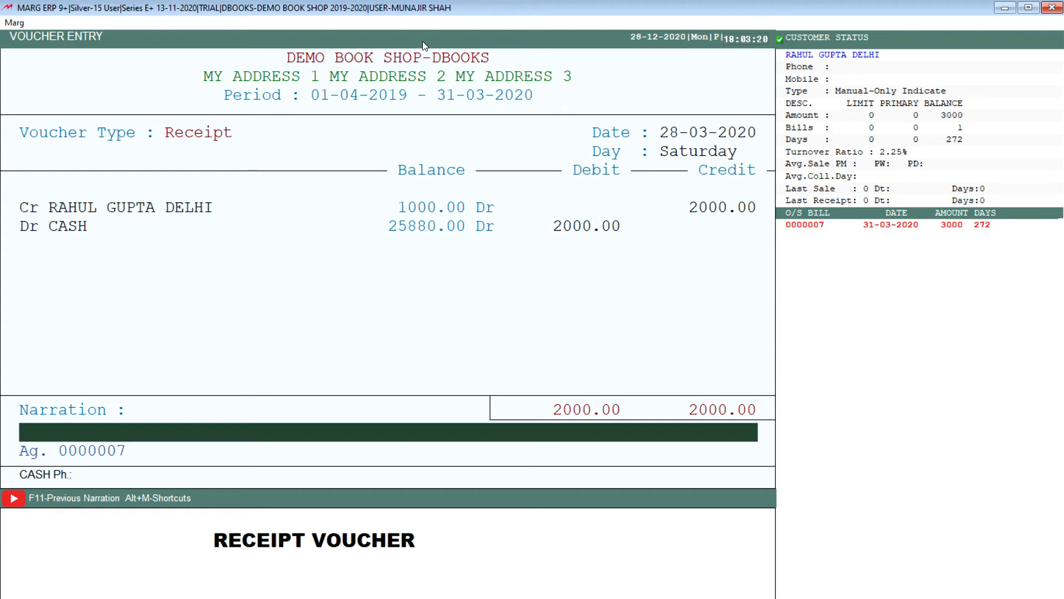
# Add the narration DIRECT CASH, keep the invoice reference line, save the receipt voucher and leave voucher entry.
pyautogui.write('DIRECT CASH')
pyautogui.press('Return')
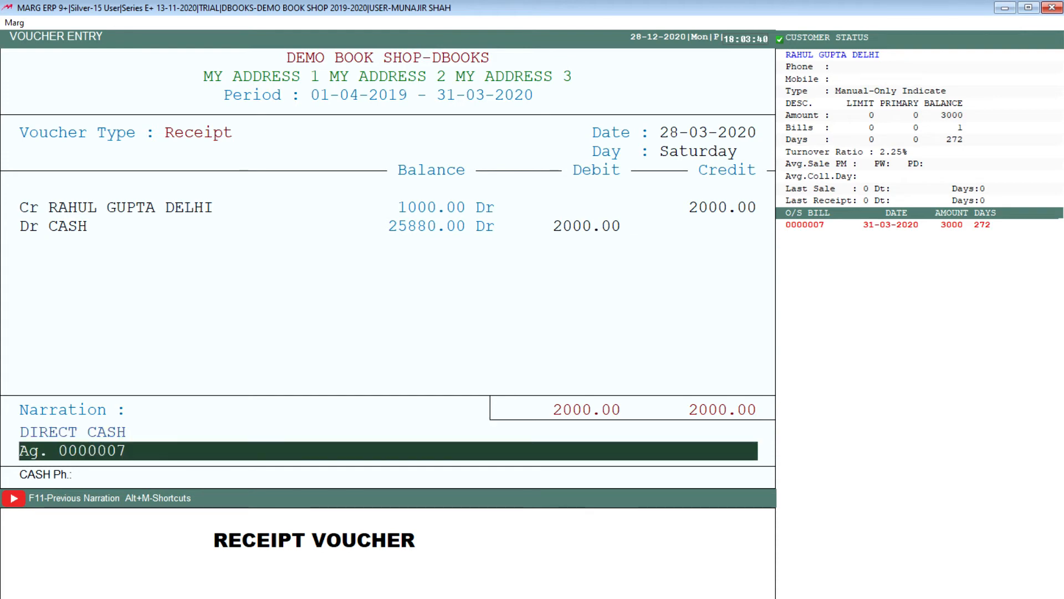
pyautogui.press('Return')
pyautogui.press('Return')
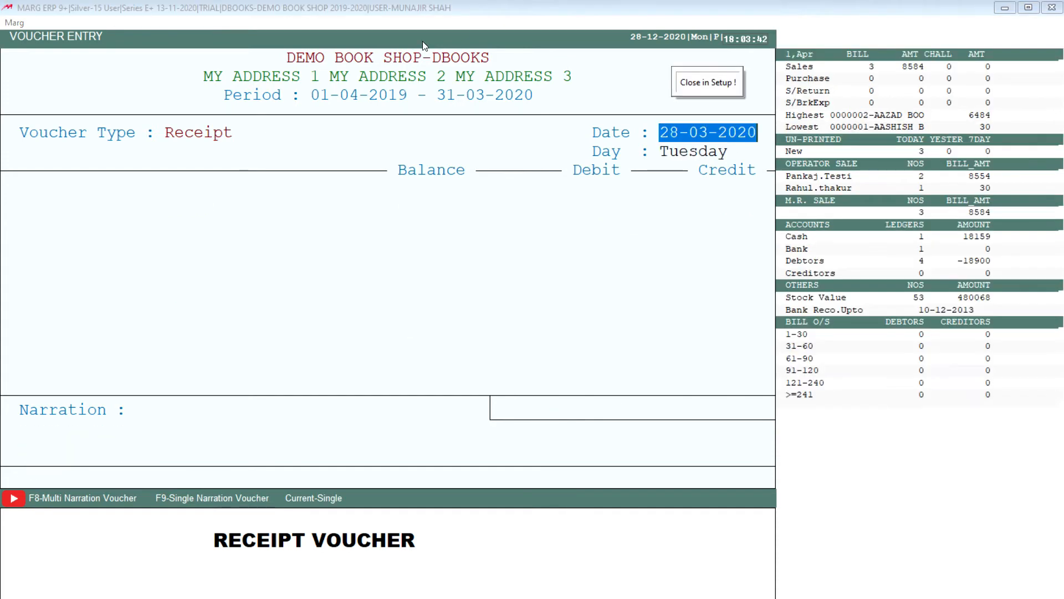
pyautogui.press('Escape')
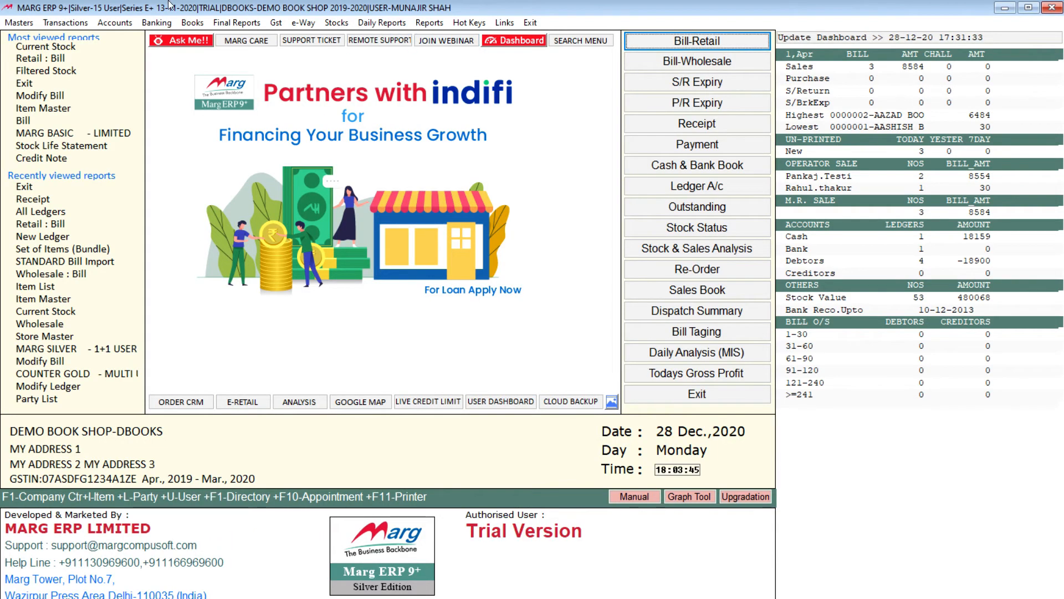
# Reopen the customer's ledger account, compare the cash receipt entry with the sale entry, and close the ledger.
pyautogui.click(194, 23)
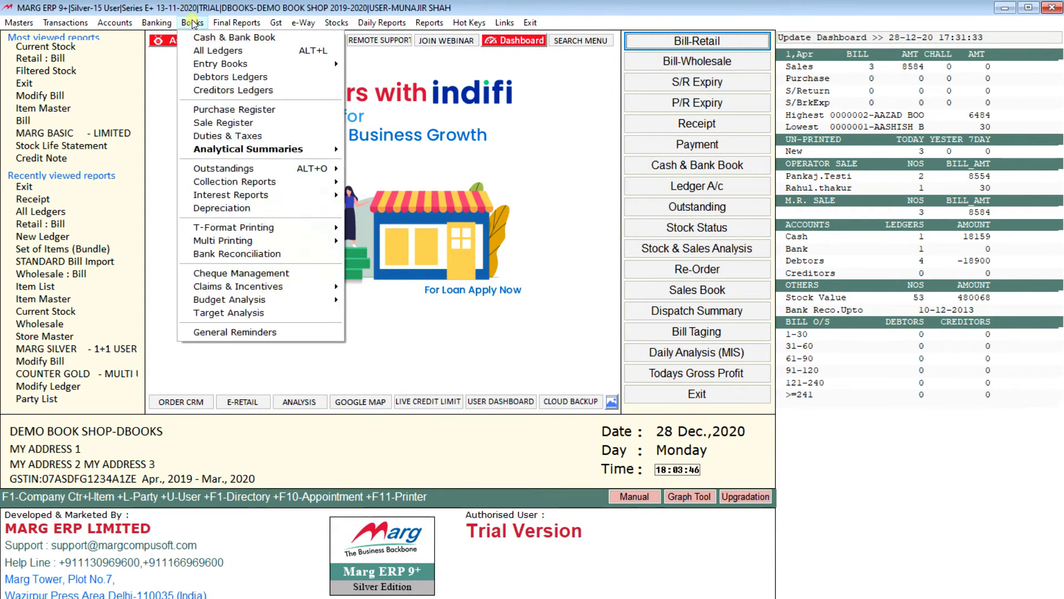
pyautogui.click(224, 49)
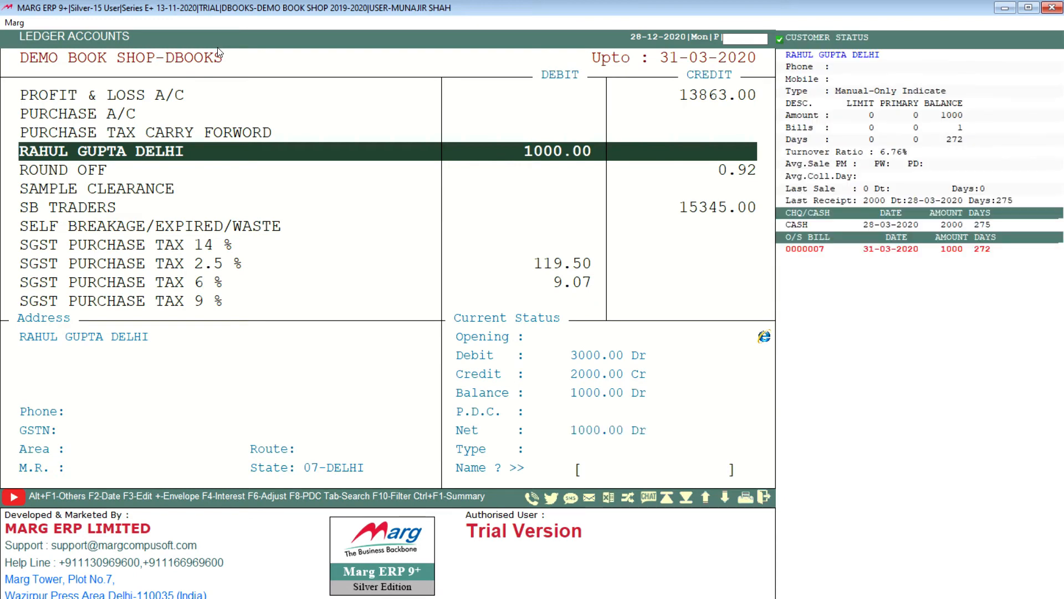
pyautogui.write('R')
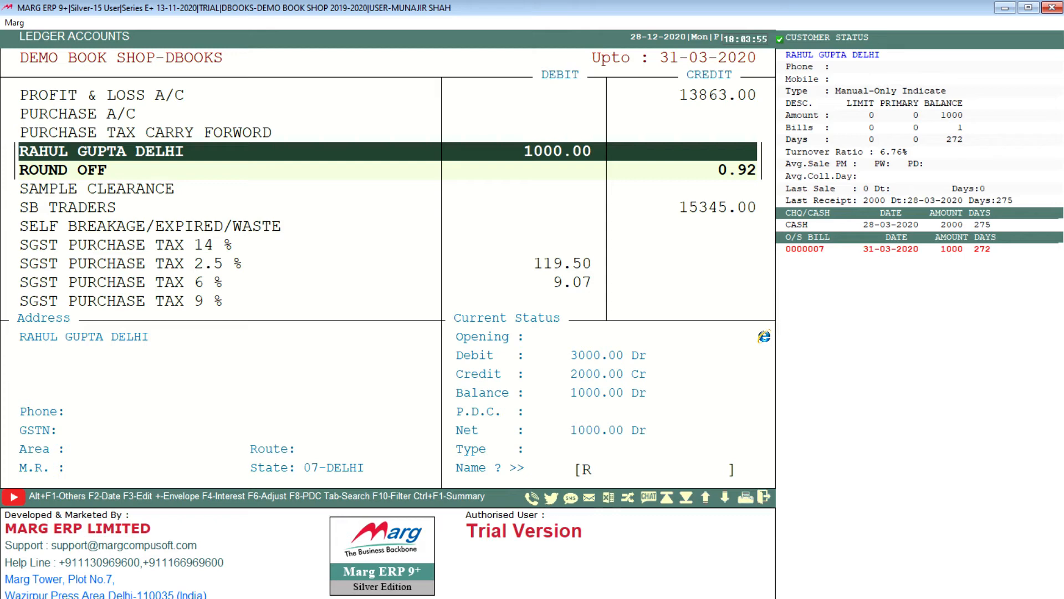
pyautogui.press('Return')
pyautogui.press('Return')
pyautogui.press('Return')
pyautogui.press('Return')
pyautogui.press('Up')
pyautogui.press('Down')
pyautogui.press('Up')
pyautogui.press('Down')
pyautogui.press('Up')
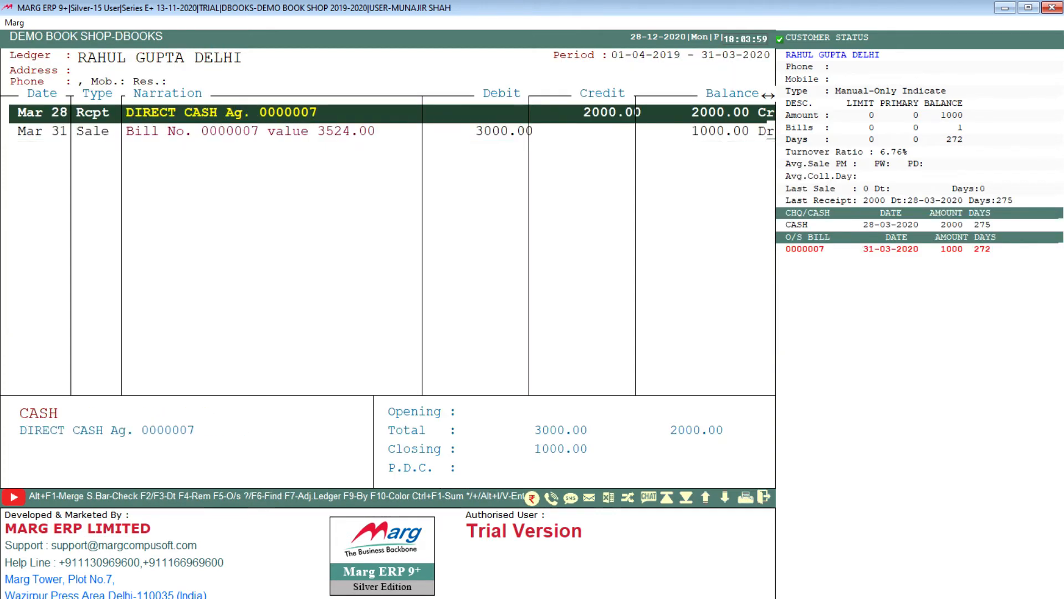
pyautogui.press('Down')
pyautogui.press('Up')
pyautogui.press('Down')
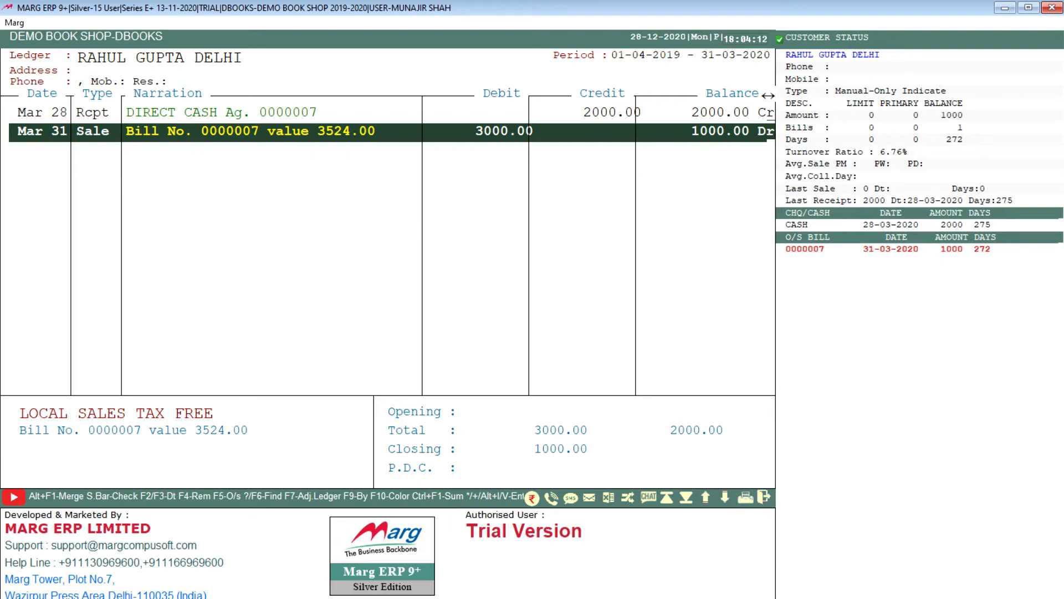
pyautogui.press('Escape')
pyautogui.press('Escape')
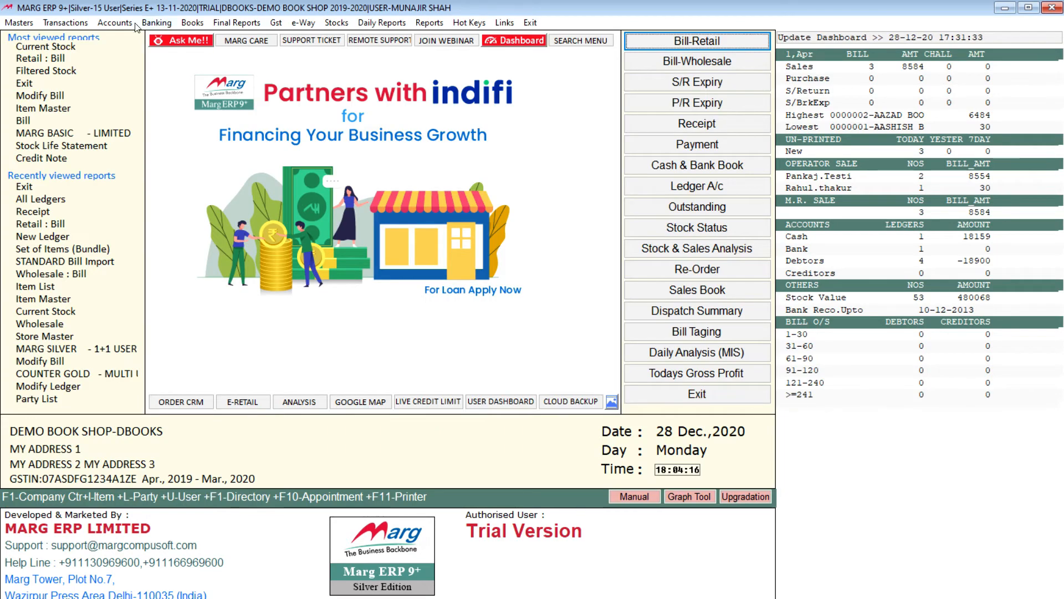
# Start a payment voucher dated 31-03-2020 and choose SB TRADERS as the debit account.
pyautogui.click(66, 22)
pyautogui.moveTo(117, 24)
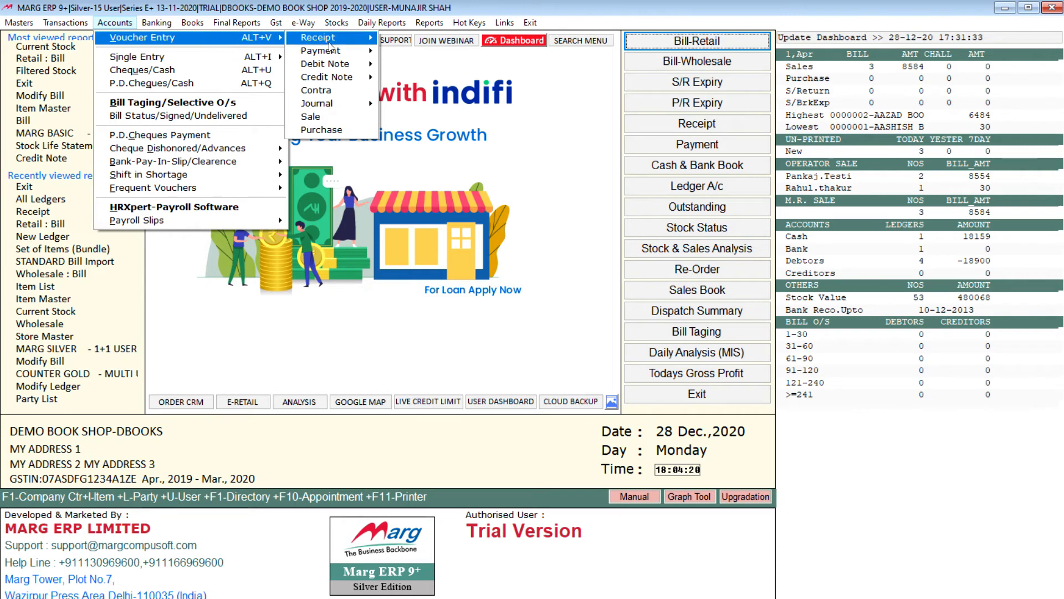
pyautogui.moveTo(350, 56)
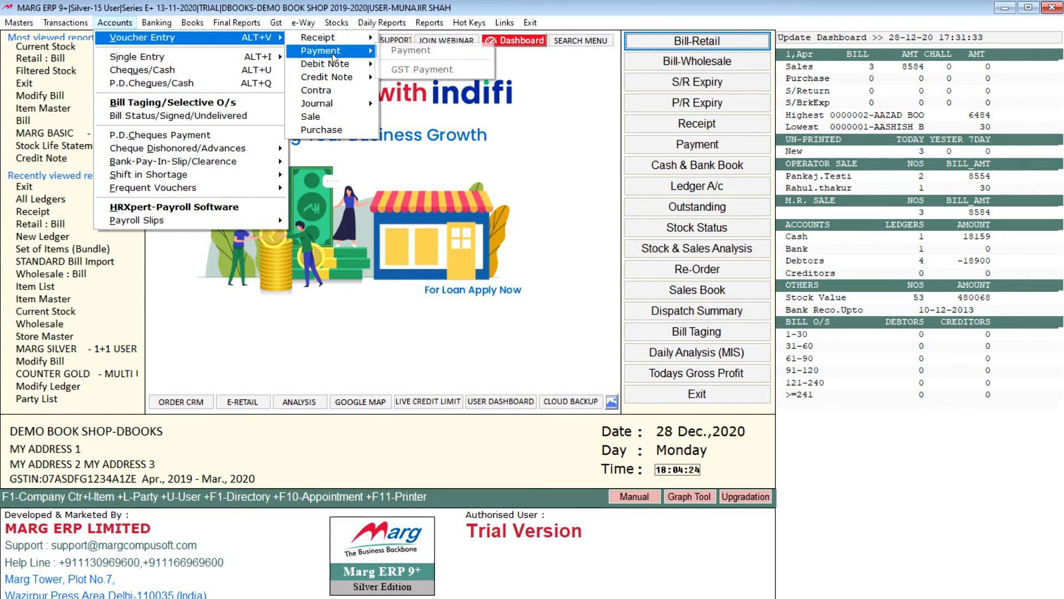
pyautogui.click(410, 54)
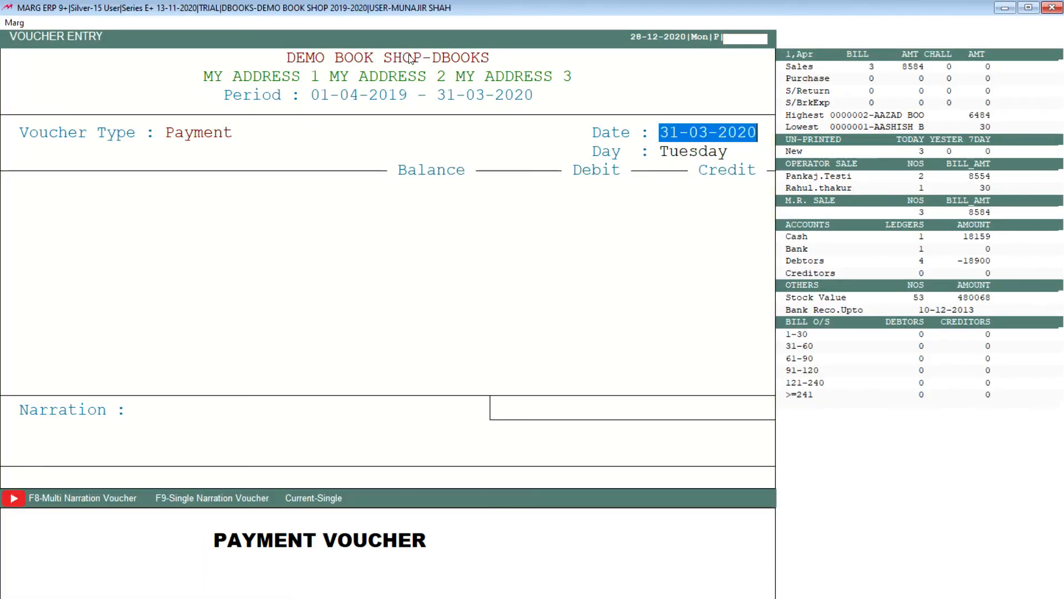
pyautogui.press('Return')
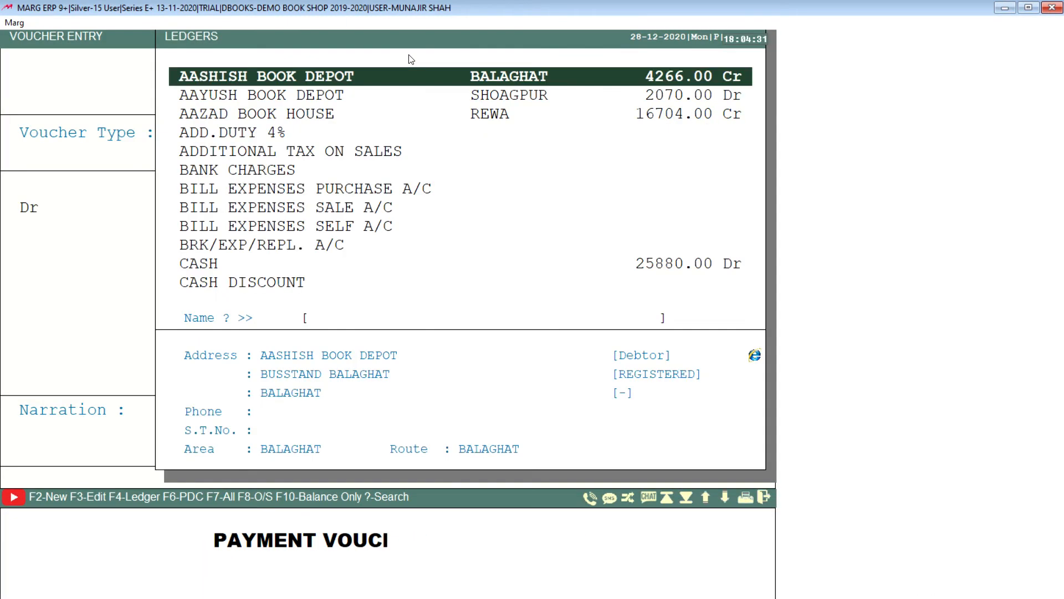
pyautogui.write('SB')
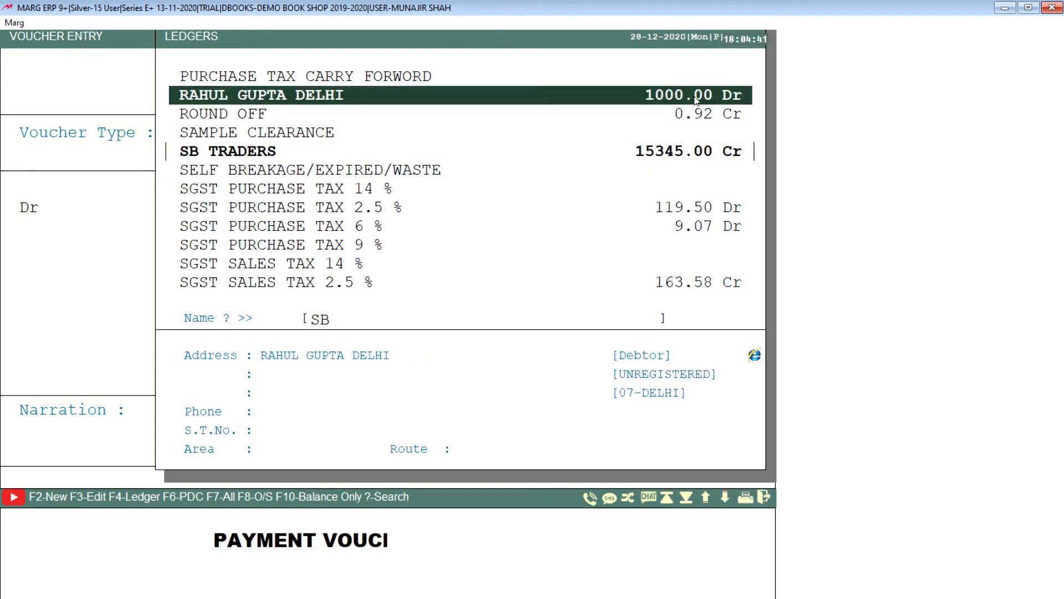
pyautogui.click(732, 157)
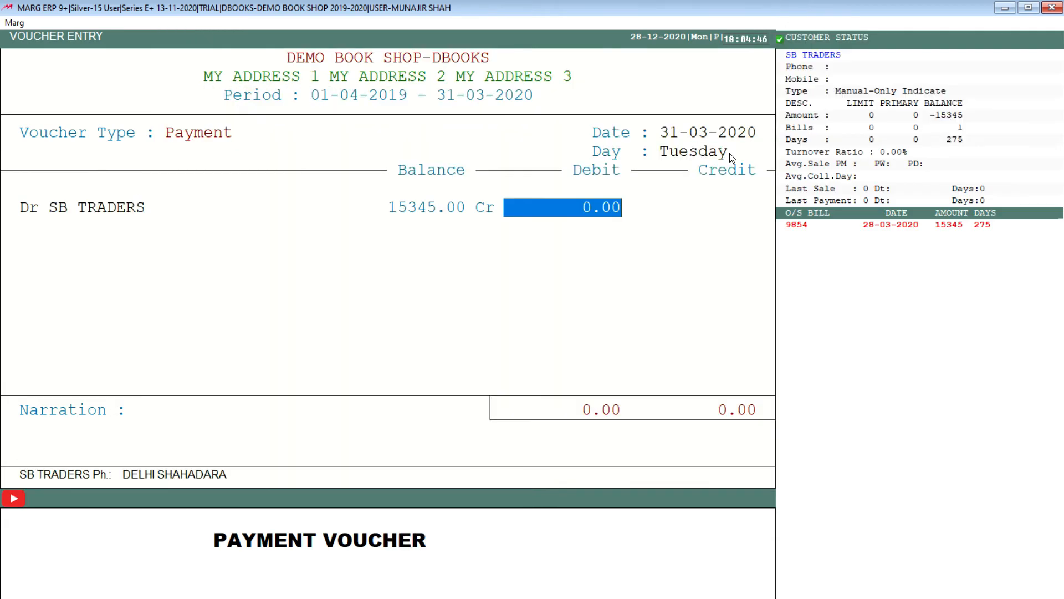
# Enter a debit of 10000 for SB TRADERS and adjust it against outstanding bill 9854.
pyautogui.write('10000')
pyautogui.press('Return')
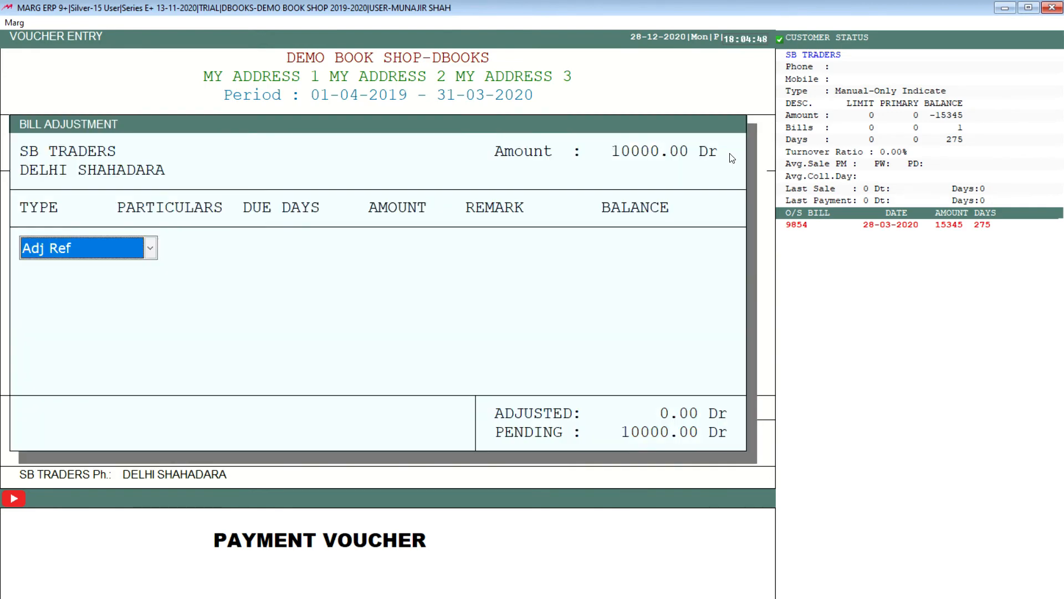
pyautogui.press('Return')
pyautogui.press('Return')
pyautogui.press('Return')
pyautogui.press('Return')
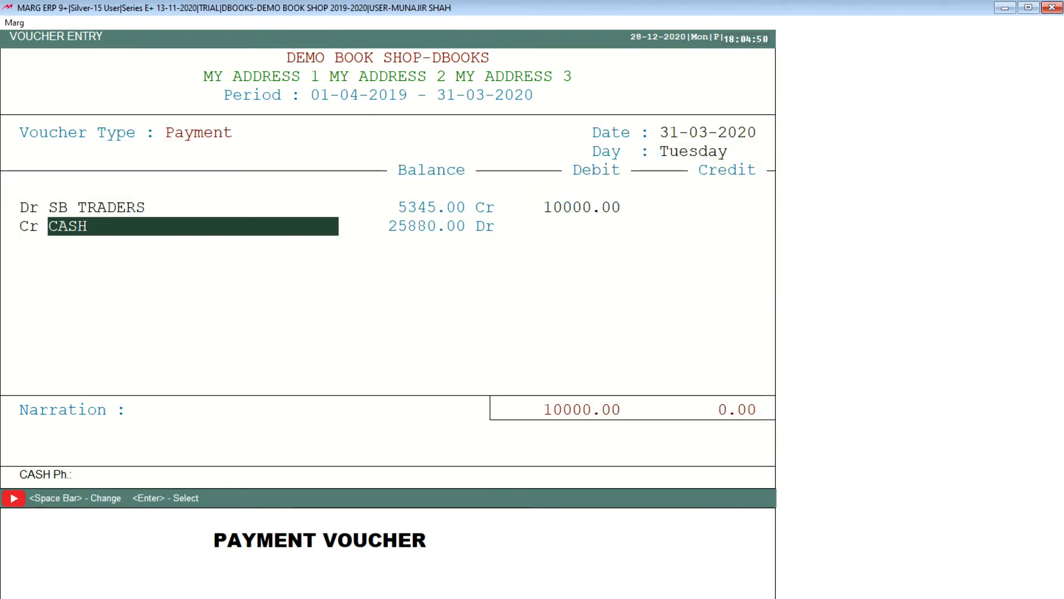
# Credit the payment to CASH, save the payment voucher without a narration and leave voucher entry.
pyautogui.press('Return')
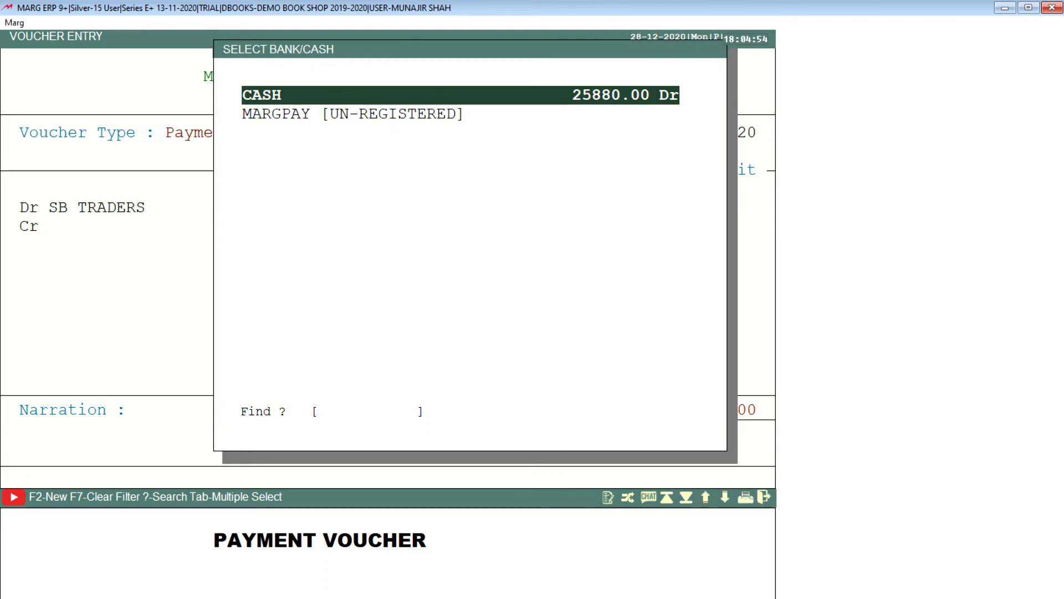
pyautogui.press('Return')
pyautogui.press('Return')
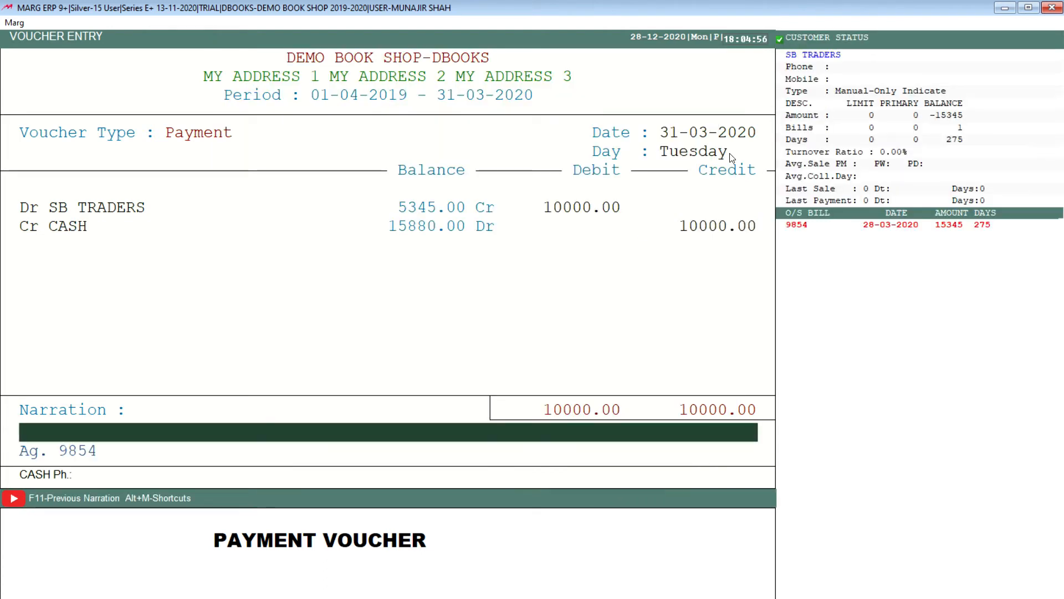
pyautogui.press('Return')
pyautogui.press('Return')
pyautogui.press('Escape')
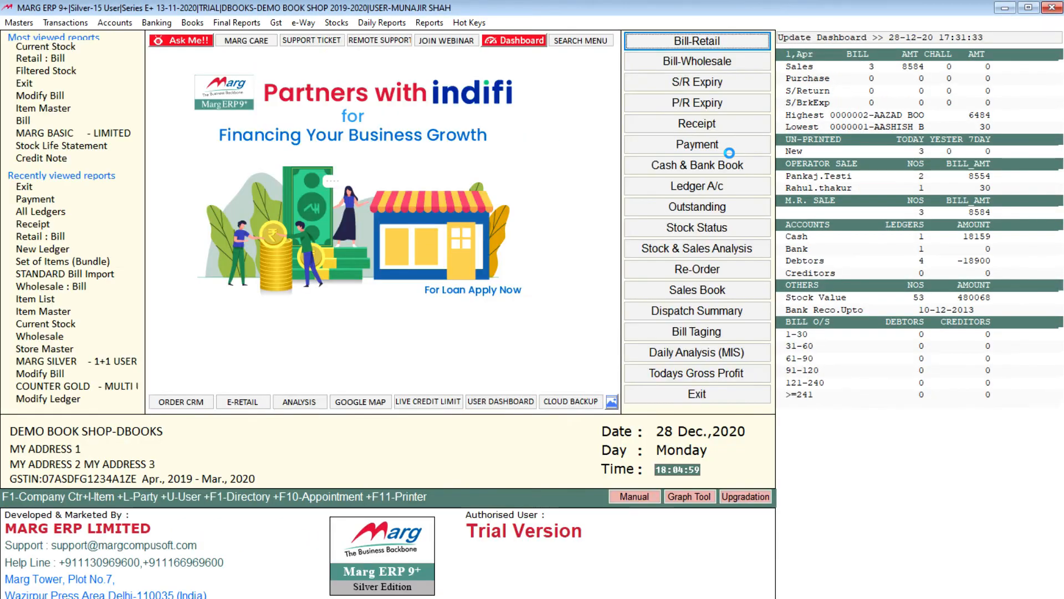
# Look up SB TRADERS in the list of all ledgers and check its debit, credit and balance.
pyautogui.click(193, 23)
pyautogui.click(218, 51)
pyautogui.write('SB')
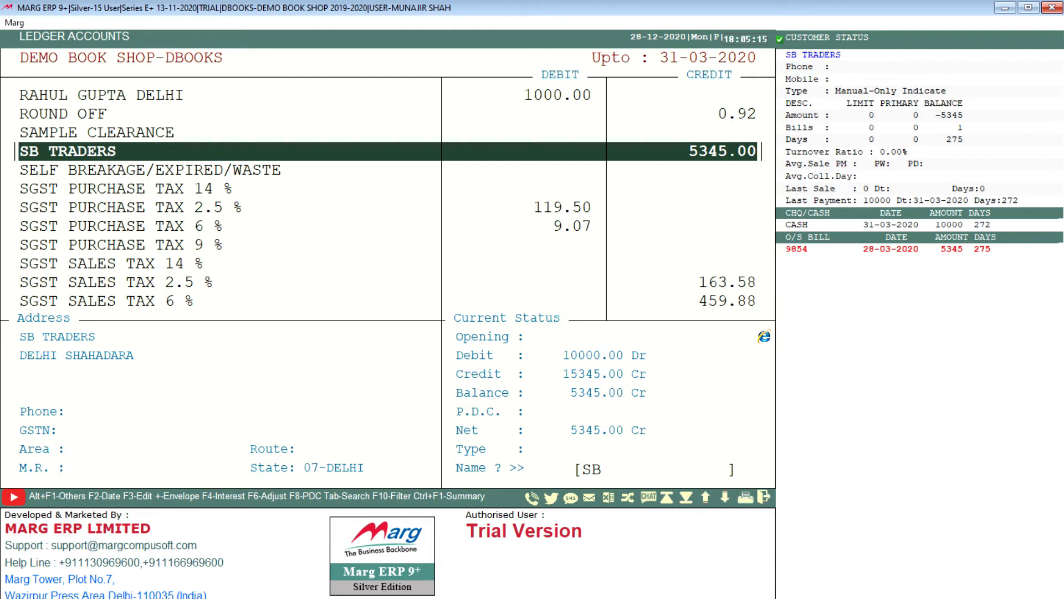
pyautogui.press('Escape')
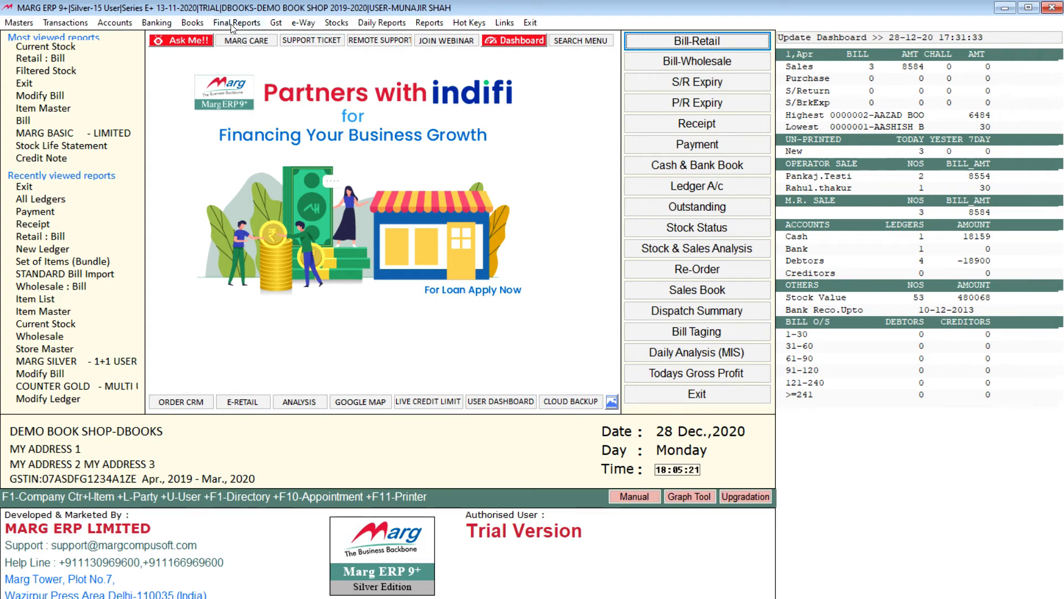
# Check the CASH account's balance in the Cash & Bank Book and close the book.
pyautogui.click(192, 22)
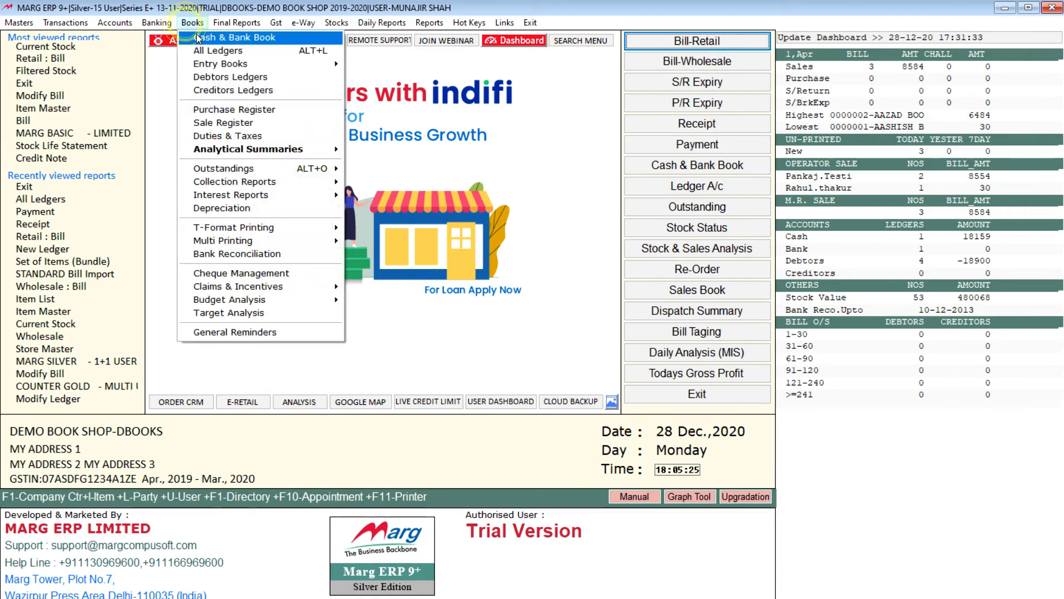
pyautogui.click(224, 37)
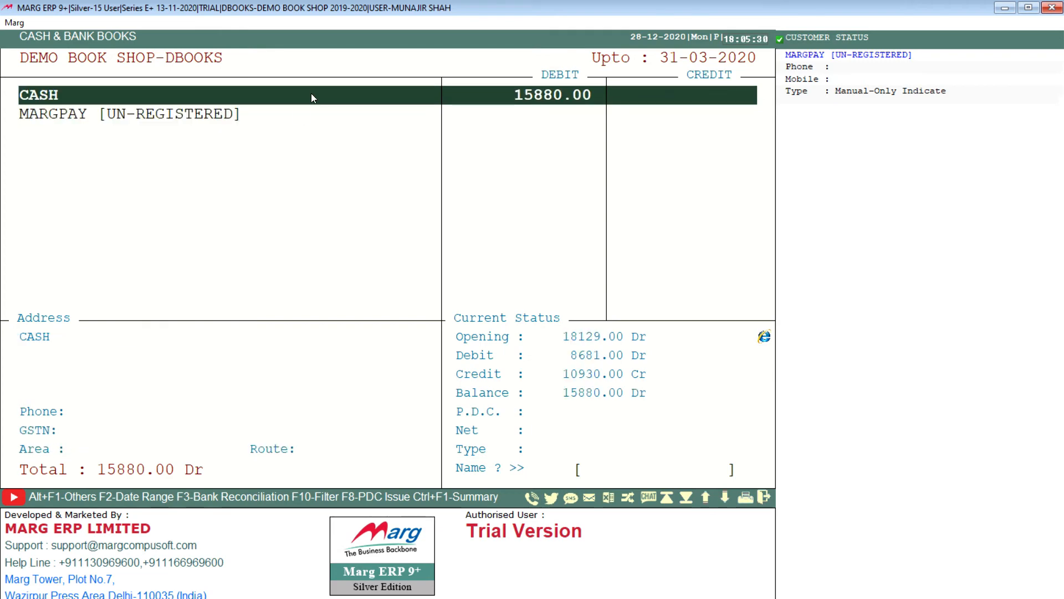
pyautogui.press('Escape')
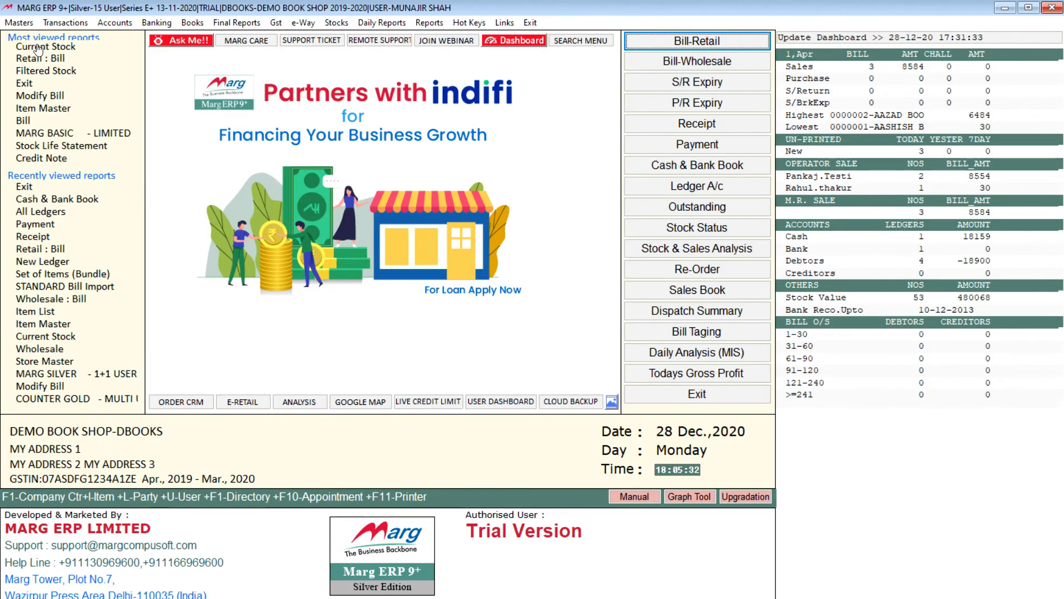
# Create and save a new ledger named ICICI BANK under the BANK ACCOUNTS group, leaving the other fields at their defaults.
pyautogui.click(33, 25)
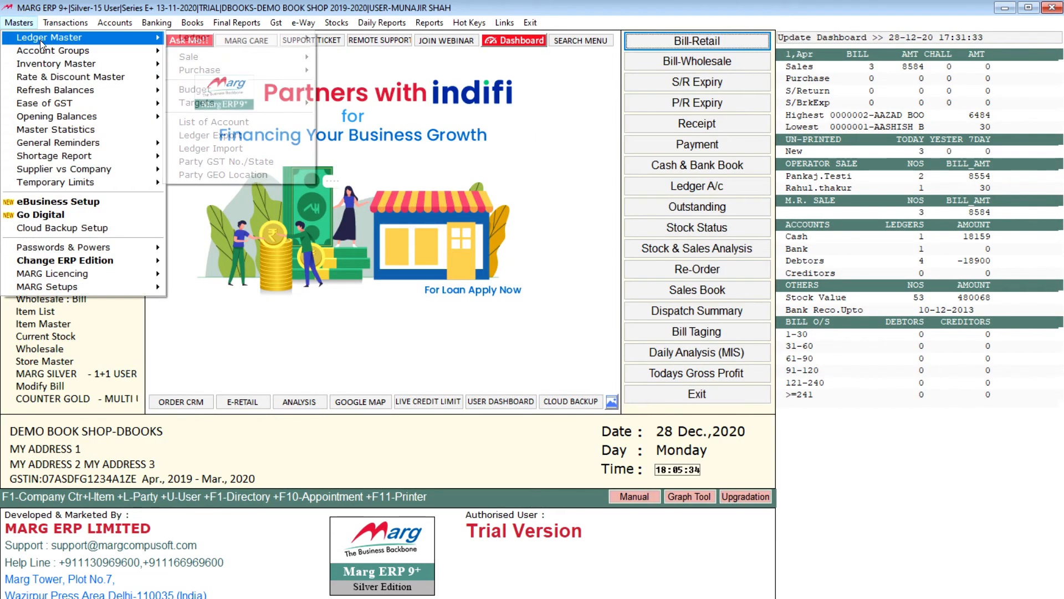
pyautogui.moveTo(269, 39)
pyautogui.click(338, 38)
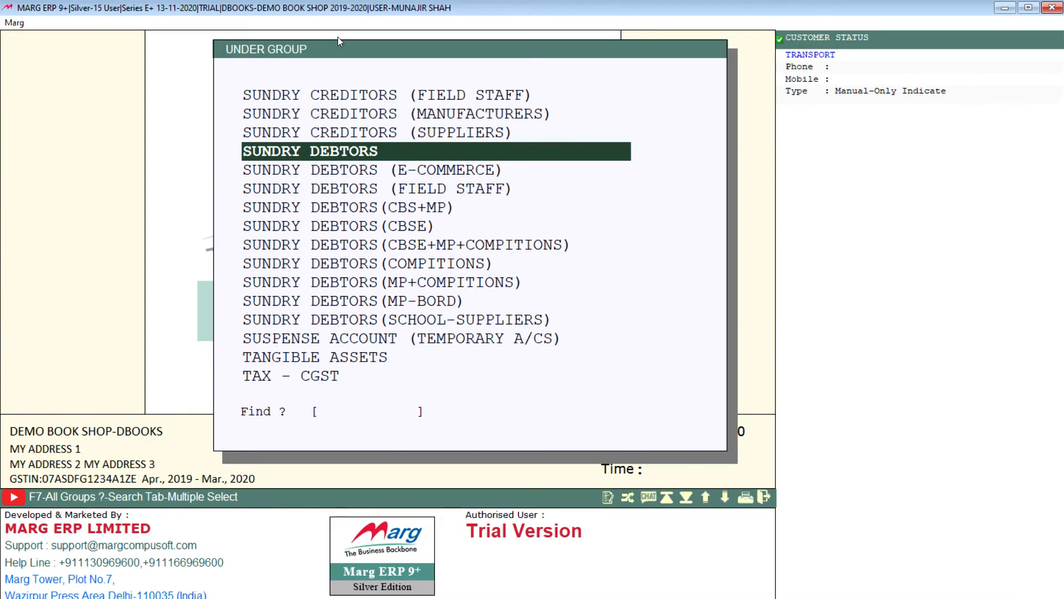
pyautogui.write('B')
pyautogui.press('Return')
pyautogui.write('ICICI BANK')
pyautogui.press('Return')
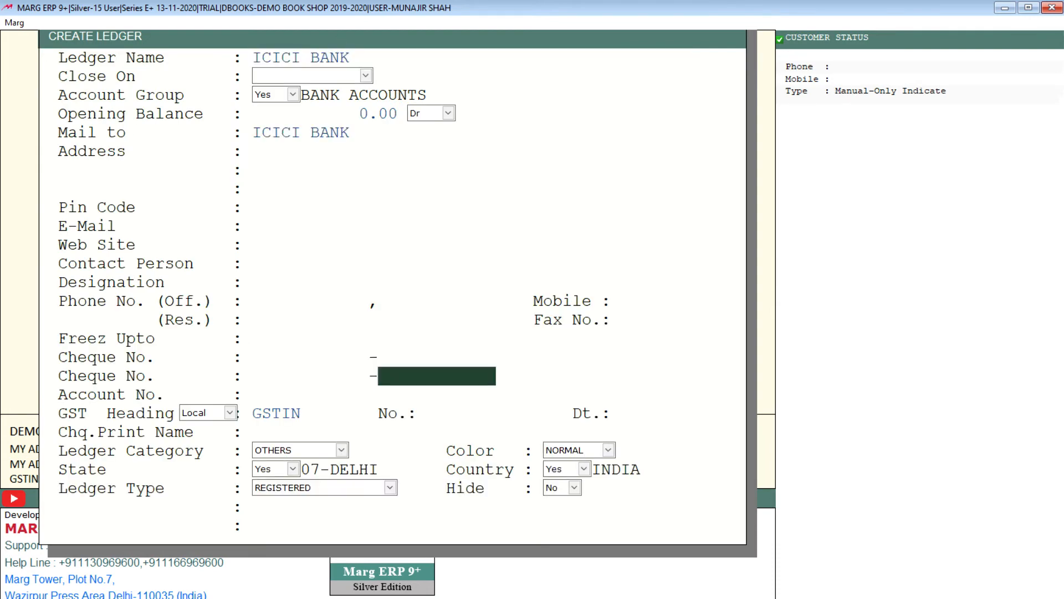
pyautogui.press('Return')
pyautogui.press('Escape')
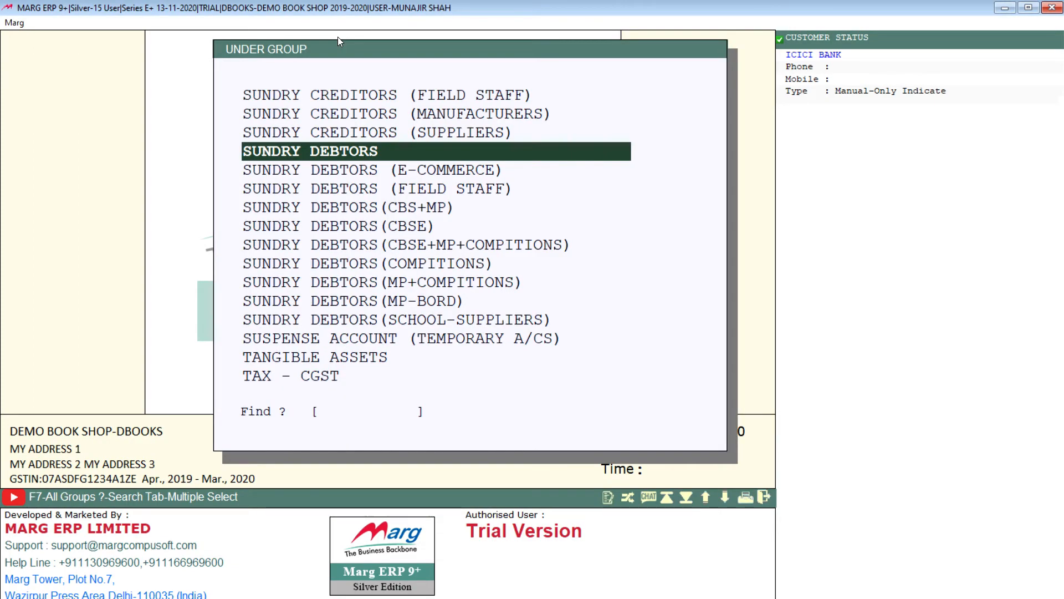
pyautogui.press('Escape')
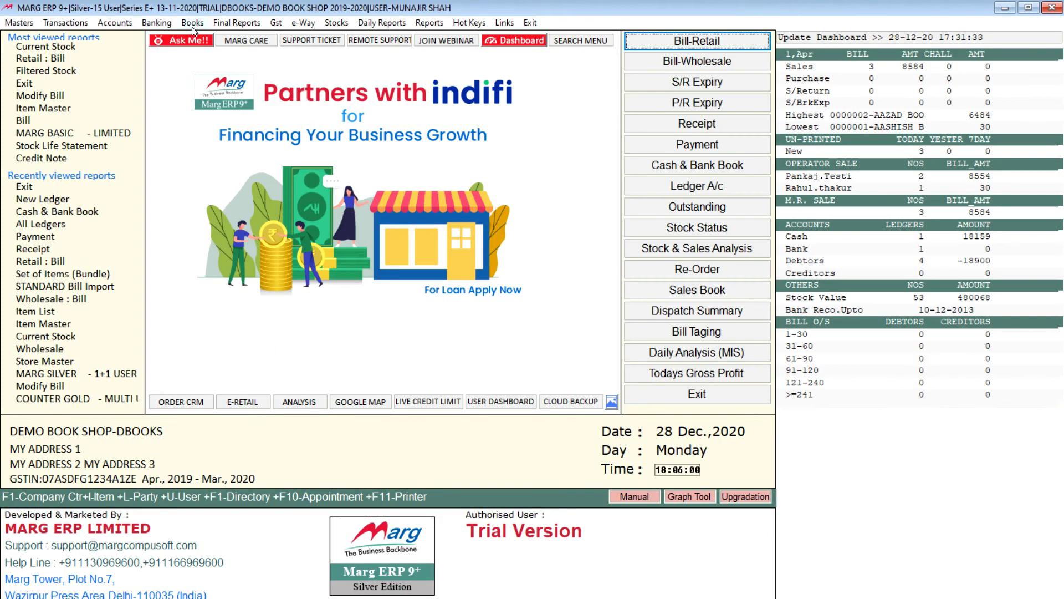
# Check the Cash & Bank Book for the ICICI BANK ledger and close the book.
pyautogui.click(192, 23)
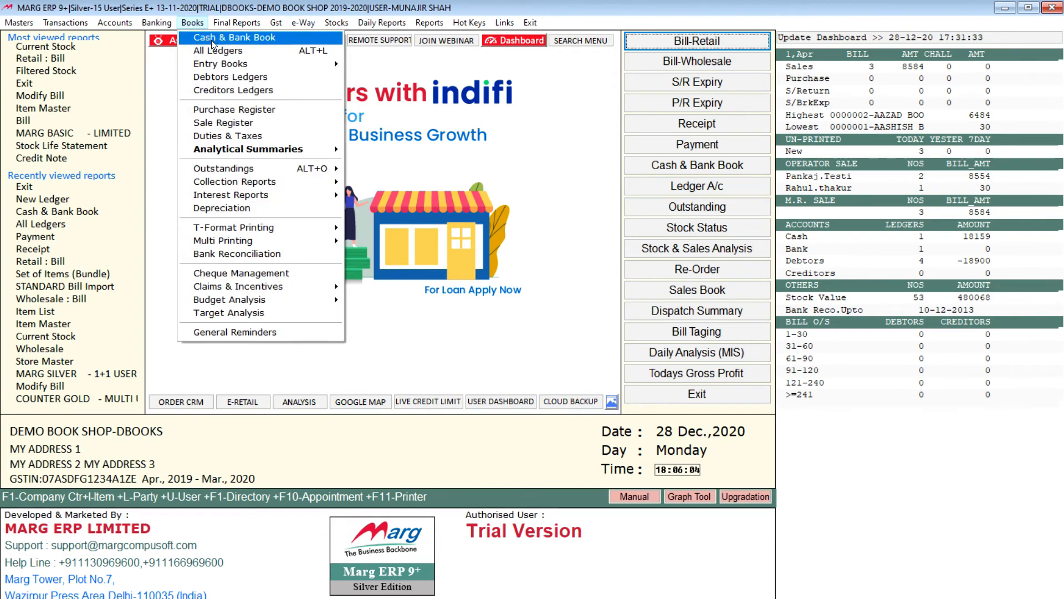
pyautogui.click(214, 39)
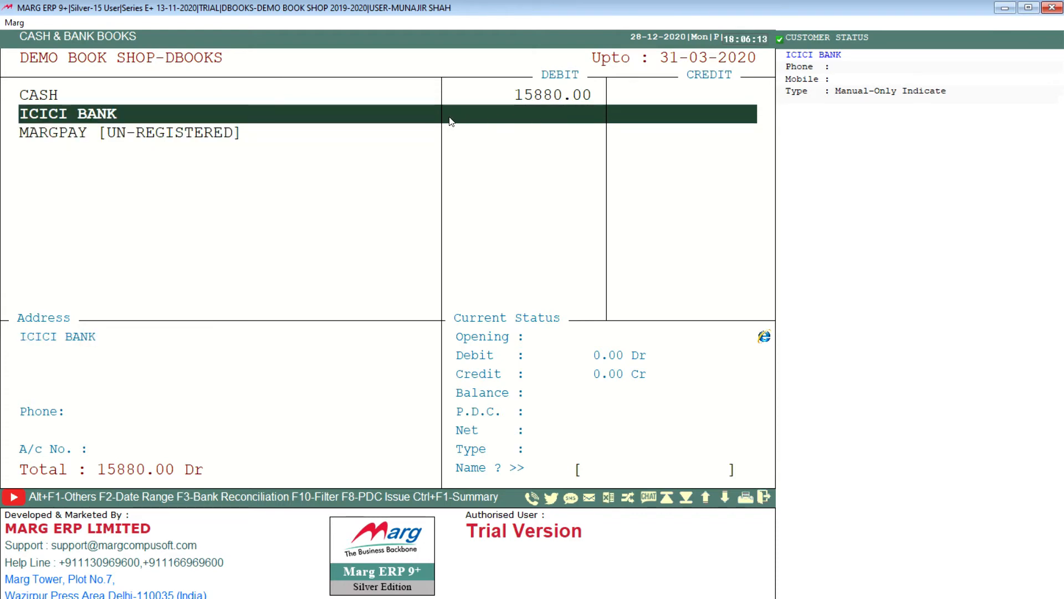
pyautogui.press('Escape')
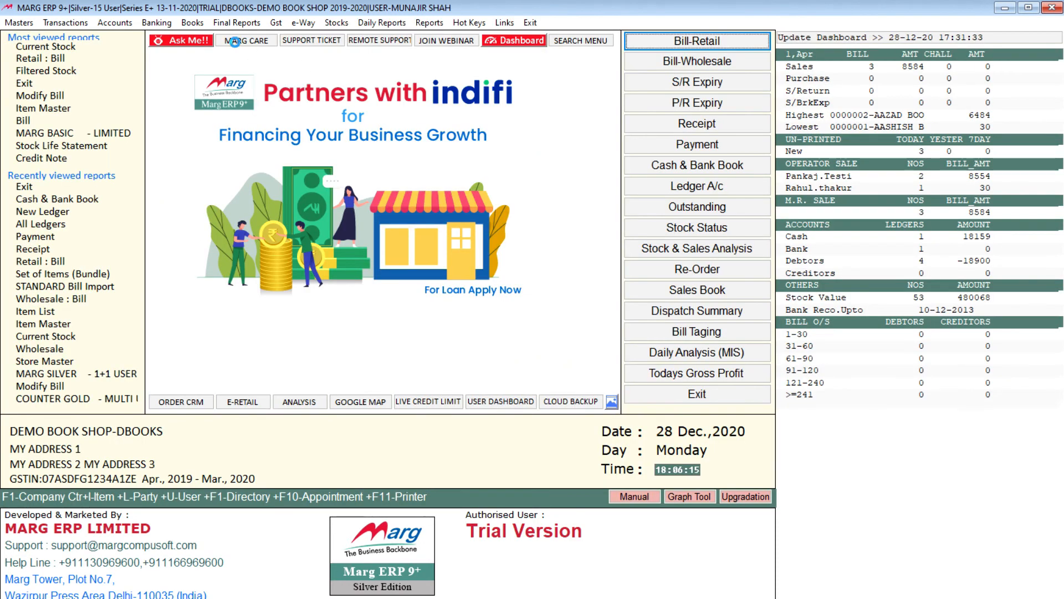
# Review the SB TRADERS entry in the full ledger list again and close the list.
pyautogui.click(192, 23)
pyautogui.click(211, 48)
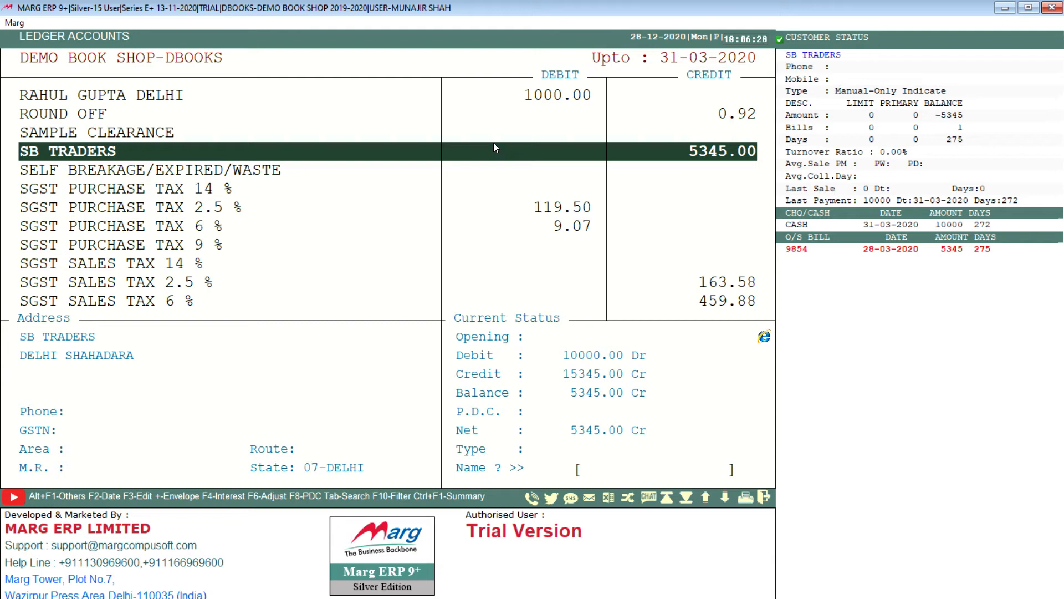
pyautogui.press('Escape')
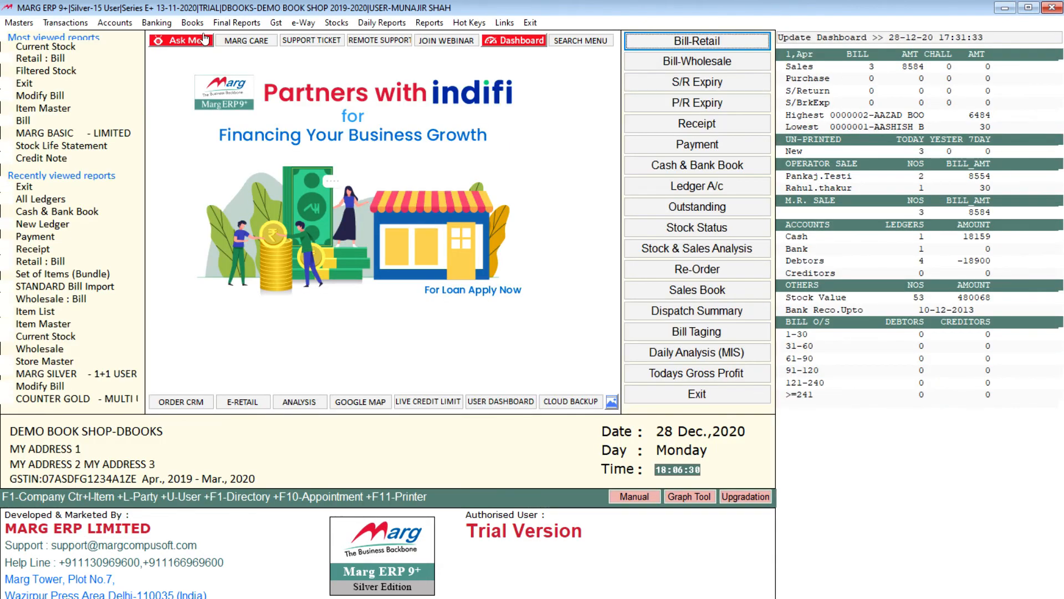
# Generate the Day Book for 01-04-2019 to 31-03-2020 without restricting it to a selected ledger.
pyautogui.click(191, 23)
pyautogui.moveTo(211, 64)
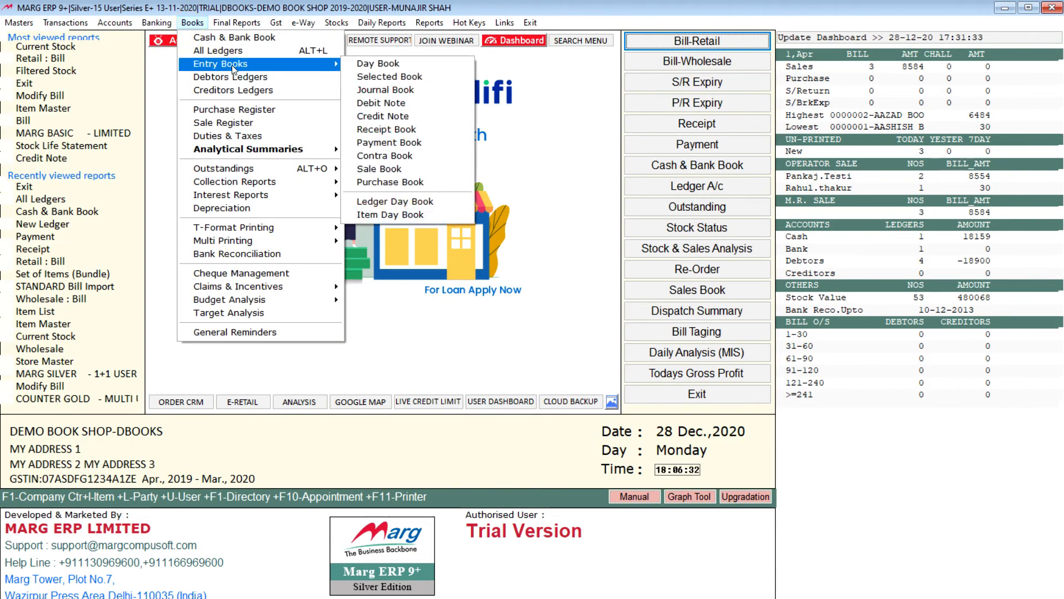
pyautogui.click(377, 65)
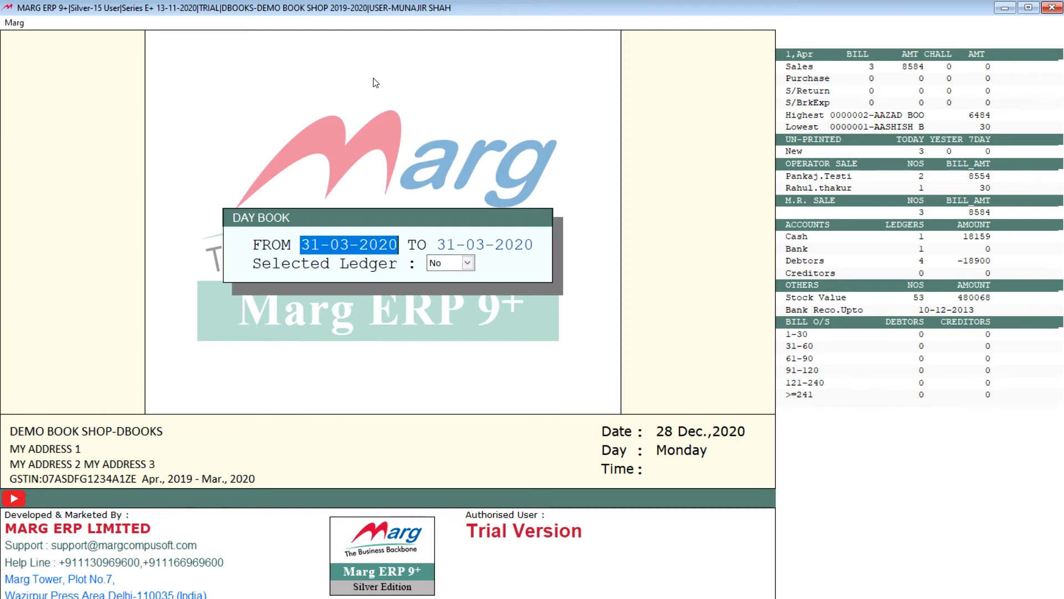
pyautogui.write('01-0')
pyautogui.write('4')
pyautogui.press('Return')
pyautogui.press('Return')
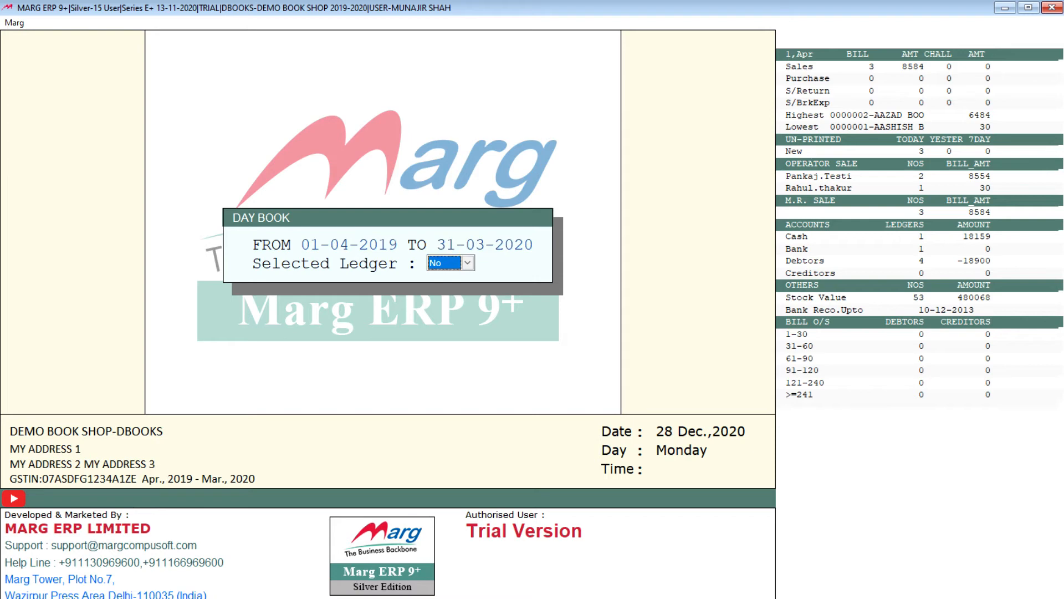
pyautogui.press('Return')
# Examine the Day Book's sale, receipt, purchase and payment entries and their voucher details, and close the report.
pyautogui.press('Down')
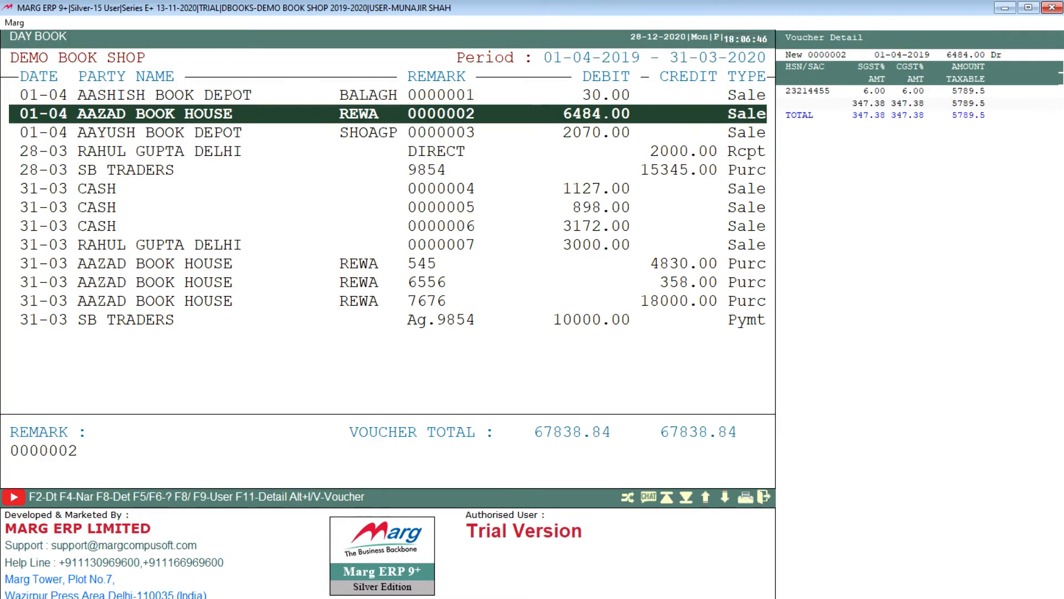
pyautogui.press('End')
pyautogui.press('Up')
pyautogui.press('Up')
pyautogui.press('Up')
pyautogui.press('Up')
pyautogui.press('Up')
pyautogui.press('Up')
pyautogui.press('Up')
pyautogui.press('Up')
pyautogui.press('Up')
pyautogui.press('Up')
pyautogui.press('Up')
pyautogui.press('Up')
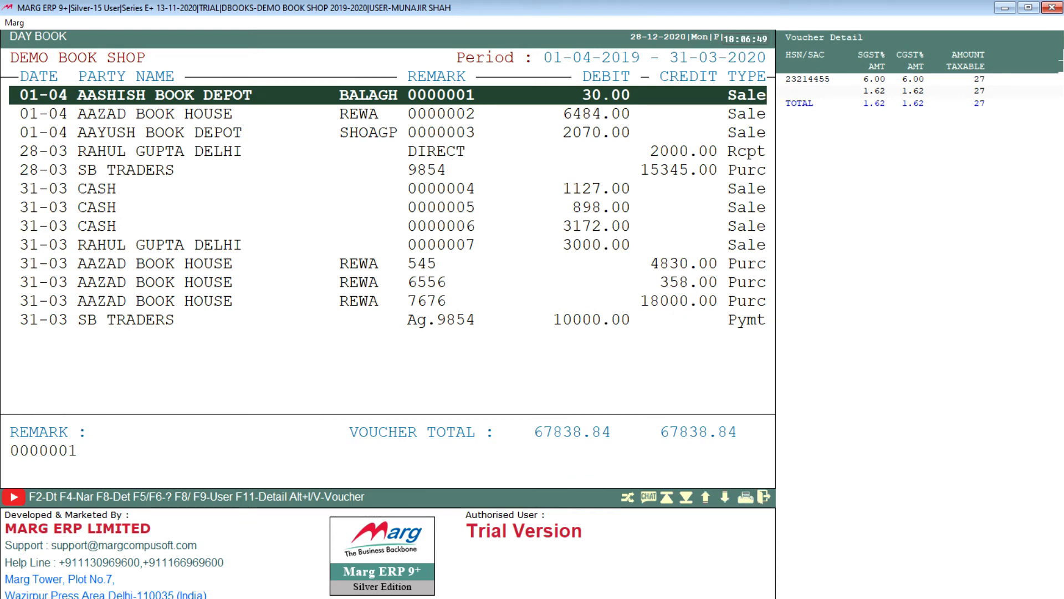
pyautogui.press('Down')
pyautogui.press('Up')
pyautogui.press('Down')
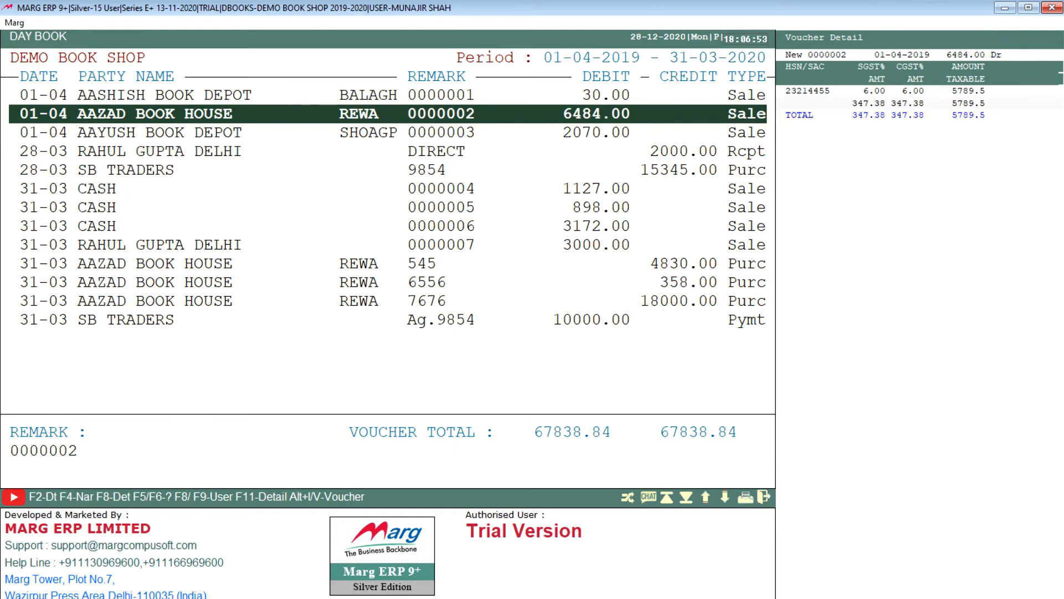
pyautogui.press('Down')
pyautogui.press('Down')
pyautogui.press('Down')
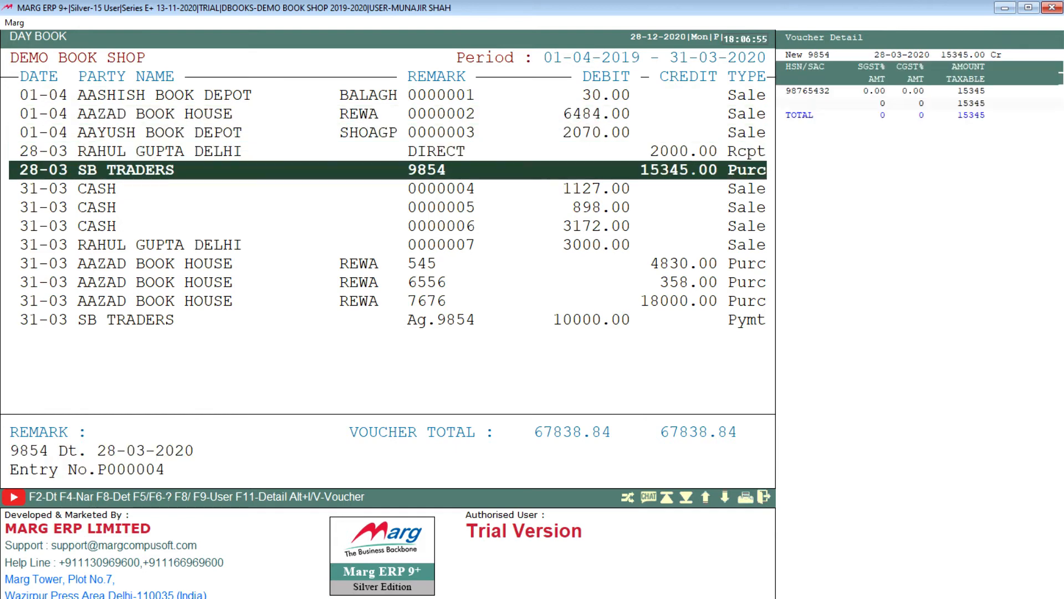
pyautogui.press('Down')
pyautogui.press('Down')
pyautogui.press('Down')
pyautogui.press('Down')
pyautogui.press('Down')
pyautogui.press('Down')
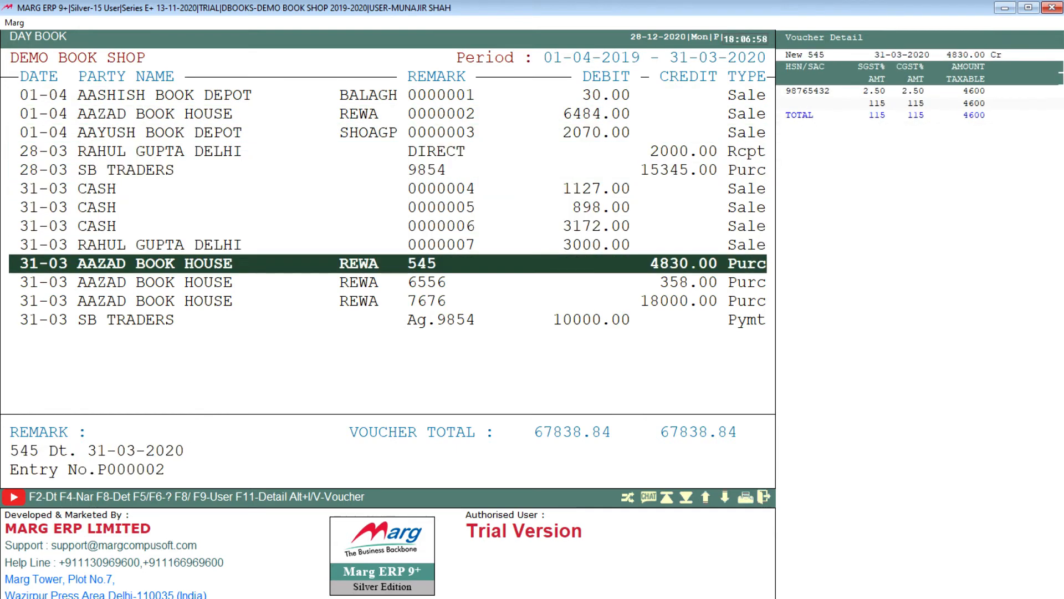
pyautogui.press('Up')
pyautogui.press('Up')
pyautogui.press('Up')
pyautogui.press('Up')
pyautogui.press('Up')
pyautogui.press('Up')
pyautogui.press('Up')
pyautogui.press('Up')
pyautogui.press('Up')
pyautogui.press('Up')
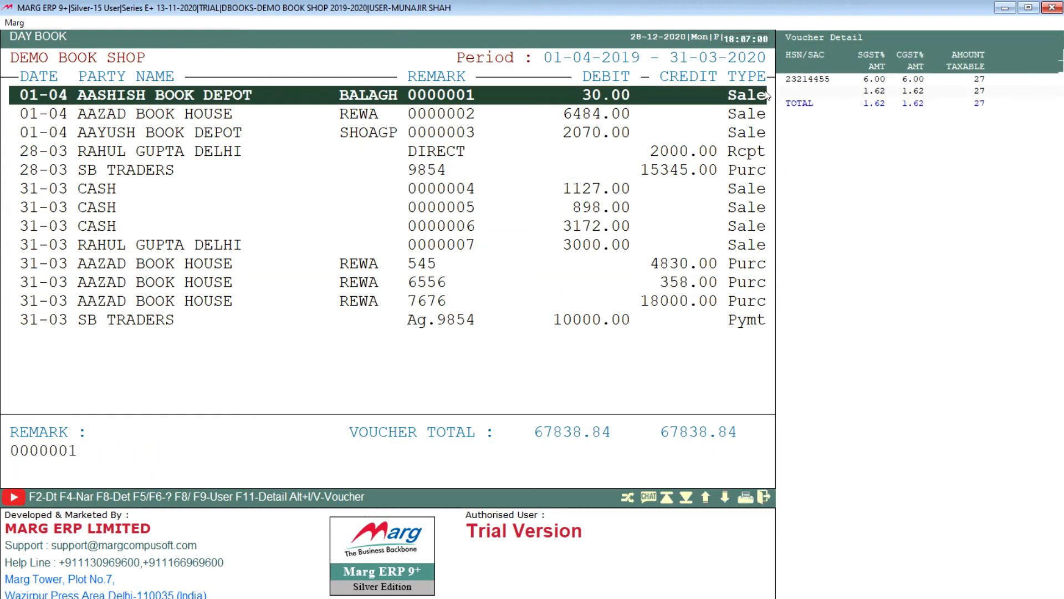
pyautogui.press('Down')
pyautogui.press('Down')
pyautogui.press('Down')
pyautogui.press('Down')
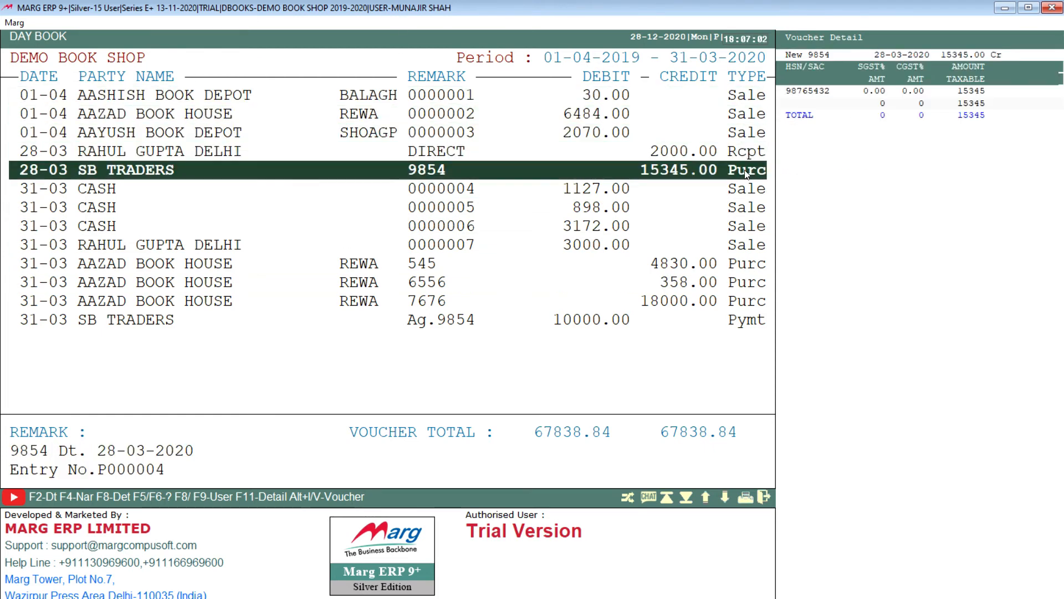
pyautogui.press('Down')
pyautogui.press('Down')
pyautogui.press('Down')
pyautogui.press('Down')
pyautogui.press('Down')
pyautogui.press('Down')
pyautogui.press('Down')
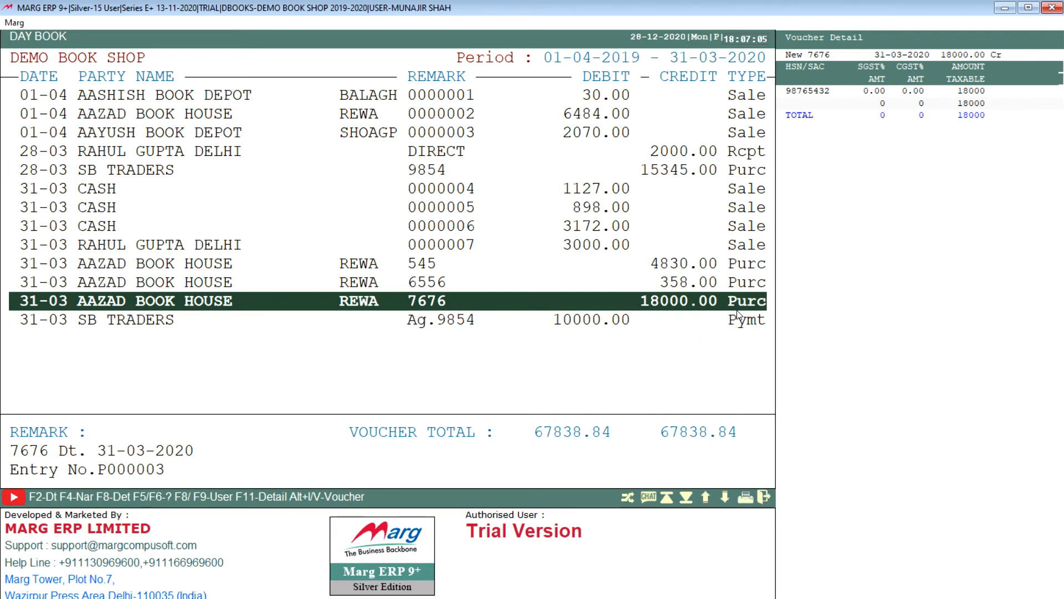
pyautogui.press('Escape')
# Generate the Day Book for 01-04-2019 to 31-03-2020 restricted to the SB TRADERS ledger.
pyautogui.click(192, 23)
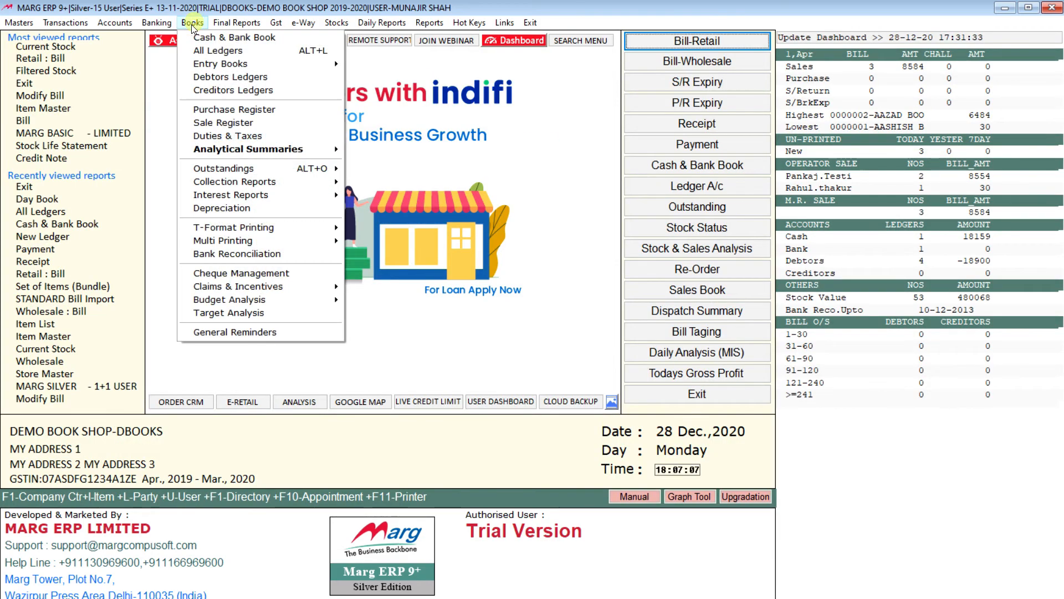
pyautogui.click(310, 71)
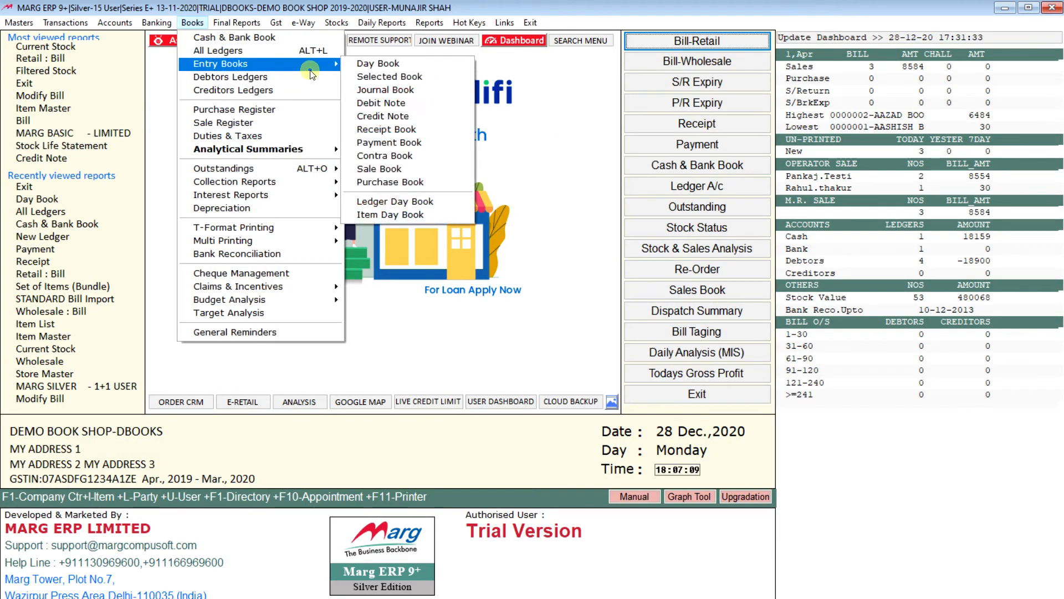
pyautogui.click(404, 69)
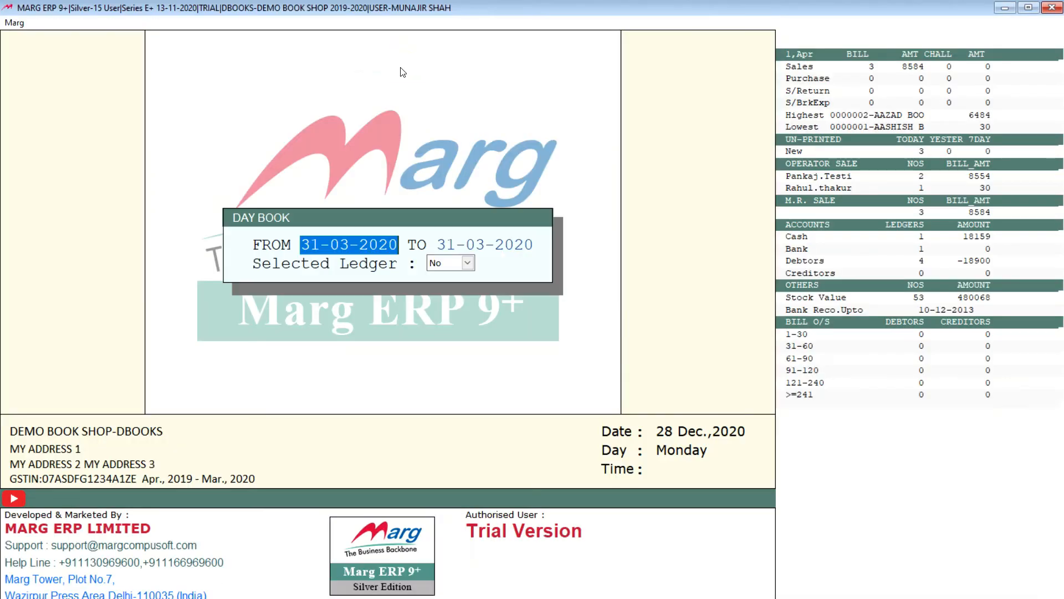
pyautogui.write('0104')
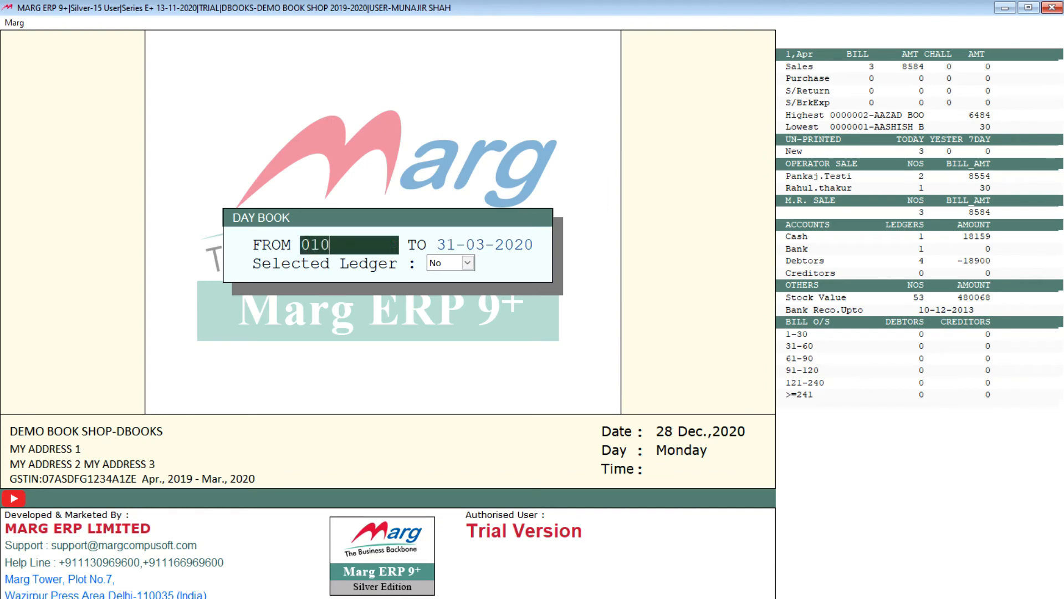
pyautogui.press('Return')
pyautogui.press('Return')
pyautogui.press('y')
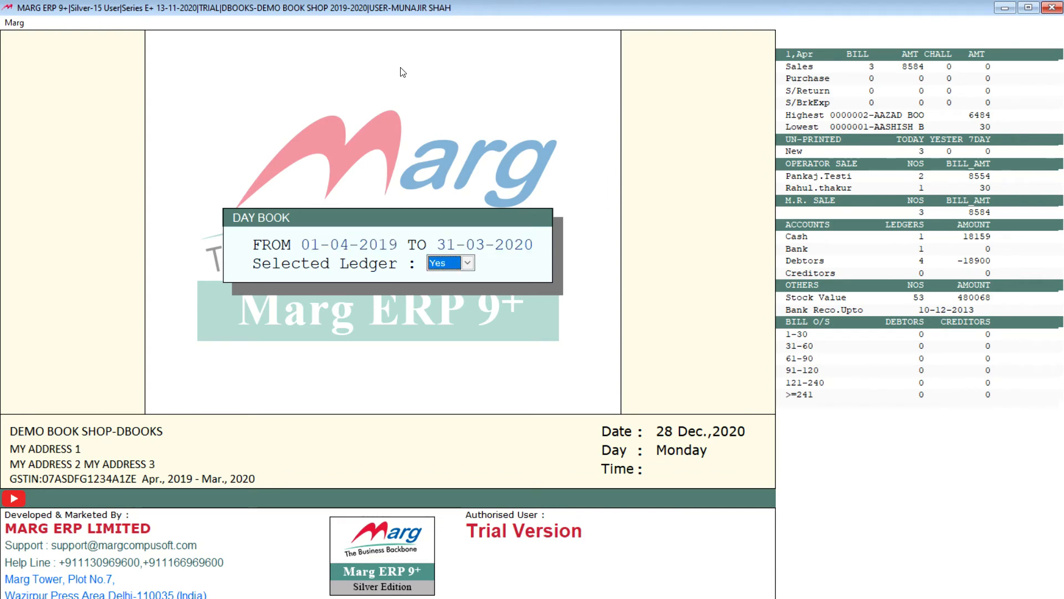
pyautogui.press('Return')
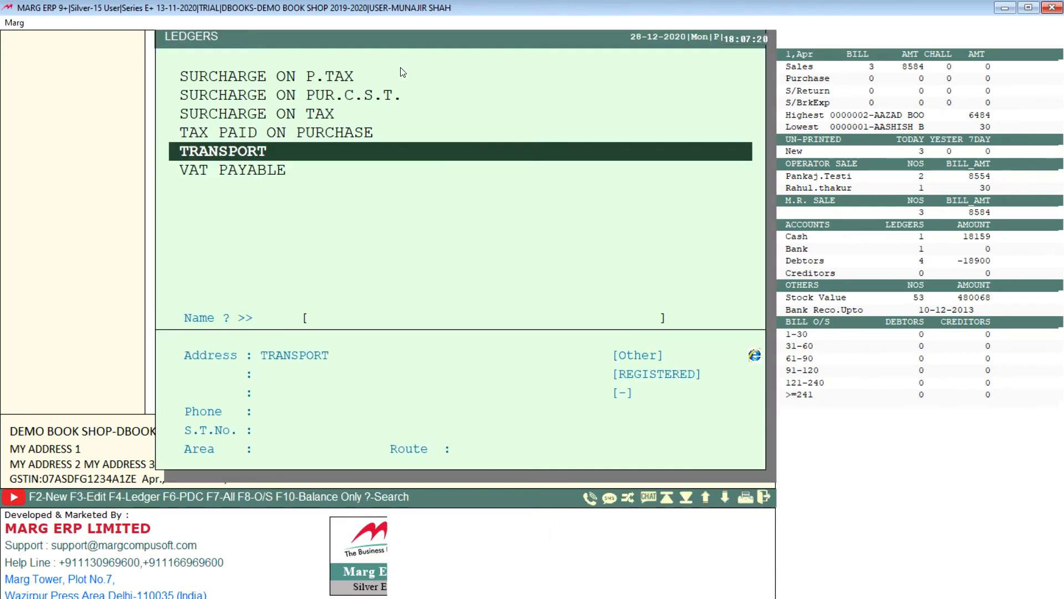
pyautogui.write('sb')
pyautogui.press('Return')
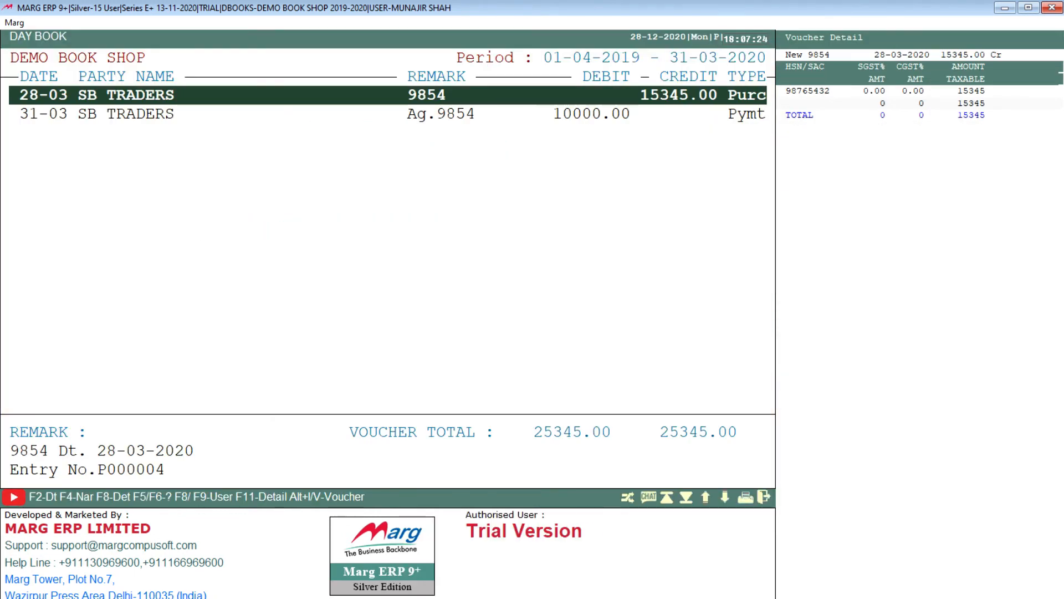
# Review the purchase and payment entries in the SB TRADERS Day Book and close the report.
pyautogui.press('Down')
pyautogui.press('Up')
pyautogui.press('Escape')
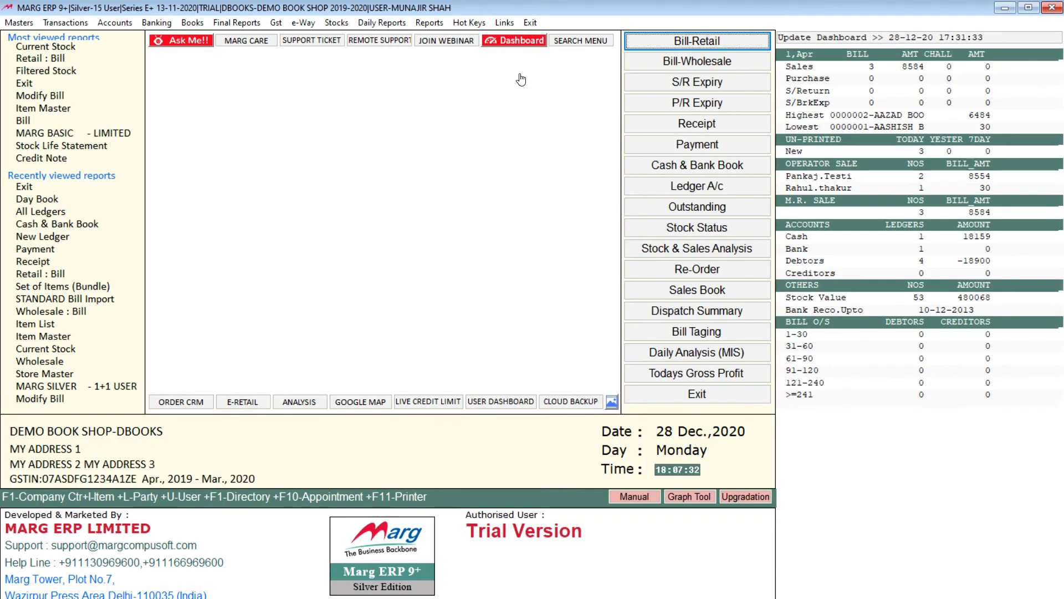
# Set up the Selected Book for 01-04-2019 to 31-03-2020 without restricting it to a selected ledger.
pyautogui.click(193, 22)
pyautogui.moveTo(267, 62)
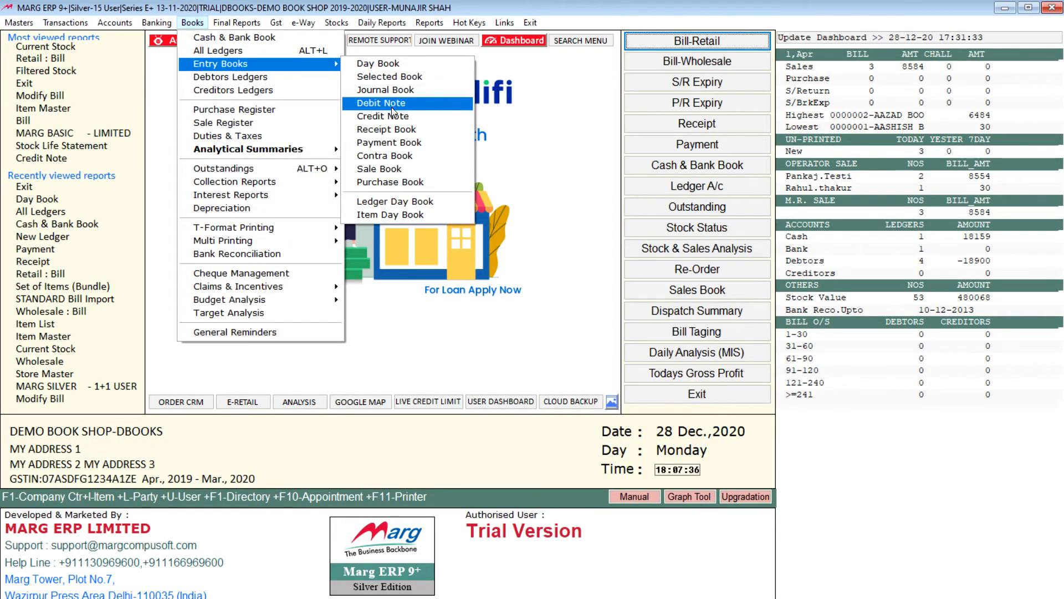
pyautogui.click(405, 78)
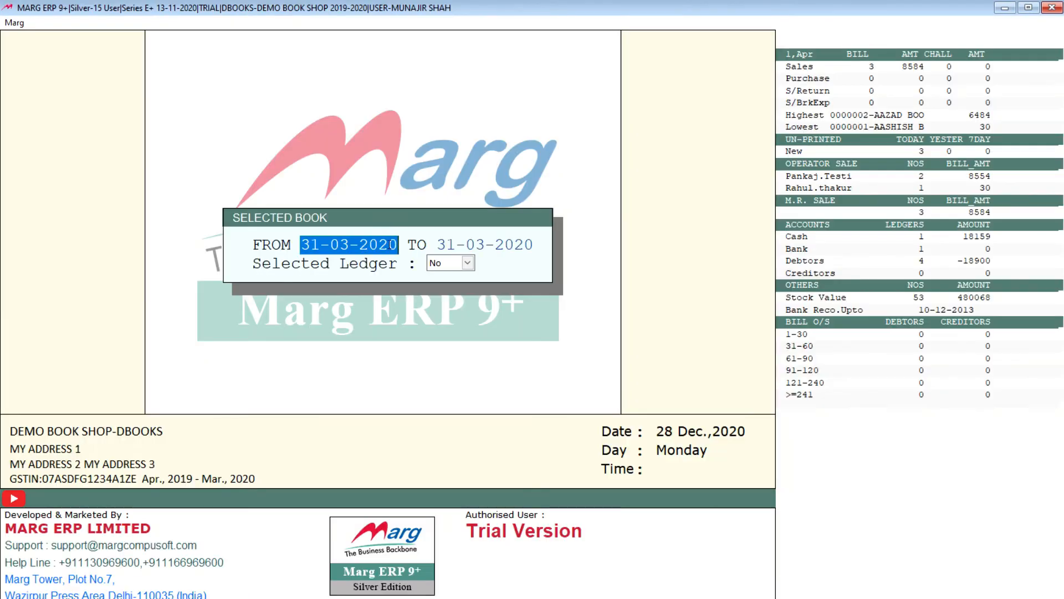
pyautogui.write('0104')
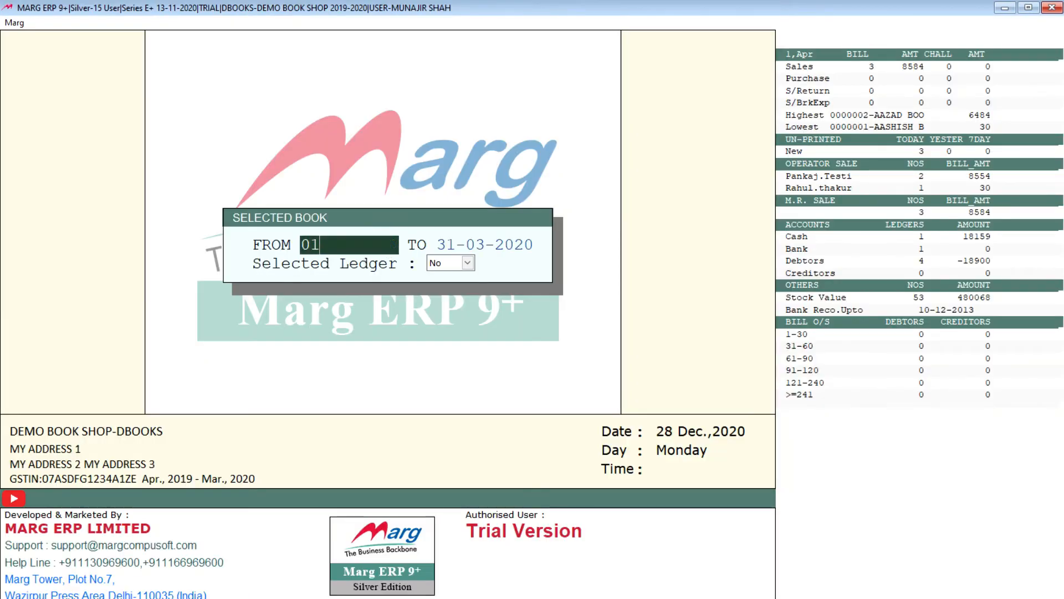
pyautogui.press('Return')
pyautogui.press('Return')
pyautogui.press('Return')
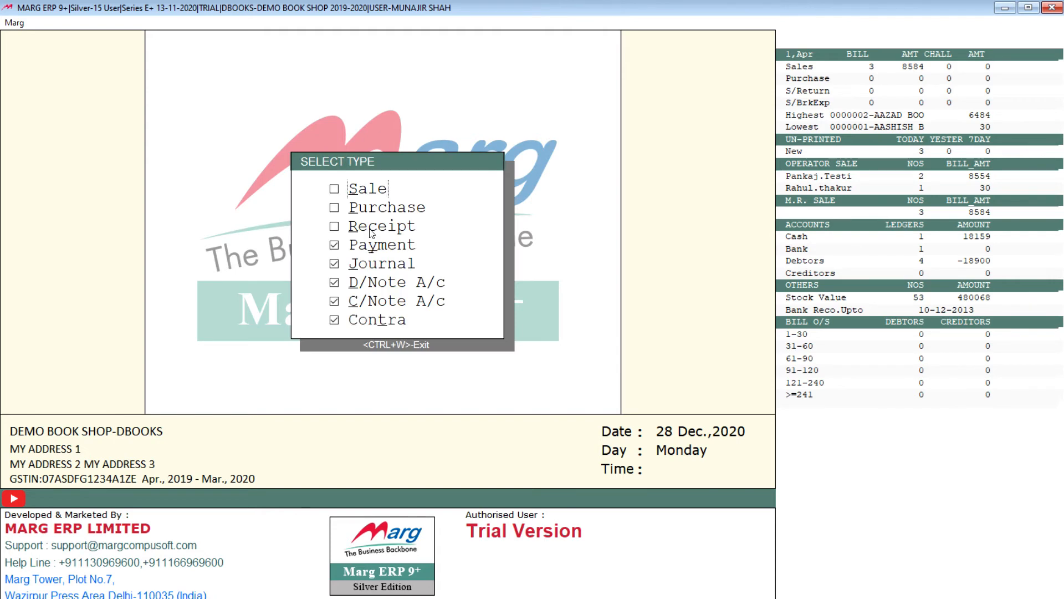
# Limit the Selected Book to the Sale and Purchase voucher types, display it, and close the report.
pyautogui.click(333, 188)
pyautogui.click(334, 207)
pyautogui.click(333, 245)
pyautogui.click(333, 264)
pyautogui.click(334, 283)
pyautogui.click(334, 302)
pyautogui.click(334, 320)
pyautogui.press('Return')
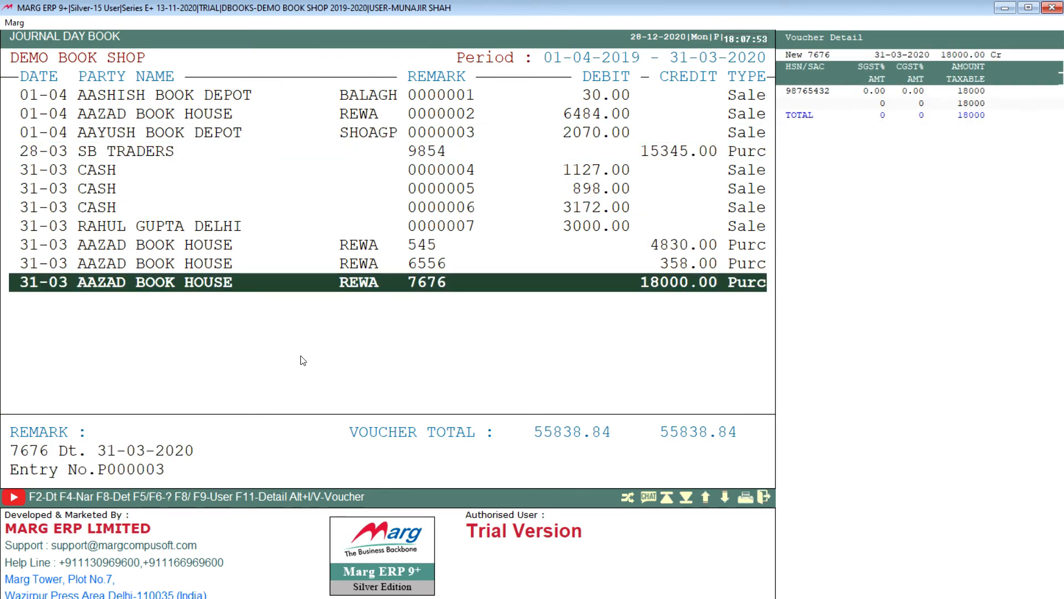
pyautogui.press('Escape')
# View the Debtors Ledgers balances for the SUNDRY DEBTORS group and close the list.
pyautogui.click(179, 25)
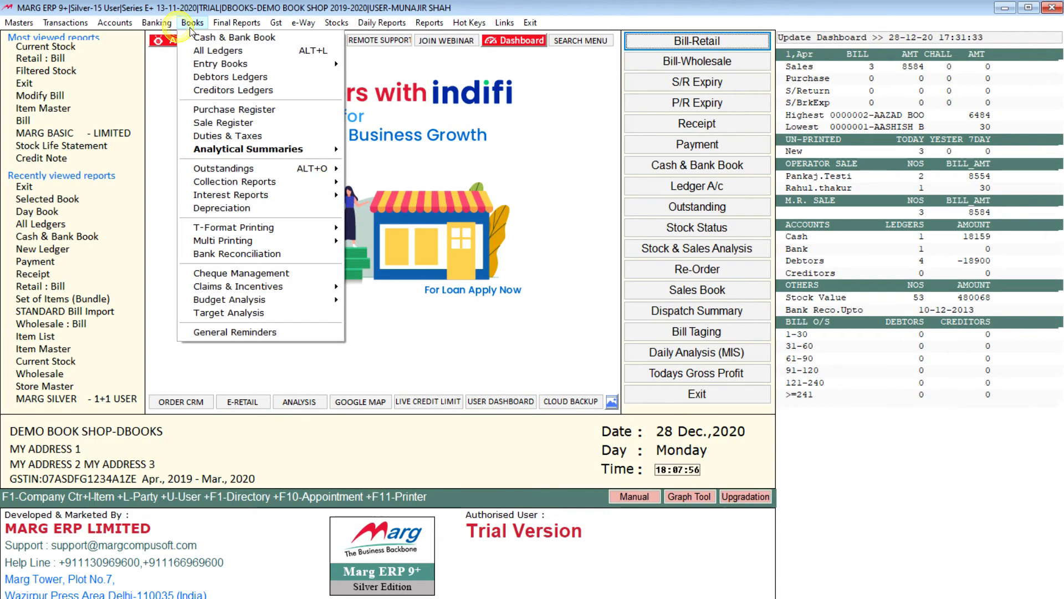
pyautogui.moveTo(312, 72)
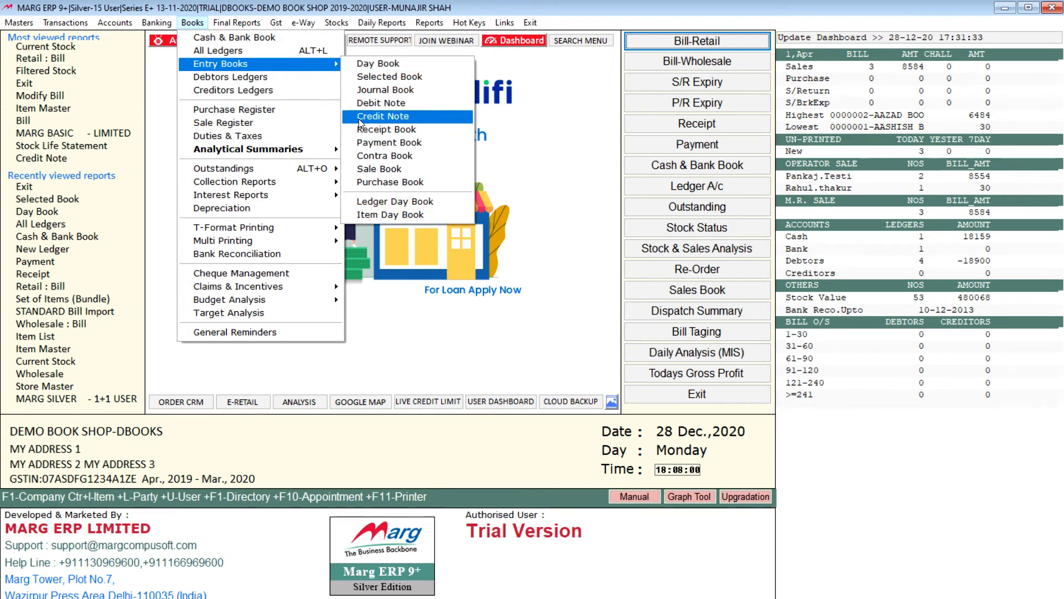
pyautogui.click(254, 79)
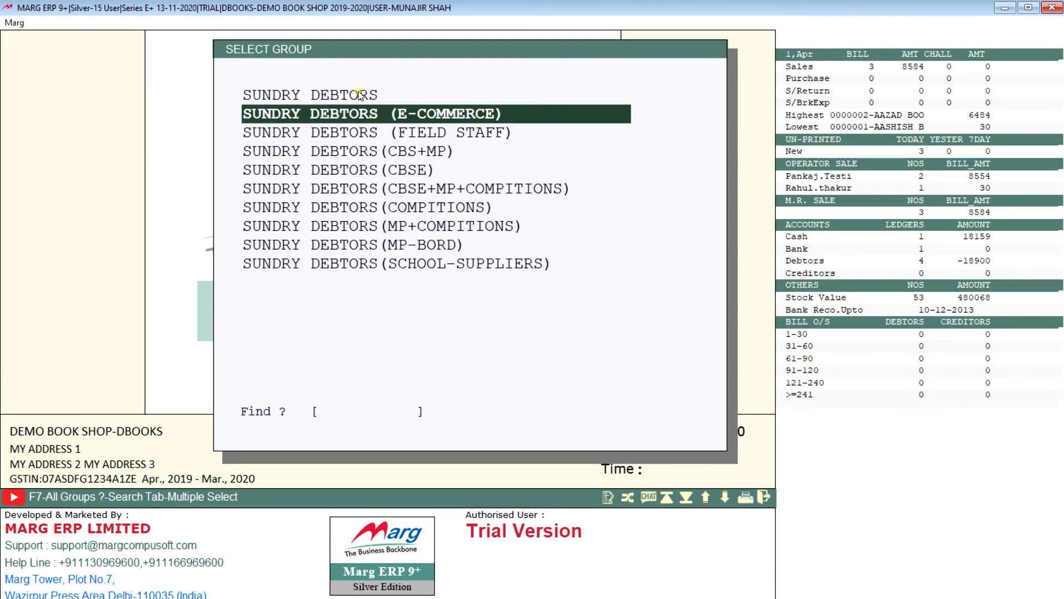
pyautogui.click(358, 94)
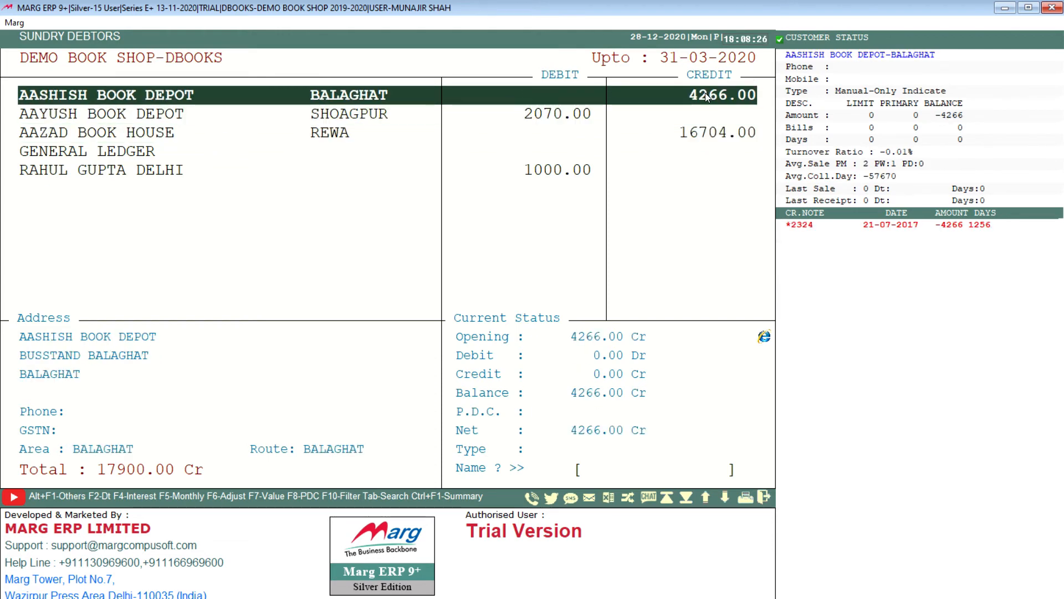
pyautogui.press('Escape')
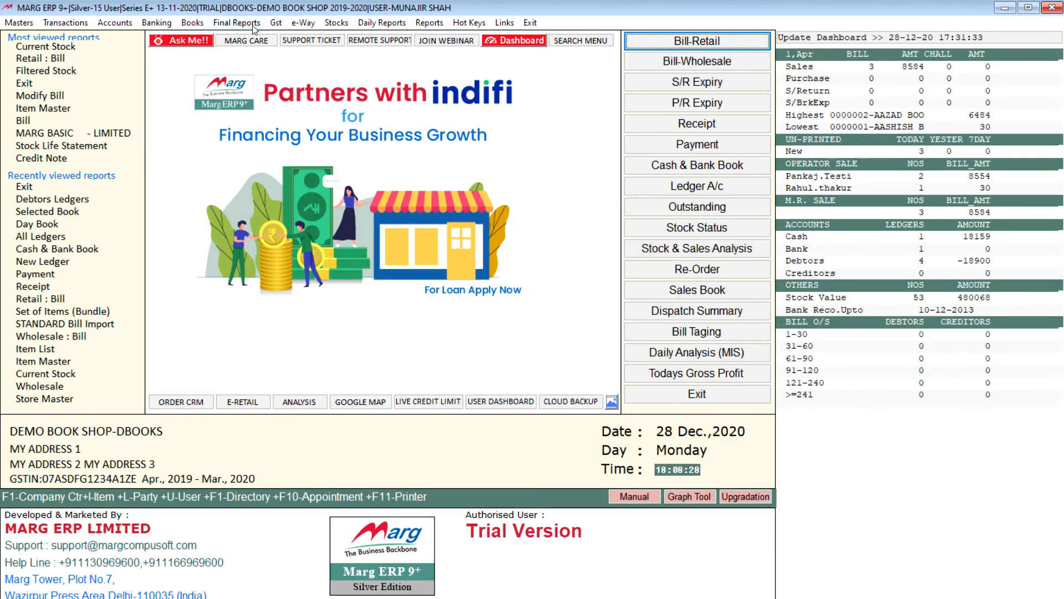
# View the Creditors Ledgers balances for the SUNDRY CREDITORS group and close the list.
pyautogui.click(194, 23)
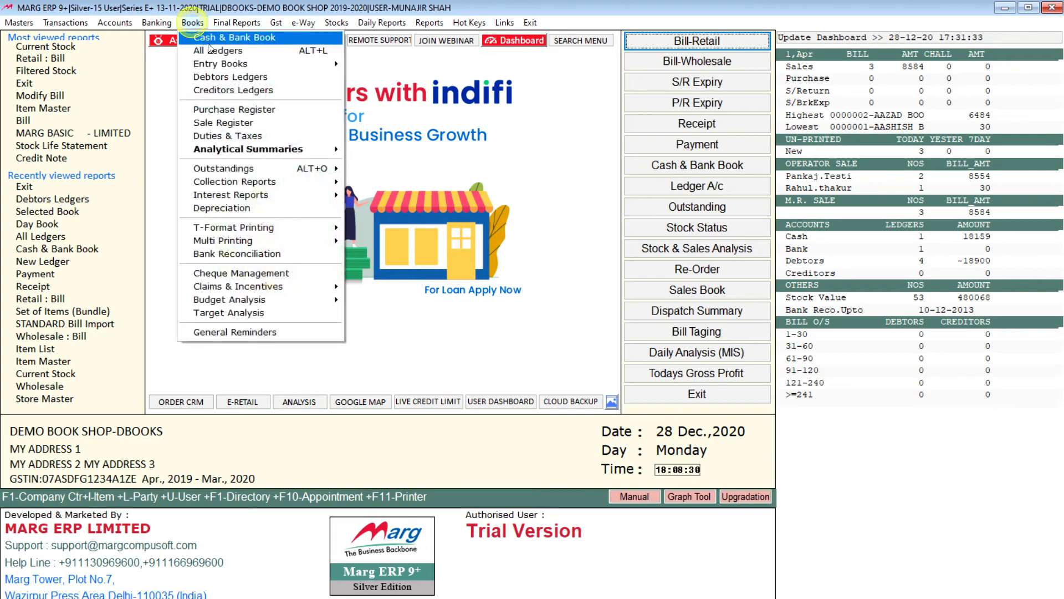
pyautogui.click(229, 89)
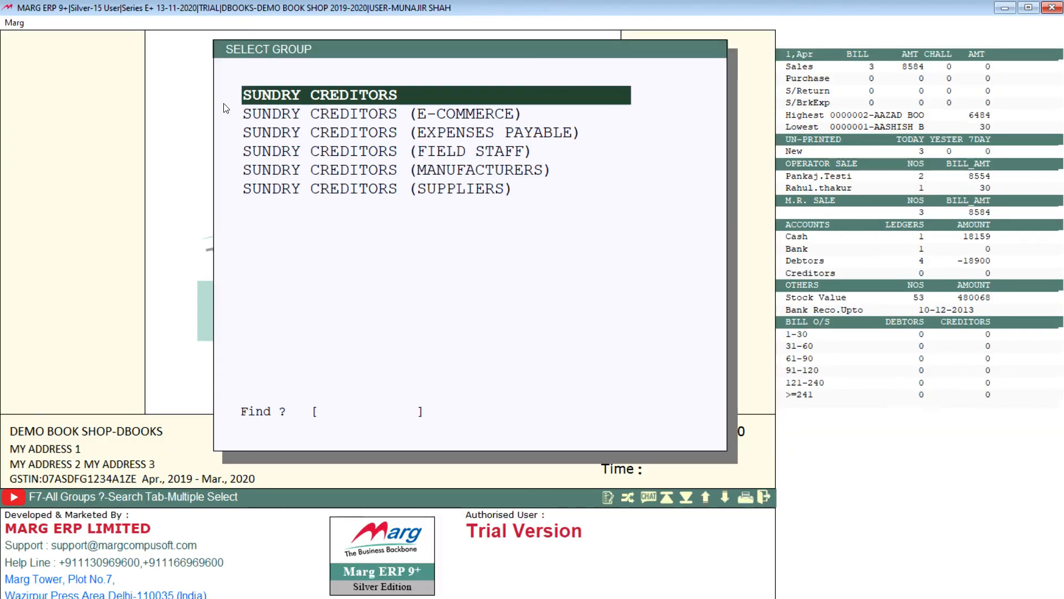
pyautogui.press('Return')
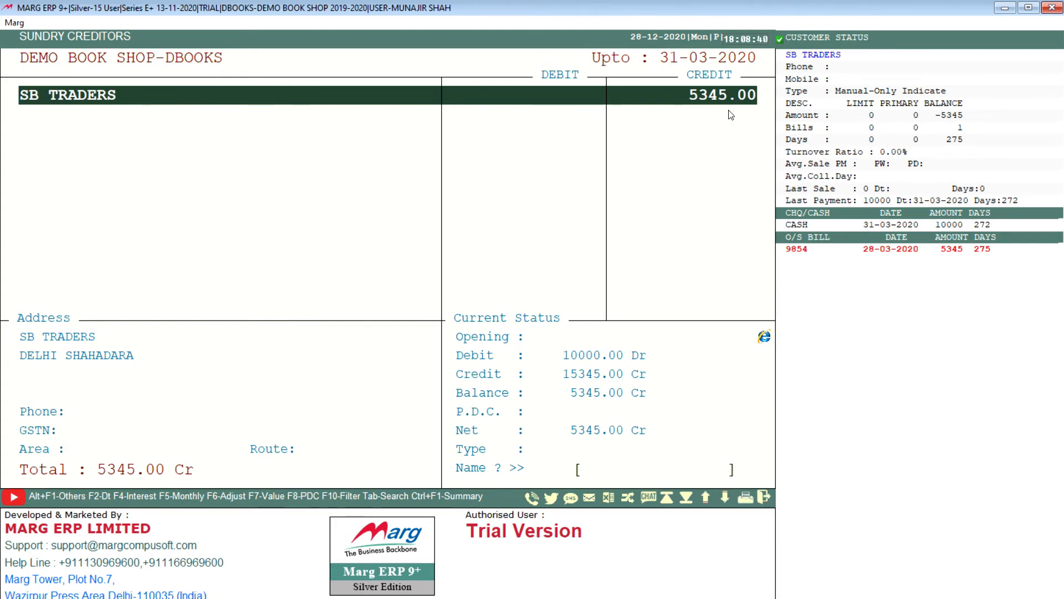
pyautogui.press('Escape')
# Display the Trial Balance up to 31-03-2020 and close the report.
pyautogui.click(193, 22)
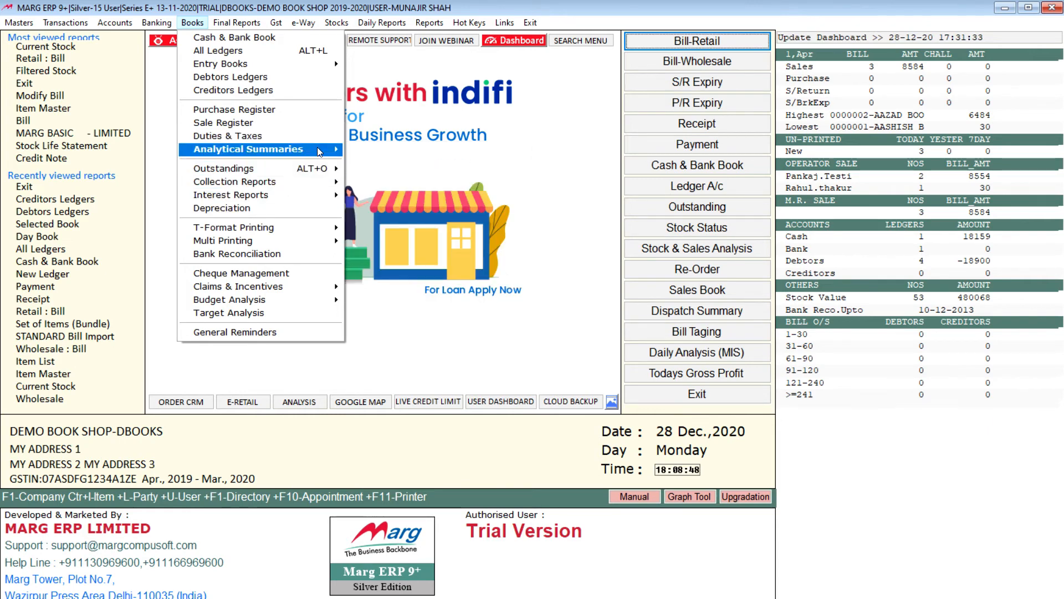
pyautogui.moveTo(317, 147)
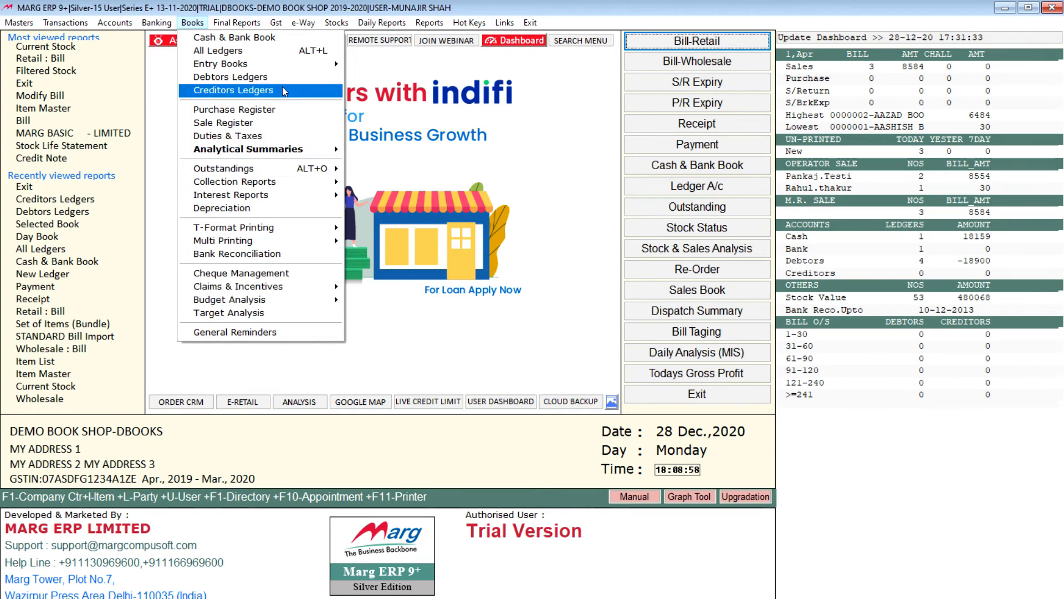
pyautogui.moveTo(228, 25)
pyautogui.click(232, 39)
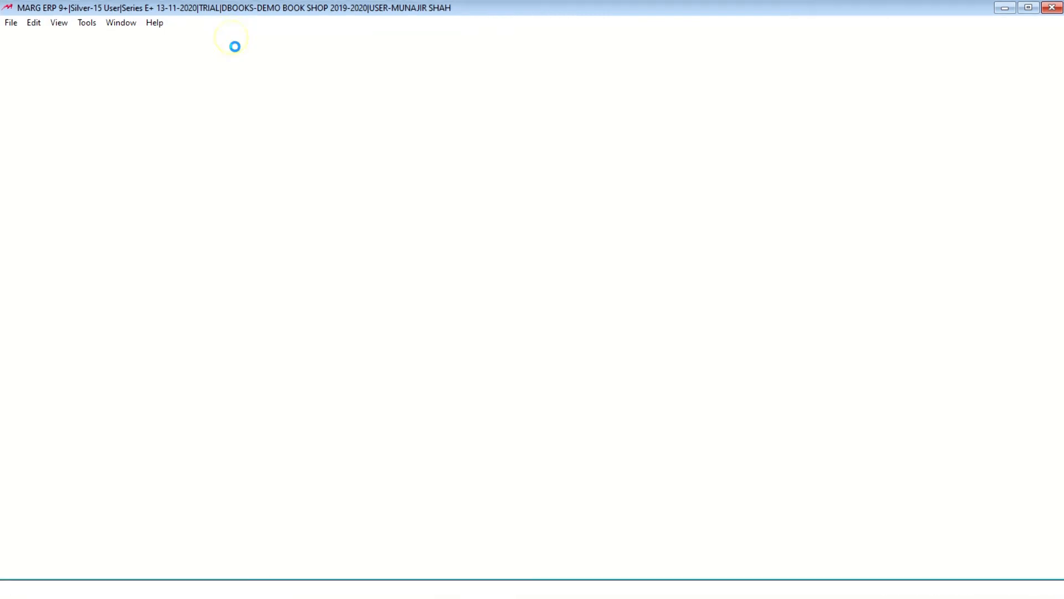
pyautogui.click(400, 239)
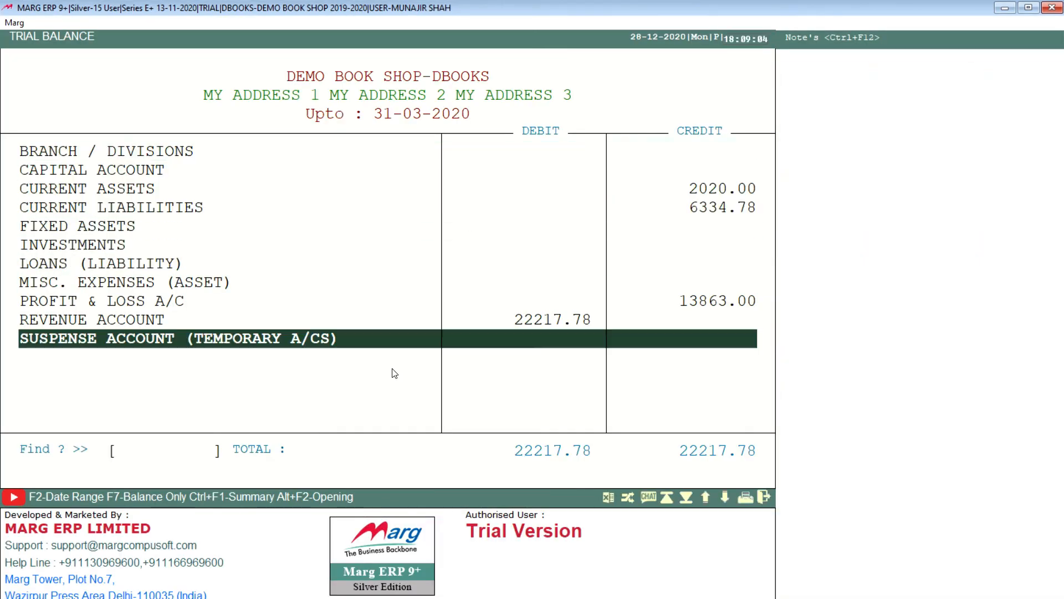
pyautogui.press('Escape')
# View the Profit & Loss account up to 31-03-2020 without updating its stock valuation, and close the report.
pyautogui.click(234, 24)
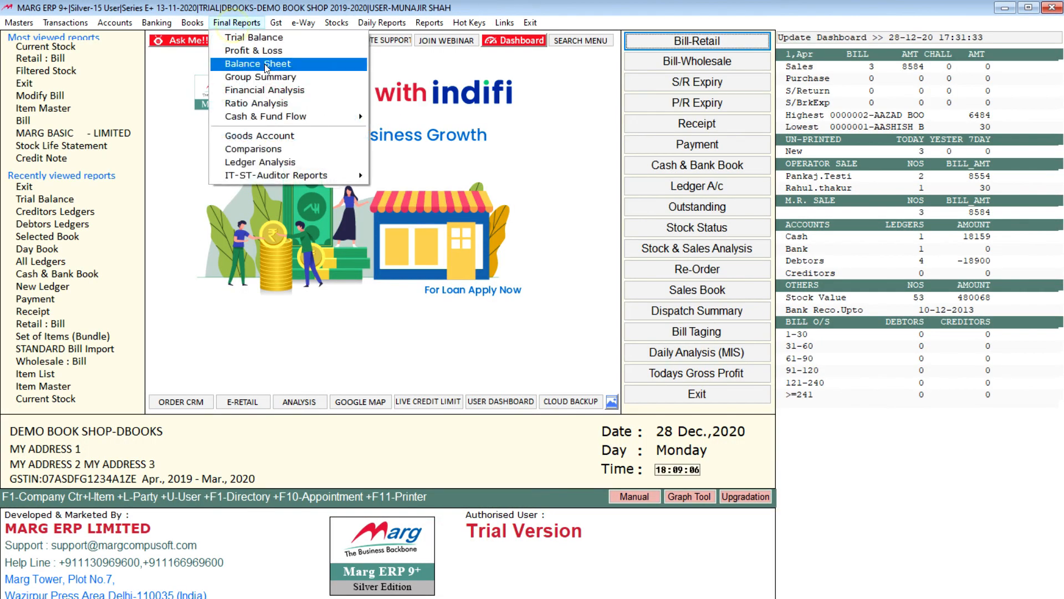
pyautogui.click(266, 62)
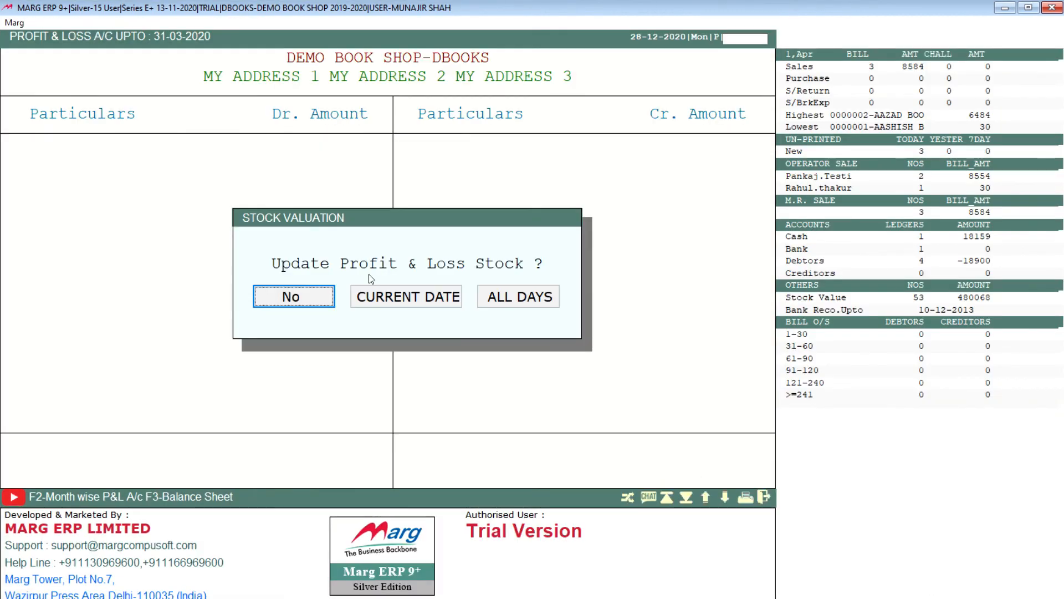
pyautogui.click(305, 293)
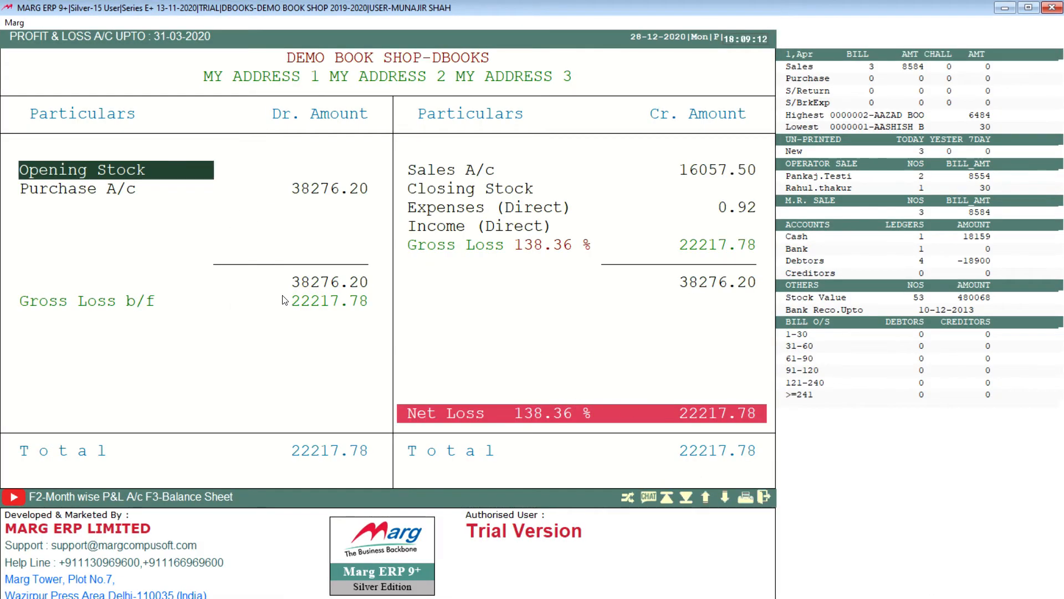
pyautogui.press('Escape')
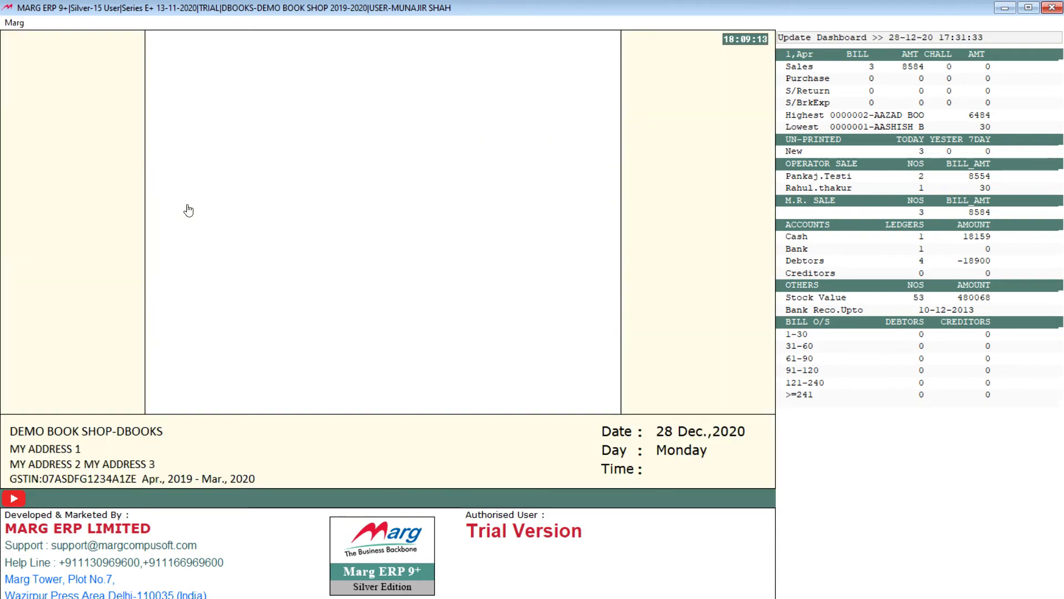
# Generate the March 2020 GSTR-3B return as a Summary in Govt Format GSTR-3B with all transaction types included, and review its preview.
pyautogui.click(273, 23)
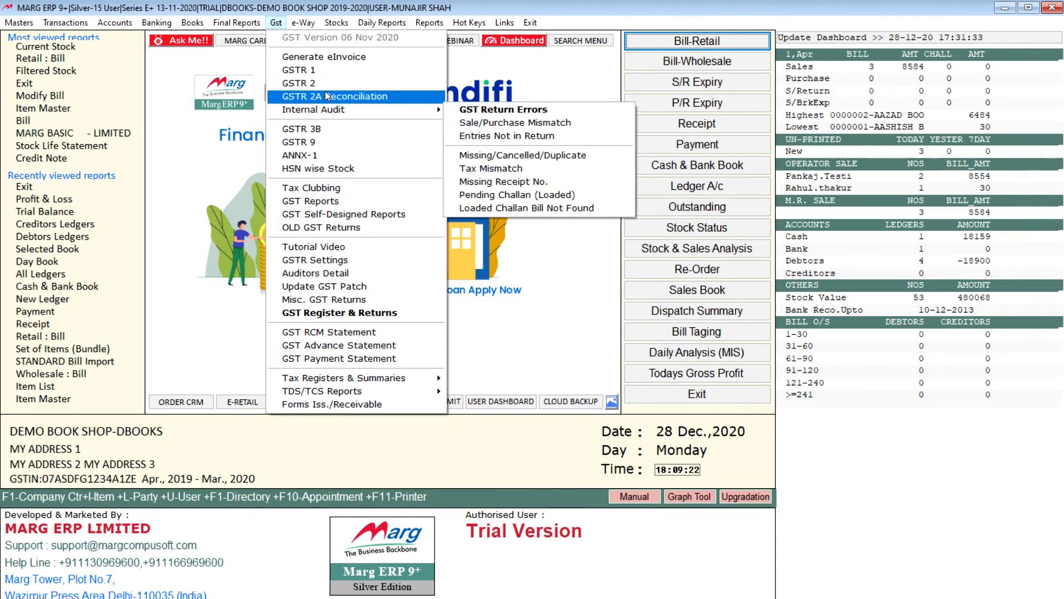
pyautogui.click(322, 130)
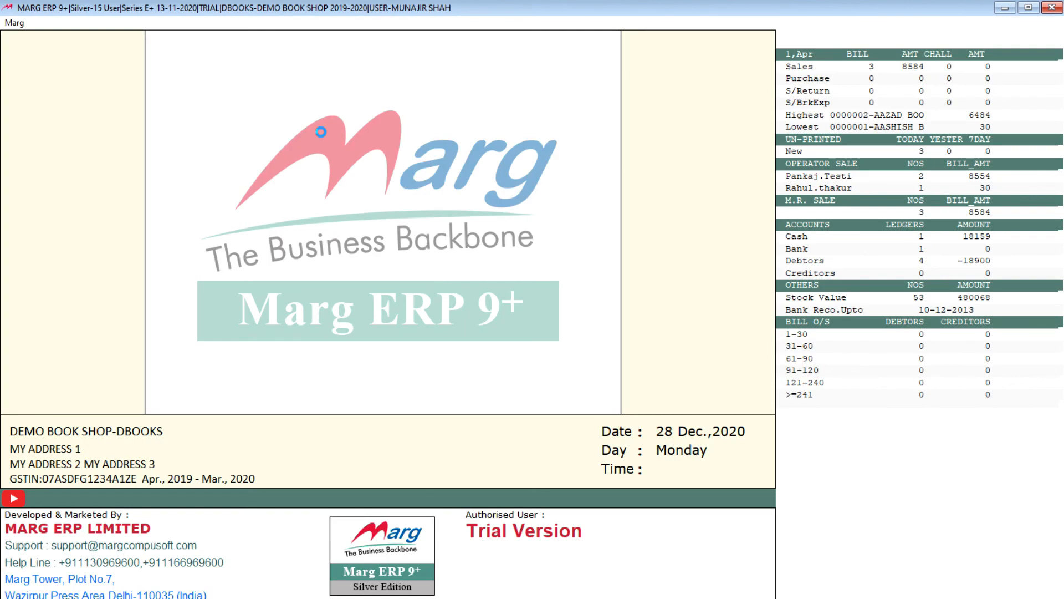
pyautogui.press('Return')
pyautogui.press('Return')
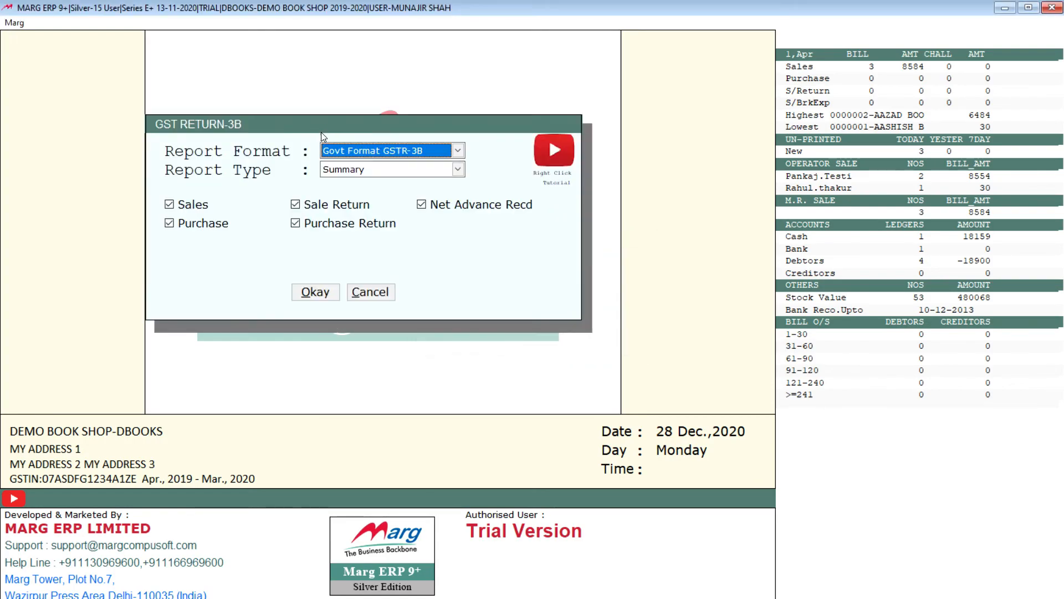
pyautogui.press('Return')
pyautogui.press('Return')
pyautogui.press('Return')
pyautogui.press('Return')
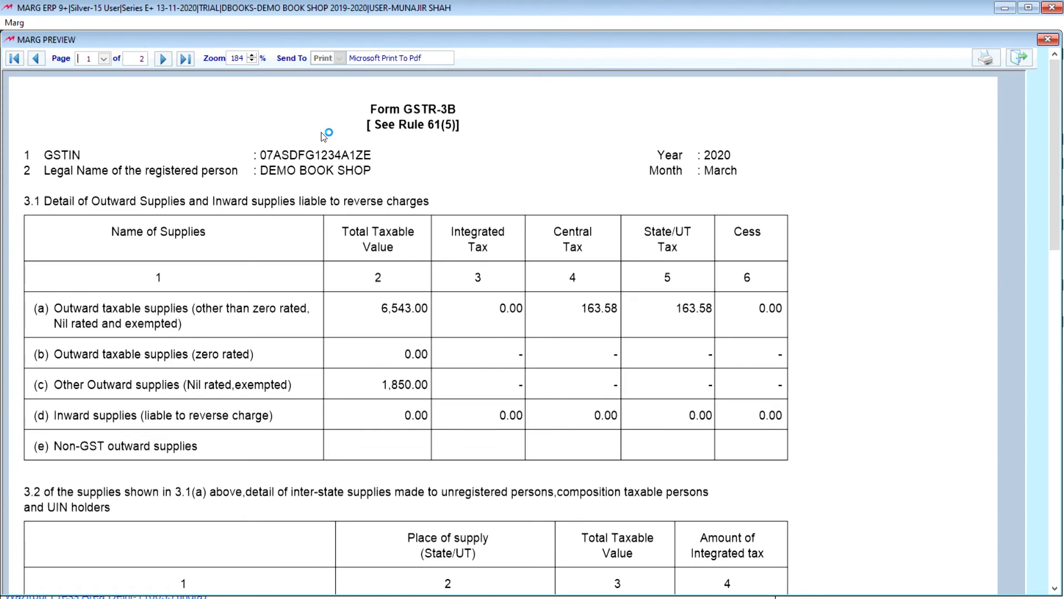
pyautogui.scroll(-5, 292, 373)
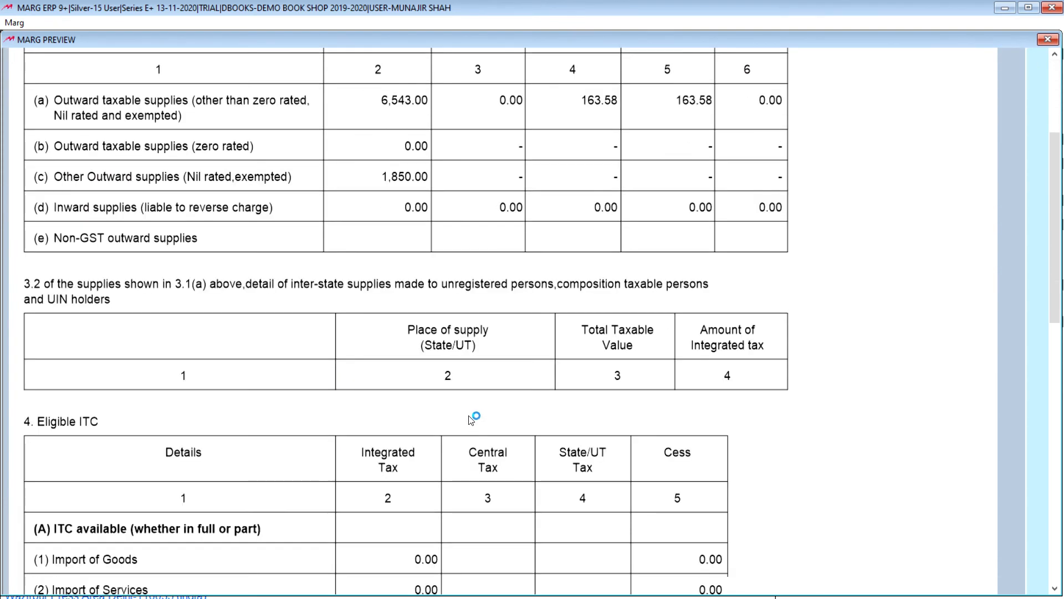
pyautogui.moveTo(1055, 230); pyautogui.dragTo(1055, 157)
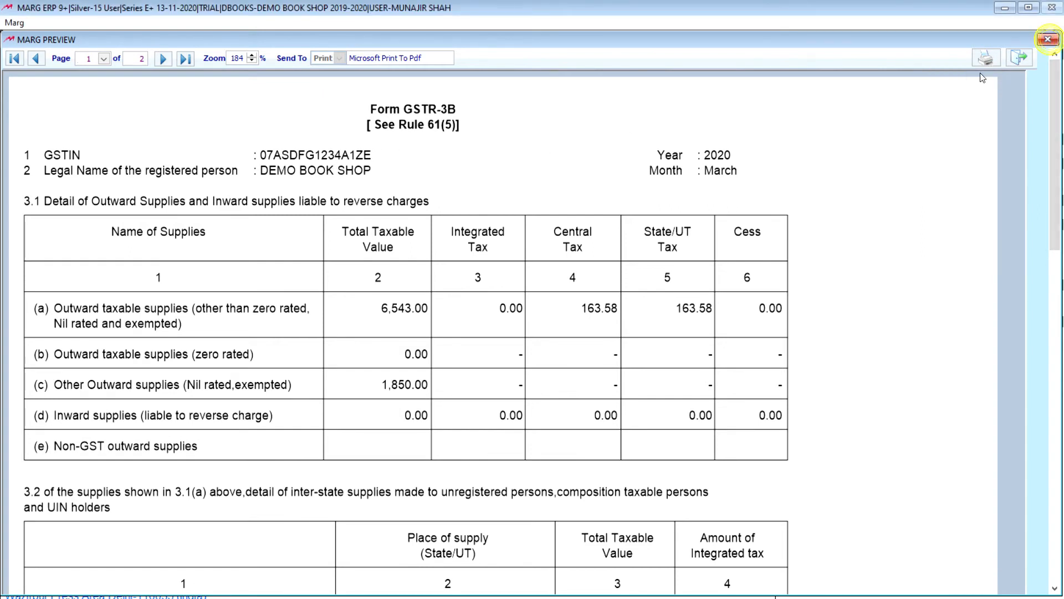
# Close the GSTR-3B preview, reopen the Mar 2020 GSTR-3B setup without filling in auditors' details, review its output options, and cancel.
pyautogui.click(1048, 40)
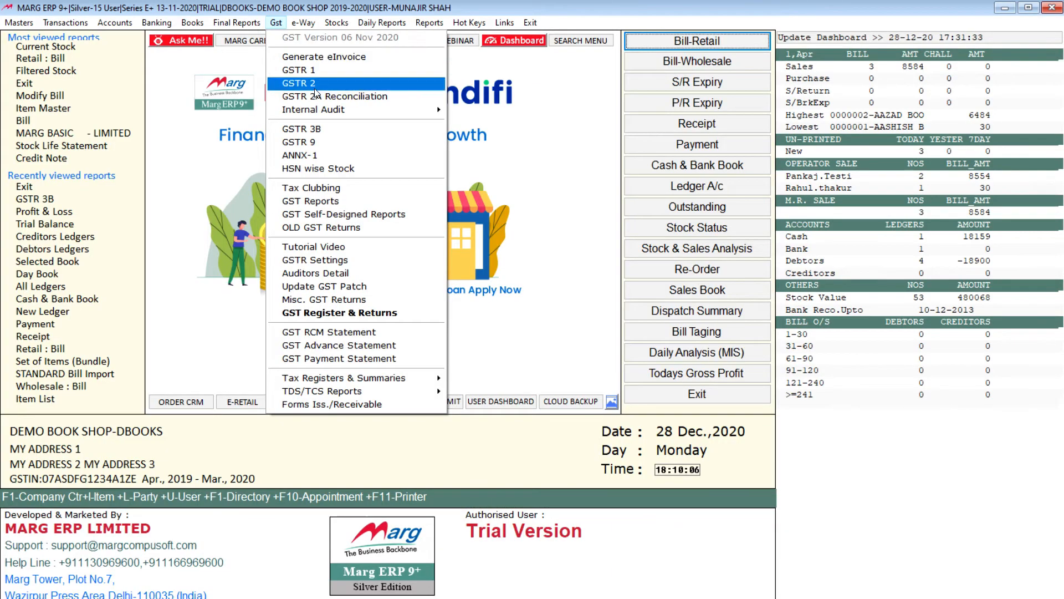
pyautogui.click(334, 136)
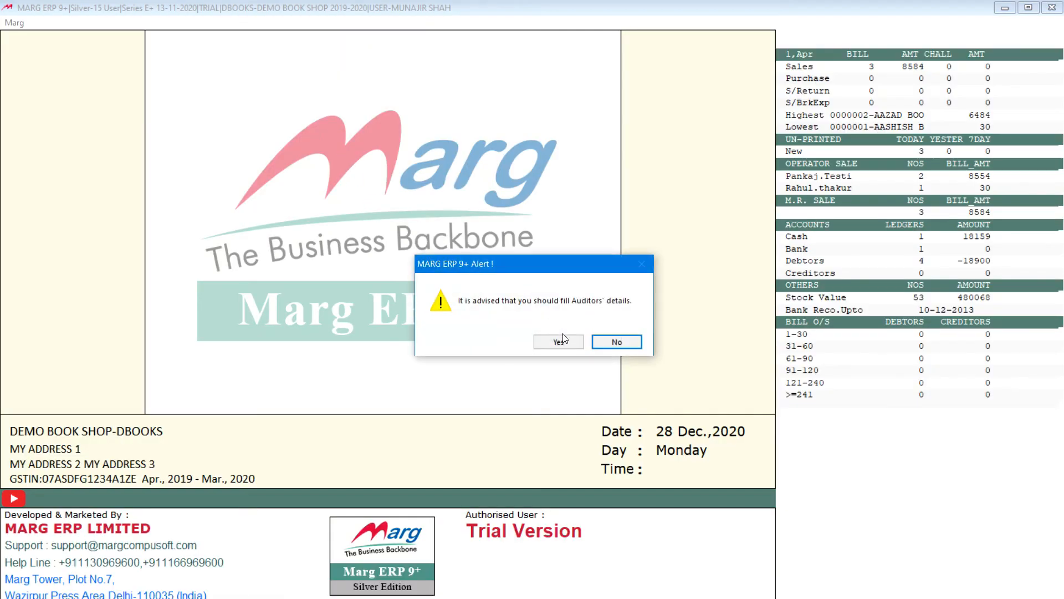
pyautogui.click(626, 347)
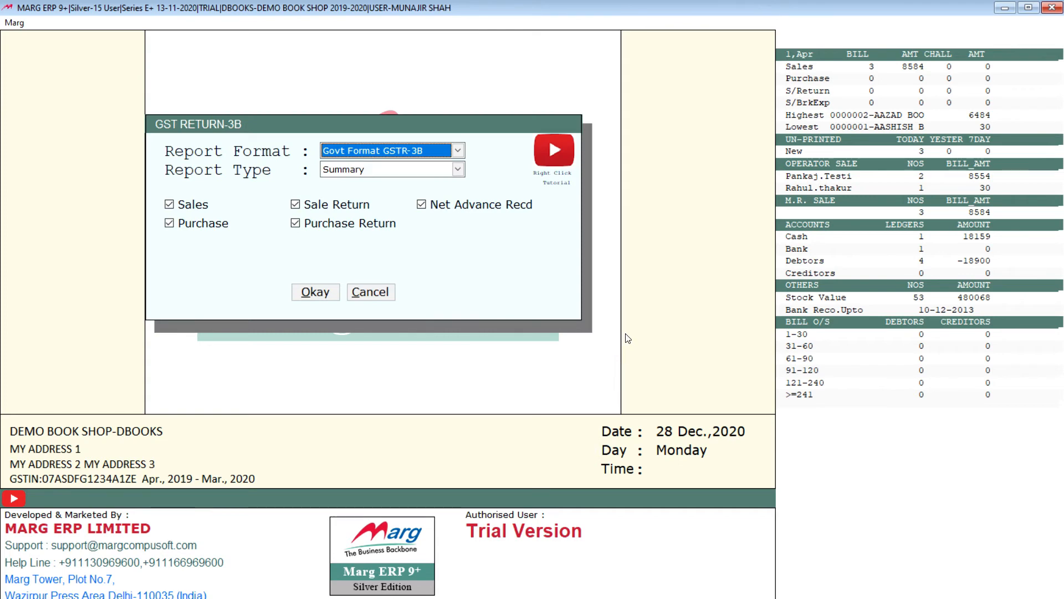
pyautogui.click(327, 296)
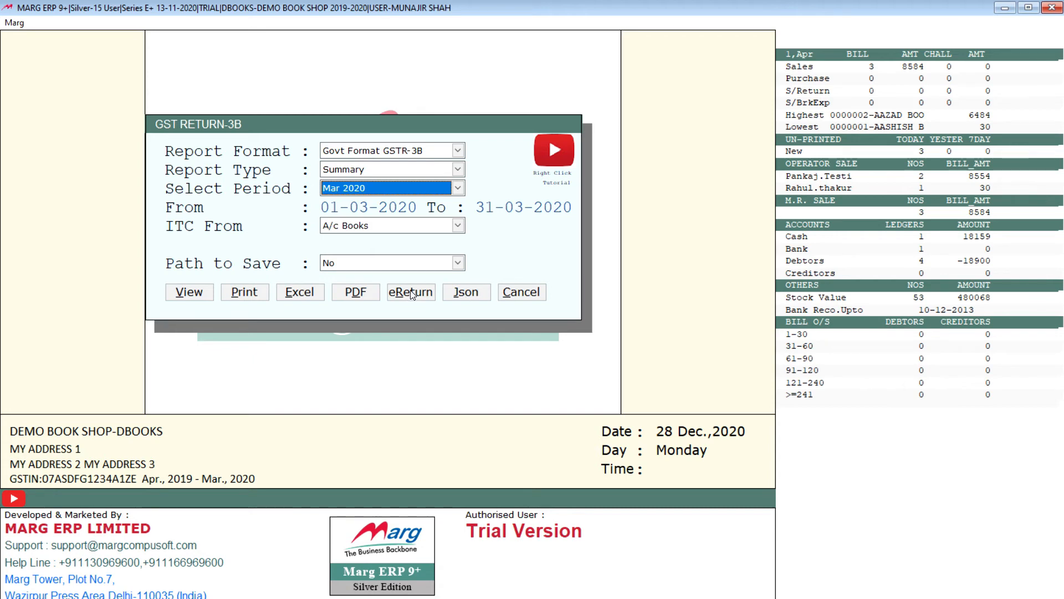
pyautogui.click(522, 292)
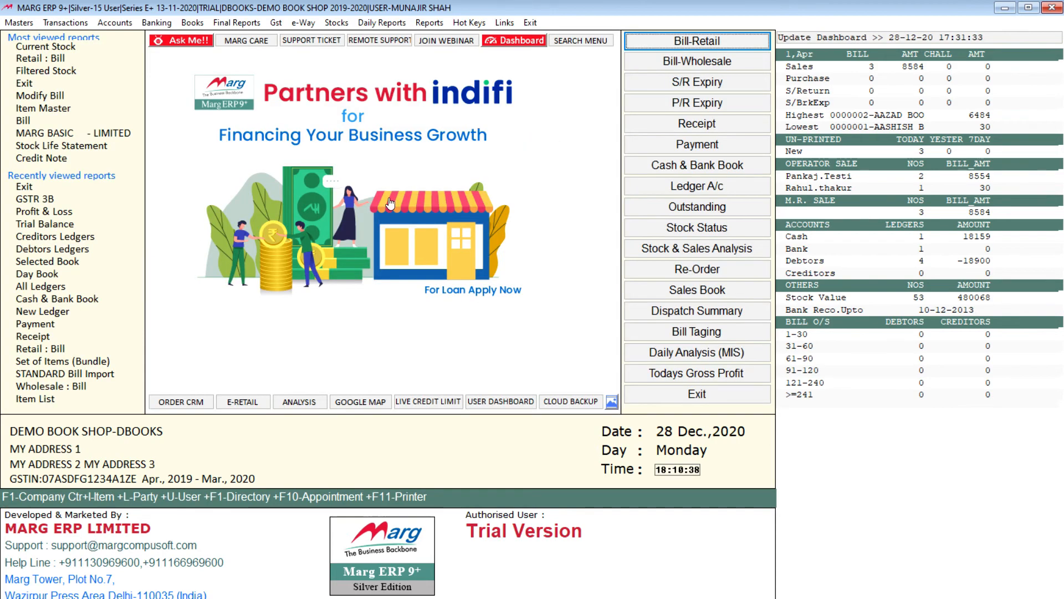
# View the Current Stock list of closing stock and close it.
pyautogui.click(280, 27)
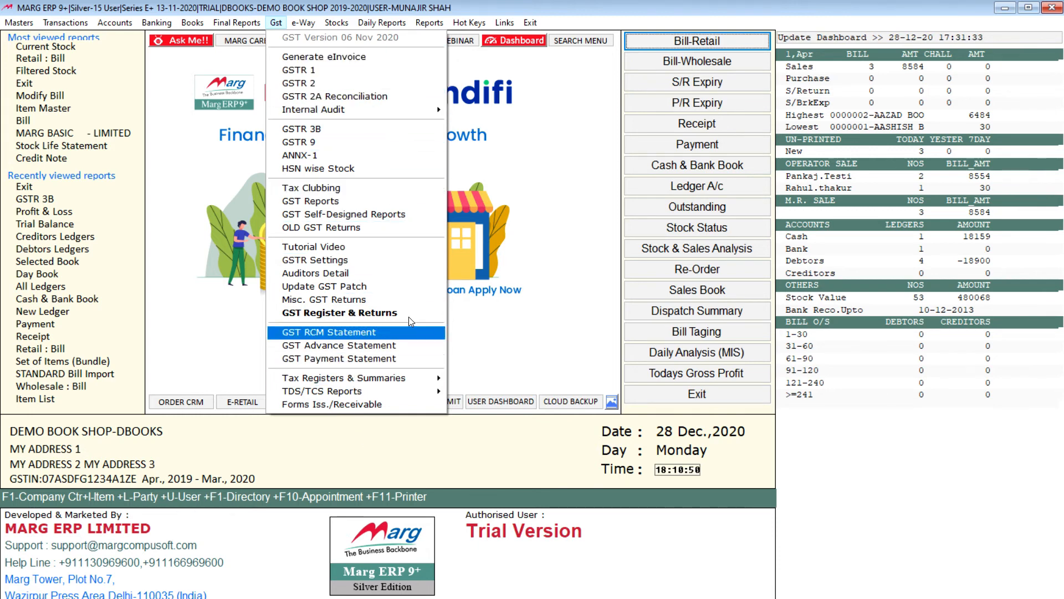
pyautogui.moveTo(303, 22)
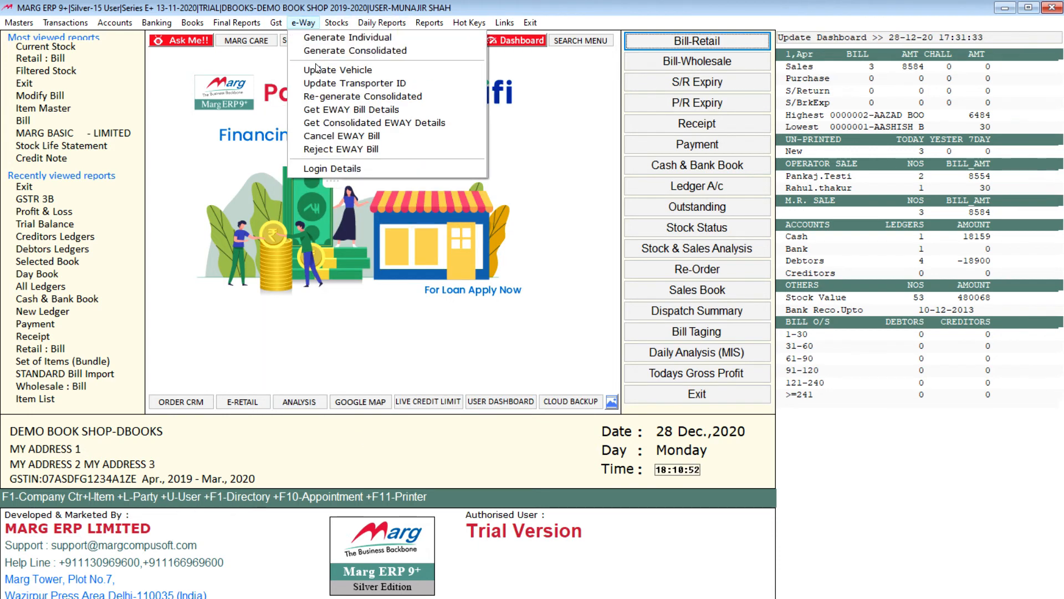
pyautogui.moveTo(335, 25)
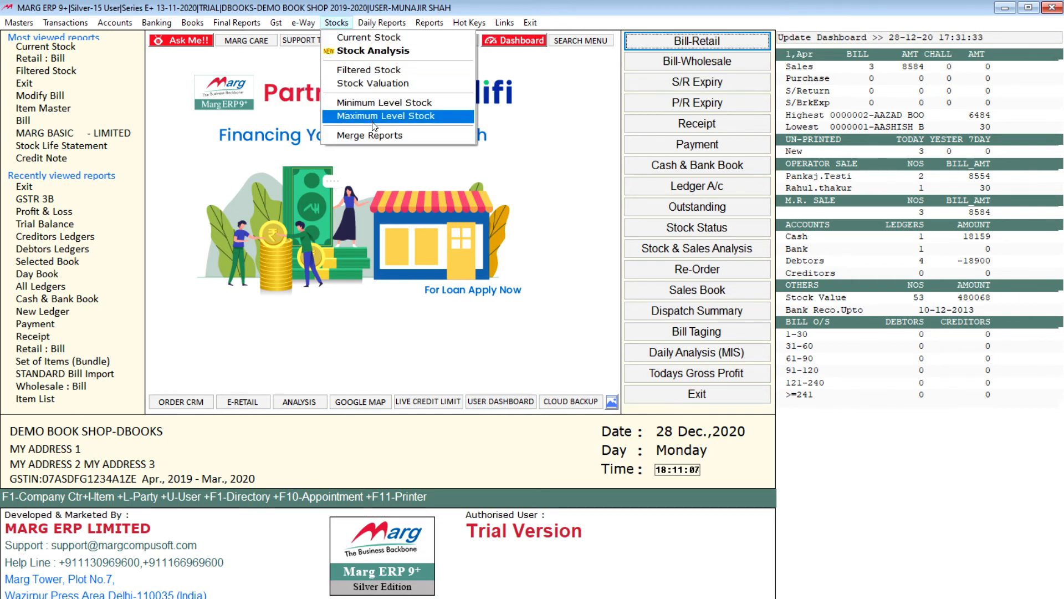
pyautogui.click(375, 39)
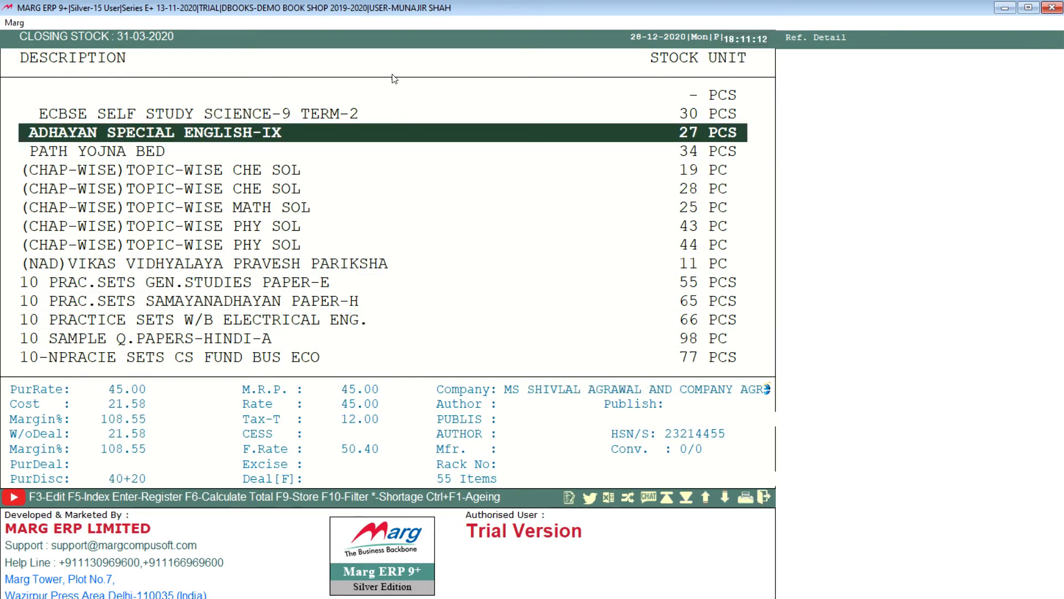
pyautogui.press('Escape')
# Open the Filtered Stock report setup, set Selected Company to Yes, and leave the company list without choosing one.
pyautogui.click(336, 23)
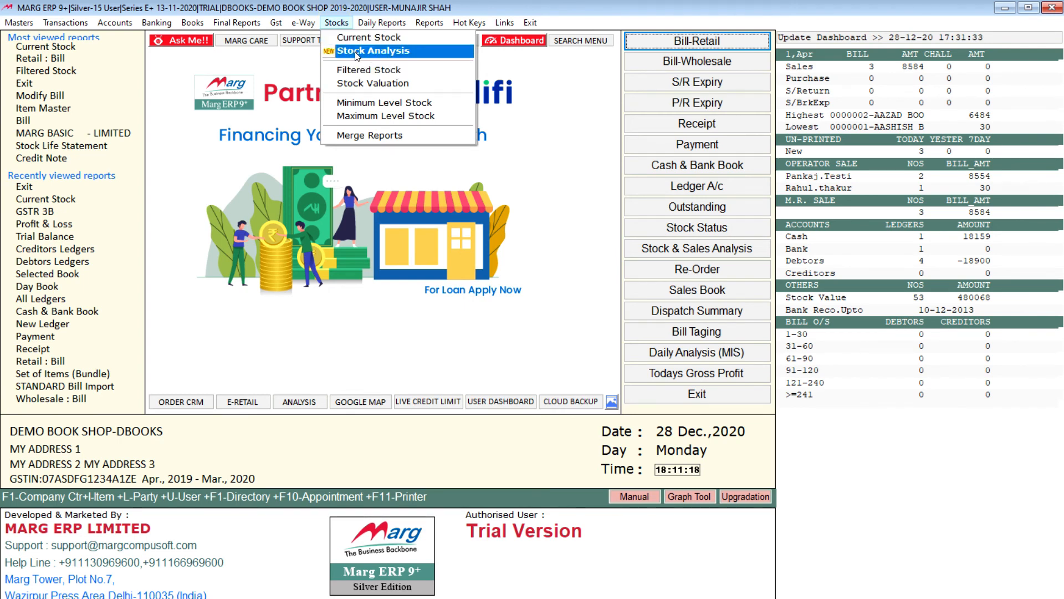
pyautogui.click(364, 67)
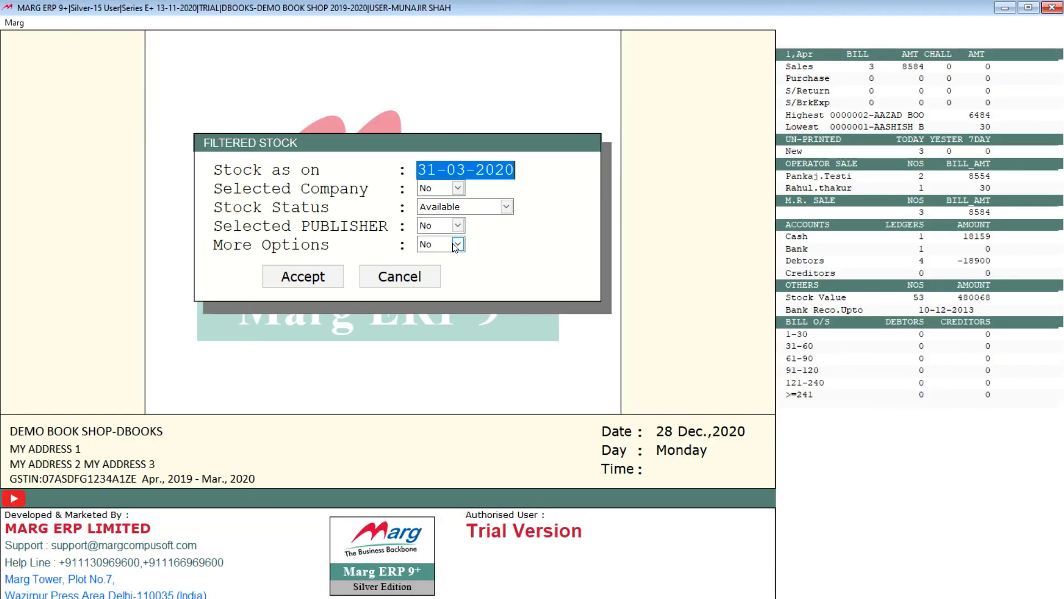
pyautogui.click(448, 208)
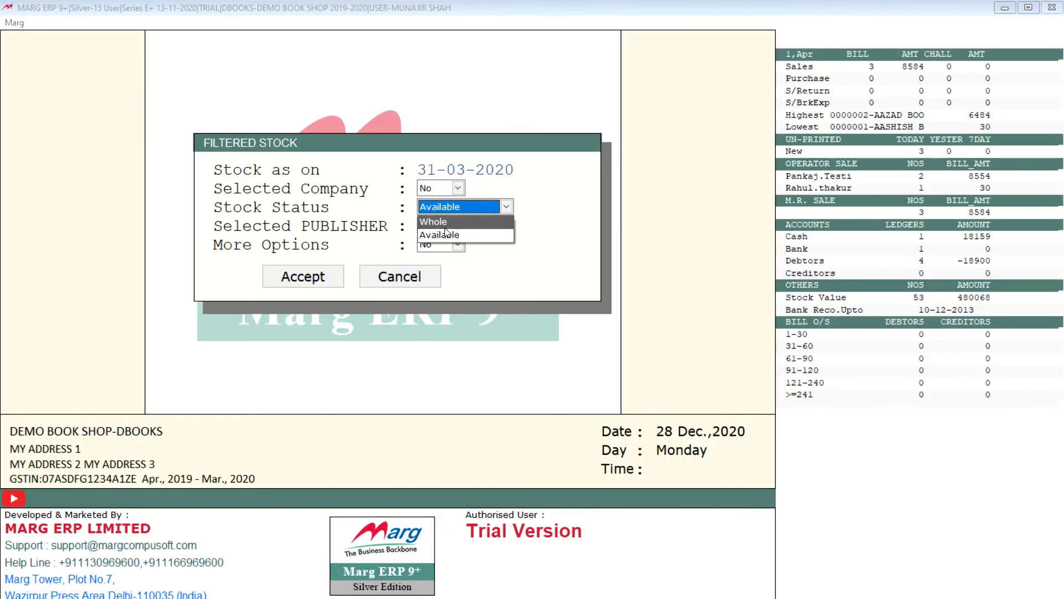
pyautogui.click(434, 191)
pyautogui.click(434, 191)
pyautogui.click(438, 209)
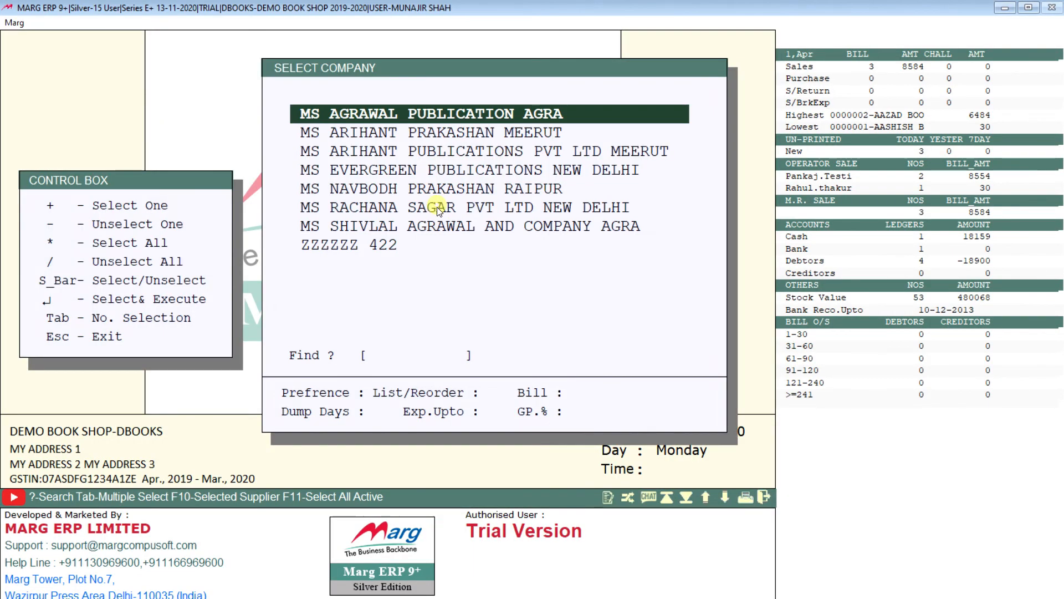
pyautogui.press('Escape')
# Set Selected PUBLISHER to Yes for the filtered stock, look over the publisher list, and accept the filter.
pyautogui.click(458, 225)
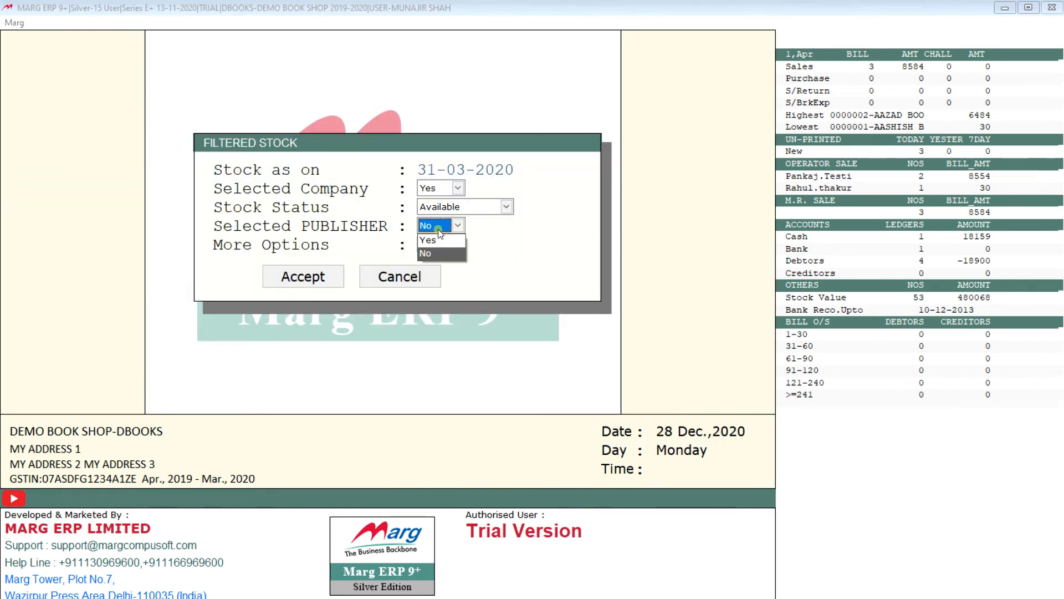
pyautogui.click(435, 238)
pyautogui.press('Down')
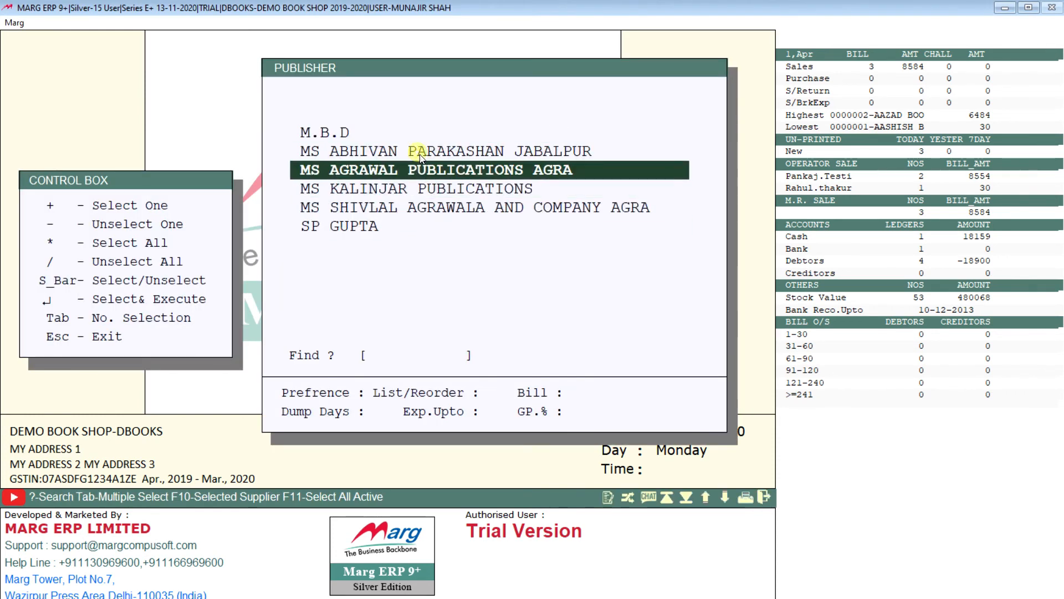
pyautogui.press('Escape')
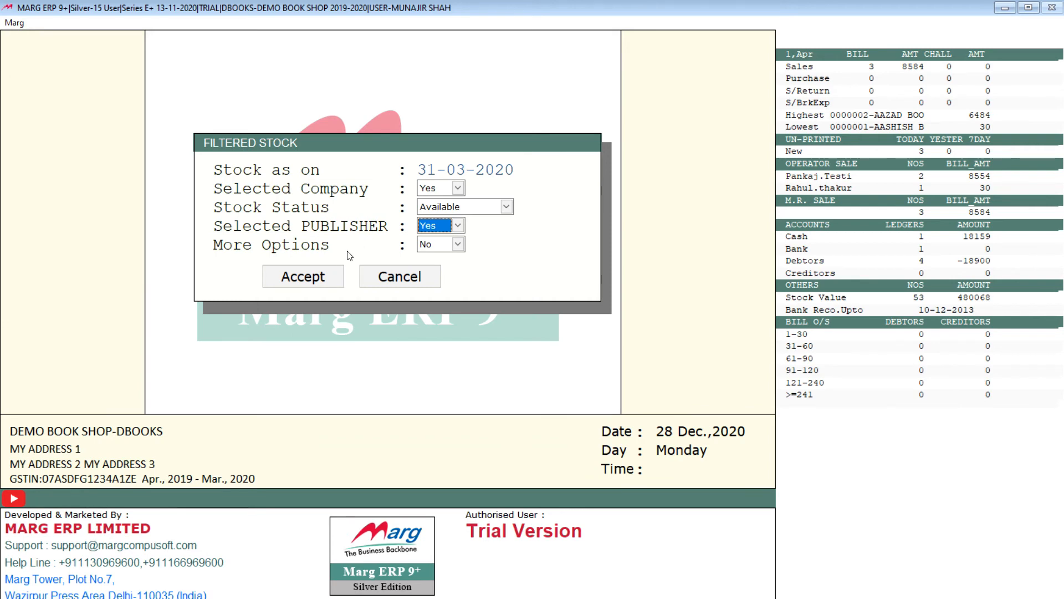
pyautogui.click(315, 277)
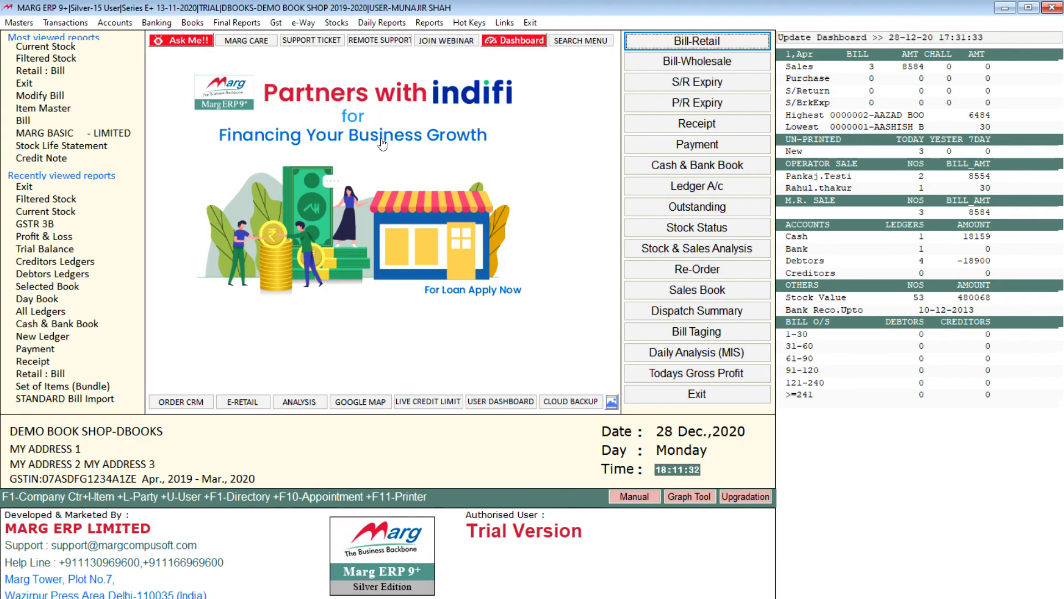
# Set up the Stock Valuation report as on 31-03-2020 with Valuation On set to Pur. Rate and With Tax set to No.
pyautogui.click(338, 24)
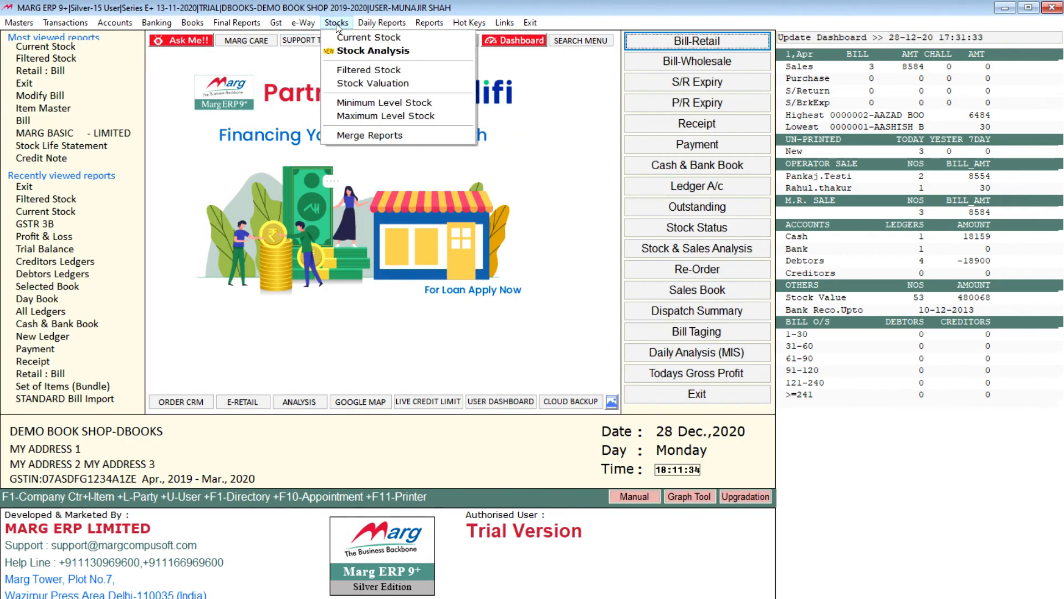
pyautogui.click(384, 84)
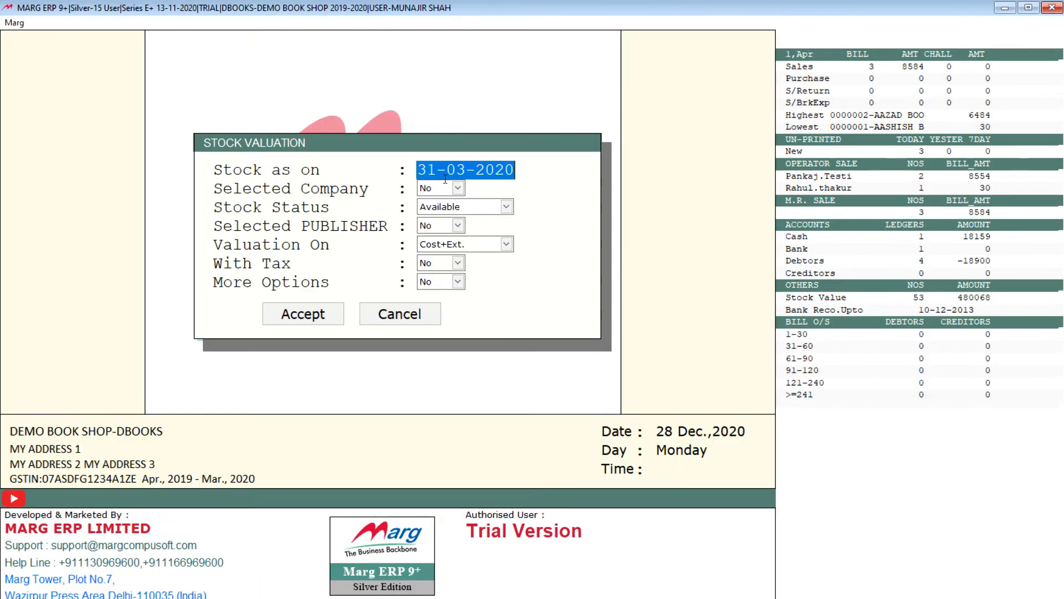
pyautogui.press('Return')
pyautogui.press('Return')
pyautogui.press('Return')
pyautogui.press('Return')
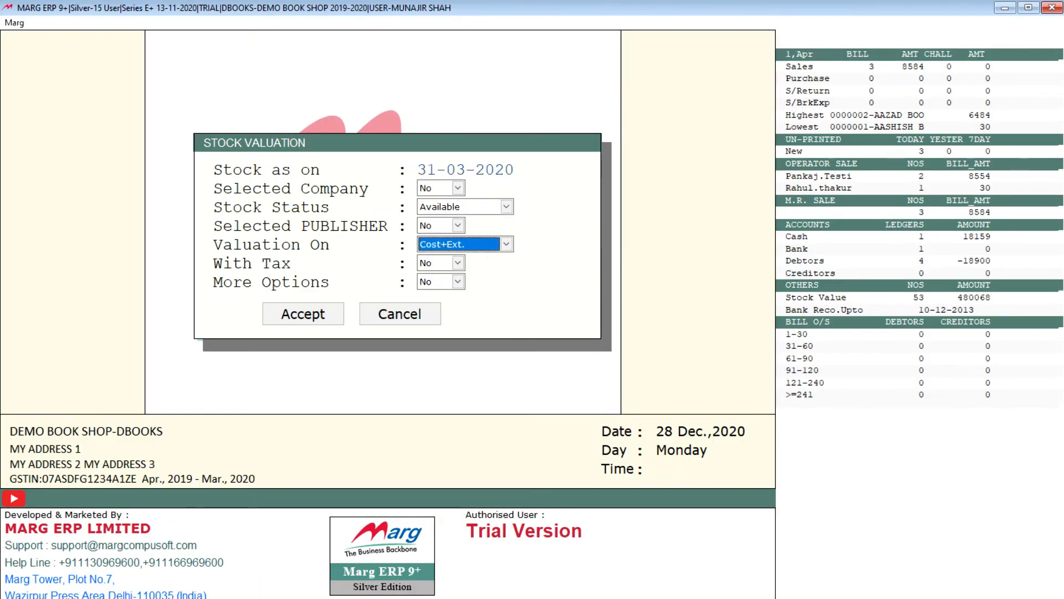
pyautogui.press('Down')
pyautogui.press('Return')
pyautogui.press('Return')
pyautogui.press('Return')
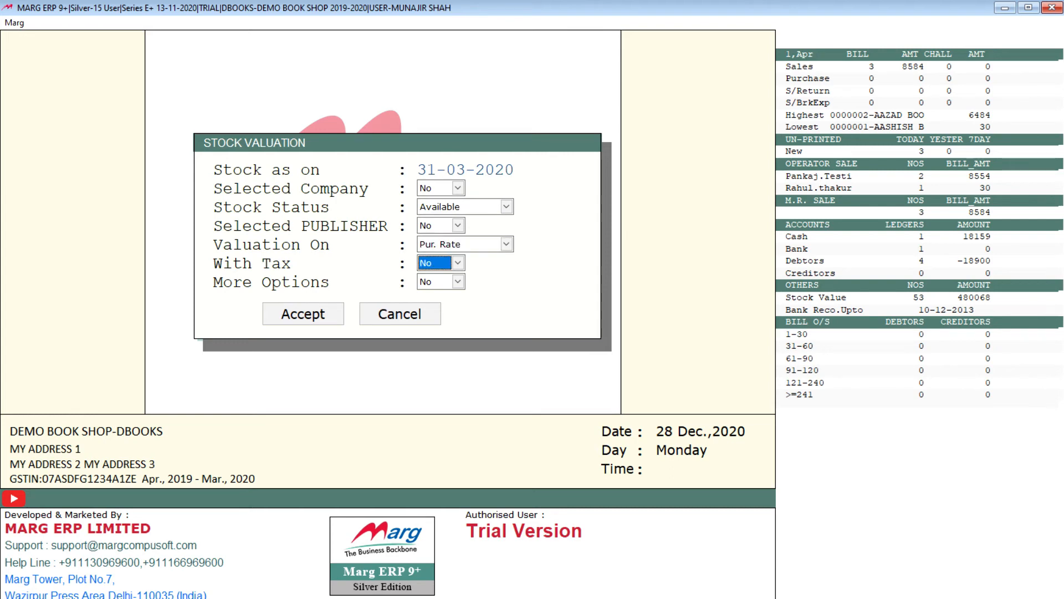
pyautogui.click(441, 245)
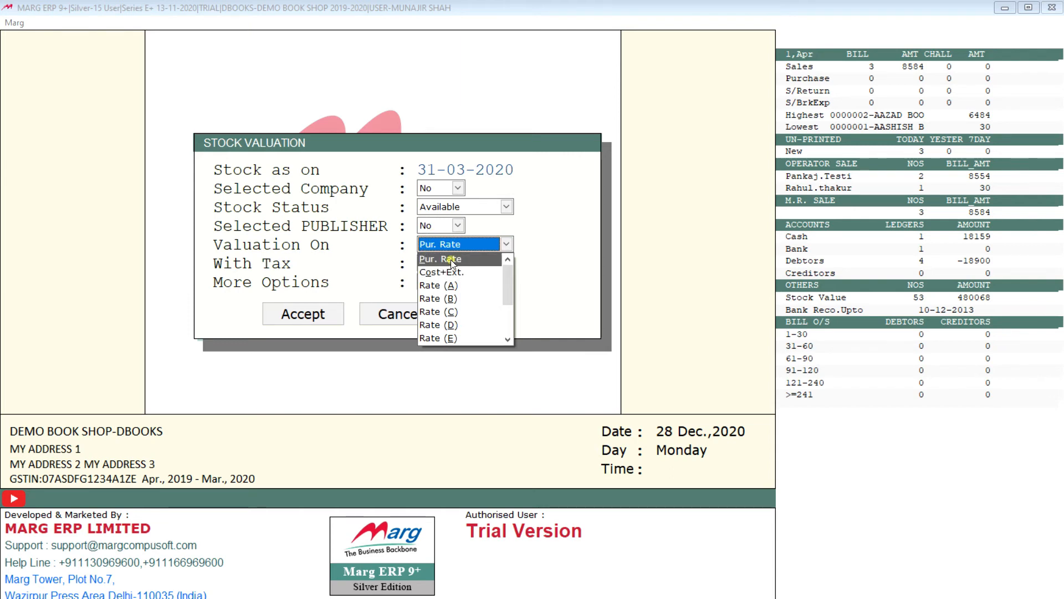
pyautogui.press('Return')
pyautogui.press('Return')
# Generate the purchase-rate stock valuation, examine the items' stock, rates and values, and close the report.
pyautogui.press('Return')
pyautogui.press('Return')
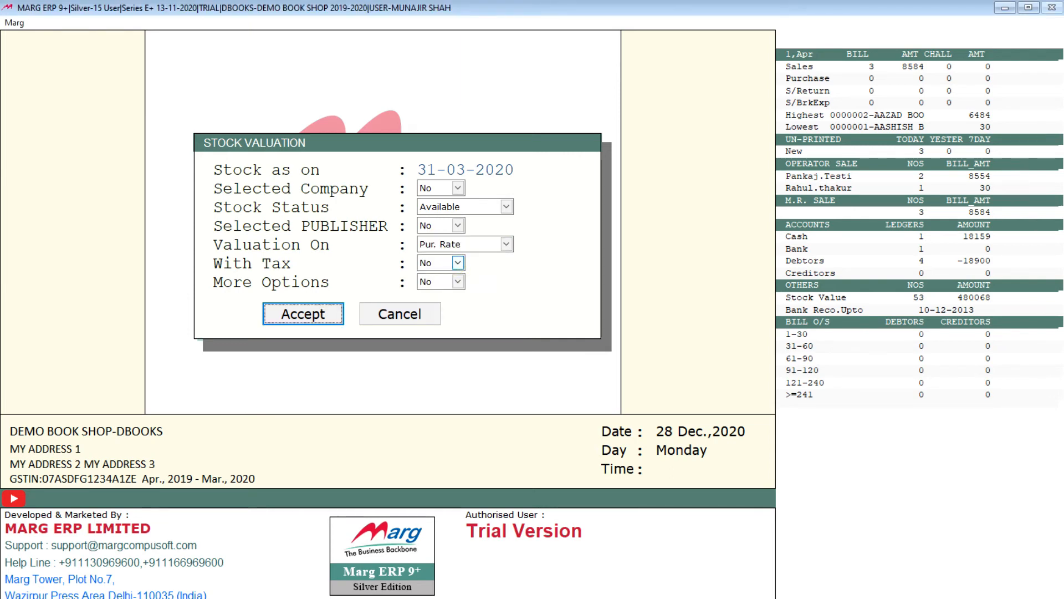
pyautogui.press('Return')
pyautogui.press('Down')
pyautogui.press('Down')
pyautogui.press('Down')
pyautogui.press('Down')
pyautogui.press('Down')
pyautogui.press('Down')
pyautogui.press('Down')
pyautogui.press('Down')
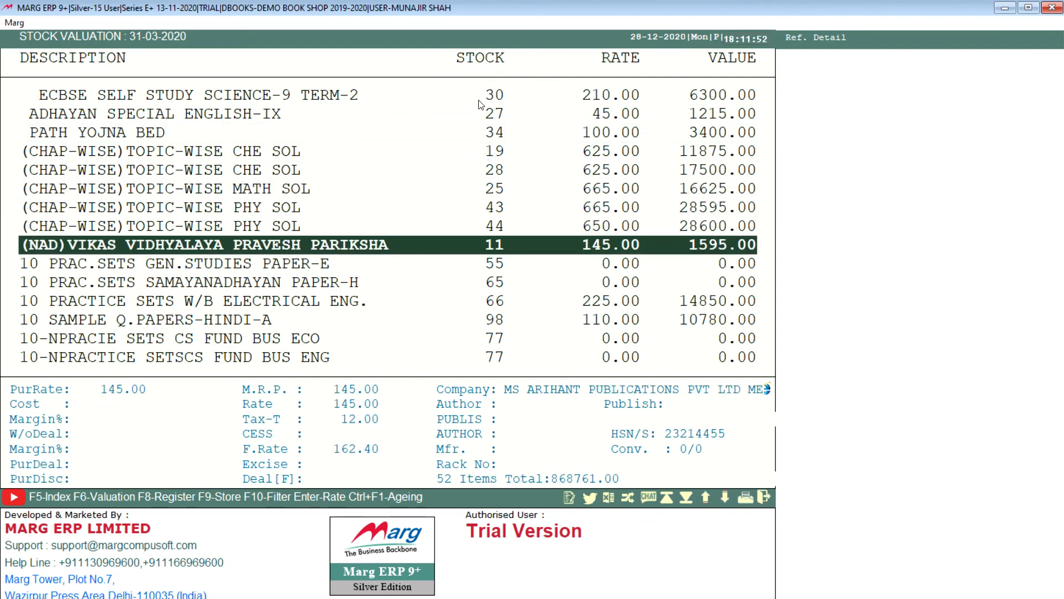
pyautogui.press('Up')
pyautogui.press('Up')
pyautogui.press('Up')
pyautogui.press('Up')
pyautogui.press('Up')
pyautogui.press('Up')
pyautogui.press('Up')
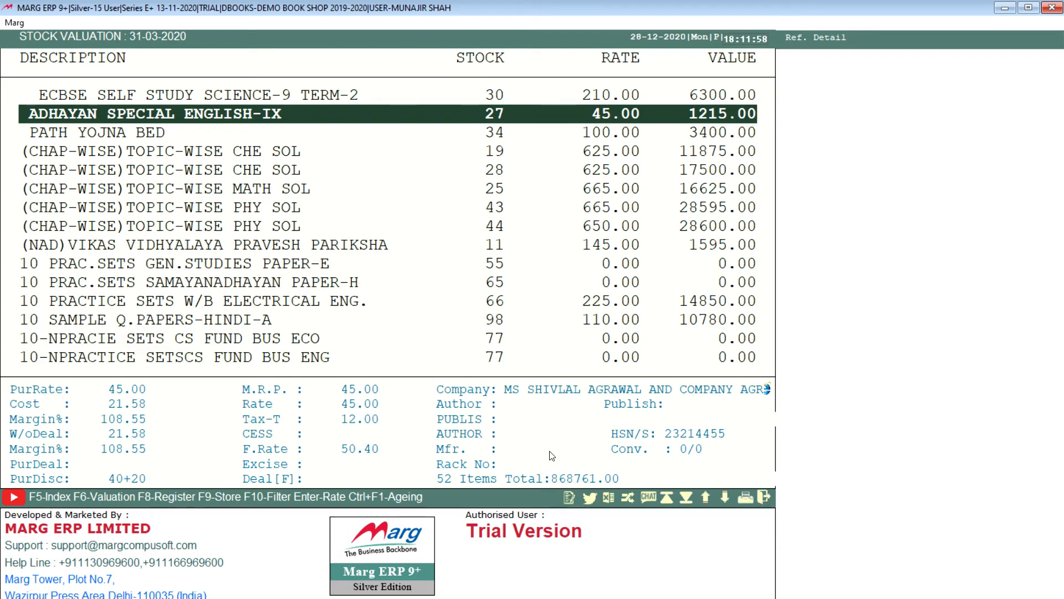
pyautogui.press('Down')
pyautogui.press('Down')
pyautogui.press('Down')
pyautogui.press('Down')
pyautogui.press('Down')
pyautogui.press('Down')
pyautogui.press('Down')
pyautogui.press('Down')
pyautogui.press('Down')
pyautogui.press('Down')
pyautogui.press('Down')
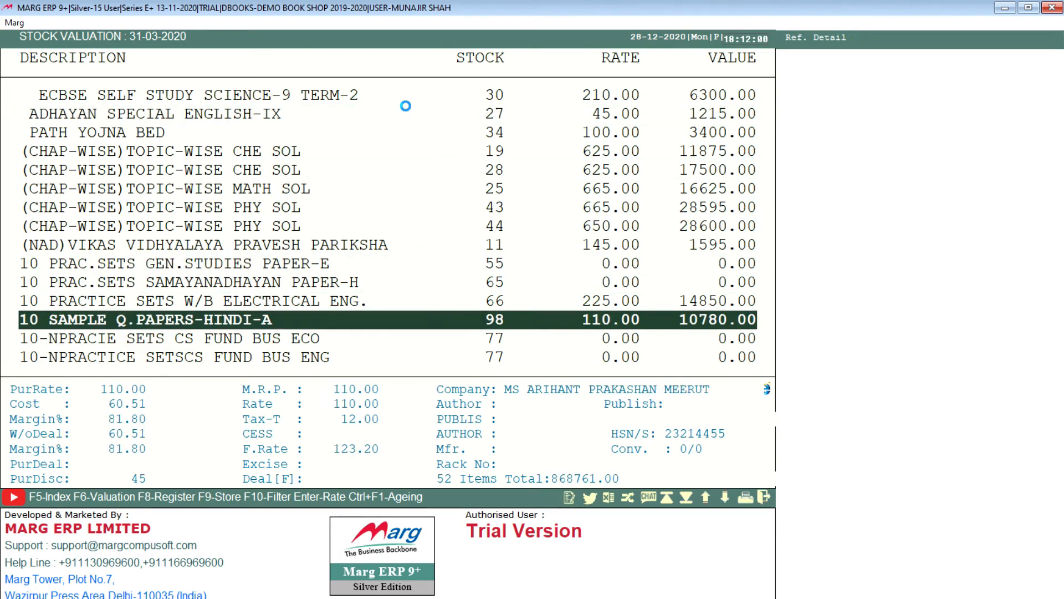
pyautogui.press('Escape')
# Generate the stock valuation with Valuation On set to Rate (A), look through the items, and close the report.
pyautogui.click(505, 243)
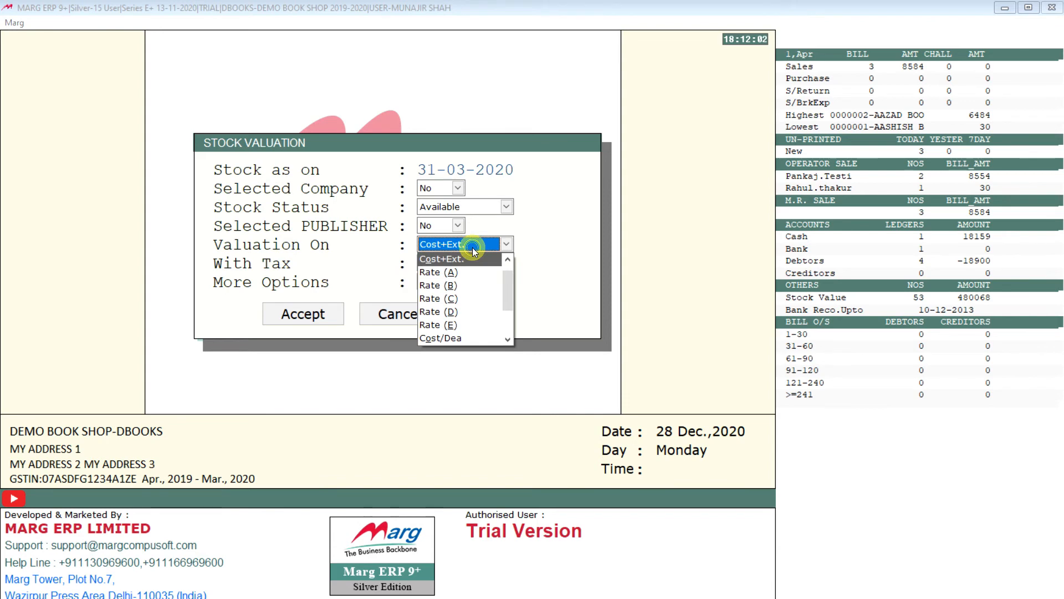
pyautogui.click(466, 276)
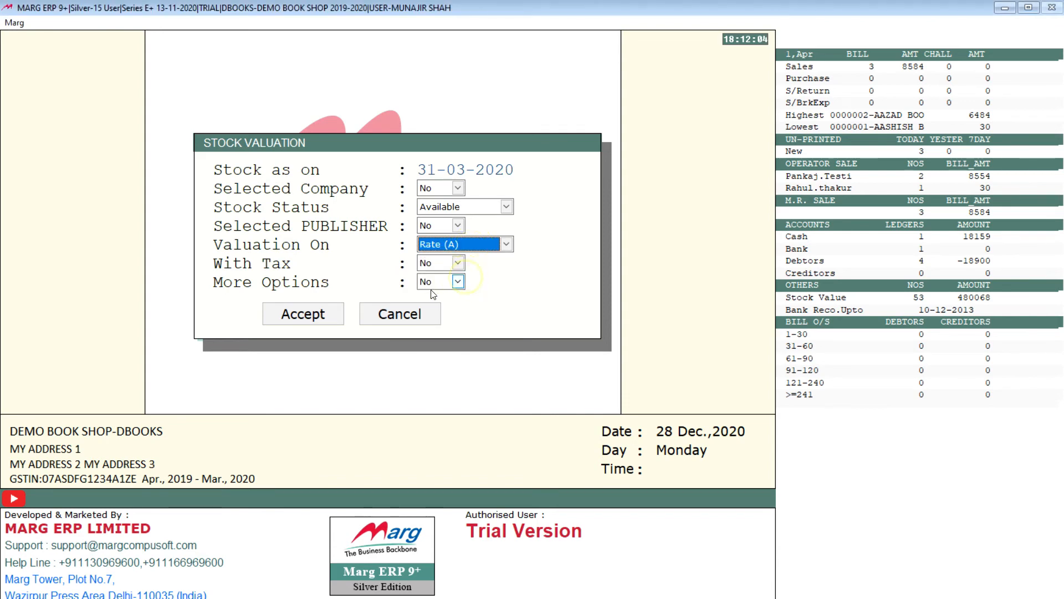
pyautogui.click(325, 315)
pyautogui.press('Down')
pyautogui.press('Down')
pyautogui.press('Down')
pyautogui.press('Down')
pyautogui.press('Down')
pyautogui.press('Down')
pyautogui.press('Down')
pyautogui.press('Down')
pyautogui.press('Down')
pyautogui.press('Down')
pyautogui.press('Down')
pyautogui.press('Down')
pyautogui.press('Down')
pyautogui.press('Down')
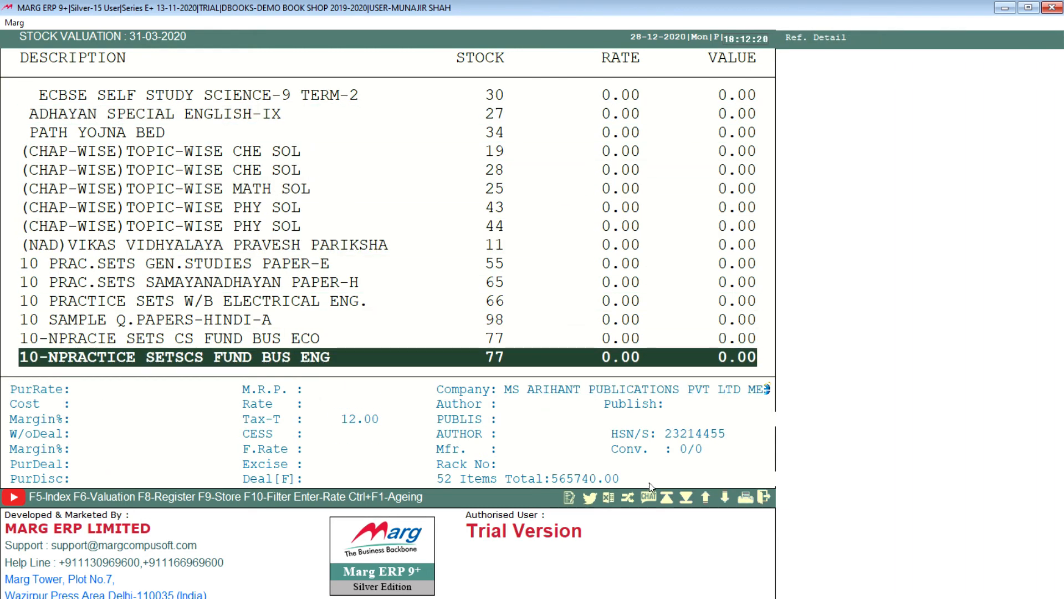
pyautogui.press('Escape')
# Generate the stock valuation with Valuation On set to M.R.P., review the item values, and exit the report and its setup.
pyautogui.click(470, 245)
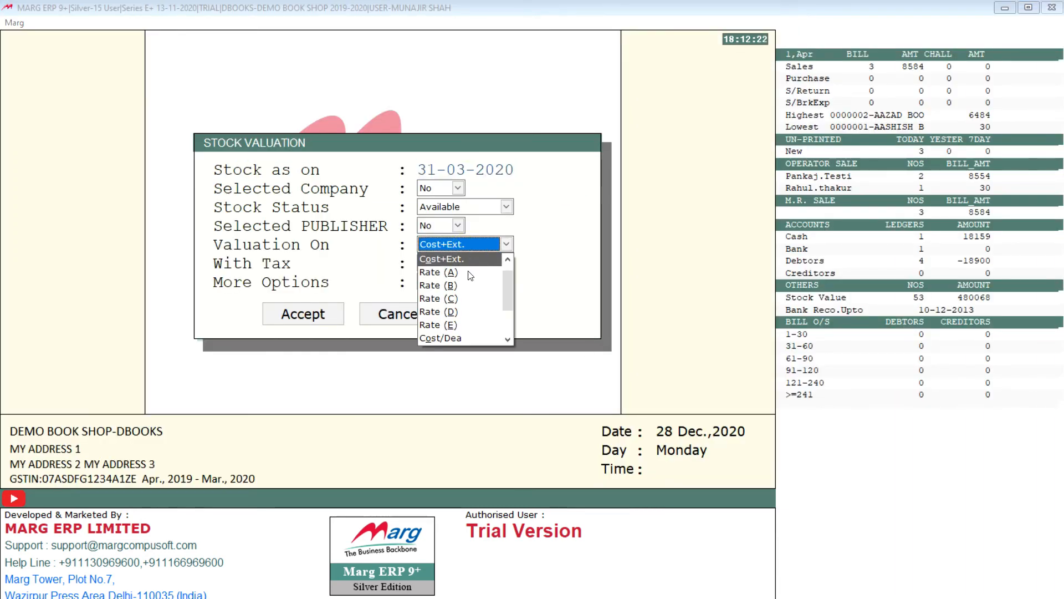
pyautogui.moveTo(507, 279); pyautogui.dragTo(502, 334)
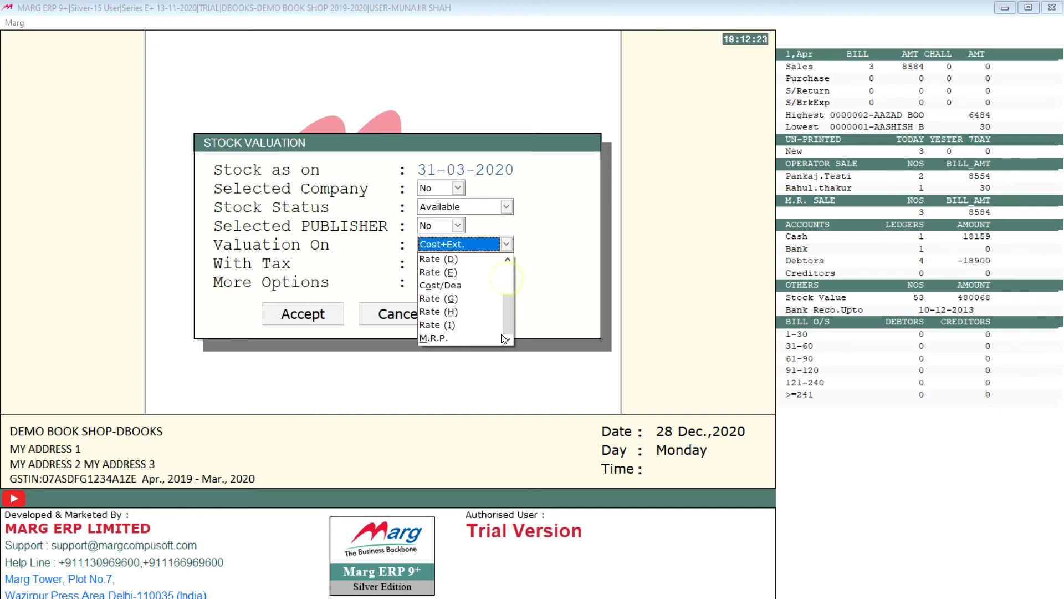
pyautogui.click(450, 338)
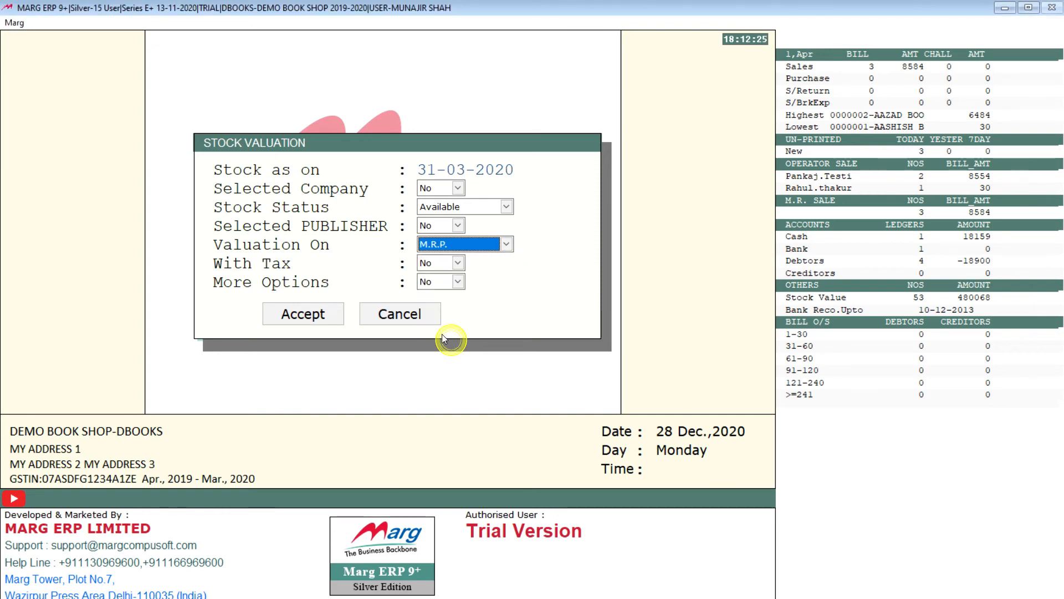
pyautogui.click(290, 311)
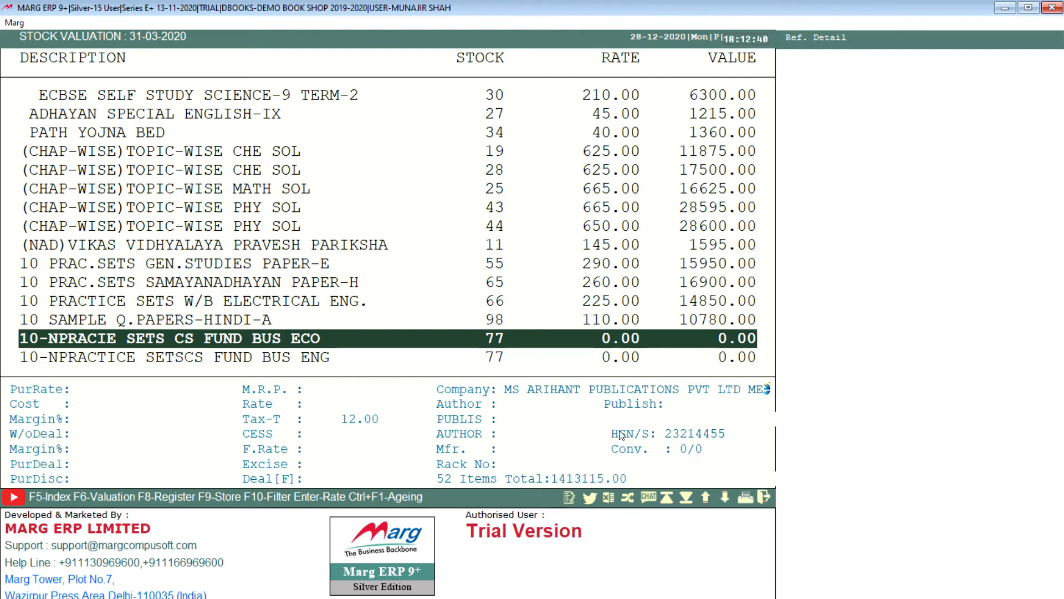
pyautogui.press('Up')
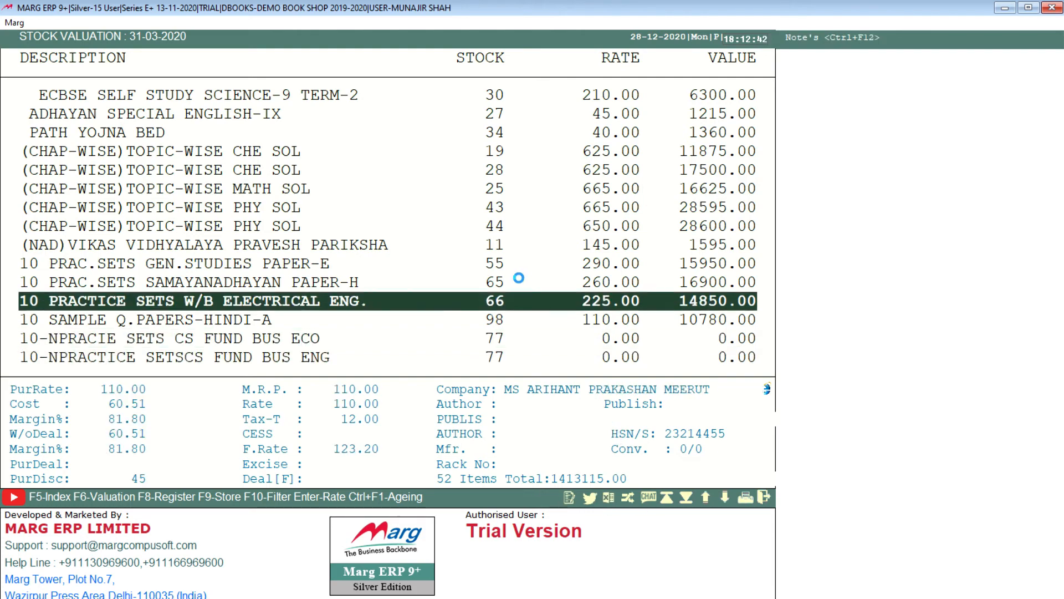
pyautogui.press('Escape')
pyautogui.click(416, 312)
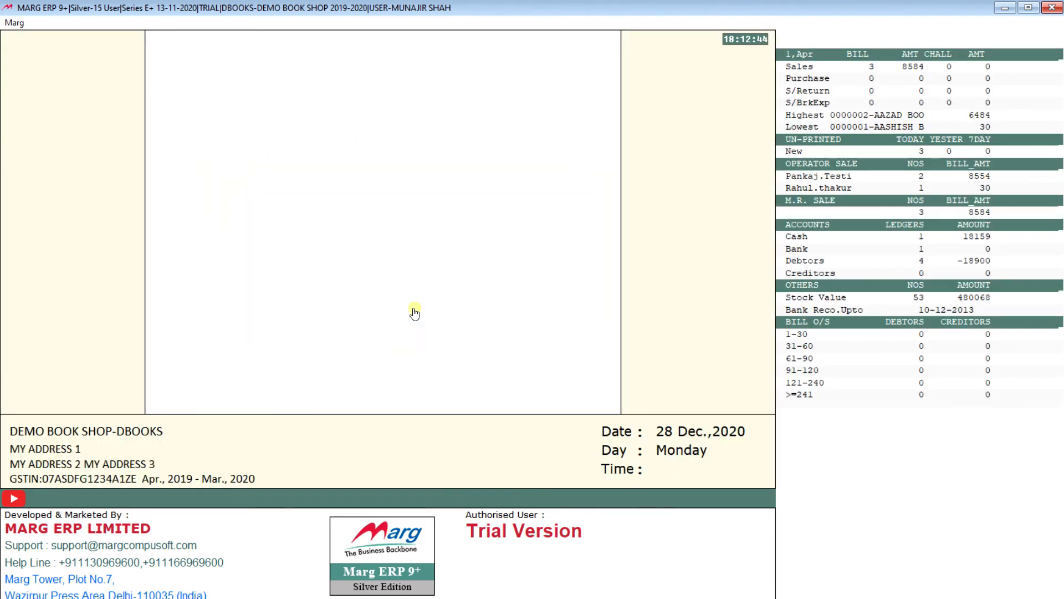
# Run the Minimum Level Stock report as on 31-03-2020 with Selected Company set to No.
pyautogui.click(335, 23)
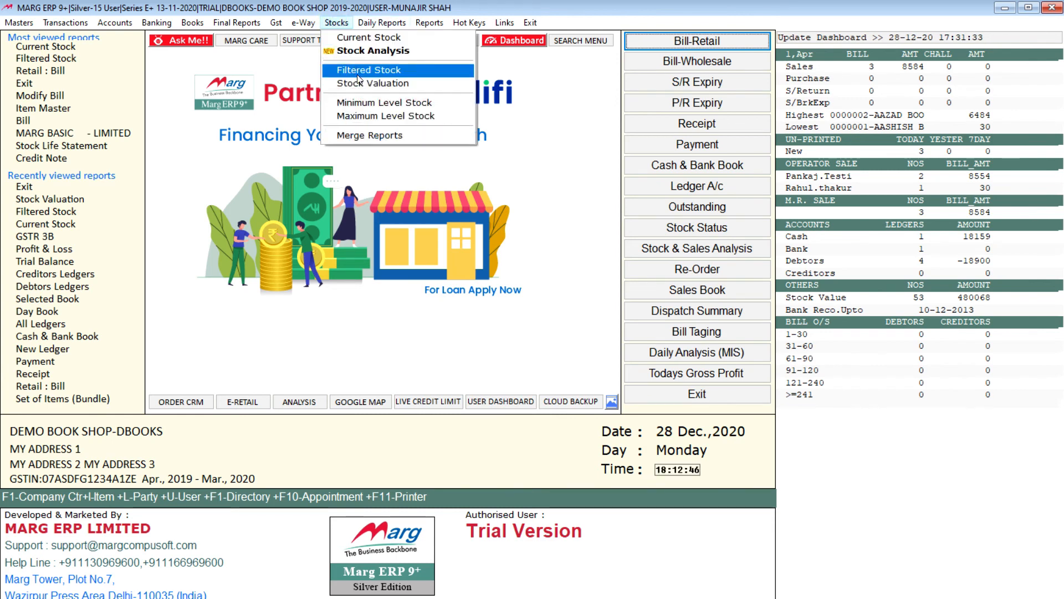
pyautogui.click(394, 102)
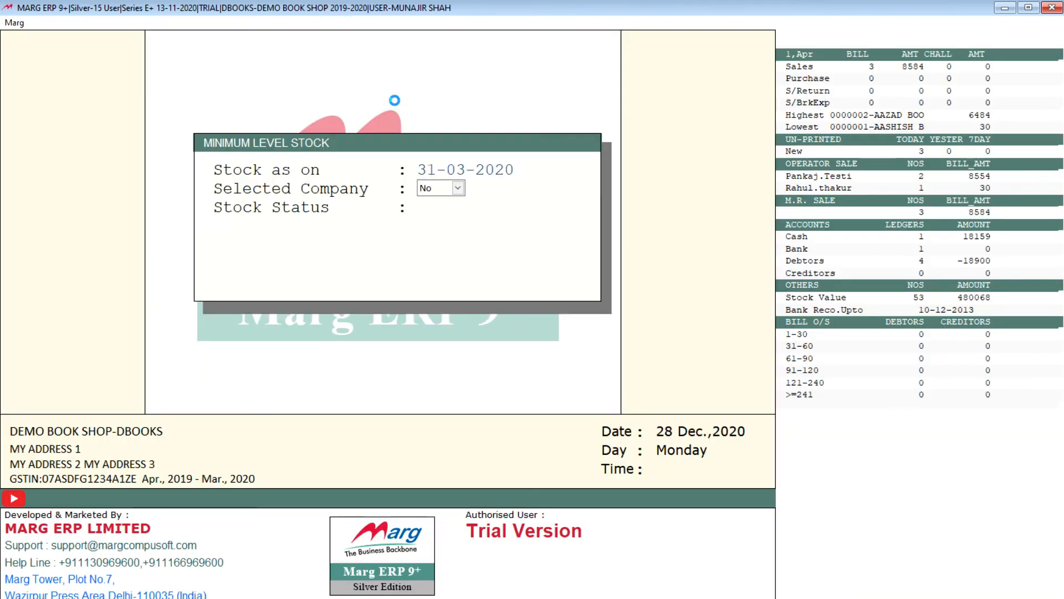
pyautogui.click(302, 277)
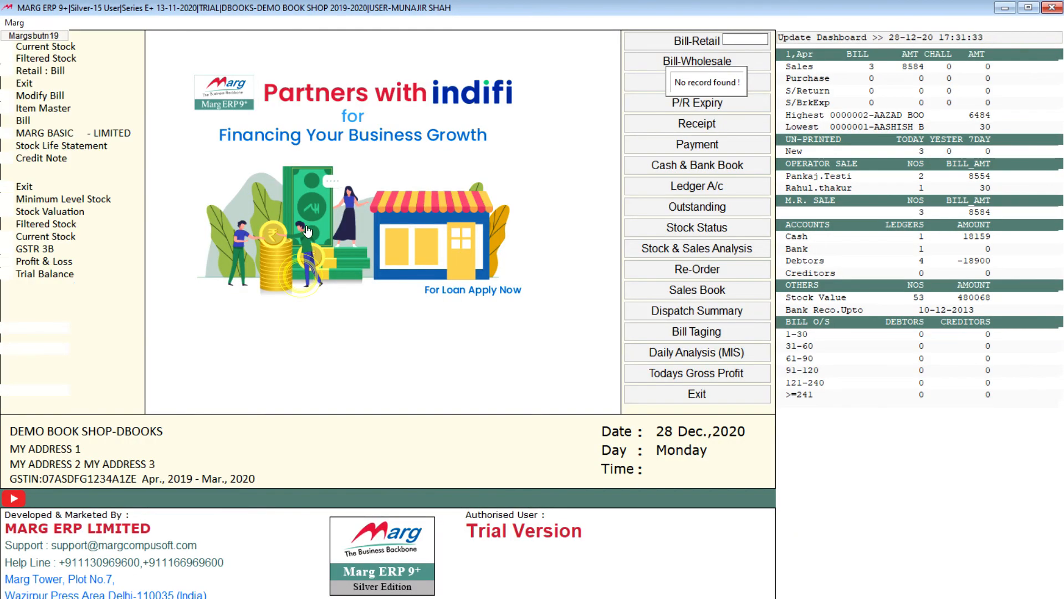
# Generate the Maximum Level Stock report as on 31-03-2020 with Stock Status set to Available, review the overstocked items, and close it.
pyautogui.click(336, 22)
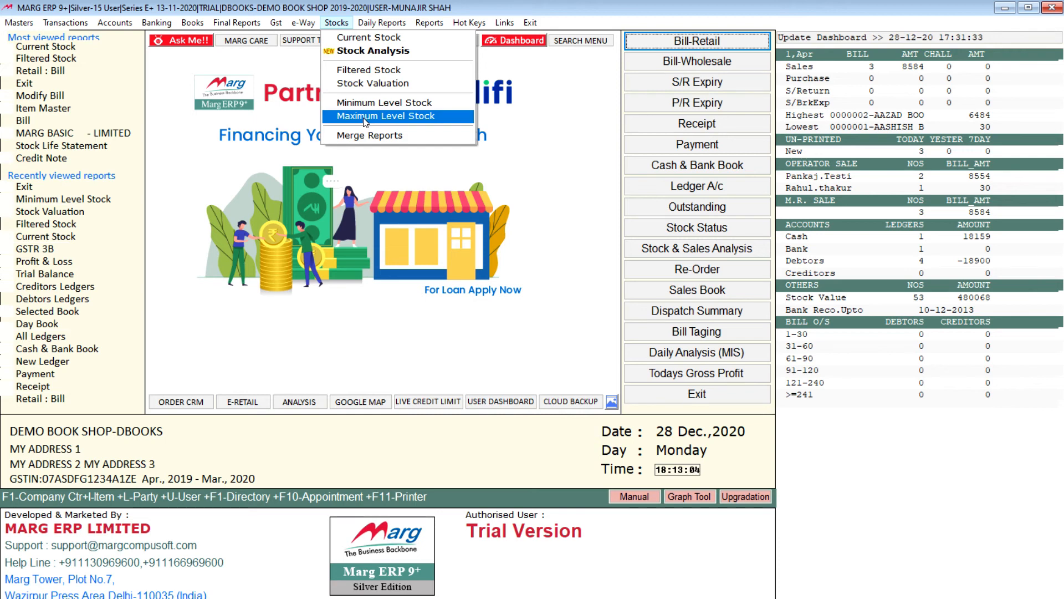
pyautogui.click(364, 116)
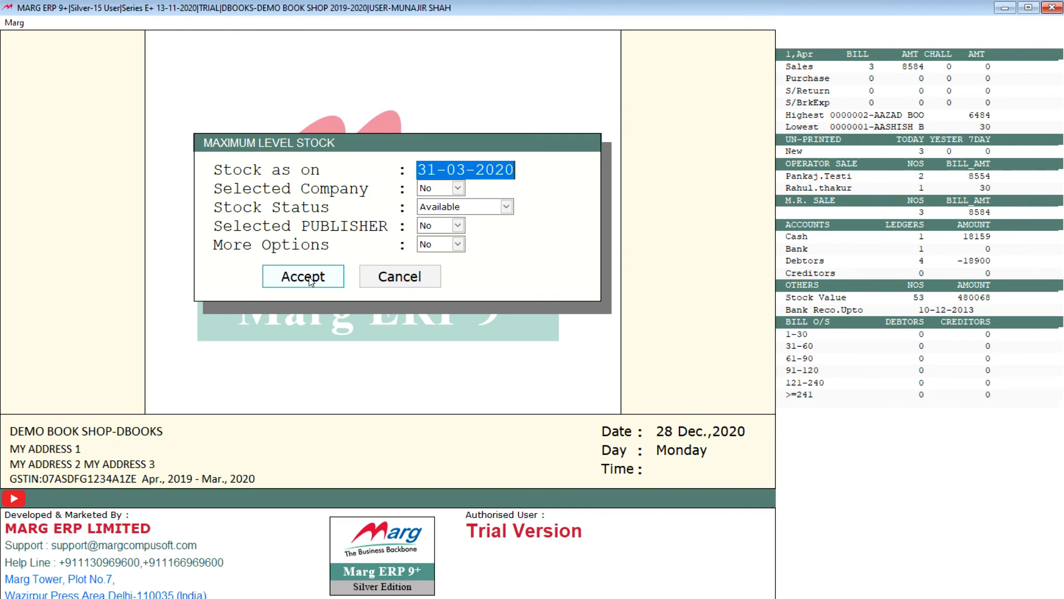
pyautogui.click(309, 280)
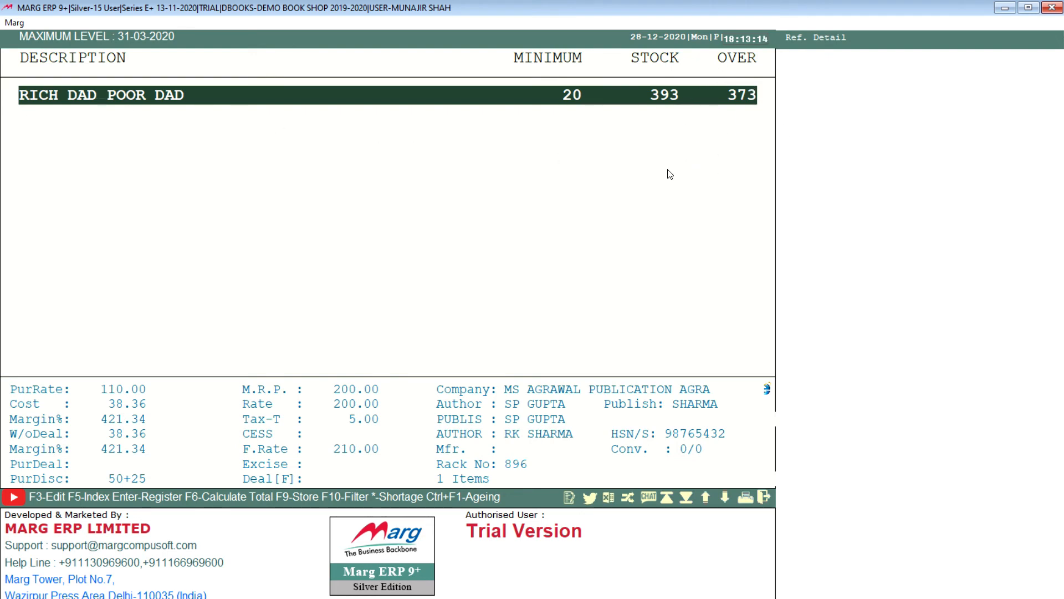
pyautogui.press('Escape')
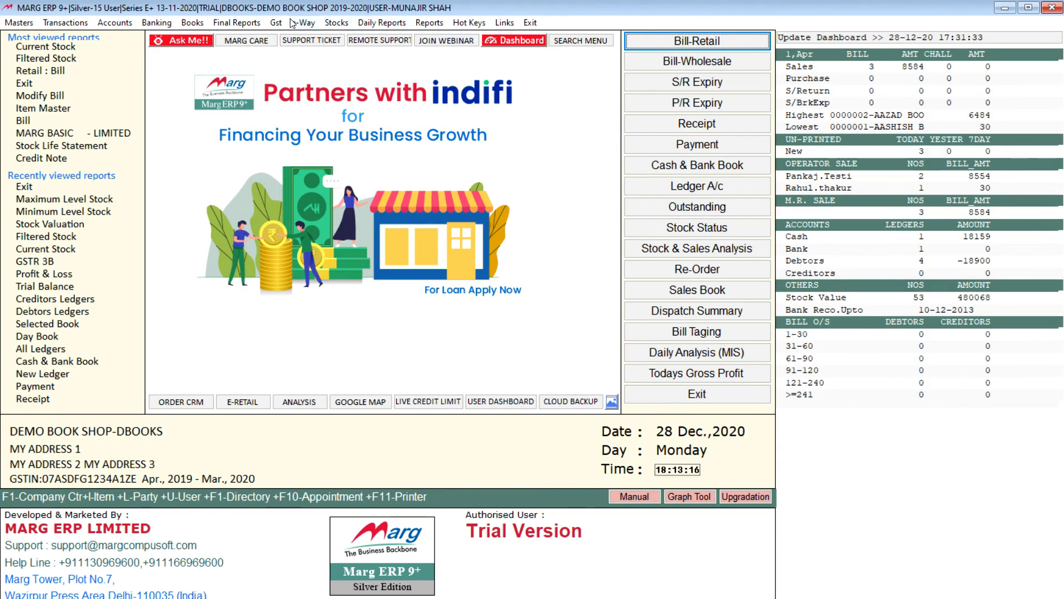
pyautogui.click(339, 23)
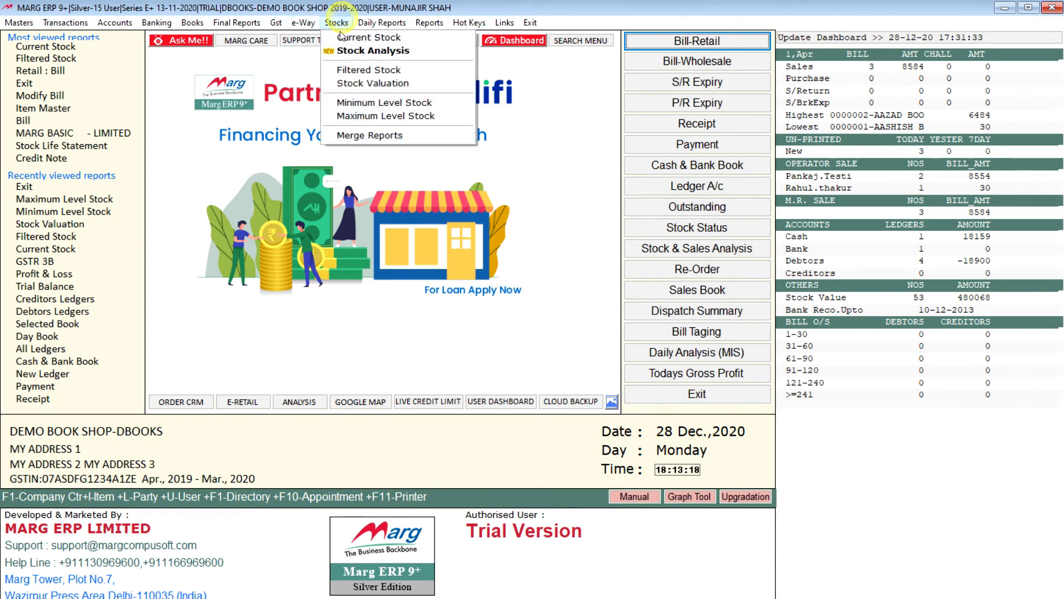
pyautogui.moveTo(384, 25)
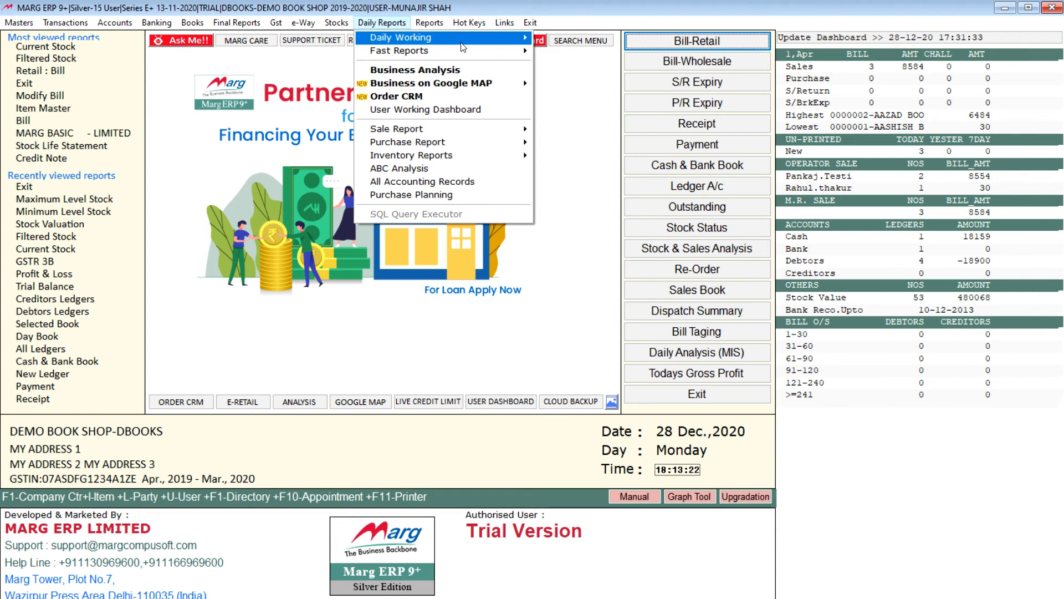
pyautogui.moveTo(438, 37)
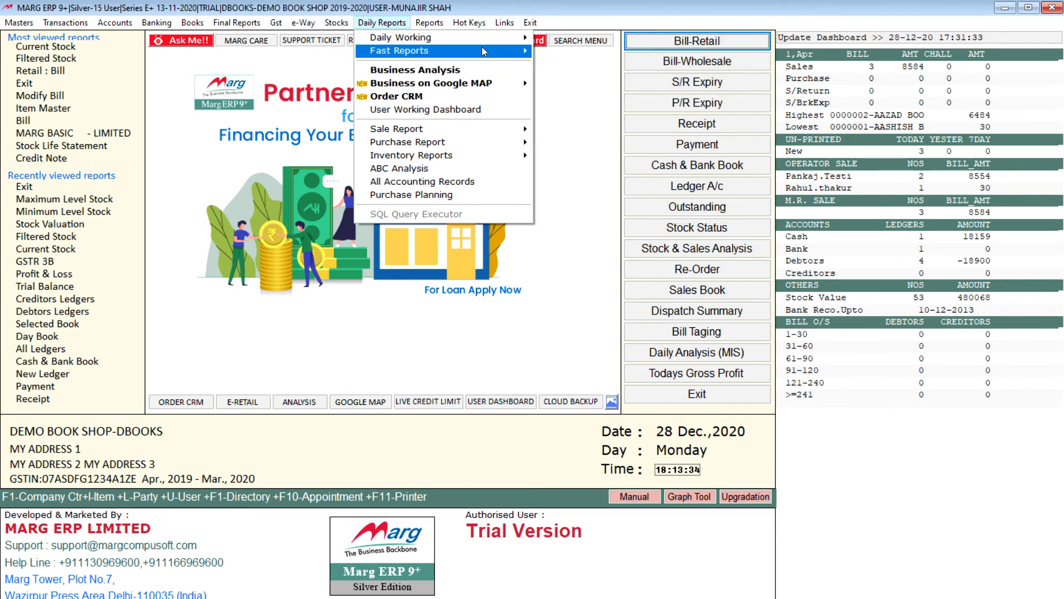
pyautogui.moveTo(481, 49)
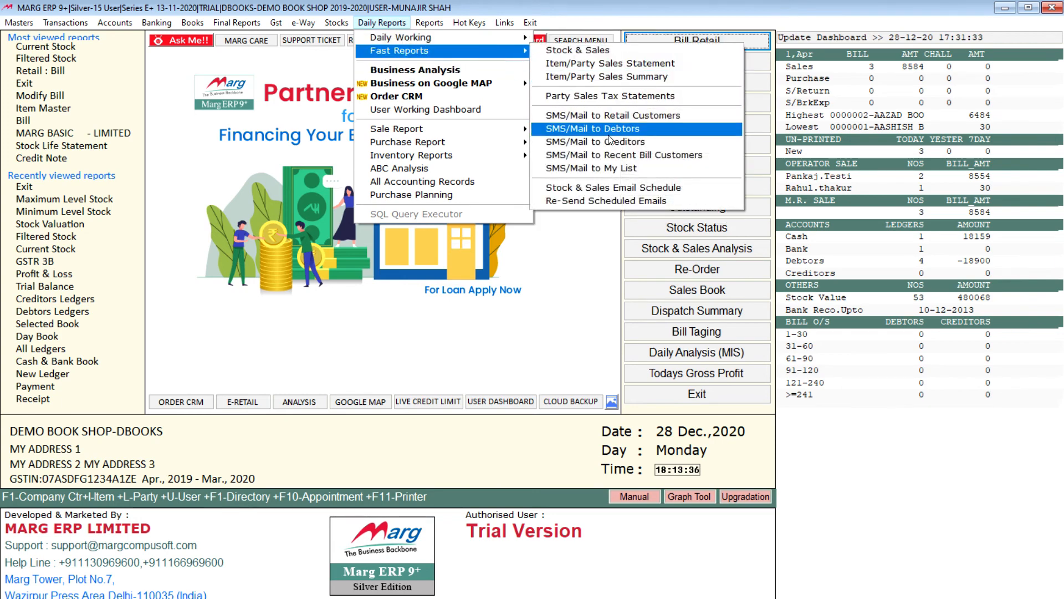
pyautogui.press('Down')
pyautogui.press('Up')
pyautogui.press('Up')
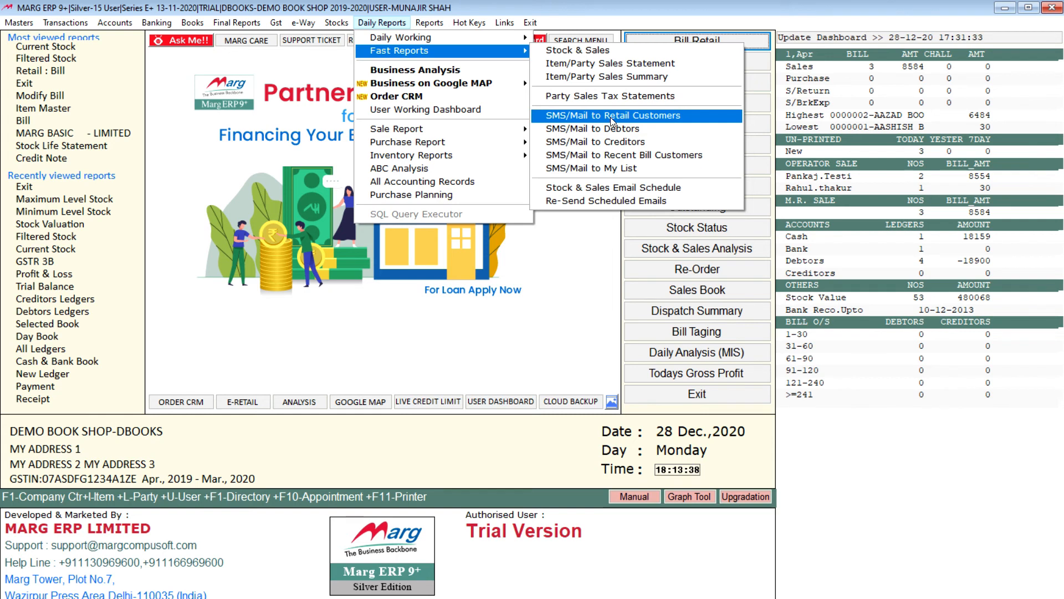
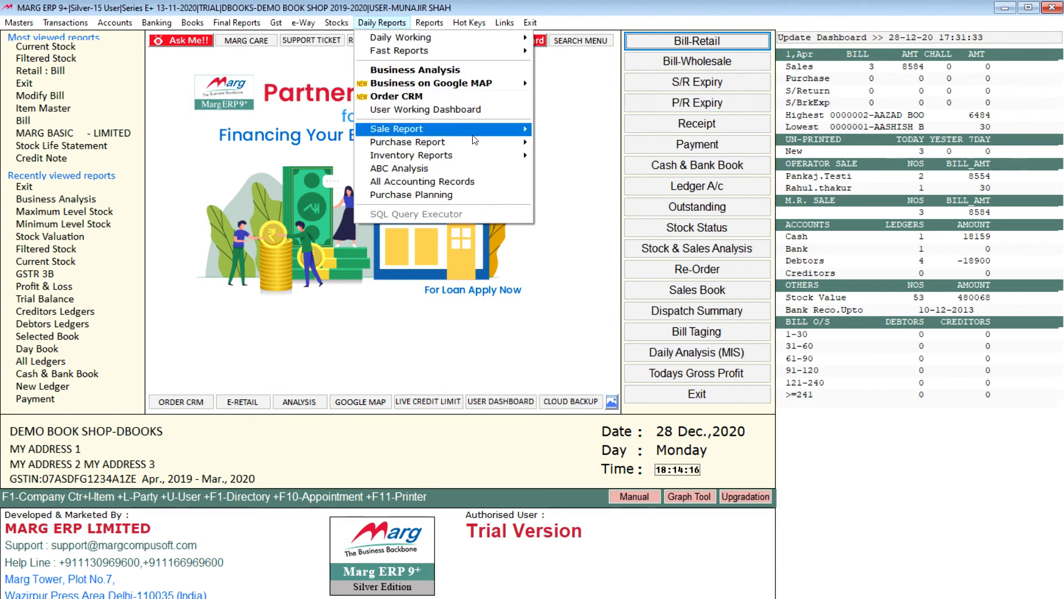
pyautogui.moveTo(525, 130)
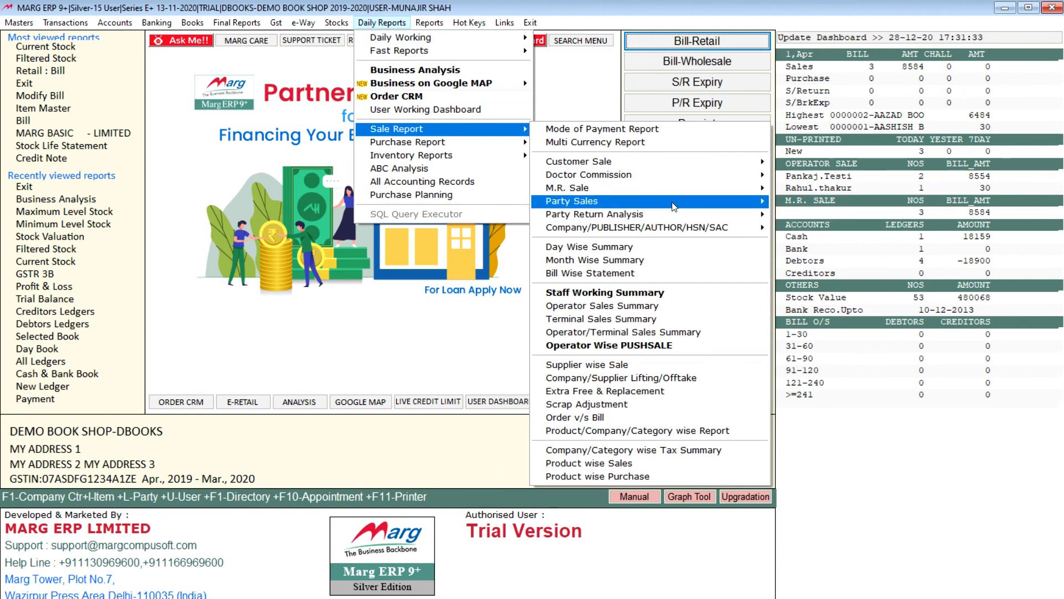
pyautogui.moveTo(610, 197)
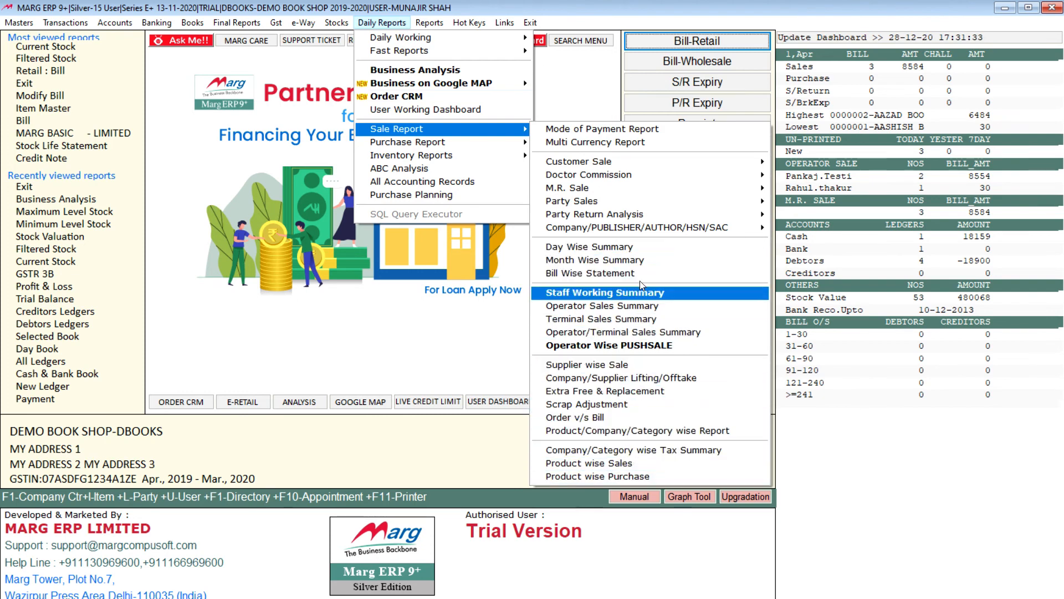
pyautogui.moveTo(480, 150)
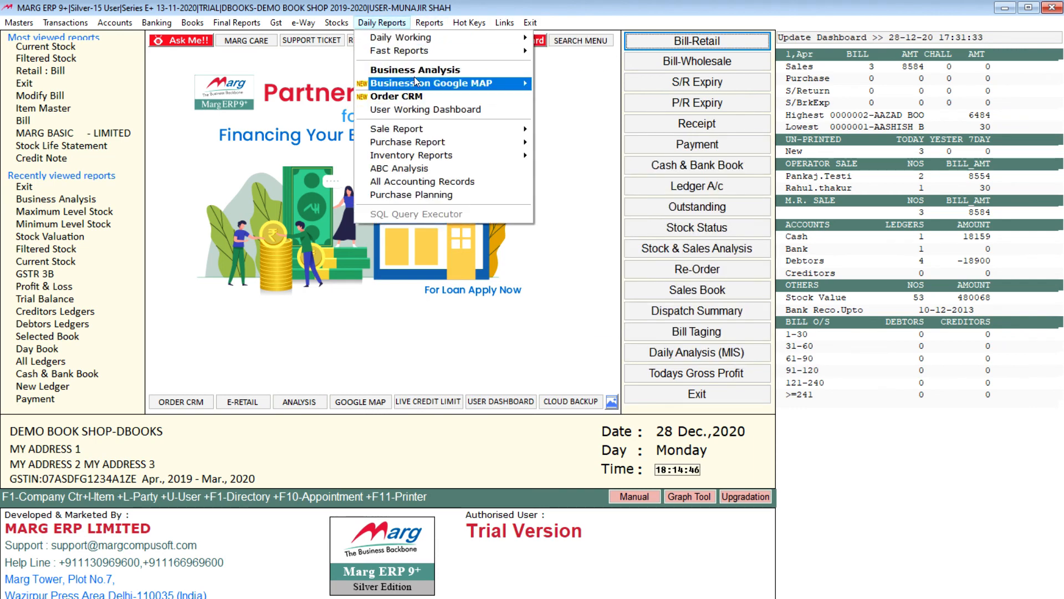
pyautogui.moveTo(423, 23)
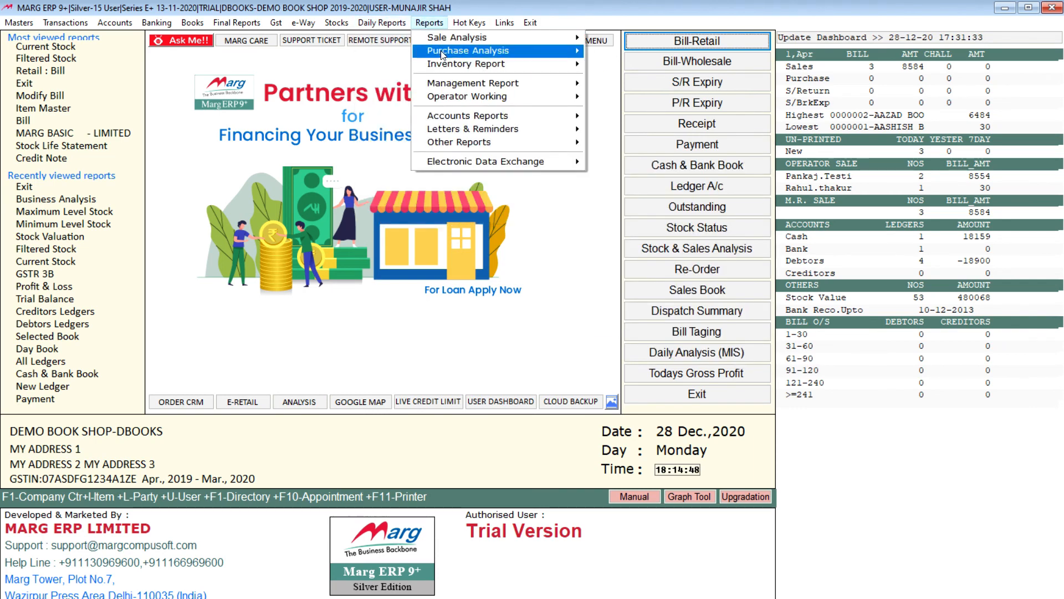
pyautogui.moveTo(548, 37)
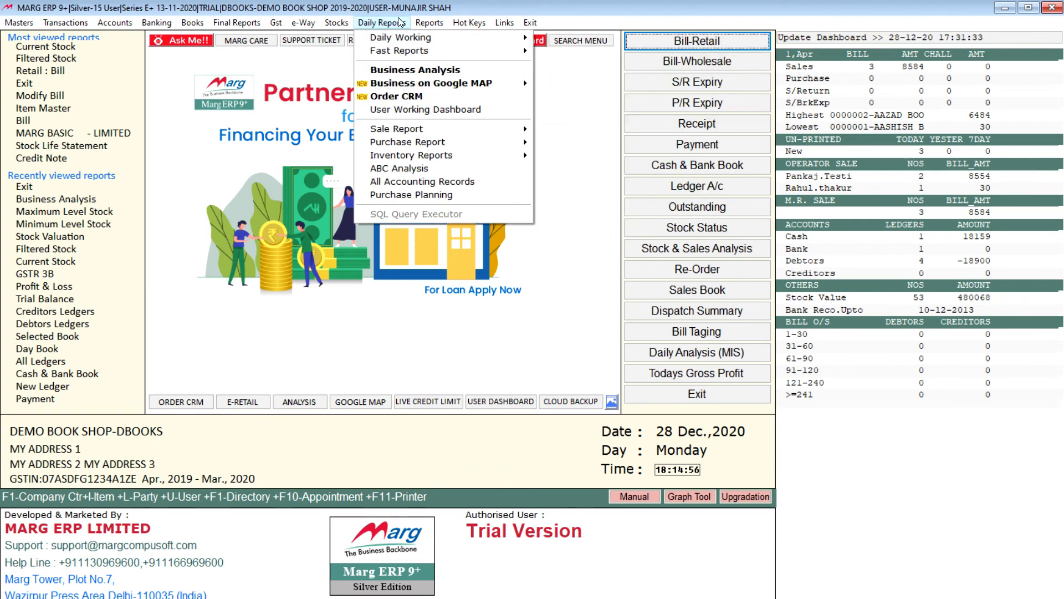
# Open Business Analysis and configure a BILL versus ITEM sale analysis with DETAILED SUMMARY as the layout.
pyautogui.click(407, 72)
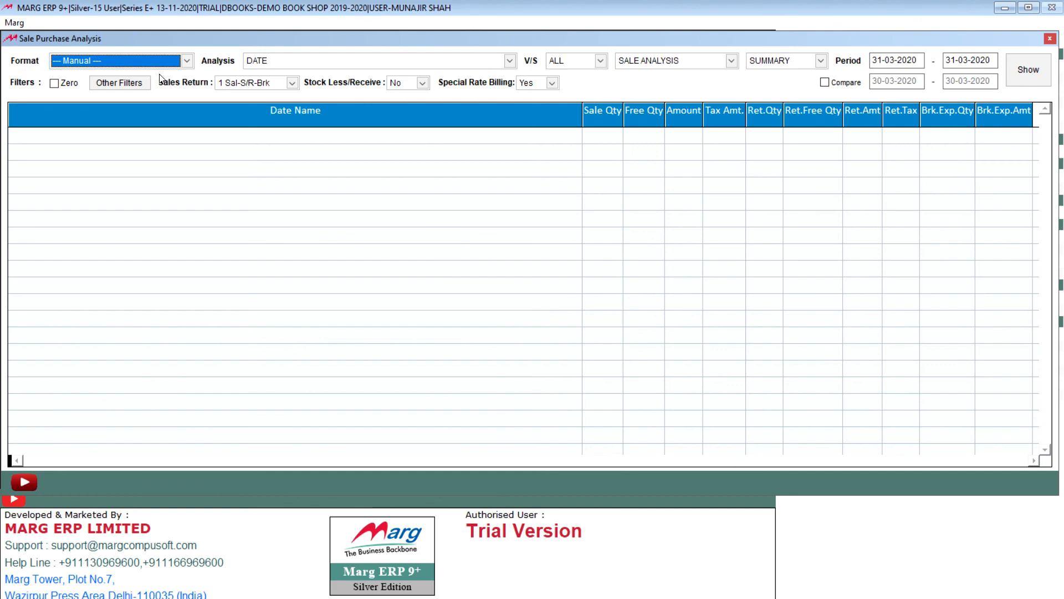
pyautogui.click(373, 63)
pyautogui.click(331, 98)
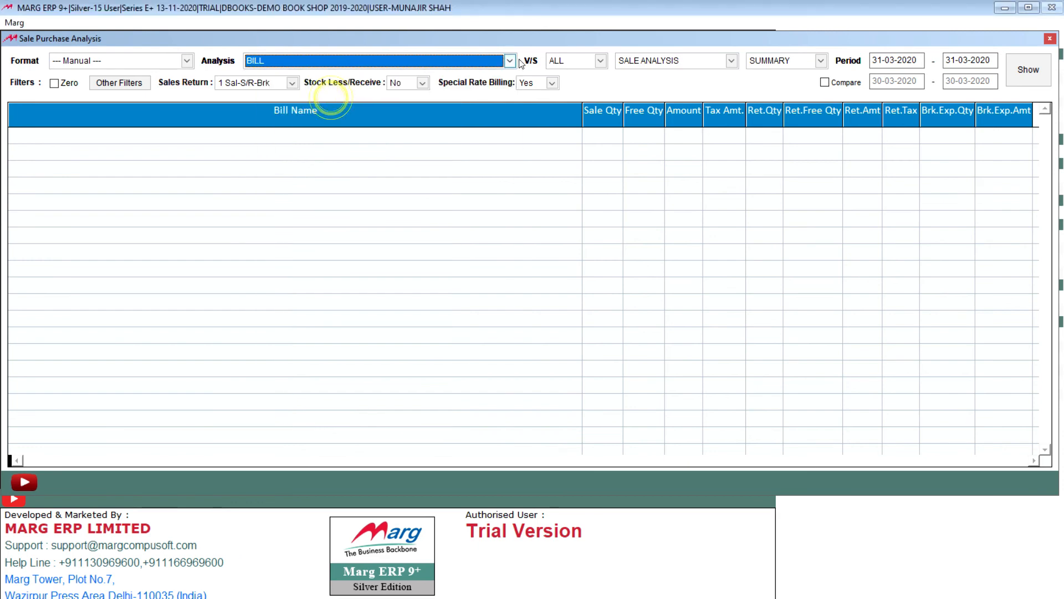
pyautogui.click(577, 60)
pyautogui.click(565, 86)
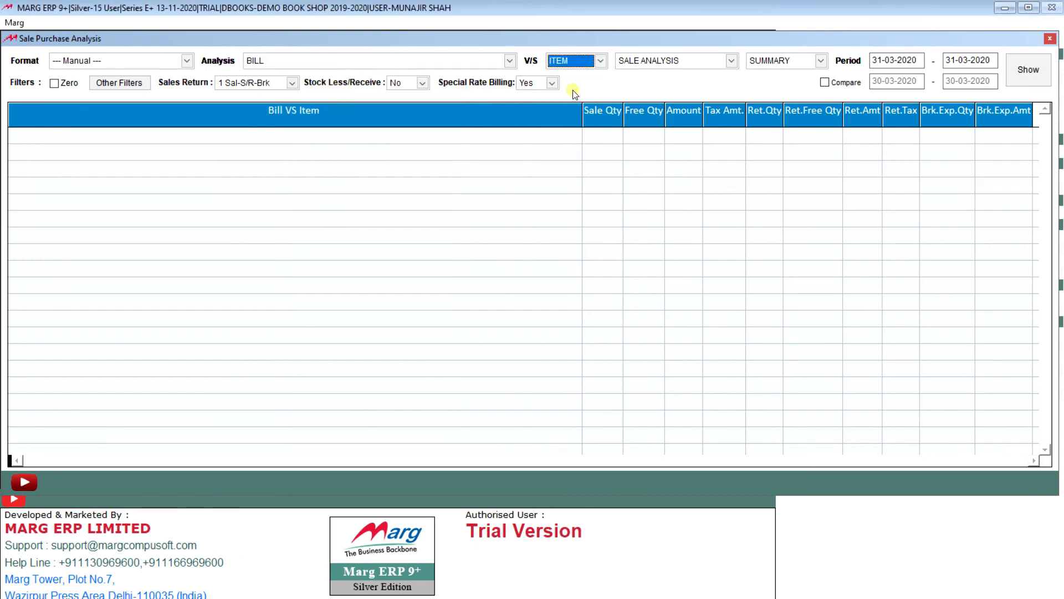
pyautogui.click(683, 62)
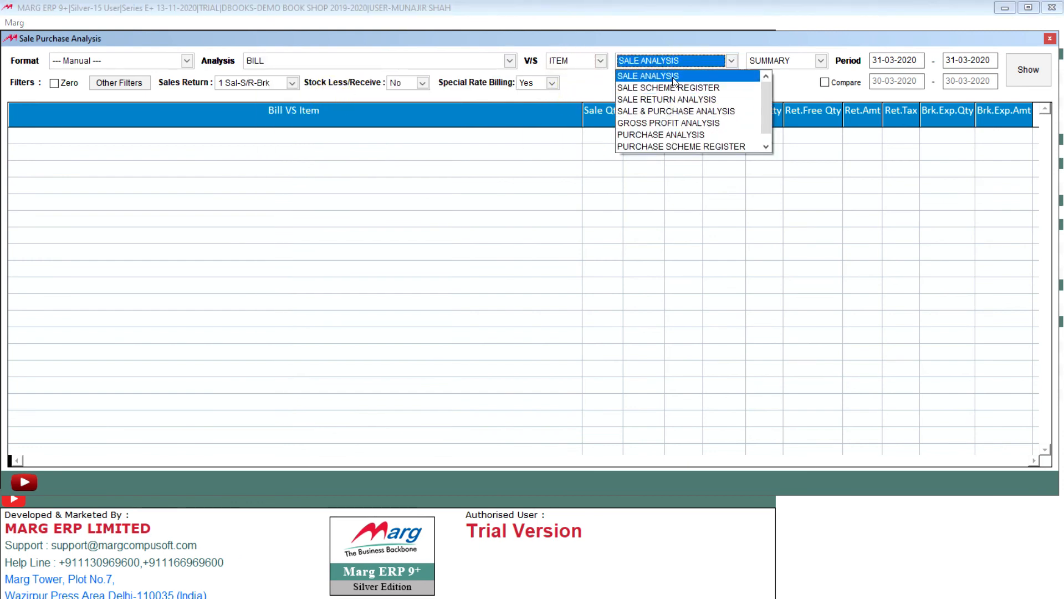
pyautogui.click(674, 77)
pyautogui.click(789, 59)
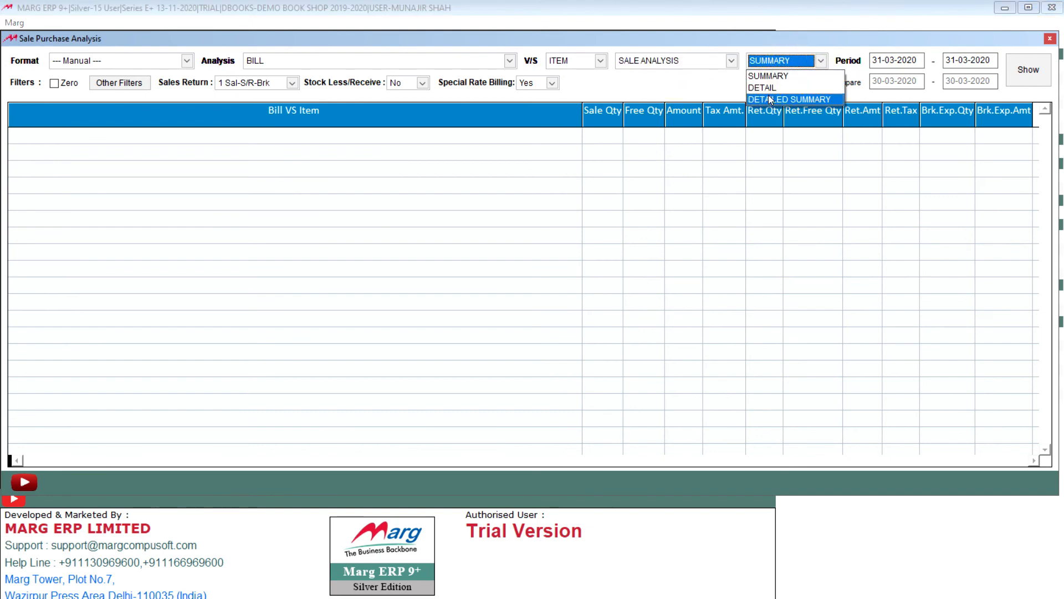
pyautogui.click(769, 99)
# Set the analysis period to 01-04-2019 through 31-03-2020 and generate the report.
pyautogui.click(897, 61)
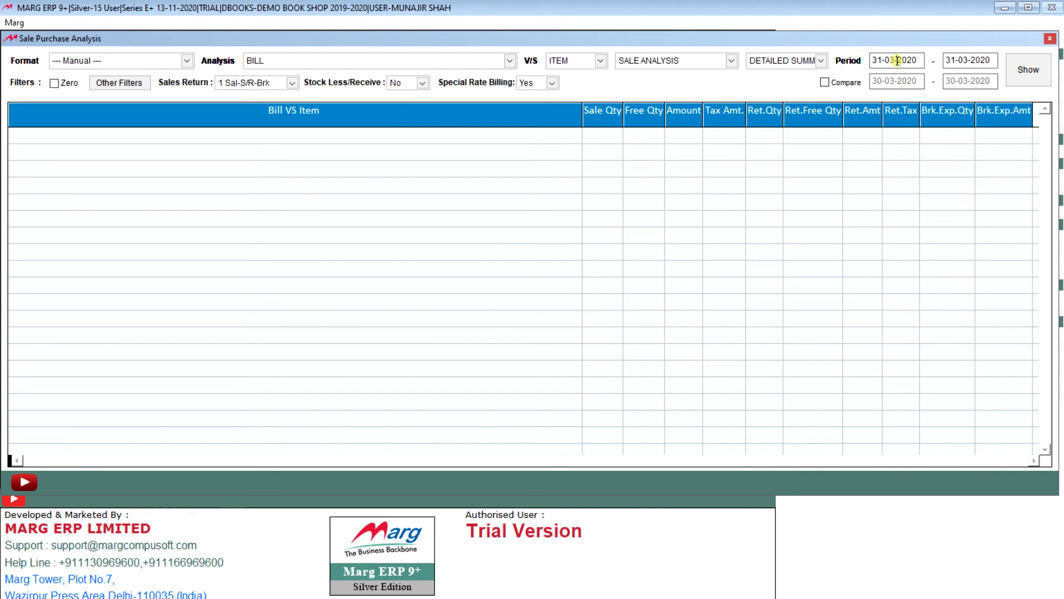
pyautogui.click(882, 58)
pyautogui.moveTo(919, 61); pyautogui.dragTo(881, 53)
pyautogui.write('0104')
pyautogui.press('Return')
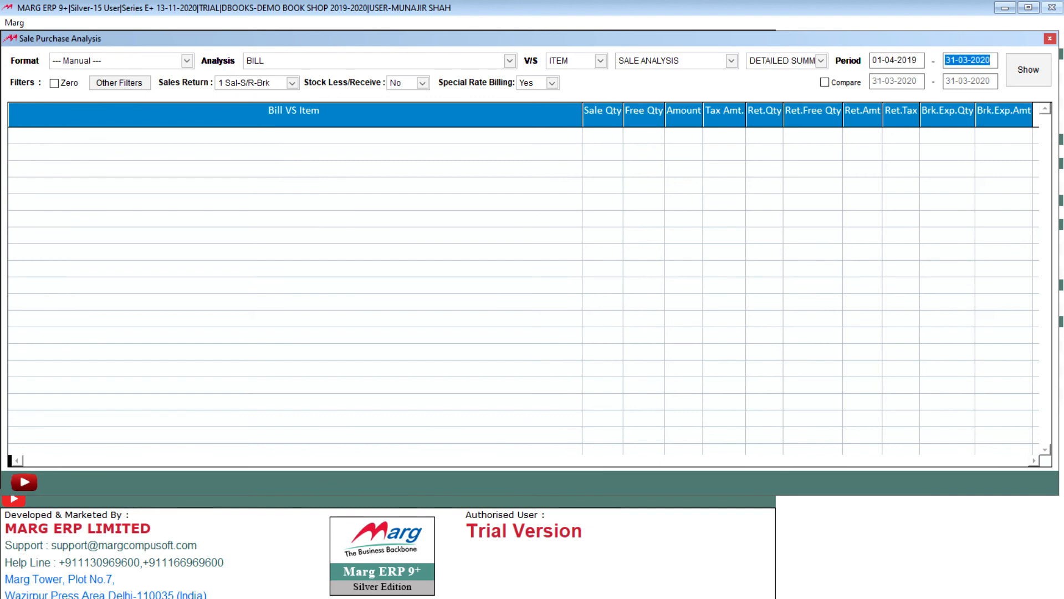
pyautogui.click(1012, 77)
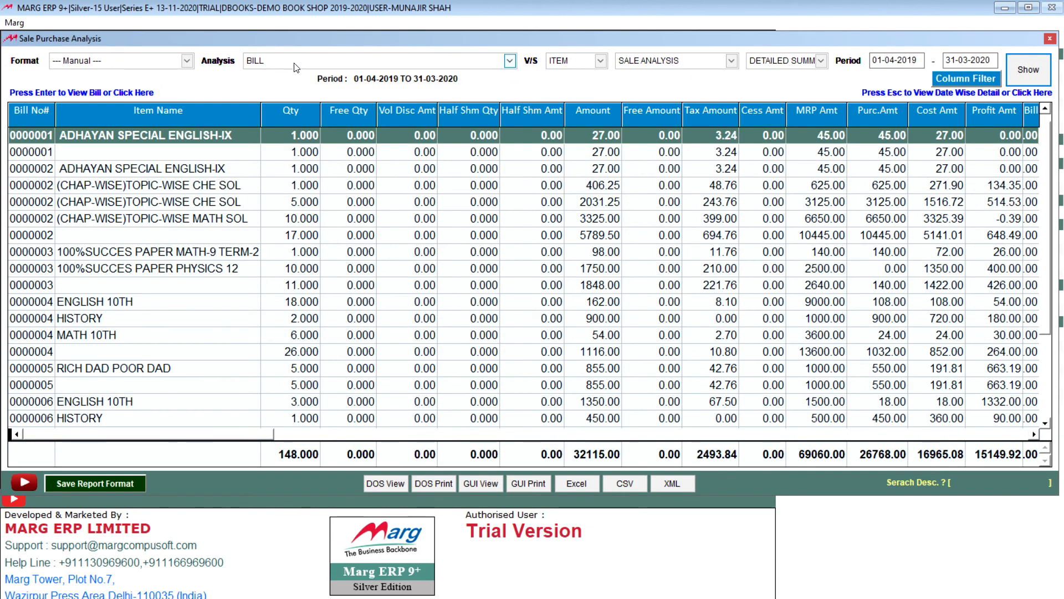
# Look through the bill and item rows of the analysis, including the first bill's item and subtotal lines.
pyautogui.click(190, 235)
pyautogui.click(208, 152)
pyautogui.click(203, 135)
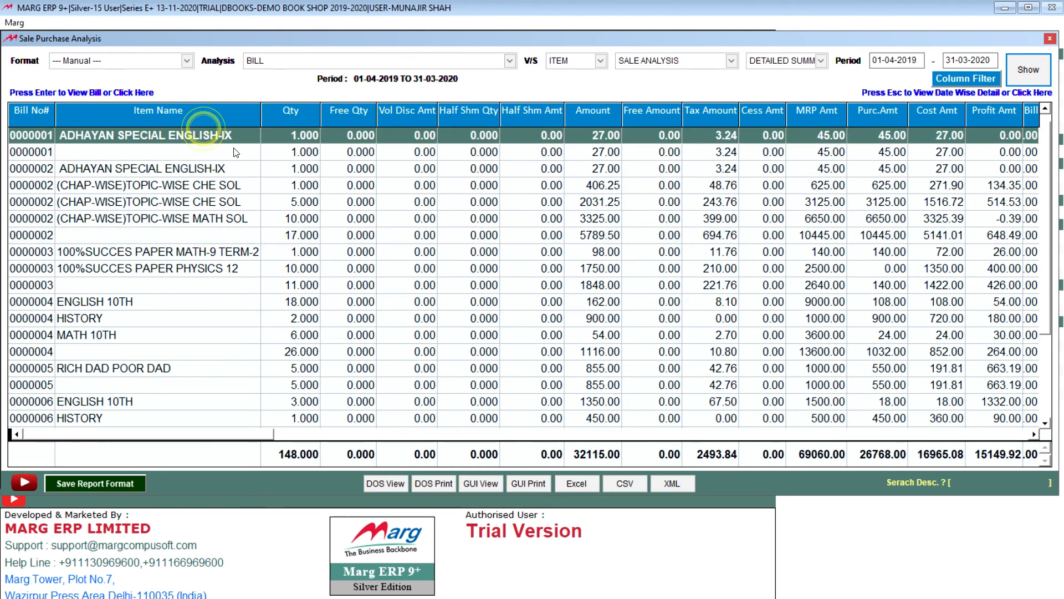
pyautogui.click(126, 151)
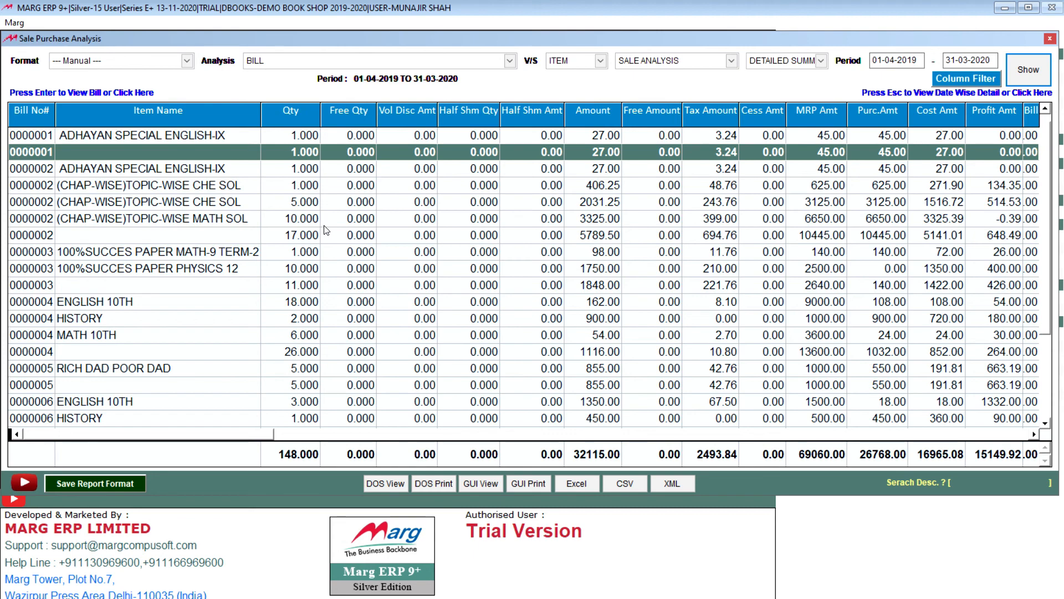
# In the column filter, exclude Free Qty, Vol Disc Amt, Half Shm Qty, Half Shm Amt, Free Amount, Tax Amount and Cess Amt.
pyautogui.click(967, 77)
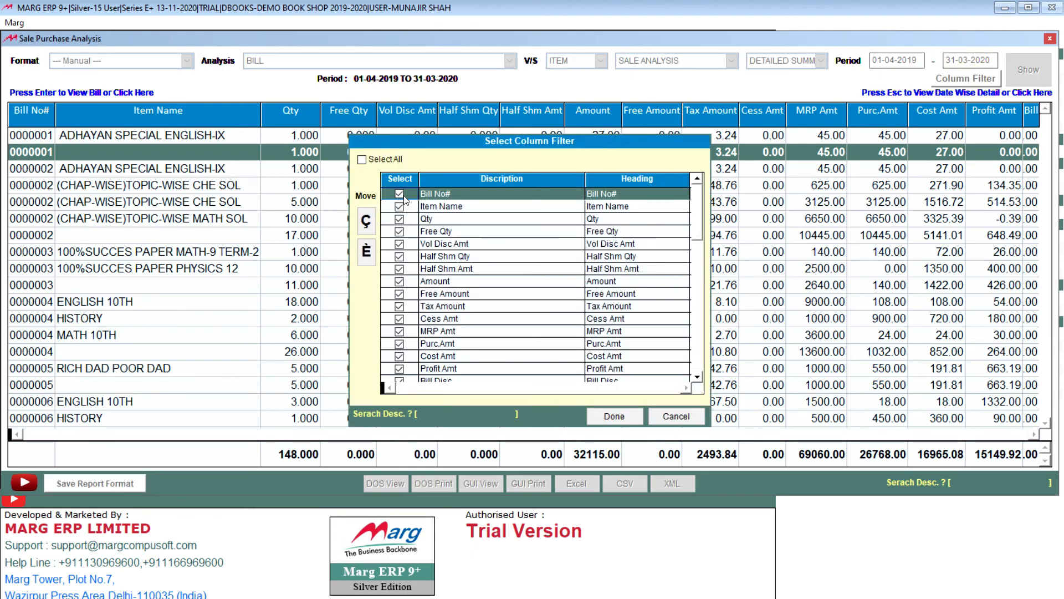
pyautogui.click(398, 231)
pyautogui.click(399, 244)
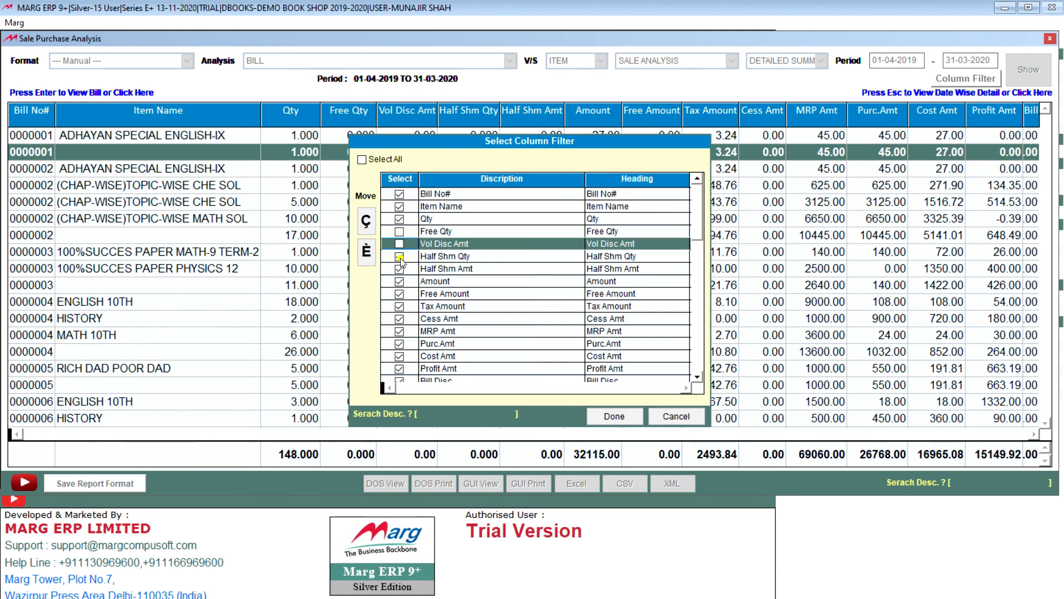
pyautogui.click(399, 256)
pyautogui.click(399, 268)
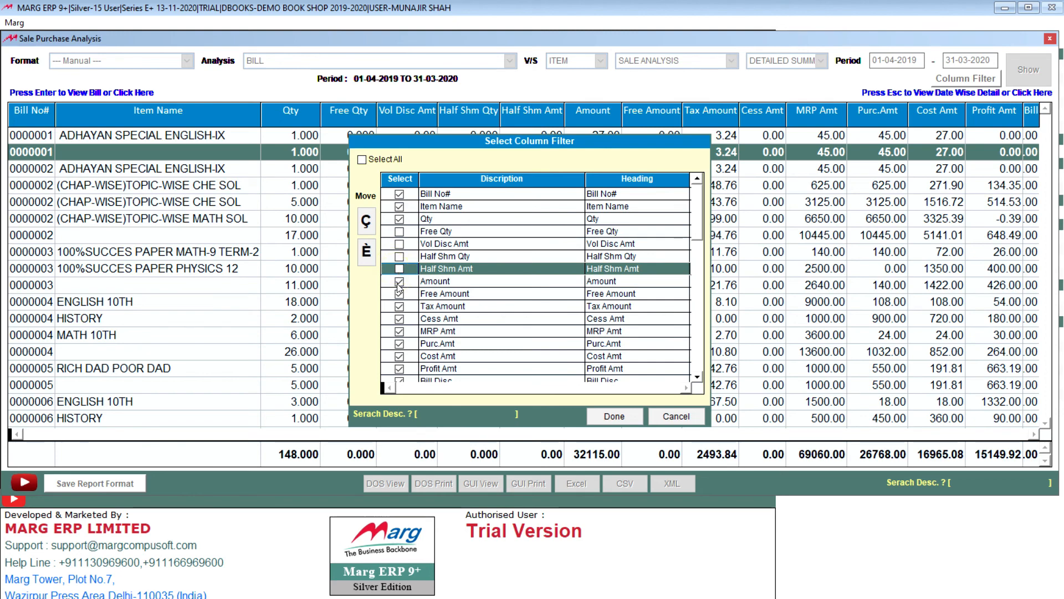
pyautogui.click(400, 294)
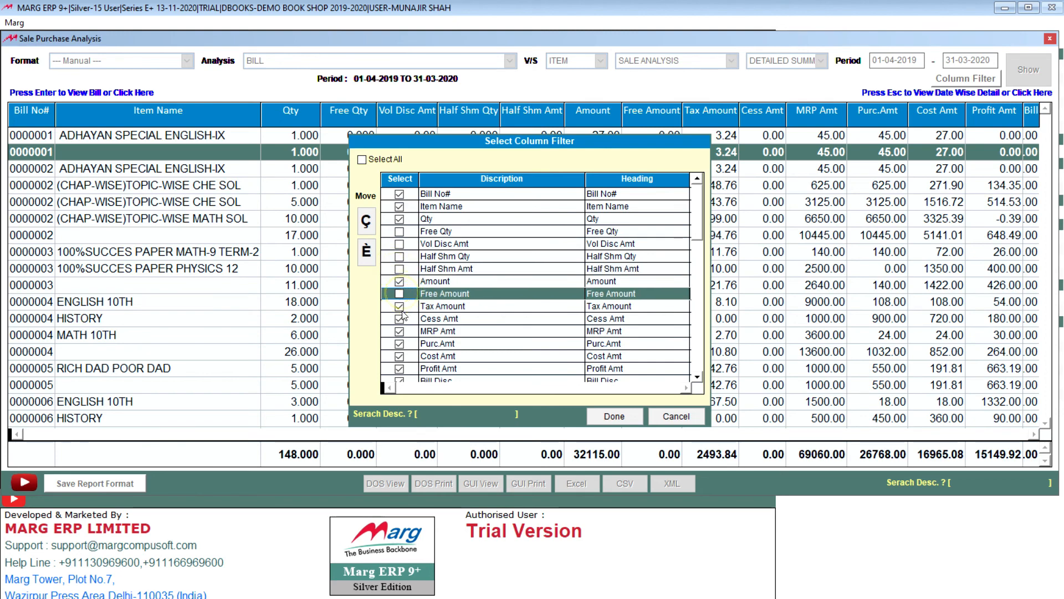
pyautogui.click(401, 308)
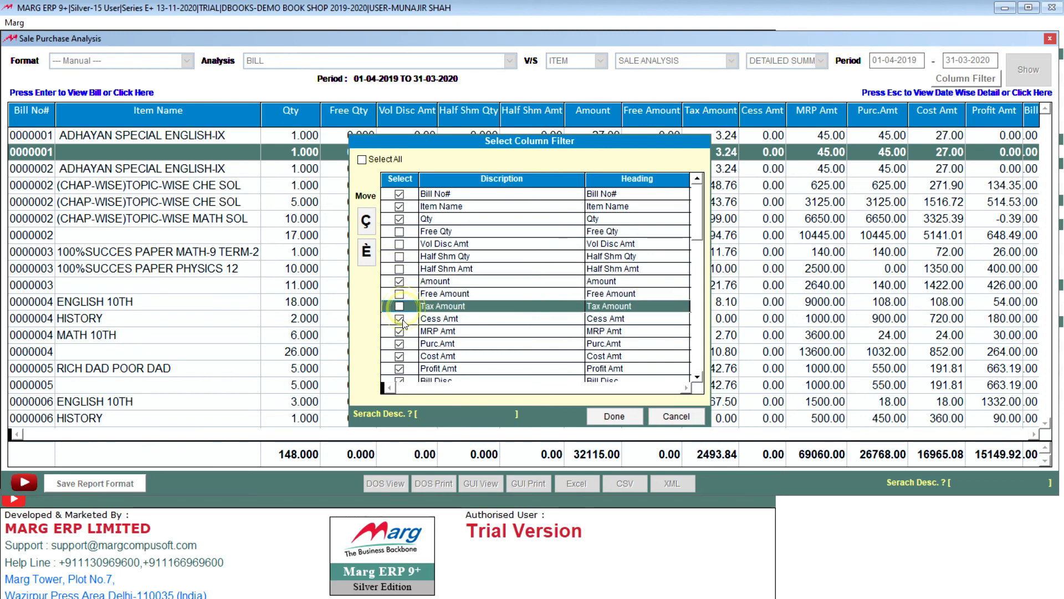
pyautogui.click(400, 320)
pyautogui.click(400, 332)
pyautogui.click(399, 332)
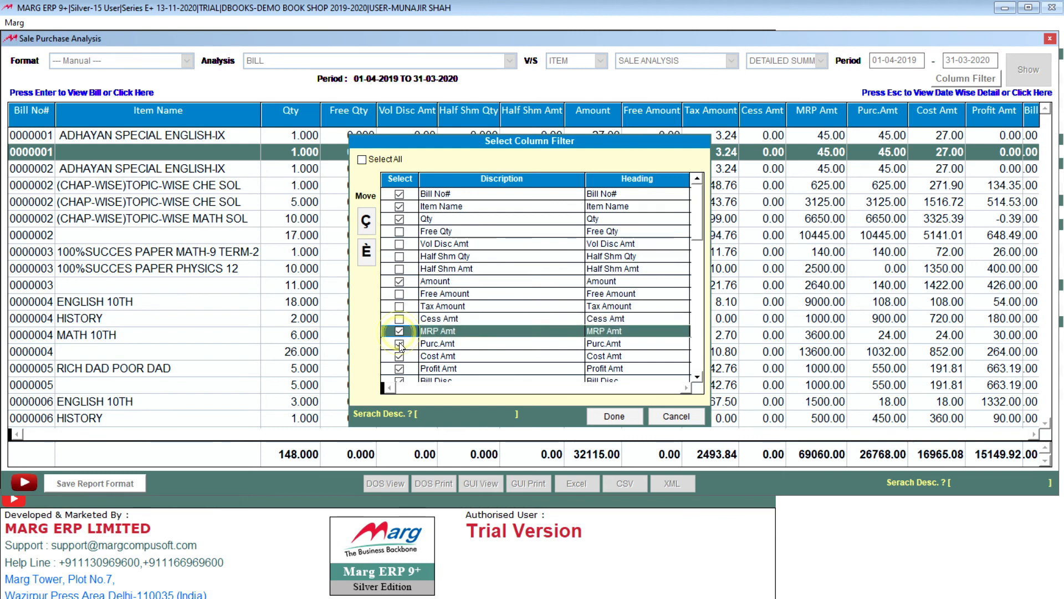
# Also exclude Purc.Amt, Cost Amt, Profit Amt, Bill Amount and Net Sale Amt, and apply the column filter to the report.
pyautogui.click(399, 344)
pyautogui.click(400, 357)
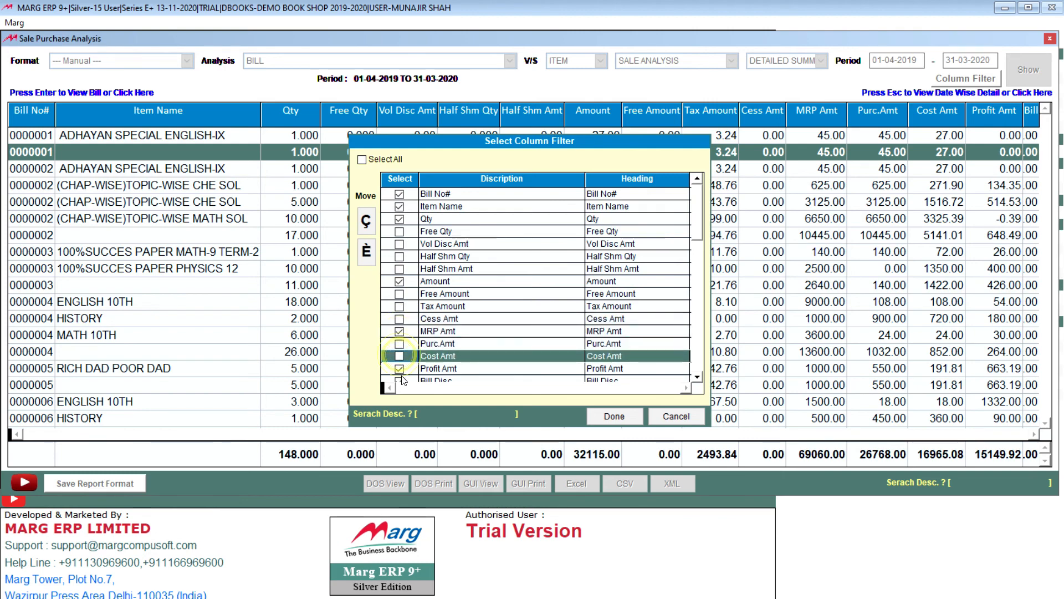
pyautogui.click(399, 368)
pyautogui.moveTo(698, 378); pyautogui.dragTo(700, 380)
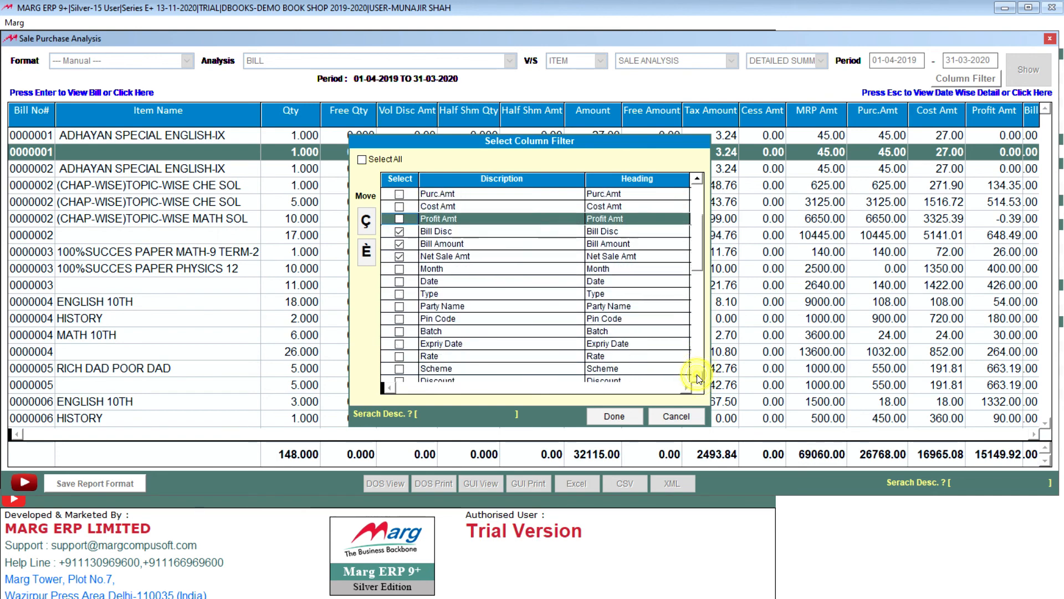
pyautogui.click(698, 378)
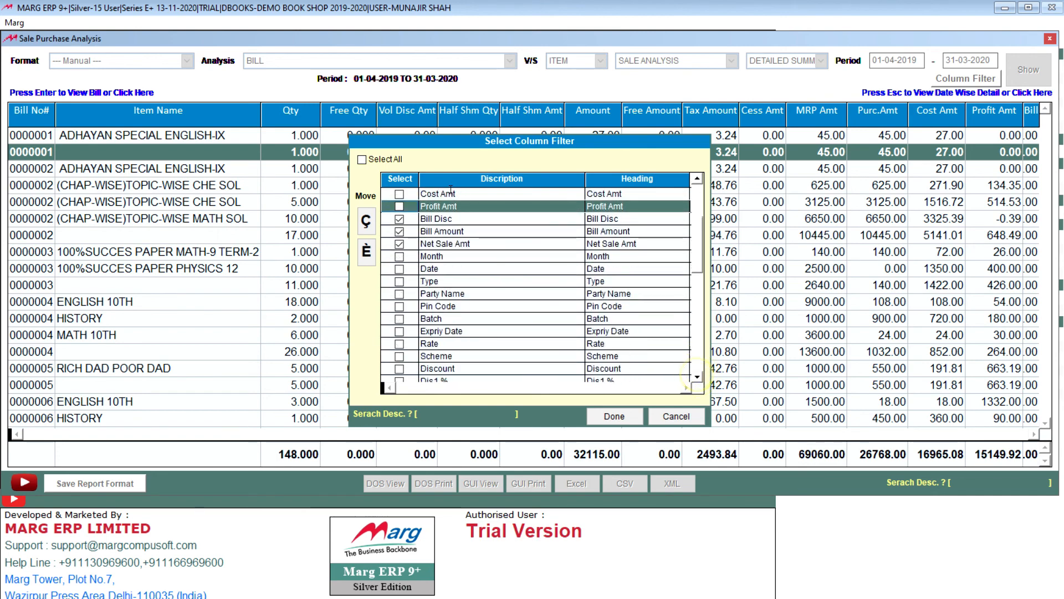
pyautogui.click(399, 232)
pyautogui.click(399, 243)
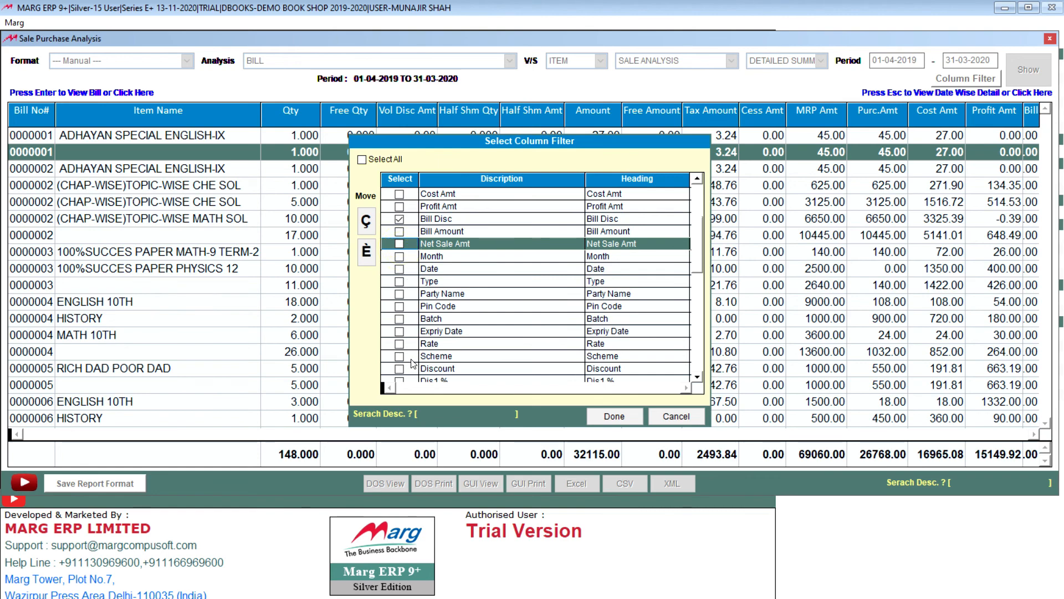
pyautogui.scroll(-10, 437, 324)
pyautogui.scroll(10, 437, 324)
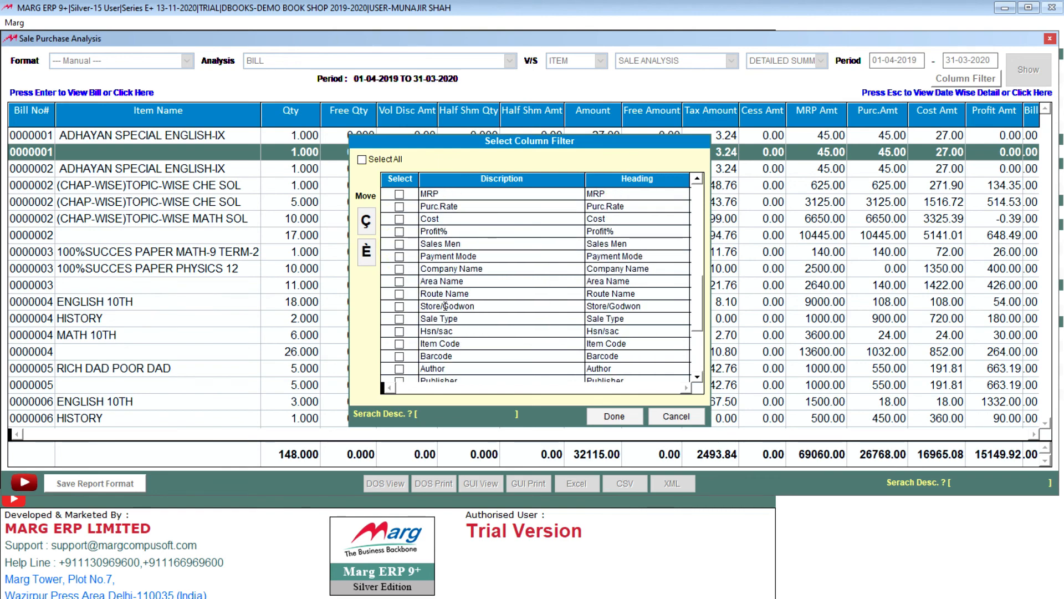
pyautogui.click(614, 417)
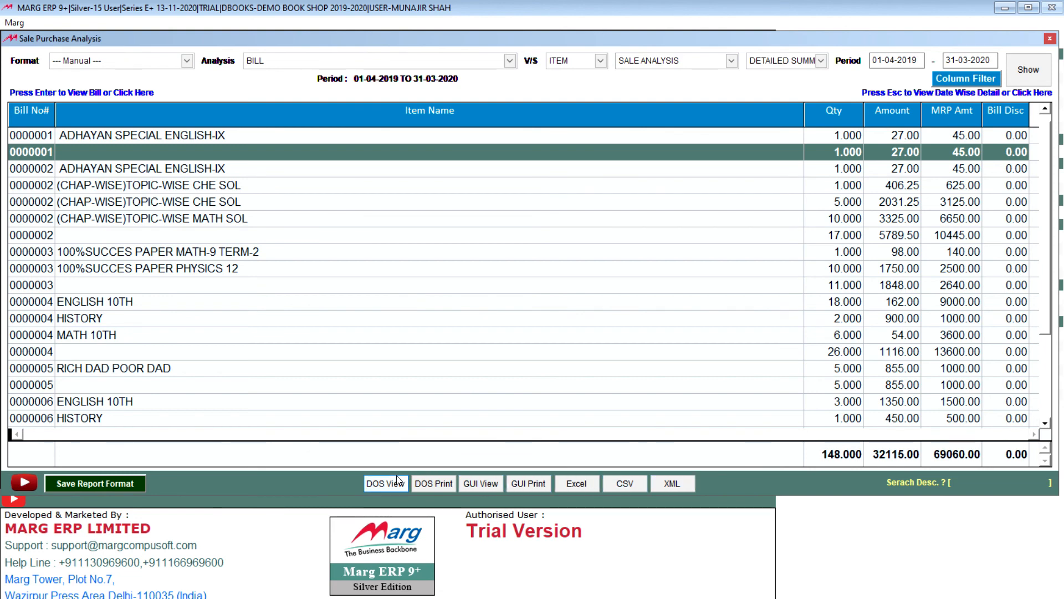
# Preview the filtered sale analysis in GUI View with group and subgroup totals included, and close the preview.
pyautogui.click(480, 483)
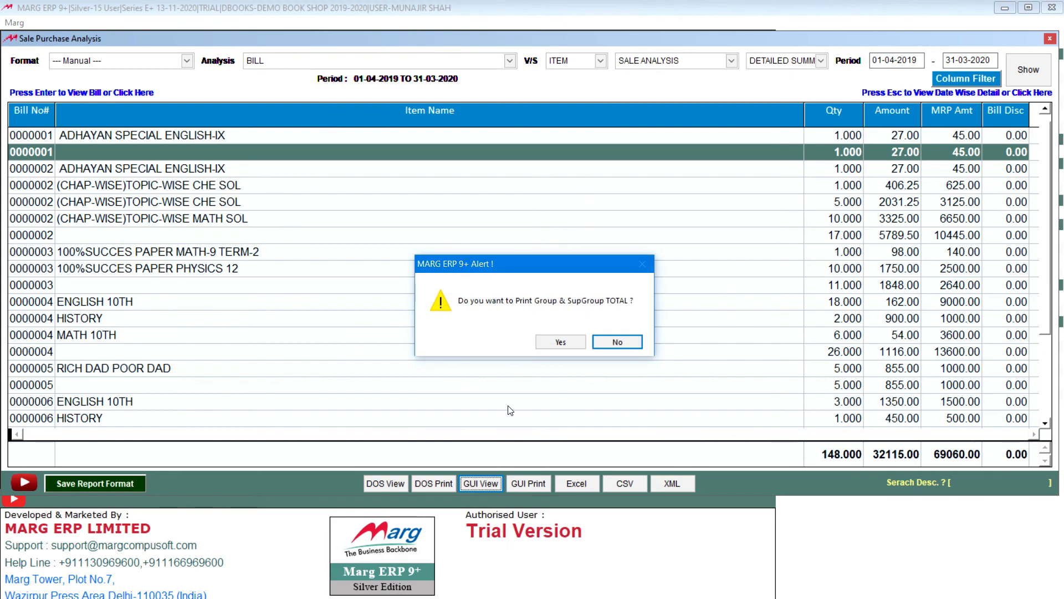
pyautogui.click(561, 343)
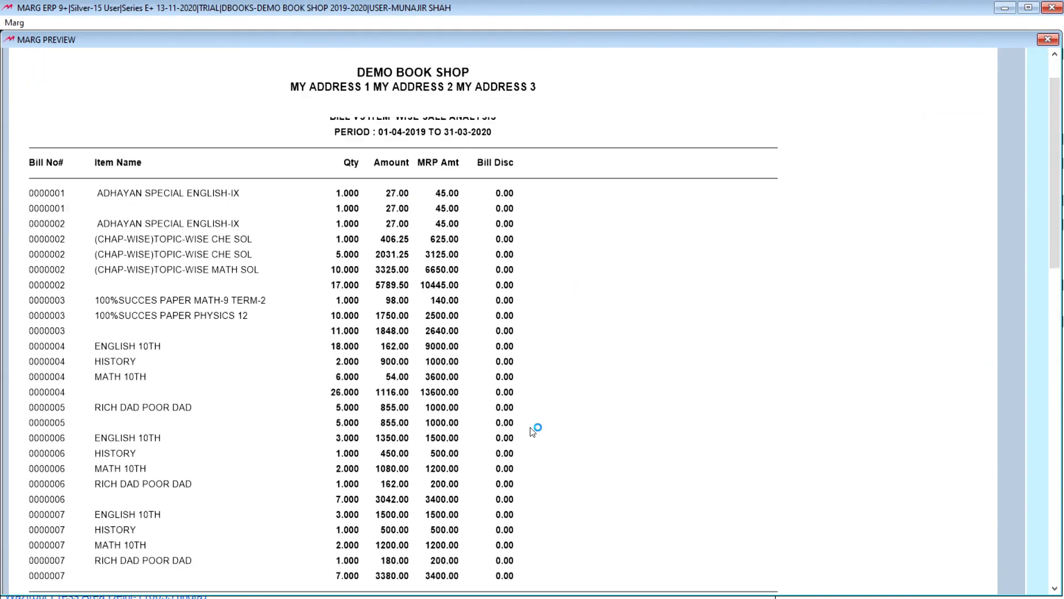
pyautogui.click(1048, 40)
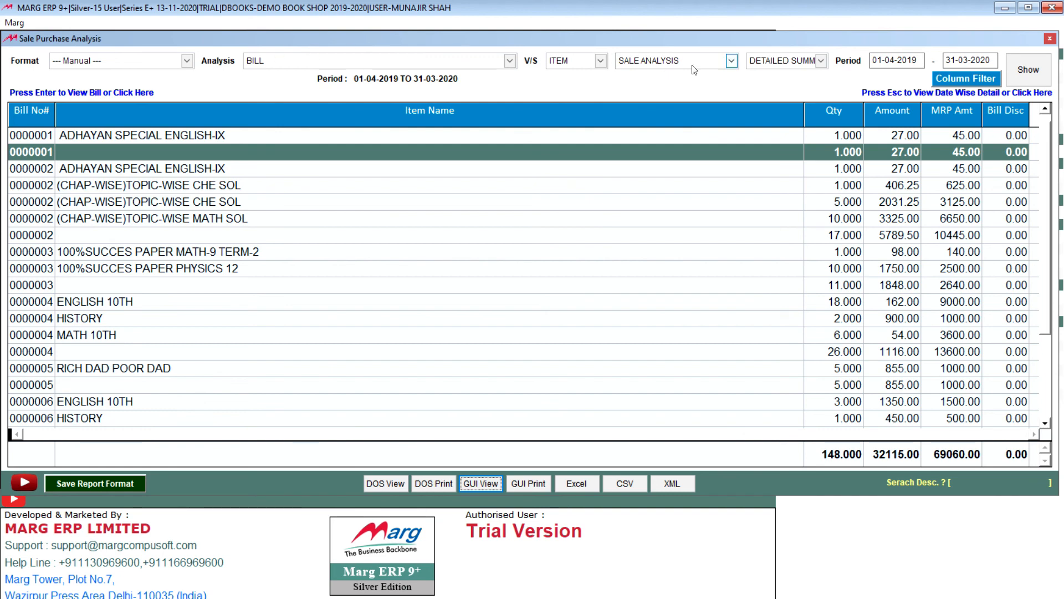
# Save the current analysis setup as a report format named SALE REPOR and close the Sale Purchase Analysis window.
pyautogui.click(386, 61)
pyautogui.click(385, 61)
pyautogui.click(567, 62)
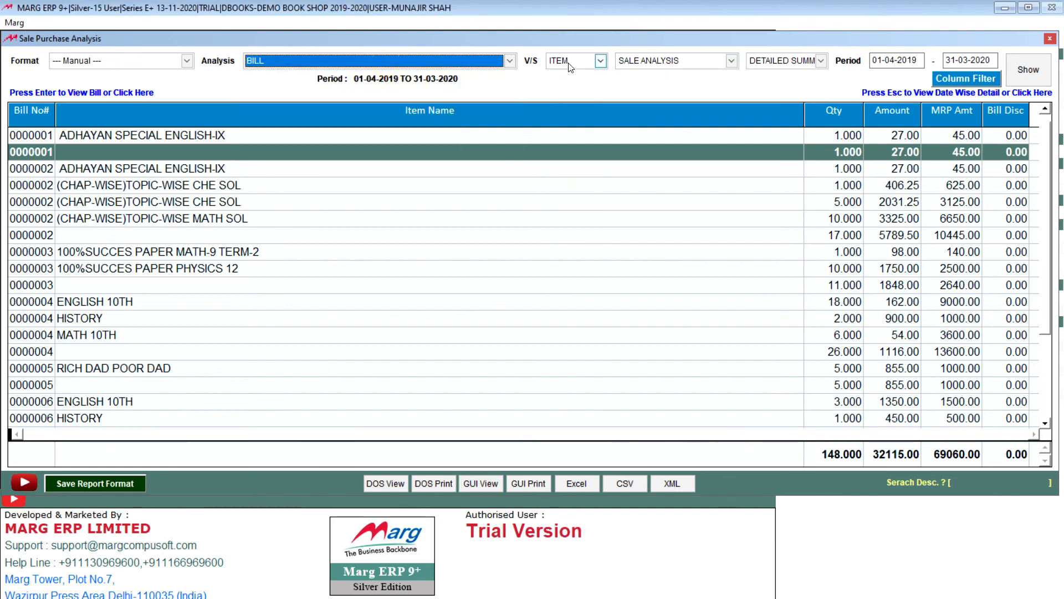
pyautogui.click(568, 62)
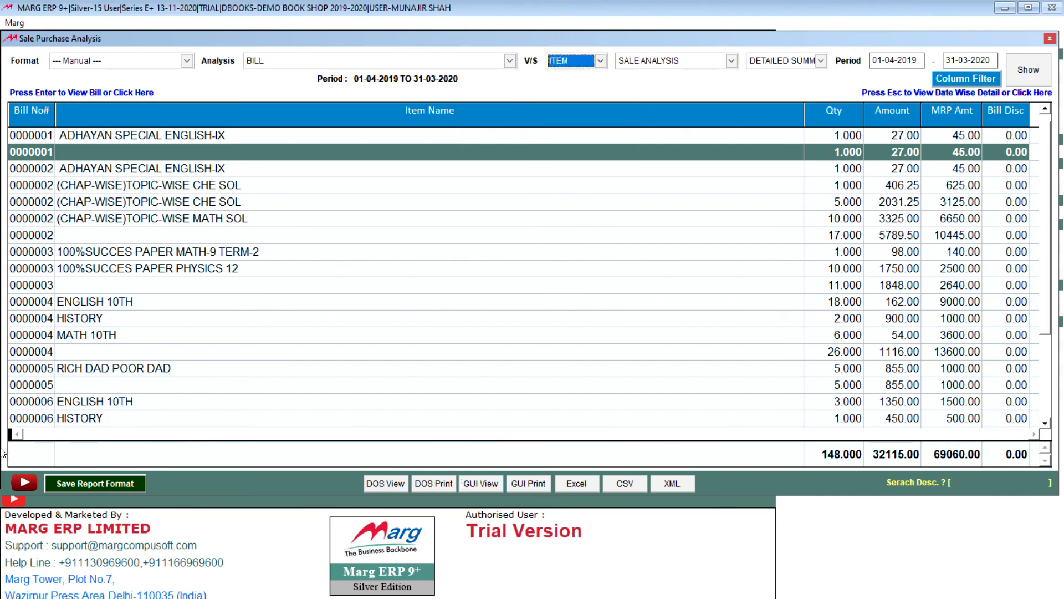
pyautogui.click(112, 484)
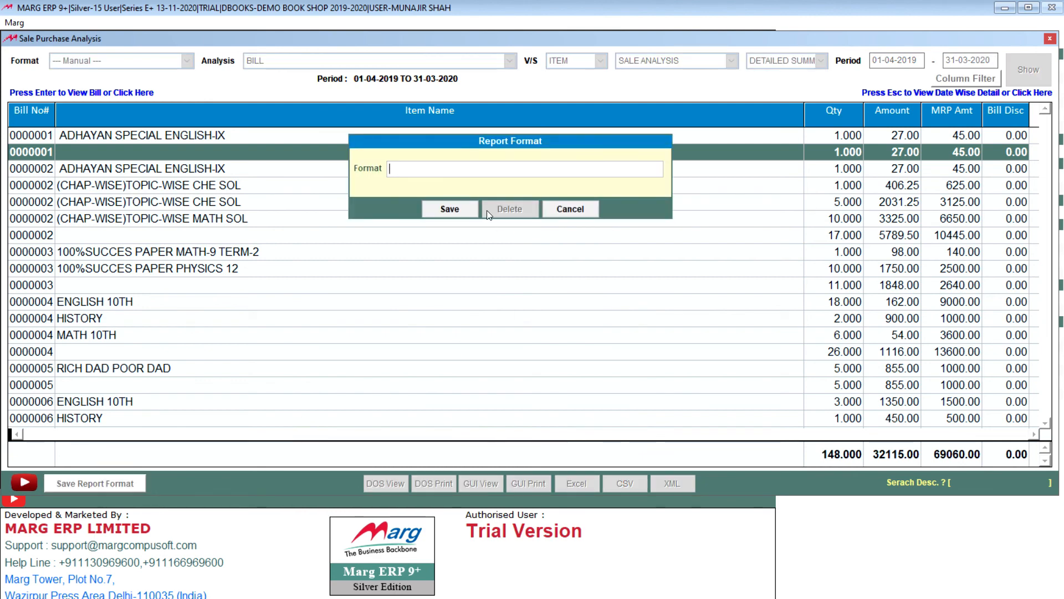
pyautogui.write('SALE REPORT')
pyautogui.click(448, 208)
pyautogui.click(623, 297)
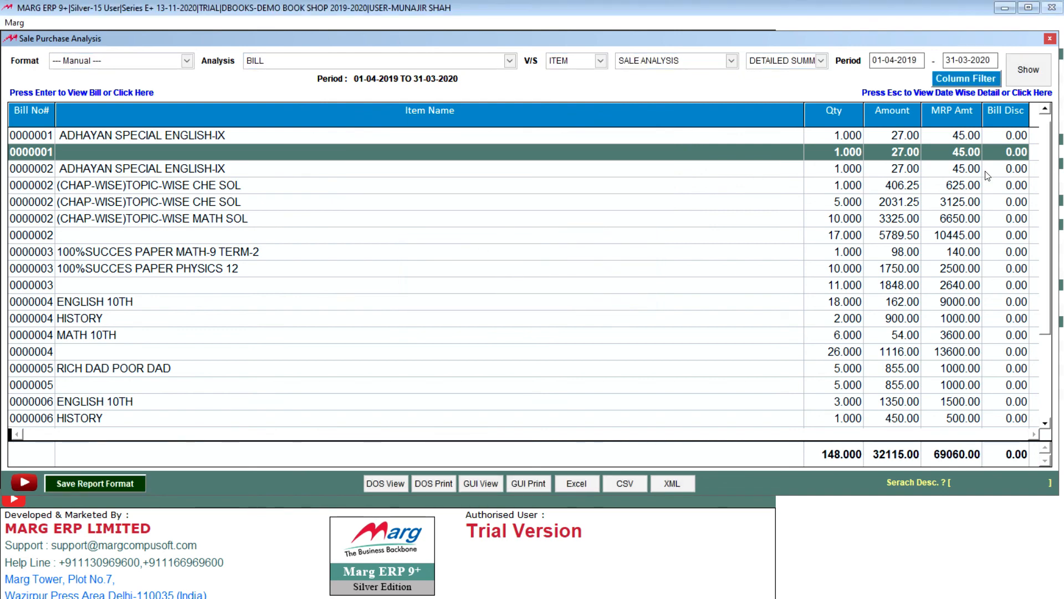
pyautogui.click(1050, 39)
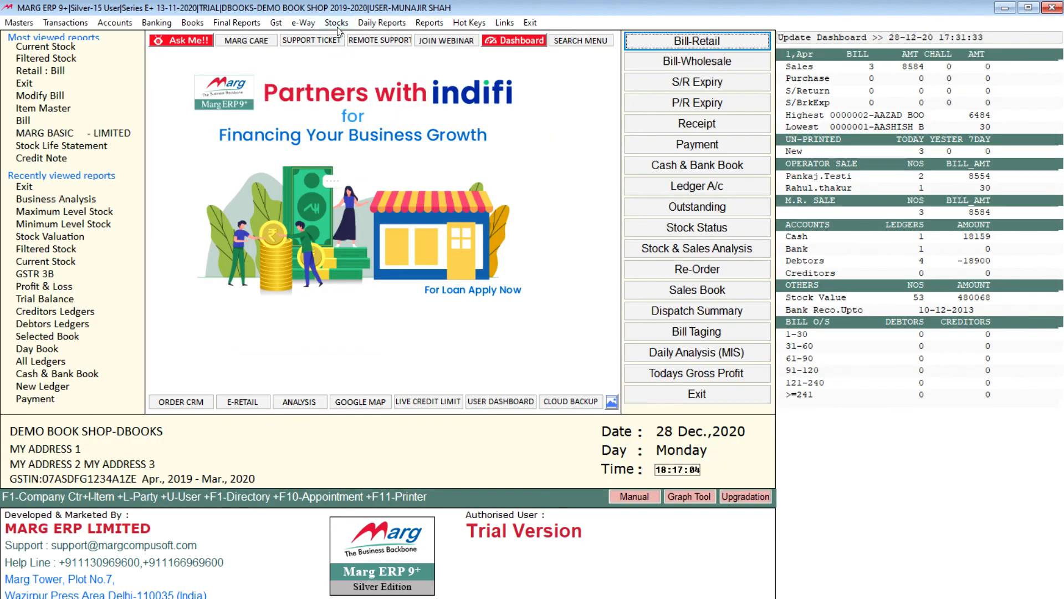
# Load the saved SALE REPORT format in the Sale Purchase Analysis, show the report, and close the analysis window.
pyautogui.click(382, 23)
pyautogui.click(404, 67)
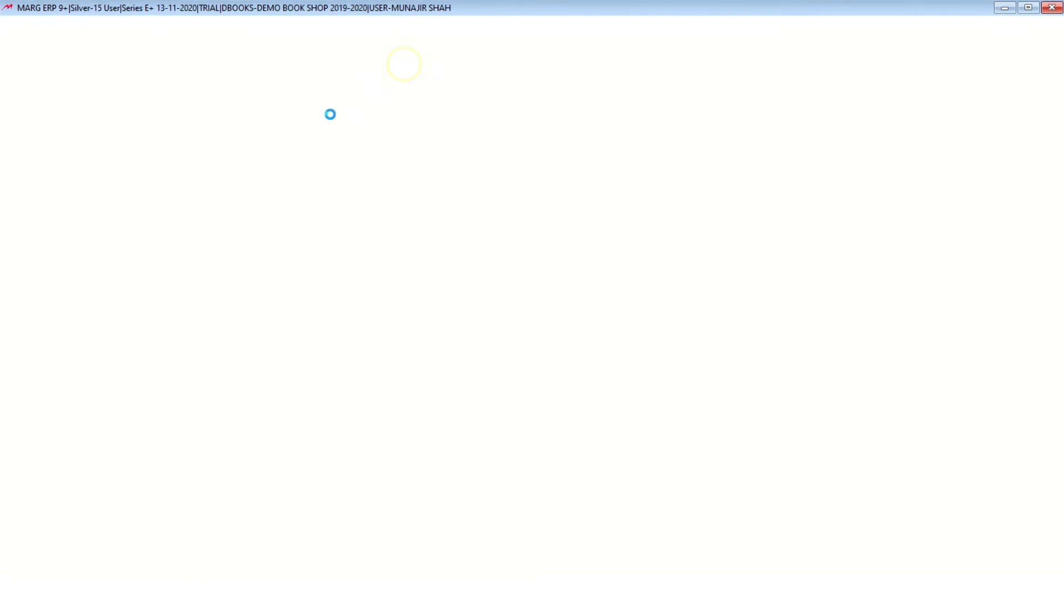
pyautogui.click(127, 65)
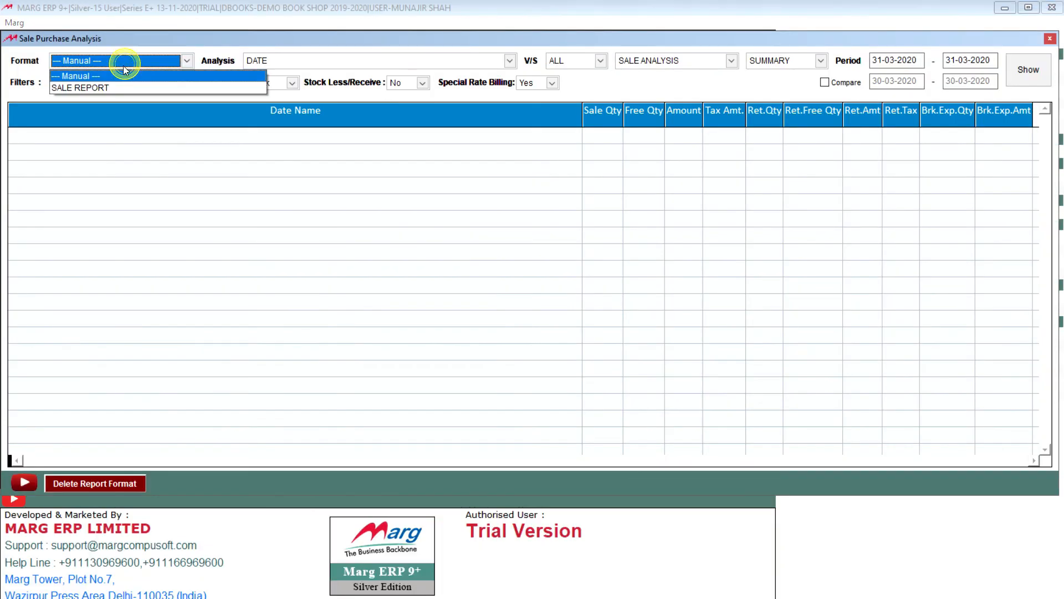
pyautogui.click(102, 83)
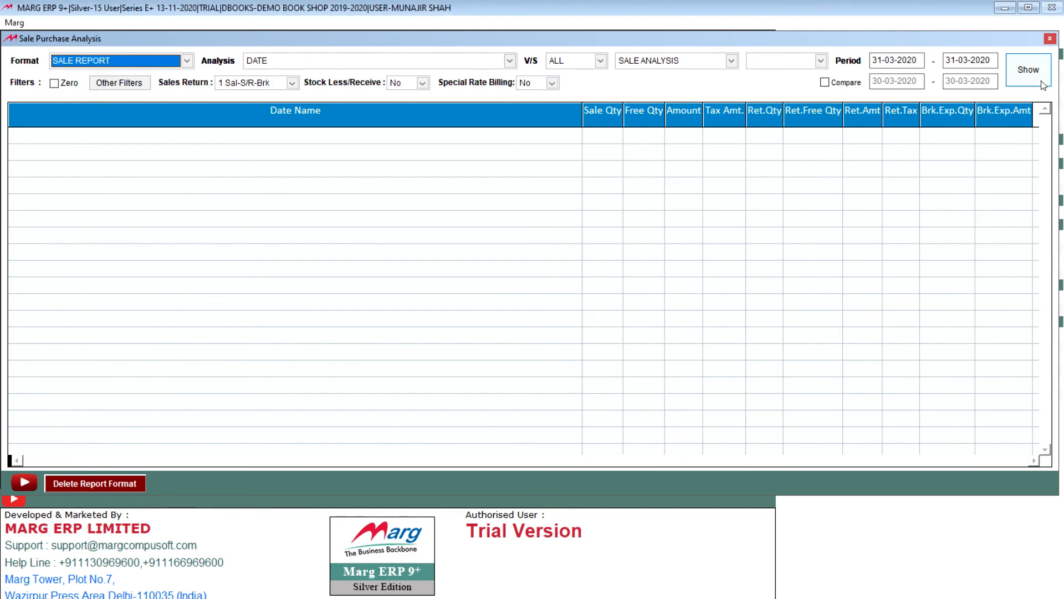
pyautogui.click(1026, 70)
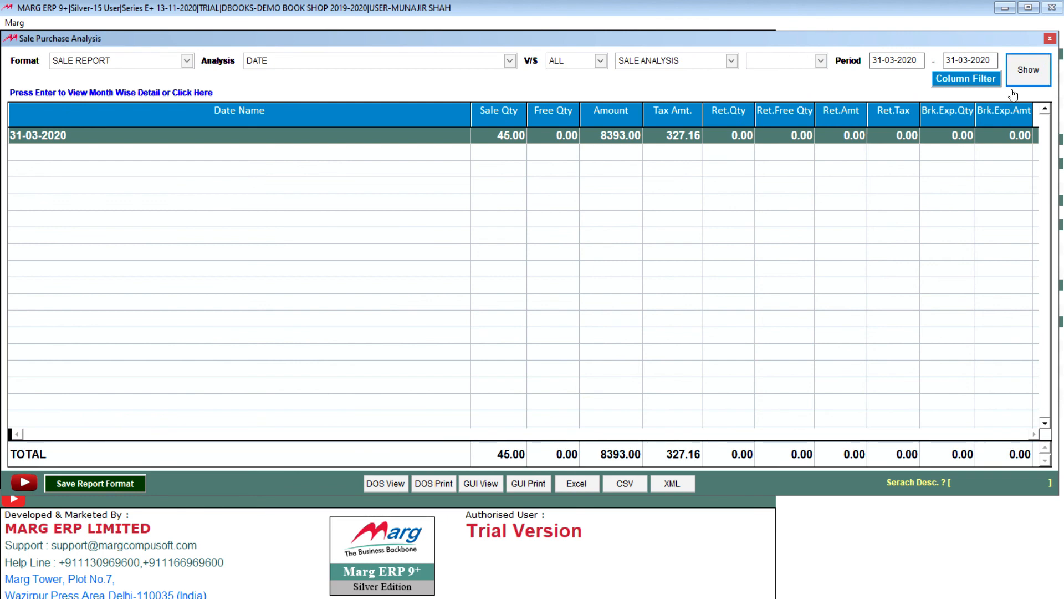
pyautogui.click(1050, 38)
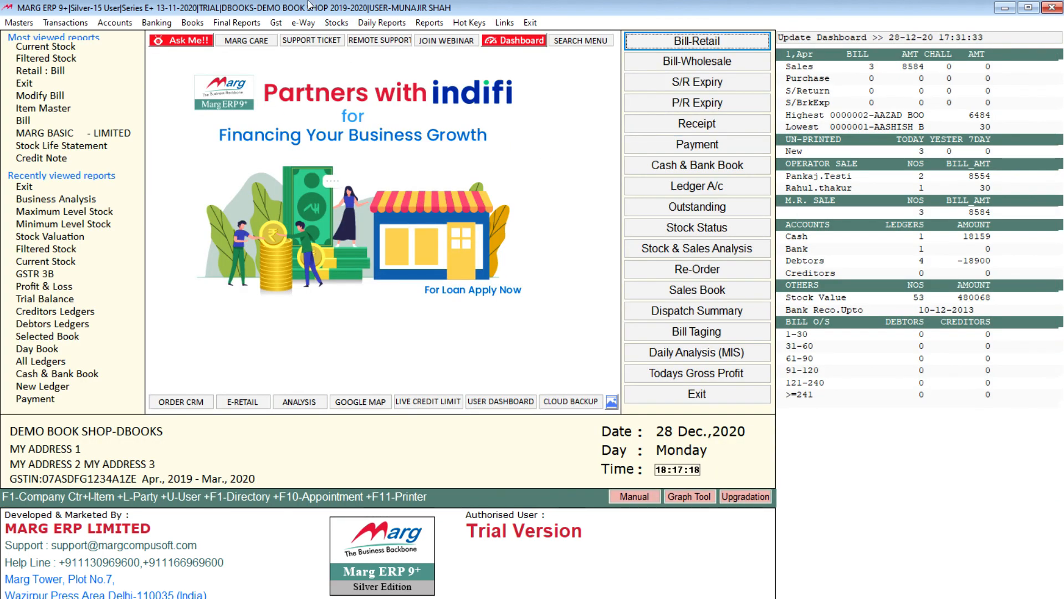
pyautogui.click(385, 22)
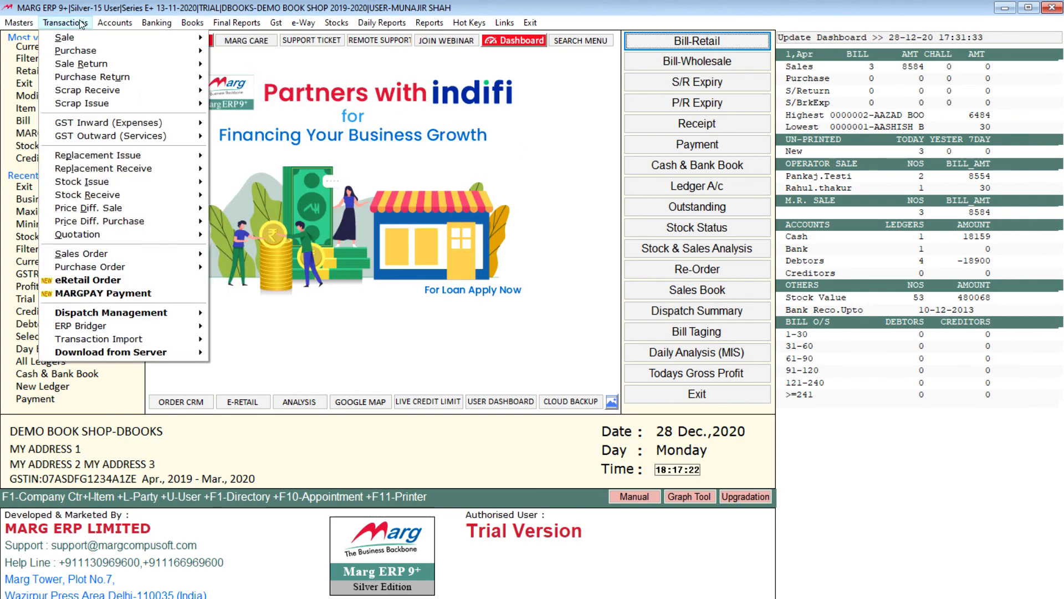
pyautogui.click(595, 13)
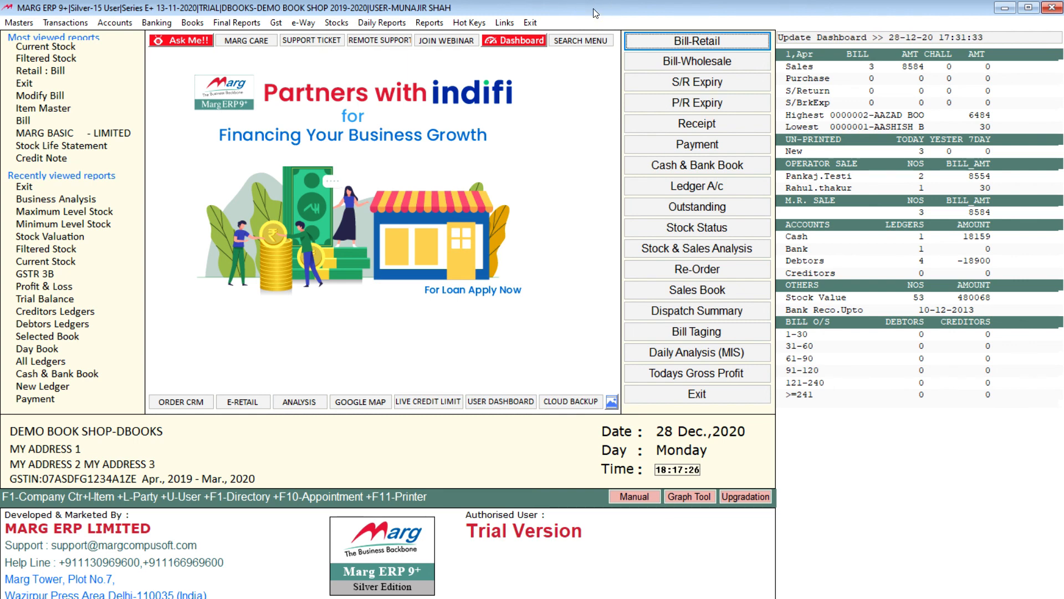
pyautogui.click(17, 23)
pyautogui.moveTo(100, 154)
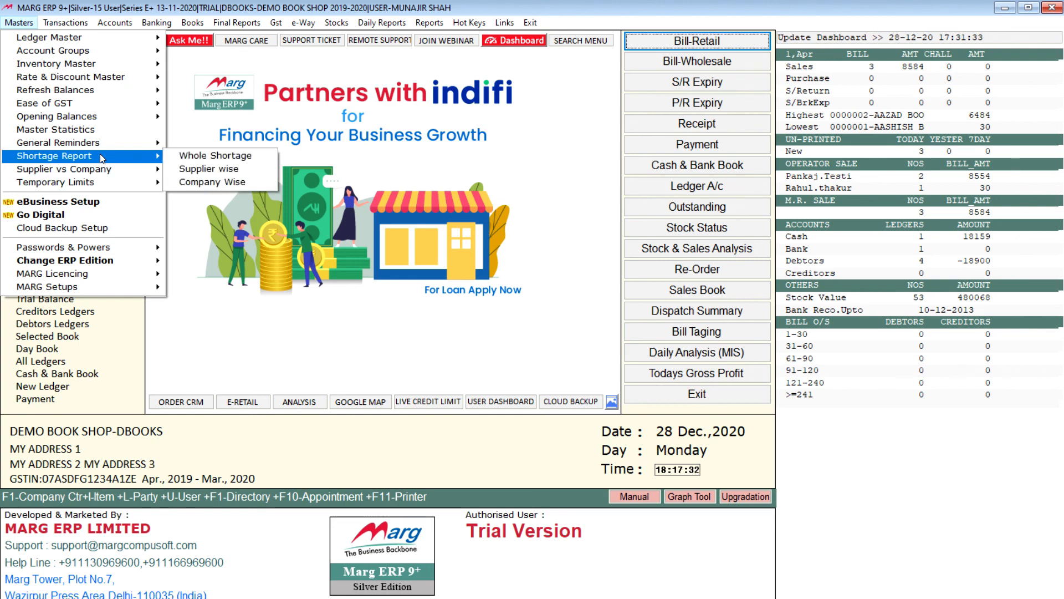
pyautogui.moveTo(60, 26)
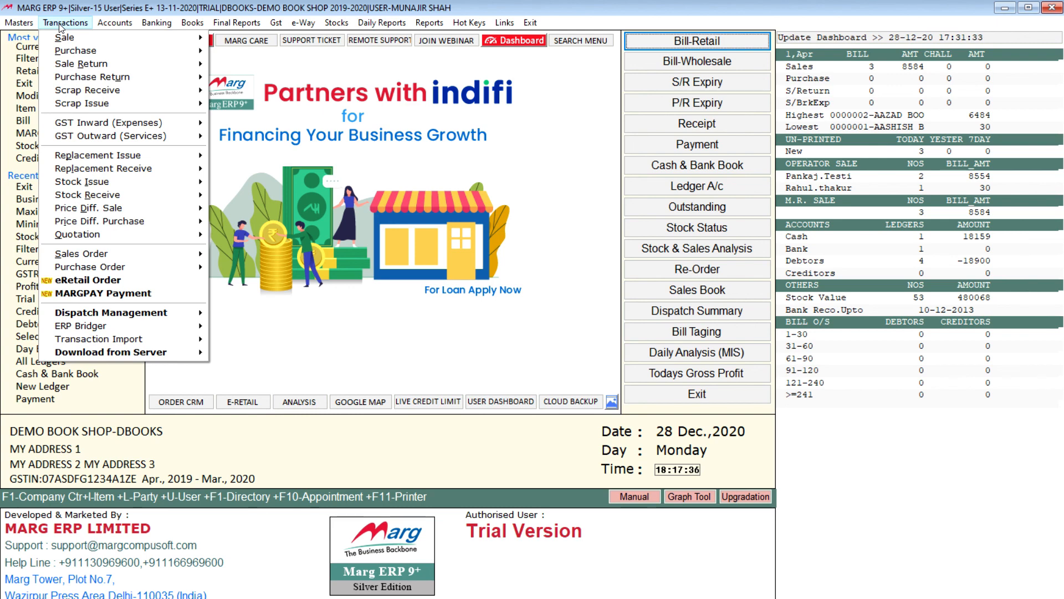
# Open the ledger for modification of the Delhi customer whose name starts with RA, showing its Other Detail page.
pyautogui.moveTo(11, 23)
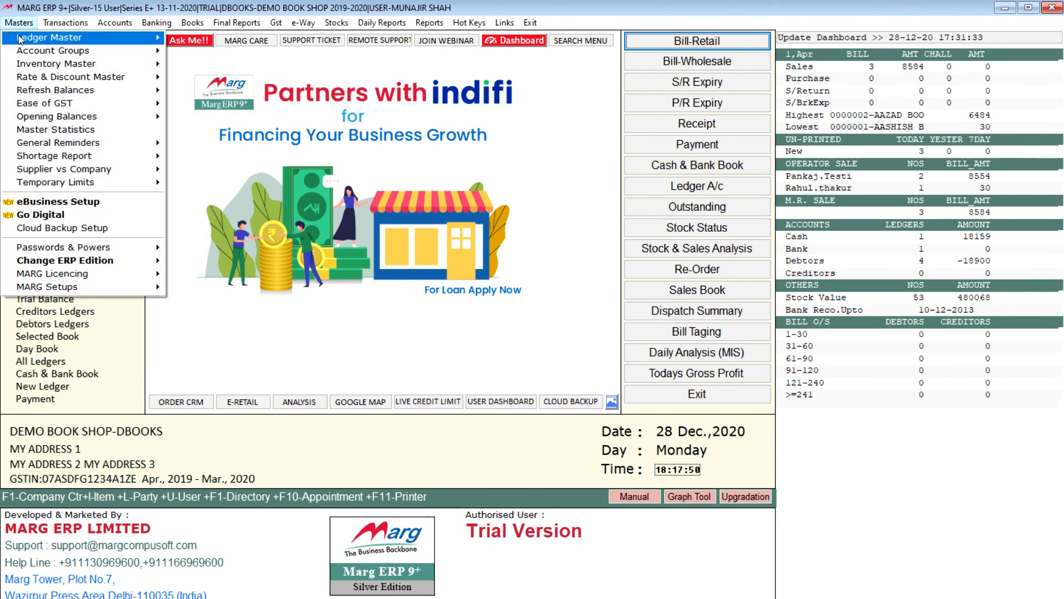
pyautogui.moveTo(249, 38)
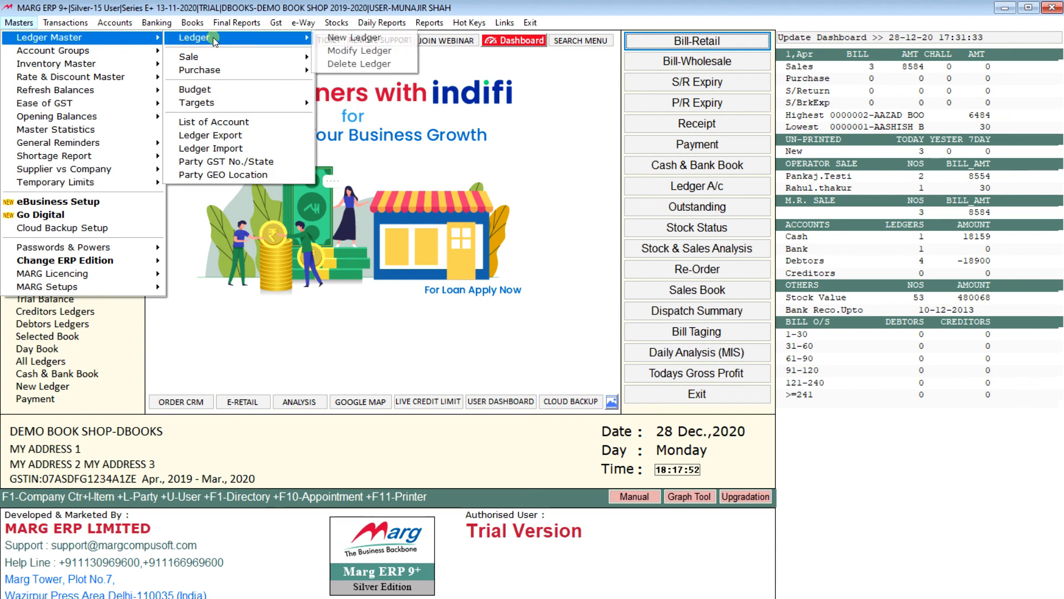
pyautogui.click(342, 53)
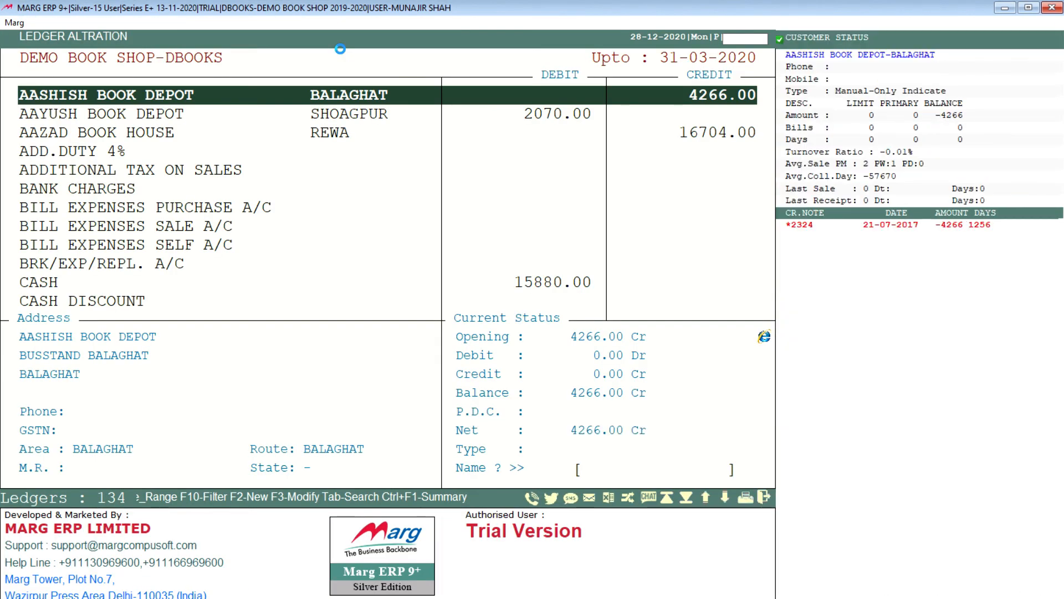
pyautogui.write('RA')
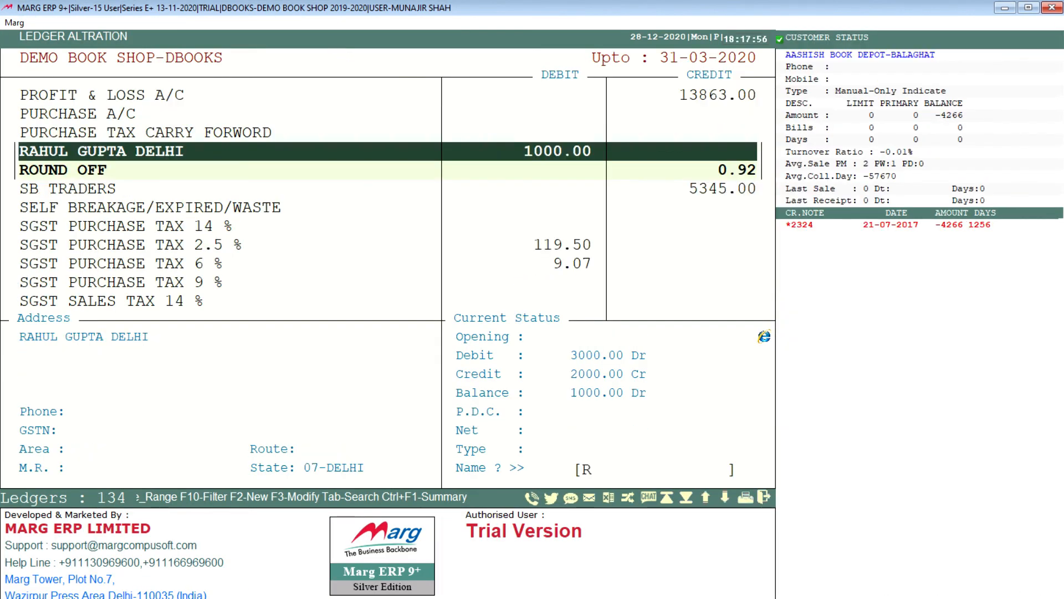
pyautogui.press('Return')
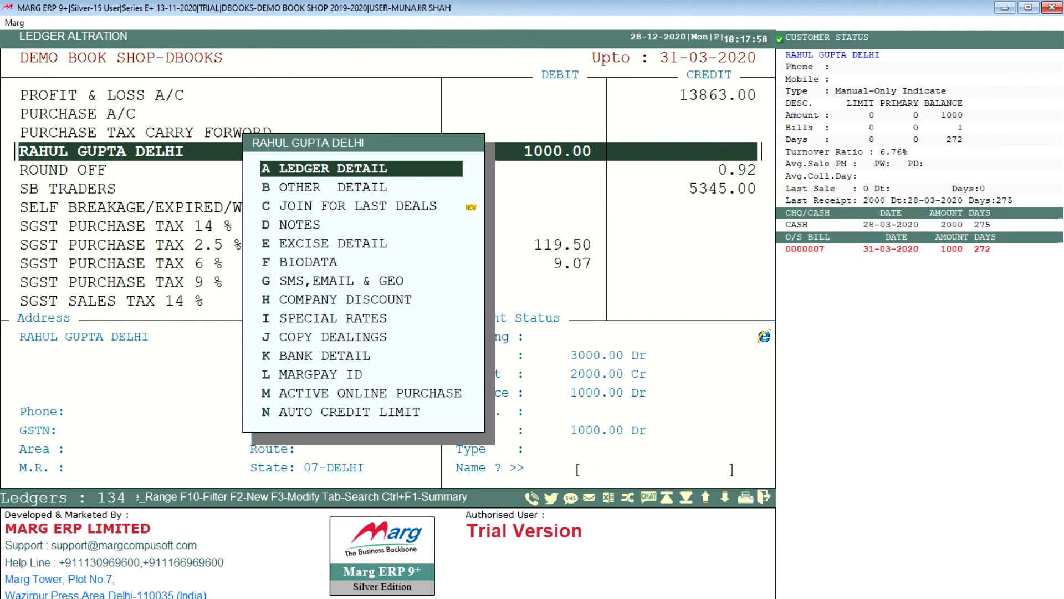
pyautogui.press('Down')
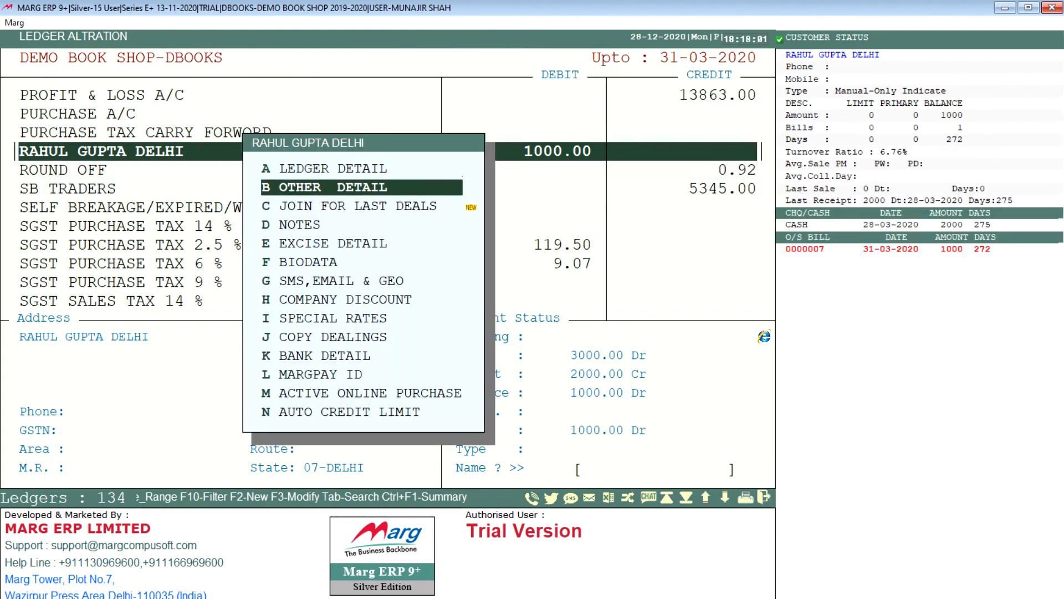
pyautogui.press('Return')
pyautogui.press('Return')
pyautogui.press('Return')
pyautogui.press('Return')
pyautogui.press('Return')
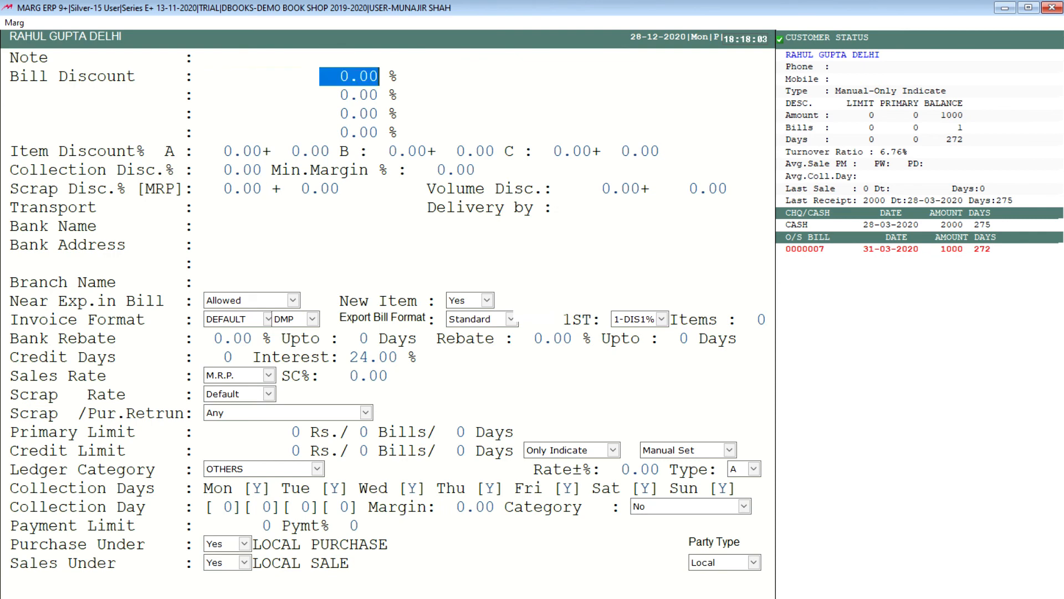
# Examine the customer ledger's discount, rebate and limit fields from Bill Discount to Primary Limit, and close the ledger list without changes.
pyautogui.press('Up')
pyautogui.press('Up')
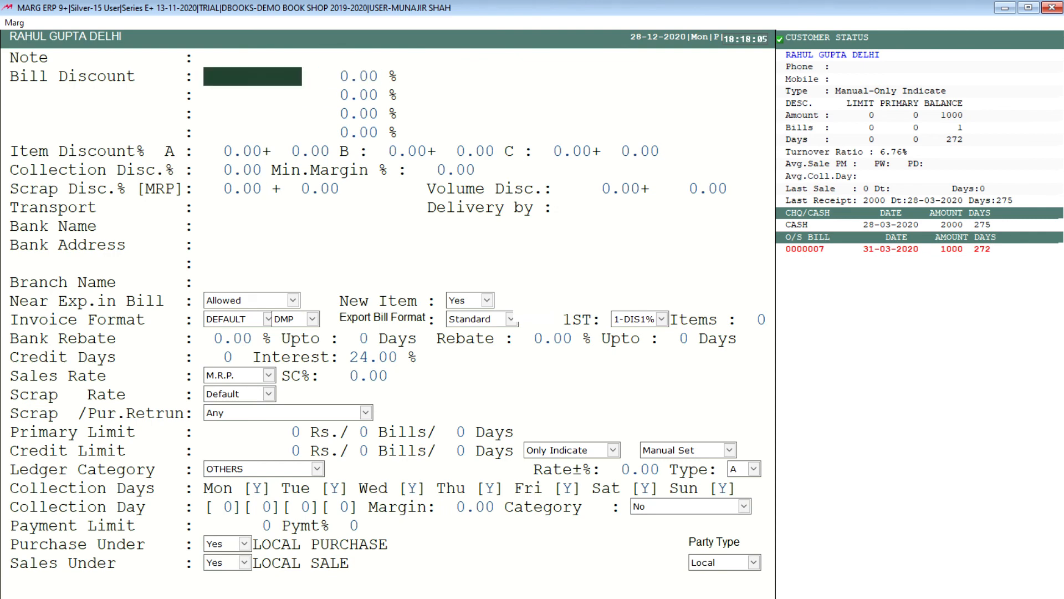
pyautogui.press('Return')
pyautogui.press('Return')
pyautogui.press('Return')
pyautogui.press('Return')
pyautogui.press('Return')
pyautogui.press('Return')
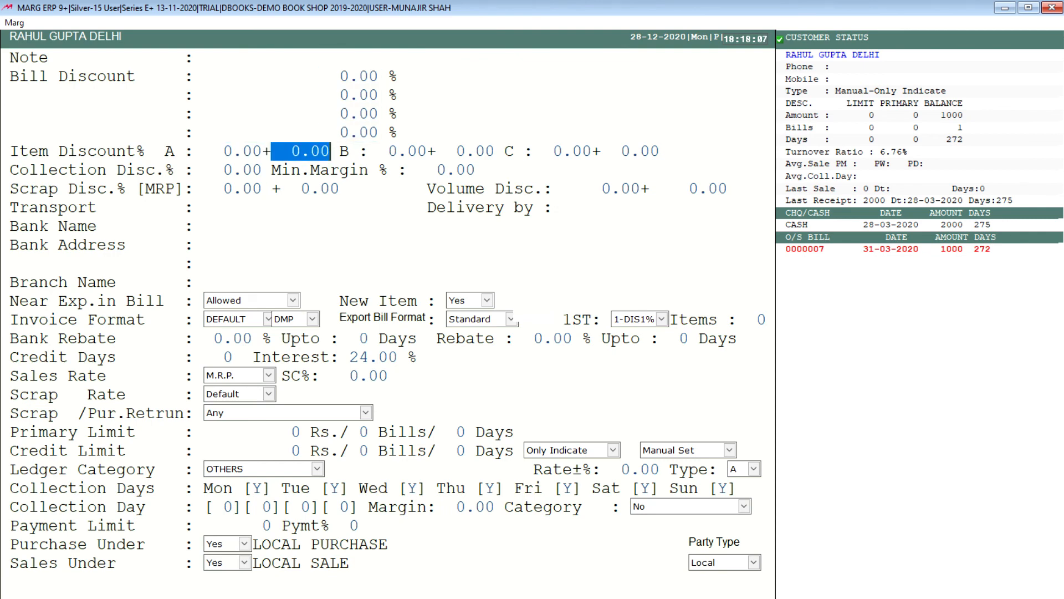
pyautogui.press('Return')
pyautogui.press('Return')
pyautogui.press('Return')
pyautogui.press('Return')
pyautogui.press('Return')
pyautogui.press('Return')
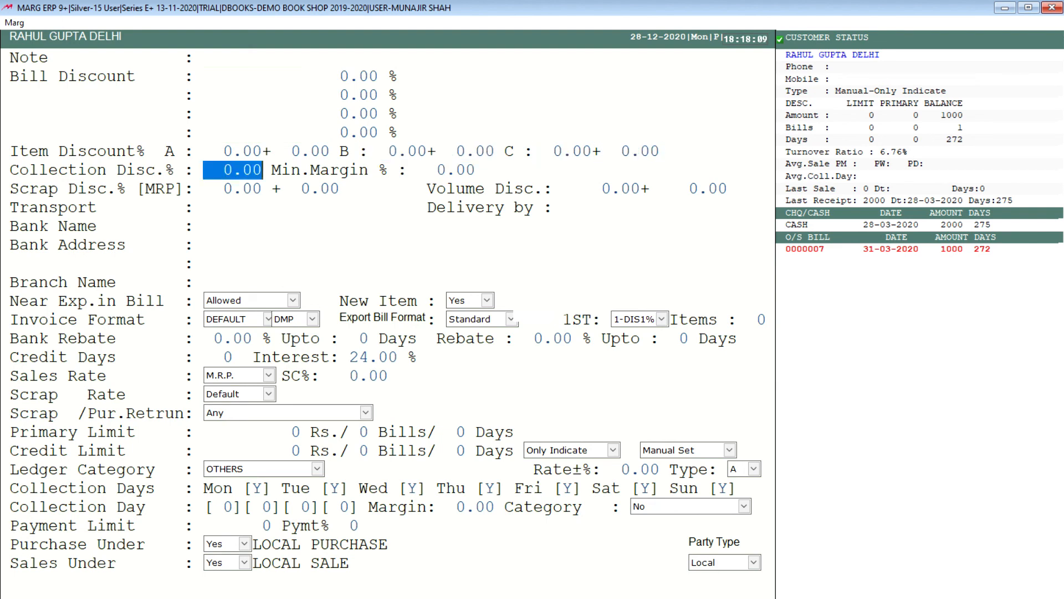
pyautogui.press('Return')
pyautogui.press('Return')
pyautogui.press('Return')
pyautogui.press('Return')
pyautogui.press('Return')
pyautogui.press('Return')
pyautogui.press('Return')
pyautogui.press('Return')
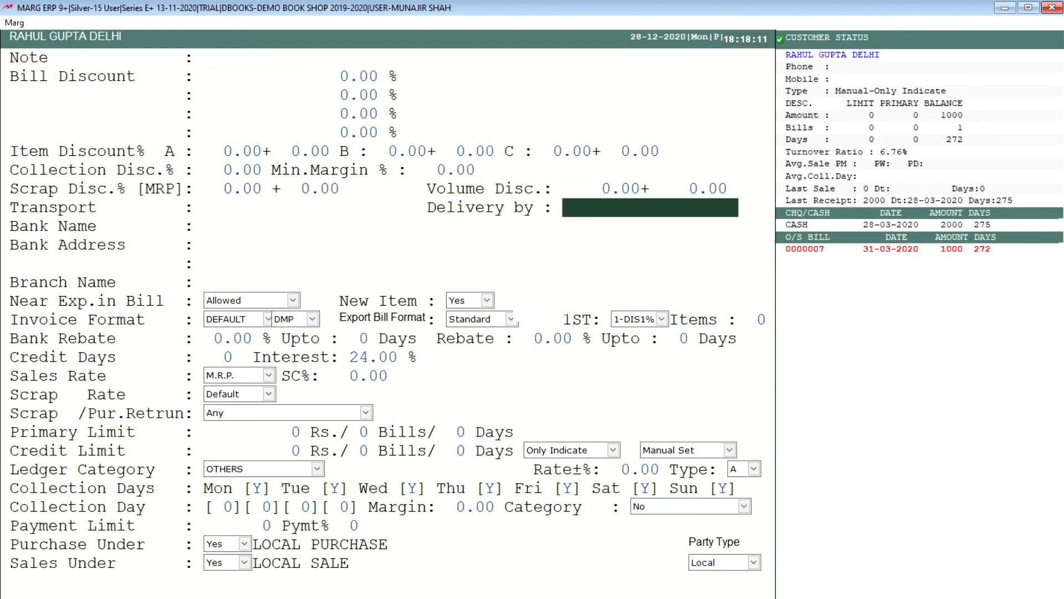
pyautogui.press('Return')
pyautogui.press('Return')
pyautogui.press('Return')
pyautogui.press('Return')
pyautogui.press('Return')
pyautogui.press('Return')
pyautogui.press('Return')
pyautogui.press('Return')
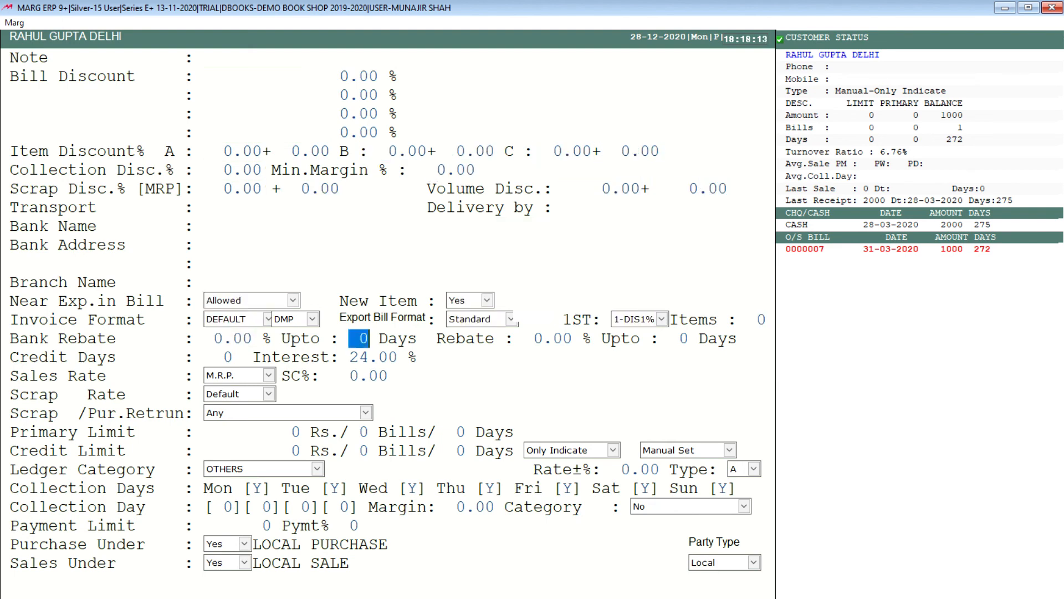
pyautogui.press('Return')
pyautogui.press('Return')
pyautogui.press('Return')
pyautogui.press('Return')
pyautogui.press('Return')
pyautogui.press('Return')
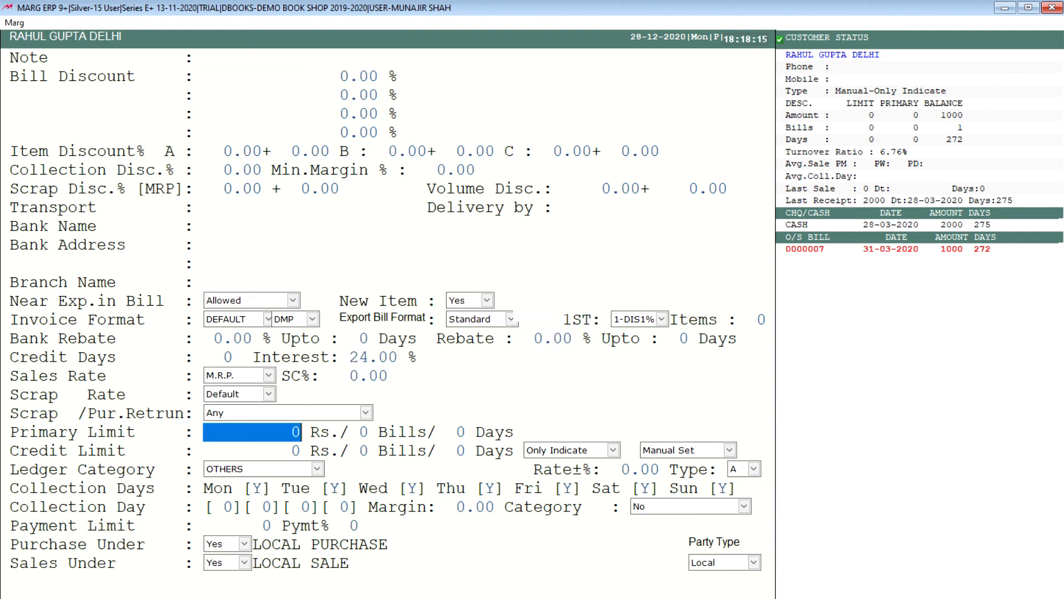
pyautogui.press('Escape')
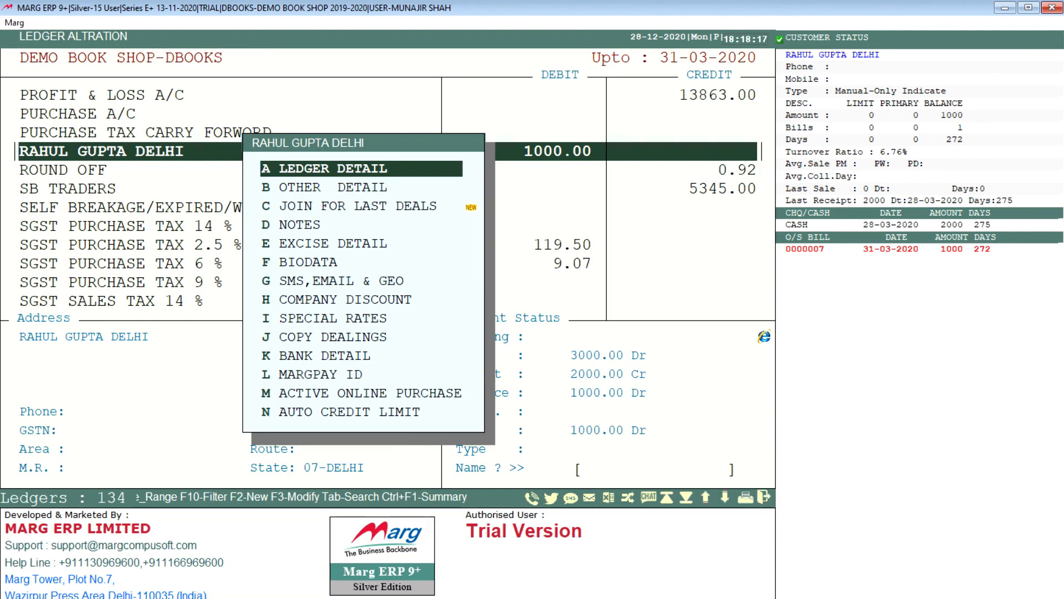
pyautogui.press('Escape')
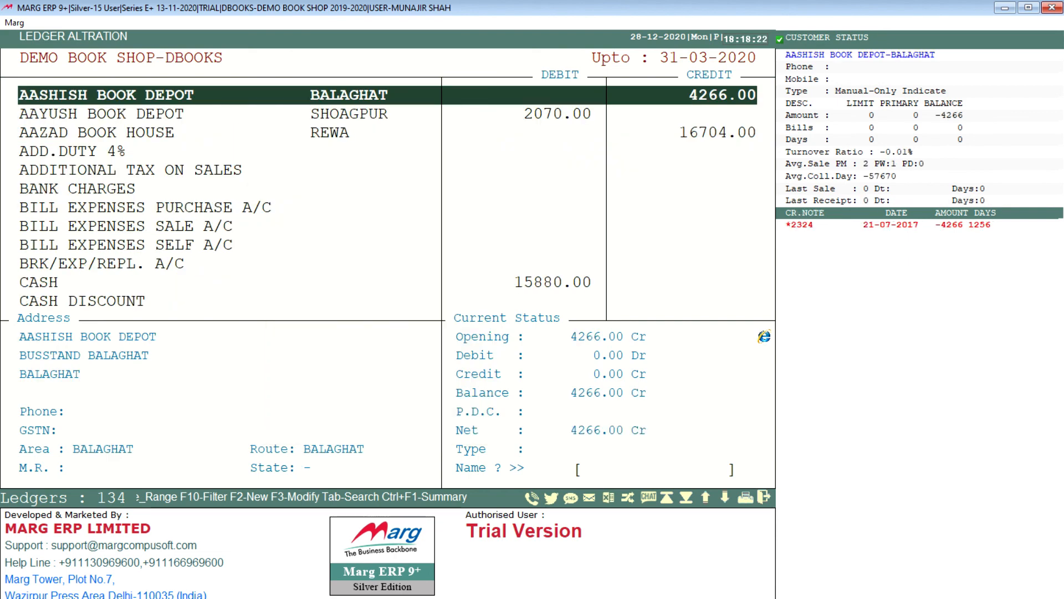
pyautogui.press('Down')
pyautogui.press('Down')
pyautogui.press('Up')
pyautogui.press('Up')
pyautogui.press('Escape')
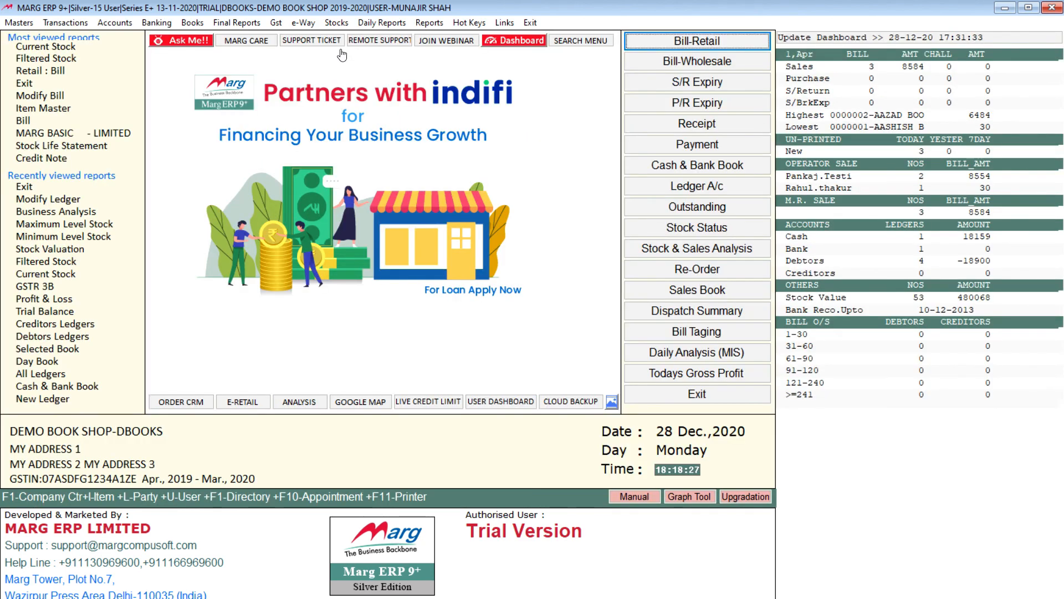
# Open the Control Room and search all its settings for SALESMAN.
pyautogui.press('alt')
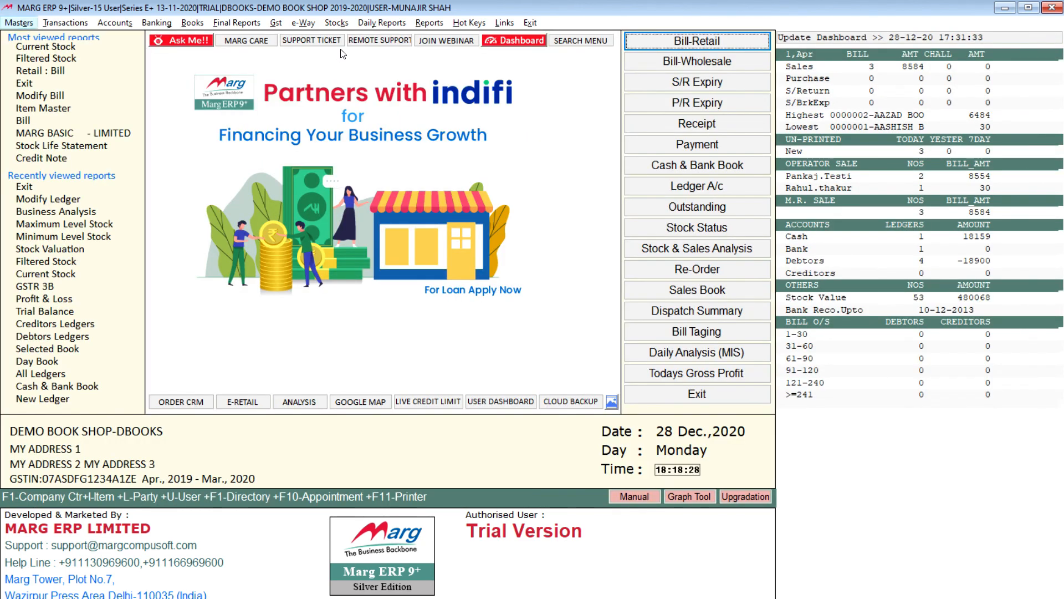
pyautogui.press('Down')
pyautogui.press('Up')
pyautogui.press('Right')
pyautogui.press('Return')
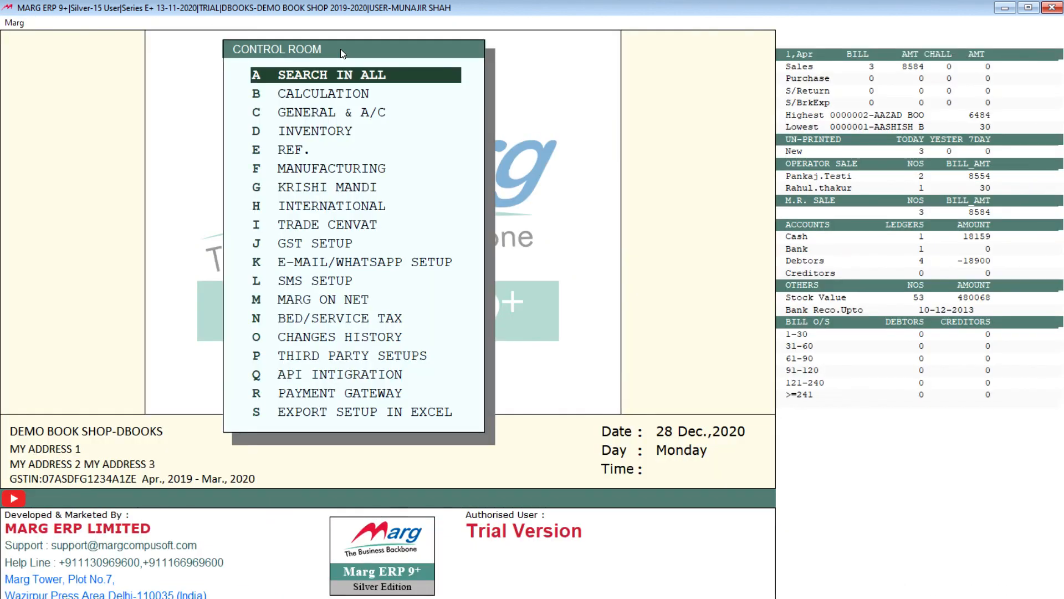
pyautogui.press('Return')
pyautogui.write('SALE')
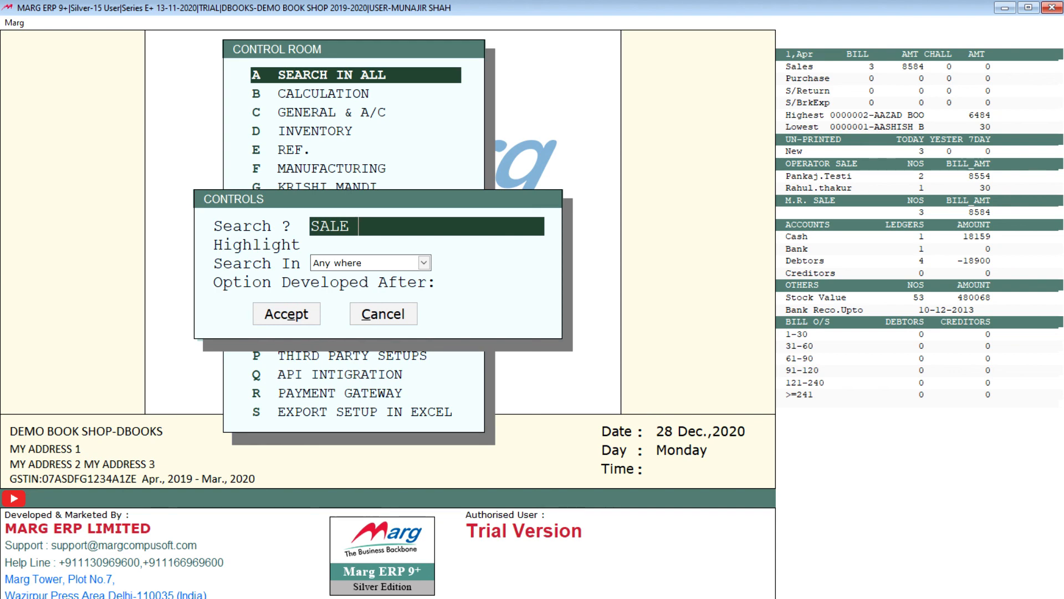
pyautogui.write('SMAN')
pyautogui.press('Return')
pyautogui.press('Return')
pyautogui.press('Return')
pyautogui.press('Return')
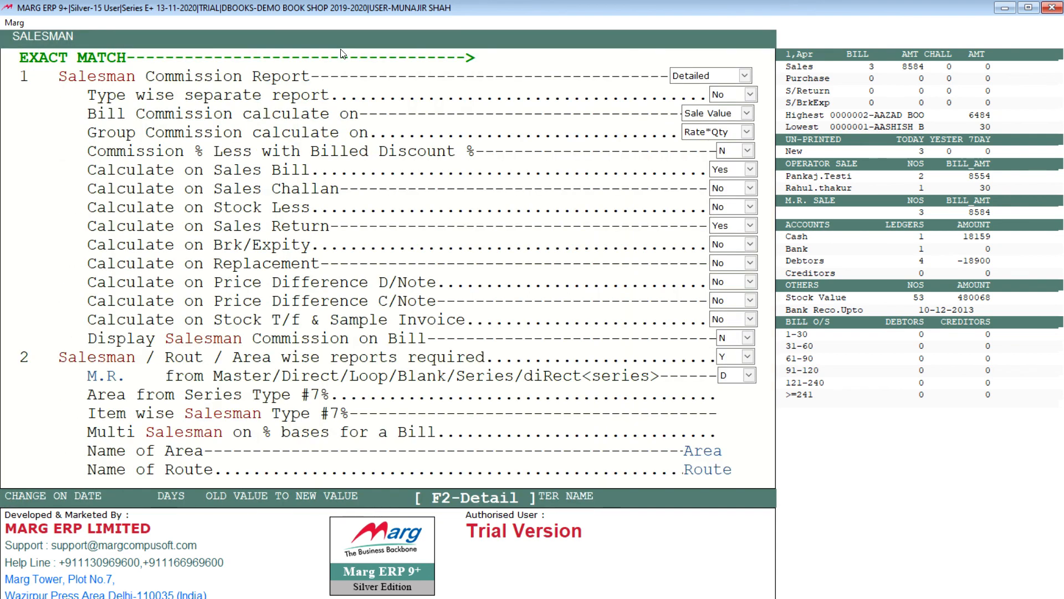
# Change the M.R. label under the Salesman / Rout / Area wise reports setting to SALEMAN.
pyautogui.press('Return')
pyautogui.press('Return')
pyautogui.press('Return')
pyautogui.press('Return')
pyautogui.press('Return')
pyautogui.press('Return')
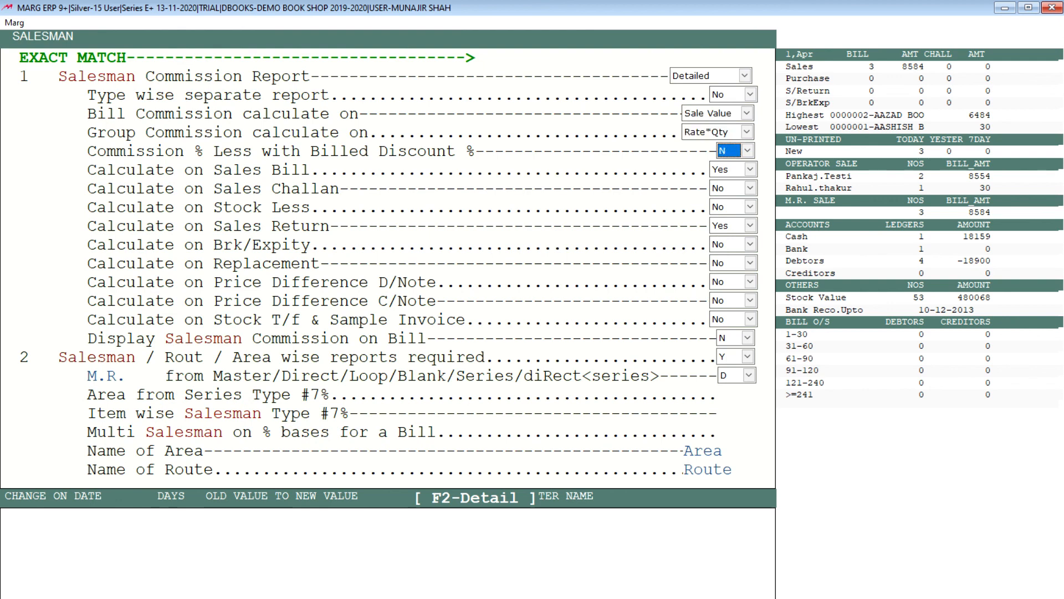
pyautogui.press('Return')
pyautogui.press('Return')
pyautogui.press('Return')
pyautogui.press('Return')
pyautogui.press('Return')
pyautogui.press('Return')
pyautogui.press('Return')
pyautogui.press('Return')
pyautogui.press('Return')
pyautogui.press('space')
pyautogui.press('Return')
pyautogui.press('Return')
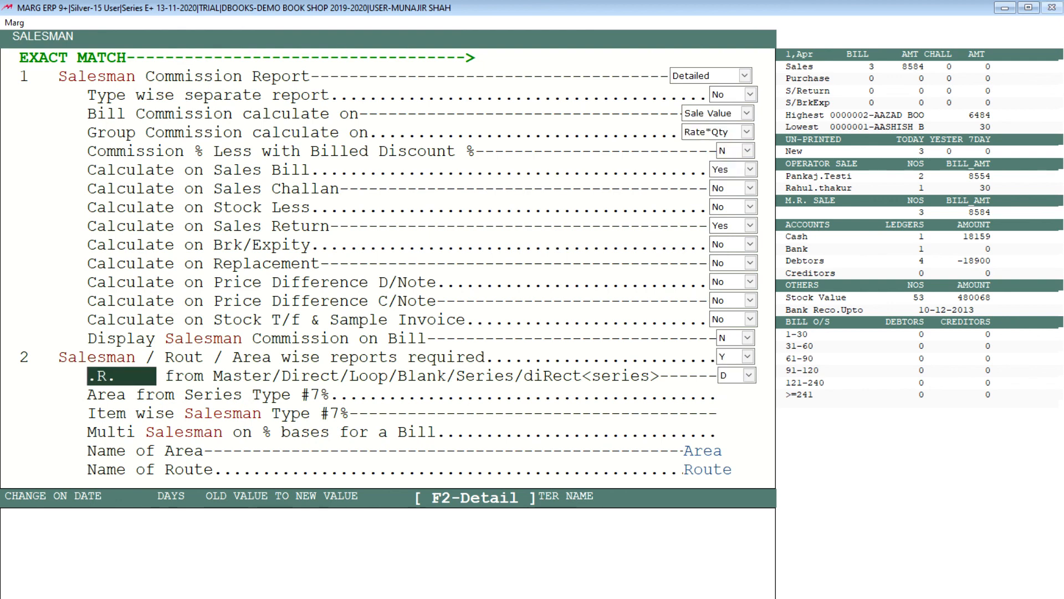
pyautogui.write('SALE')
pyautogui.write('SMA')
pyautogui.press('Return')
pyautogui.press('Up')
pyautogui.press('Right')
pyautogui.press('Right')
pyautogui.press('BackSpace')
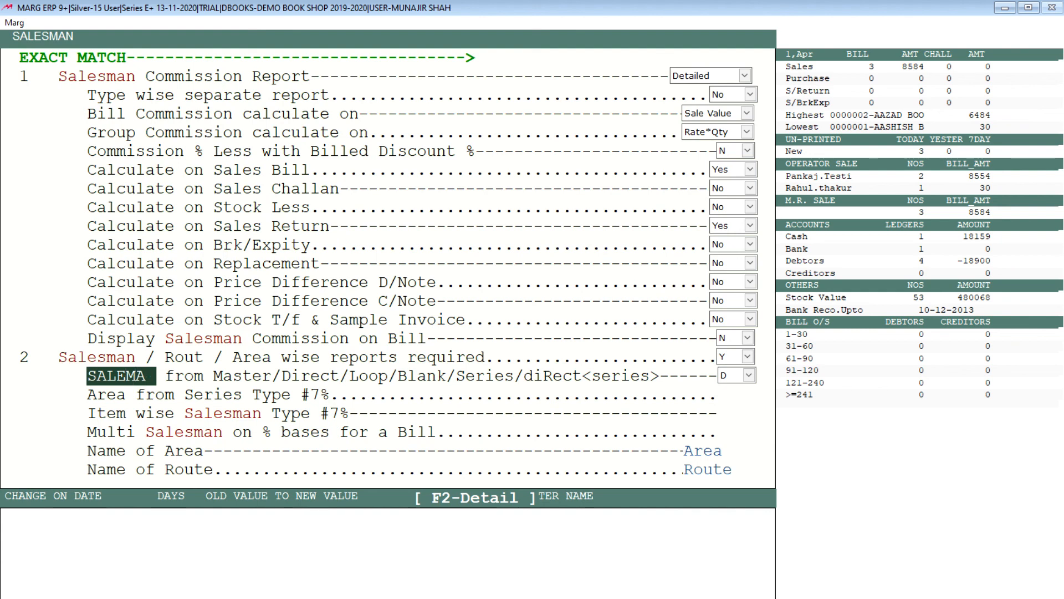
pyautogui.write('N')
pyautogui.press('Return')
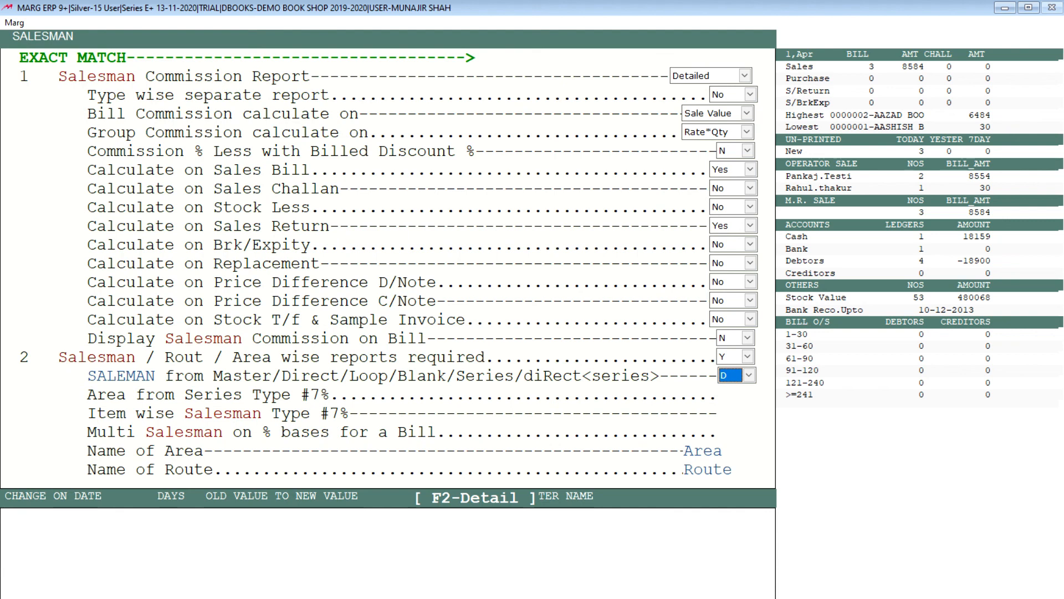
# Review the source options for SALEMAN, from Master and Direct through Loop, Blank and Series, and keep D selected.
pyautogui.press('space')
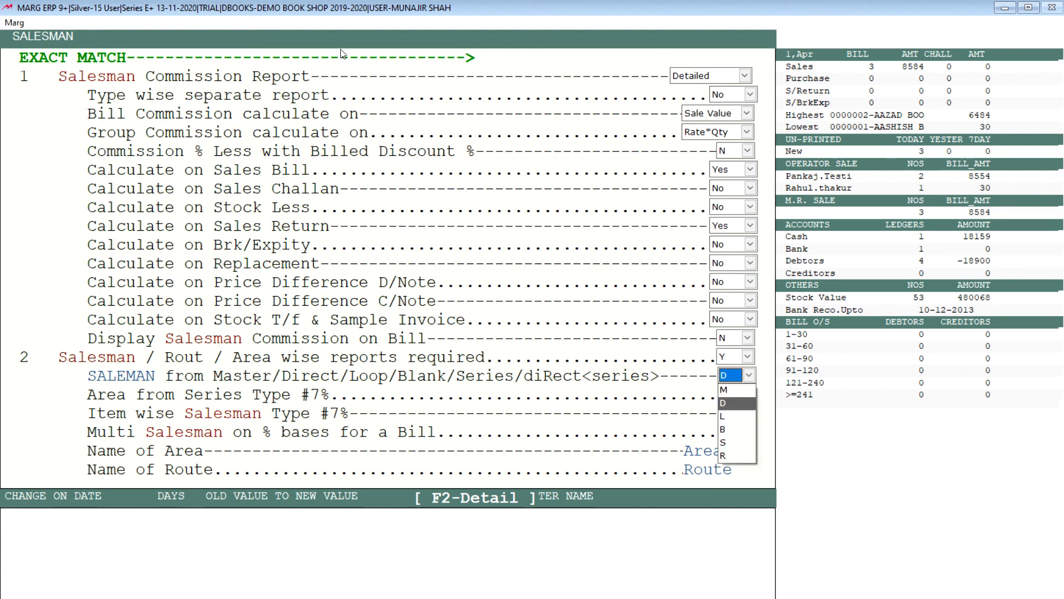
pyautogui.press('Up')
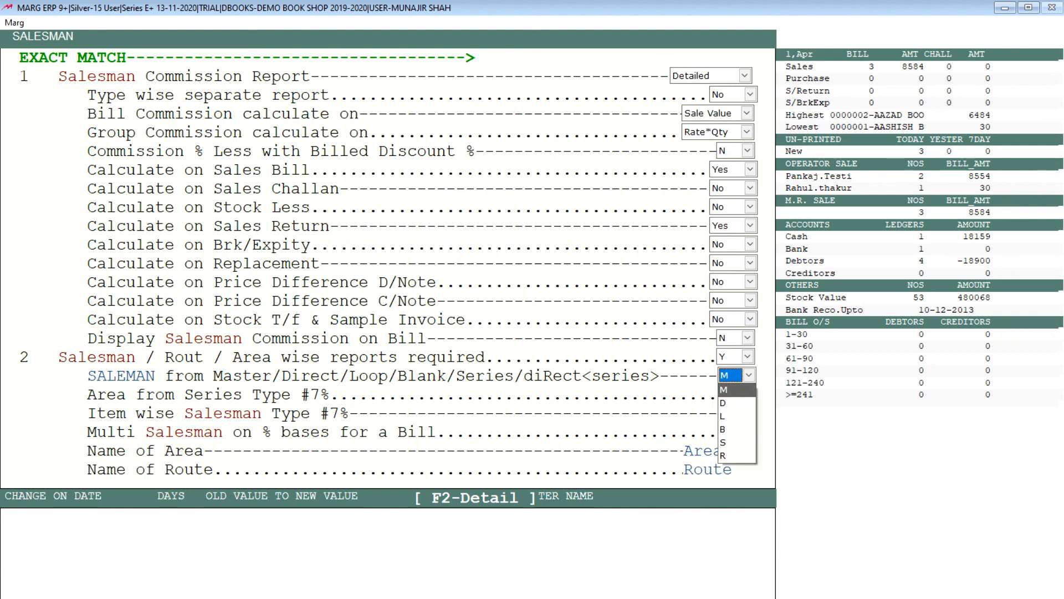
pyautogui.press('Down')
pyautogui.press('Down')
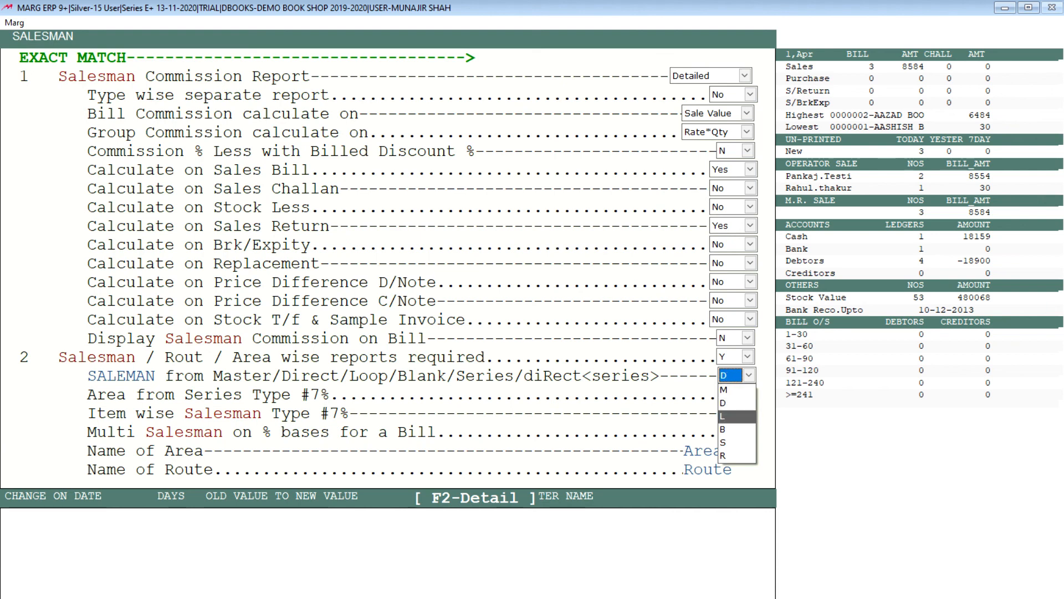
pyautogui.press('Down')
pyautogui.press('Down')
pyautogui.press('Down')
pyautogui.press('Up')
pyautogui.press('Up')
pyautogui.press('Up')
pyautogui.press('Up')
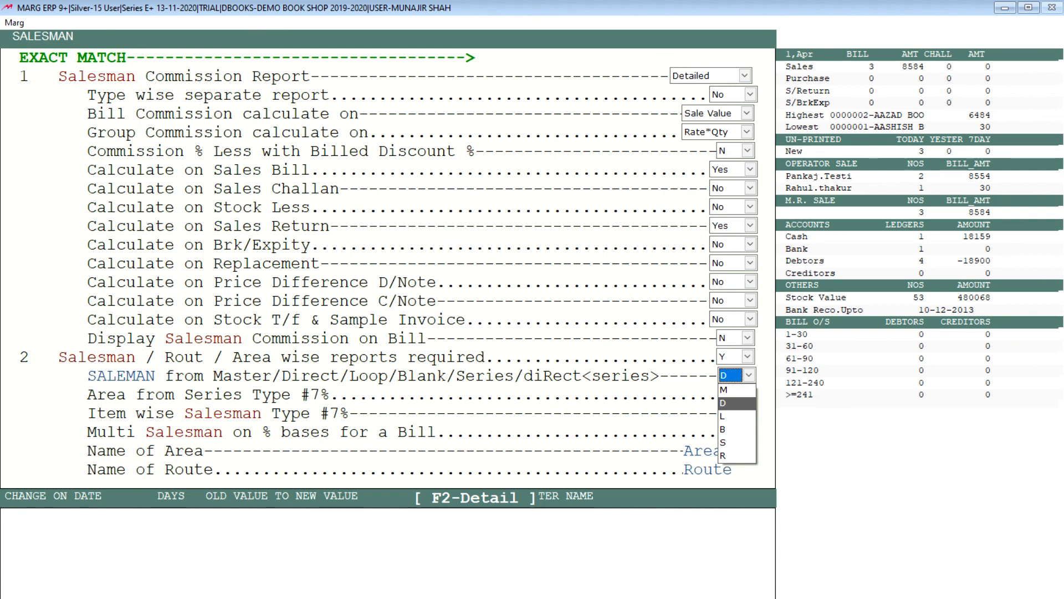
pyautogui.press('Return')
pyautogui.press('Return')
pyautogui.press('Return')
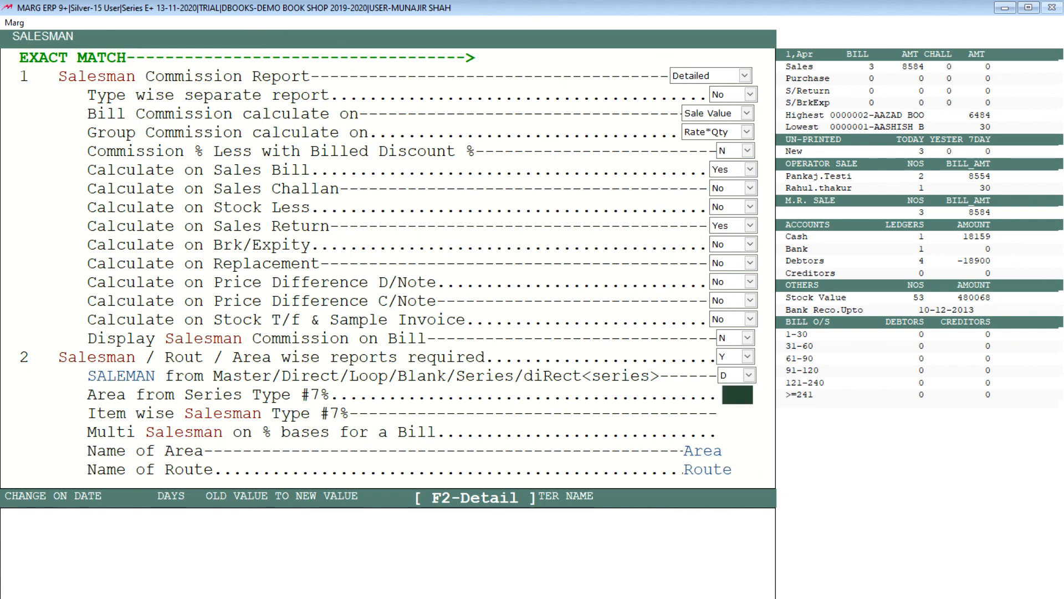
# Go through the remaining salesman settings, including area, delivery man, commission and bill modification options, and exit the Control Room.
pyautogui.press('Return')
pyautogui.press('Return')
pyautogui.press('Return')
pyautogui.press('Return')
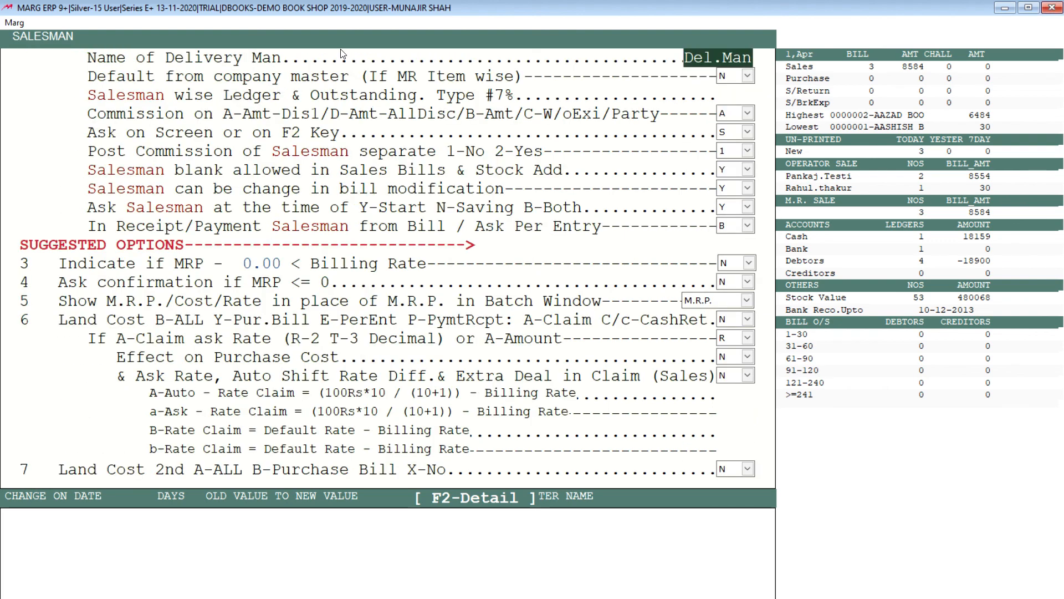
pyautogui.press('Return')
pyautogui.press('Return')
pyautogui.press('Return')
pyautogui.press('Return')
pyautogui.press('Return')
pyautogui.press('Return')
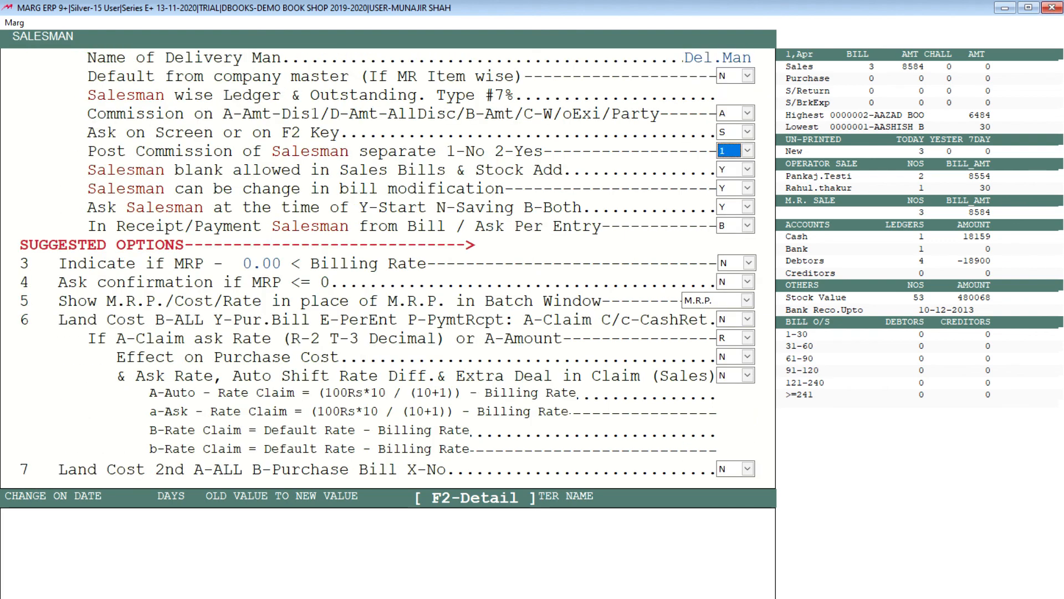
pyautogui.press('Return')
pyautogui.press('Return')
pyautogui.press('Return')
pyautogui.press('Return')
pyautogui.press('Return')
pyautogui.press('Return')
pyautogui.press('Return')
pyautogui.press('Return')
pyautogui.press('Return')
pyautogui.press('Return')
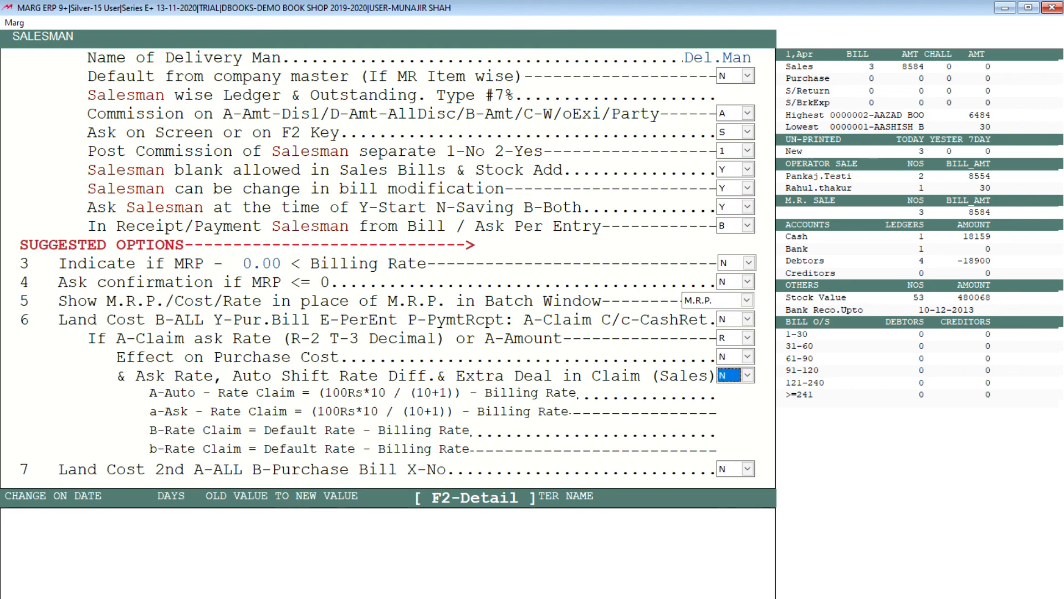
pyautogui.press('Escape')
pyautogui.press('Right')
pyautogui.press('Return')
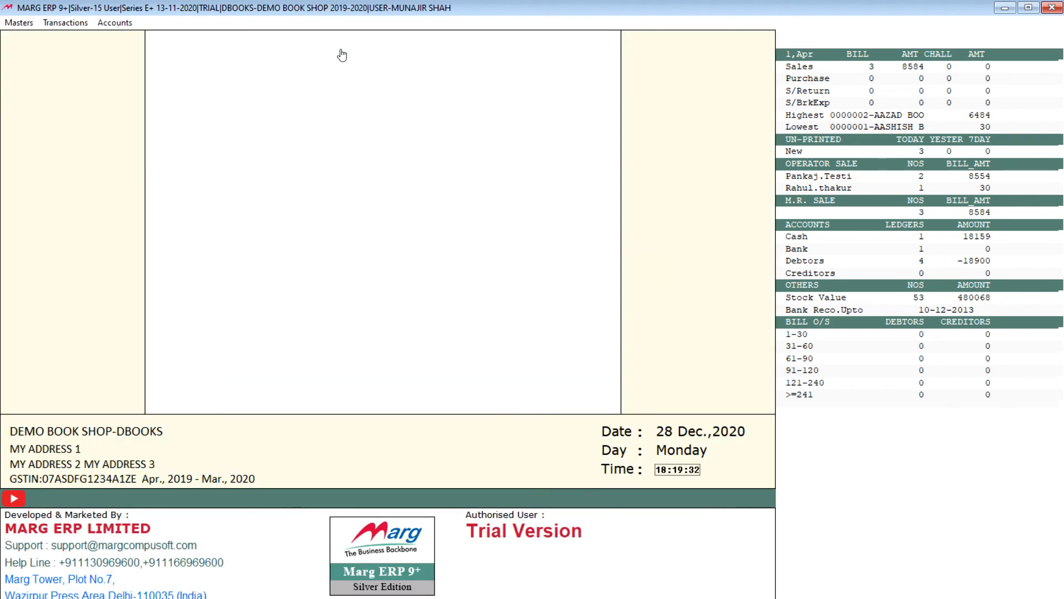
# Start a wholesale sale bill for the Delhi customer dated 31-03-2020, keep item discounts at 0.00, and leave sale entry.
pyautogui.hotkey('alt', 't')
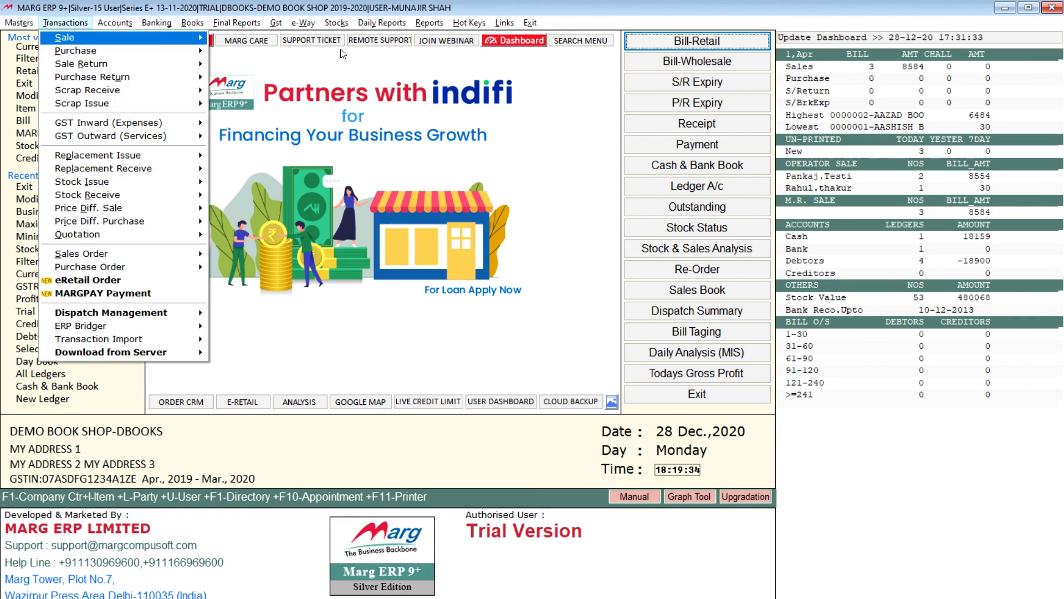
pyautogui.press('Return')
pyautogui.press('Down')
pyautogui.press('Down')
pyautogui.press('Return')
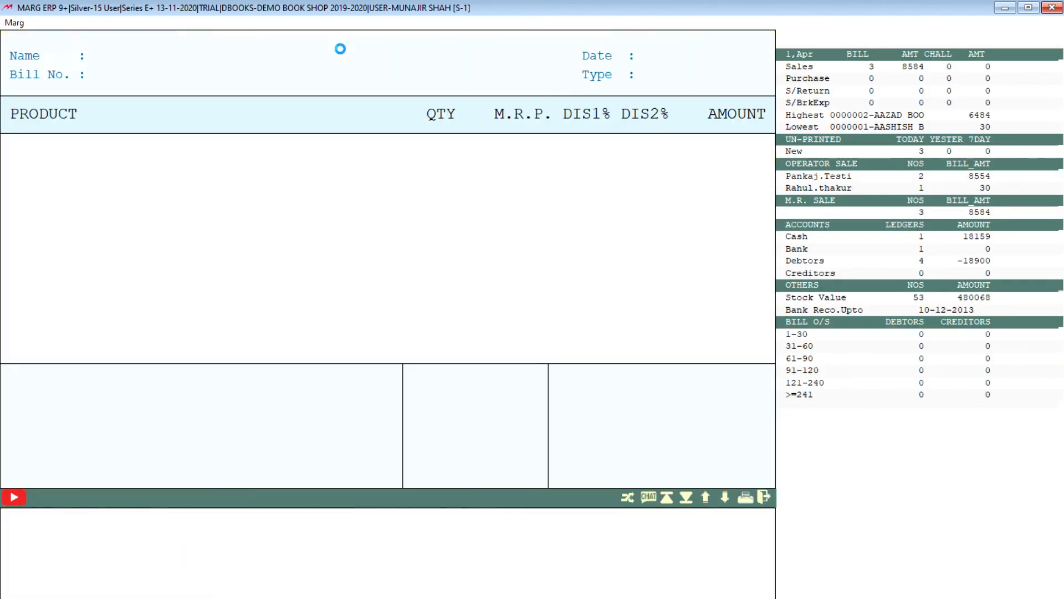
pyautogui.press('Return')
pyautogui.press('Return')
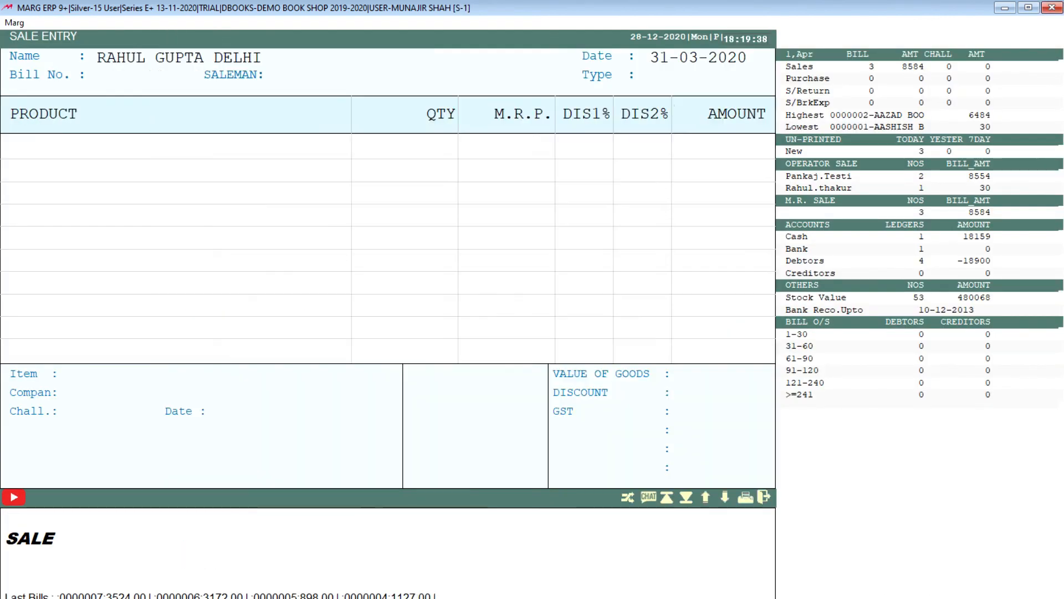
pyautogui.press('Return')
pyautogui.press('Return')
pyautogui.press('Return')
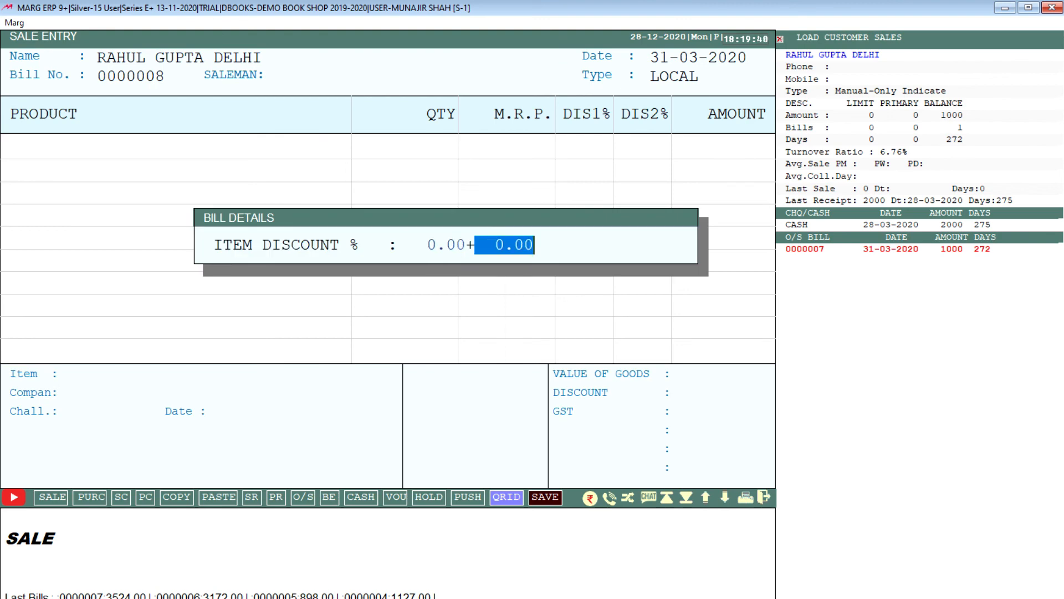
pyautogui.press('Return')
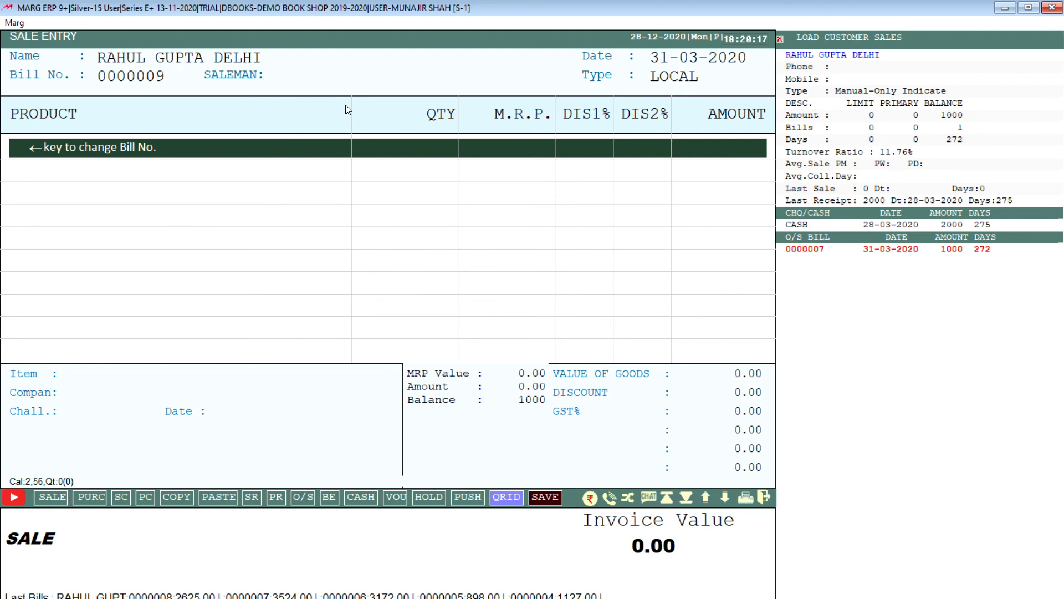
pyautogui.press('Escape')
pyautogui.press('Escape')
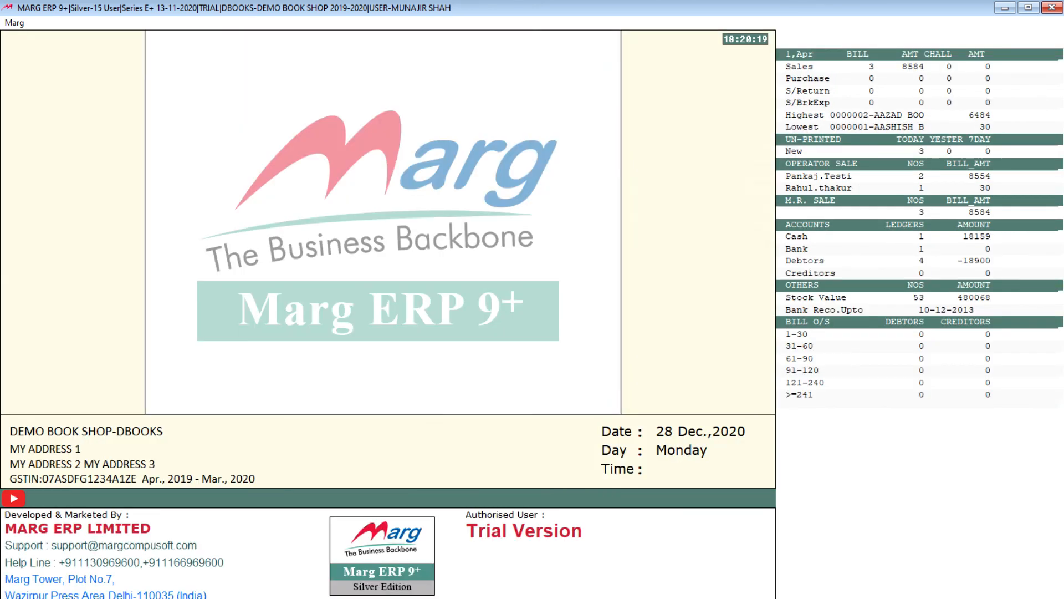
# Open Credit Limits Management from the rate and discount masters.
pyautogui.click(64, 24)
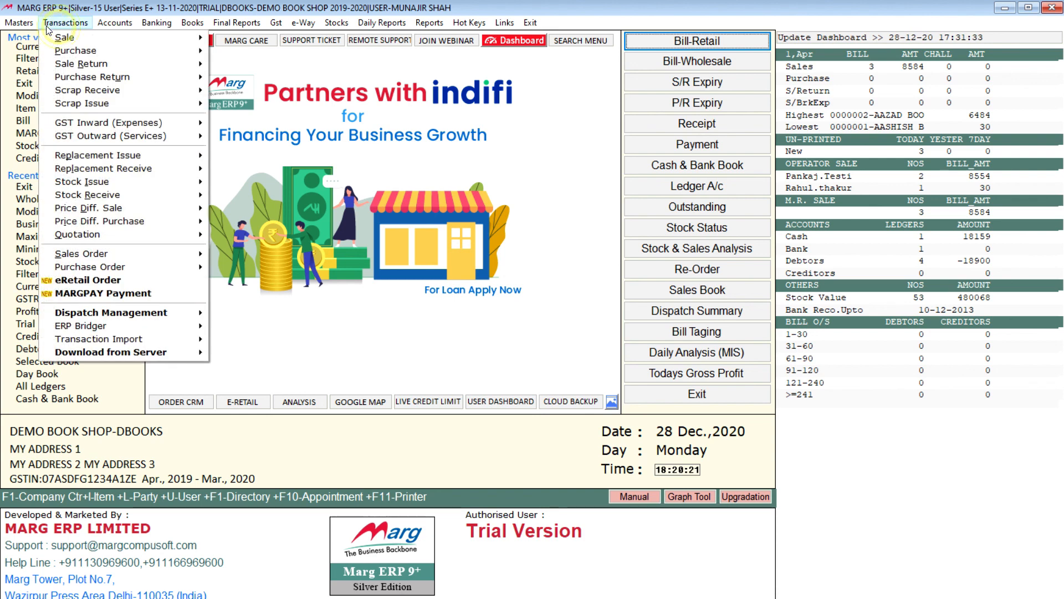
pyautogui.moveTo(26, 25)
pyautogui.moveTo(93, 75)
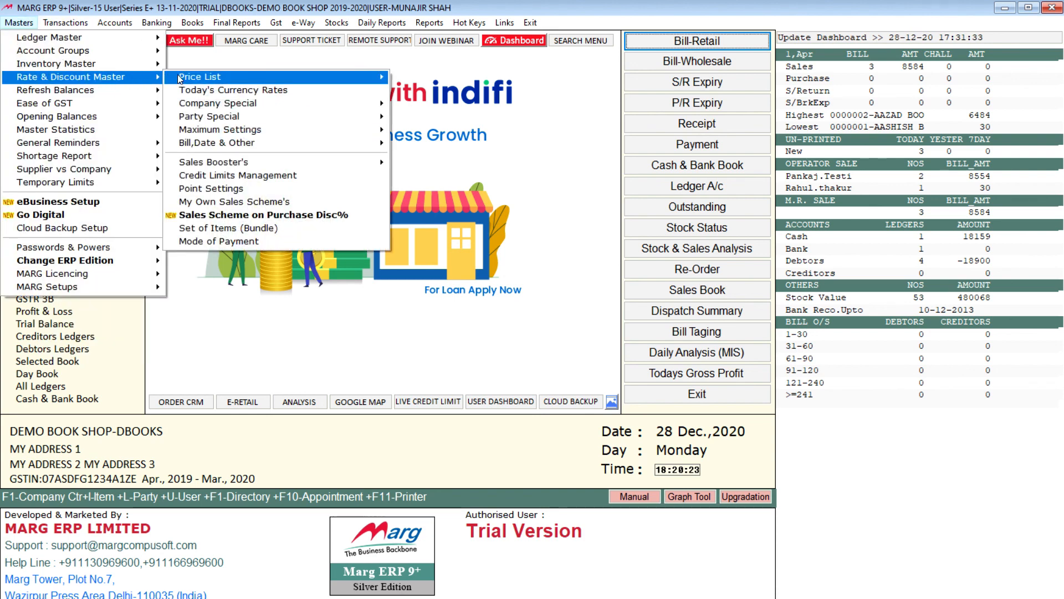
pyautogui.click(262, 182)
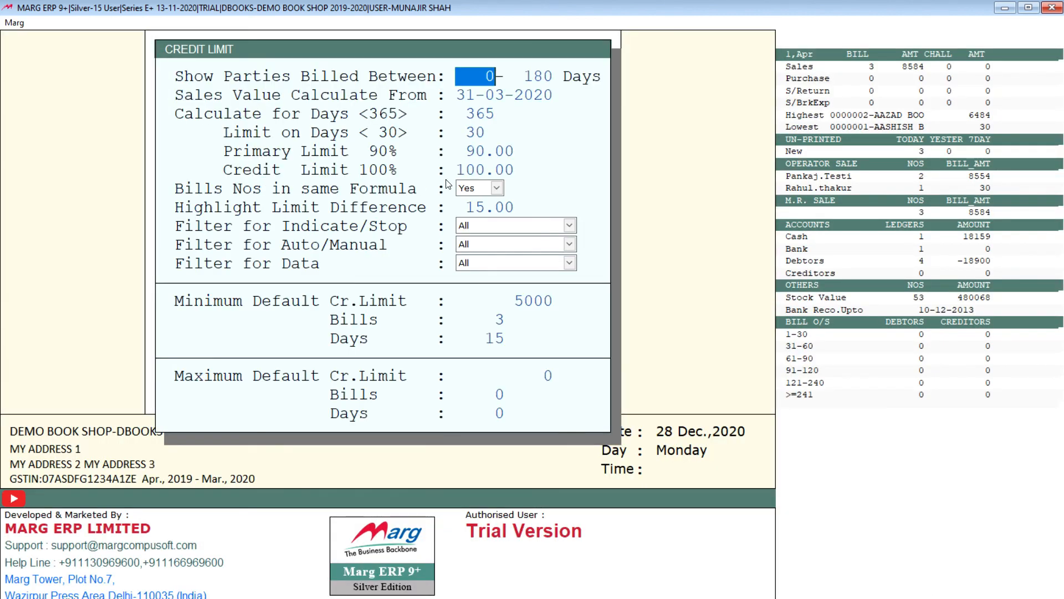
# List the credit limits of parties billed between 1 and 180 days with the other criteria at their defaults, and close the list.
pyautogui.write('1')
pyautogui.press('Return')
pyautogui.press('Return')
pyautogui.press('Return')
pyautogui.press('Return')
pyautogui.press('Return')
pyautogui.press('Return')
pyautogui.press('Return')
pyautogui.press('Return')
pyautogui.press('Return')
pyautogui.press('Return')
pyautogui.press('Return')
pyautogui.press('Return')
pyautogui.press('Return')
pyautogui.press('Return')
pyautogui.press('Return')
pyautogui.press('Return')
pyautogui.press('Return')
pyautogui.press('Return')
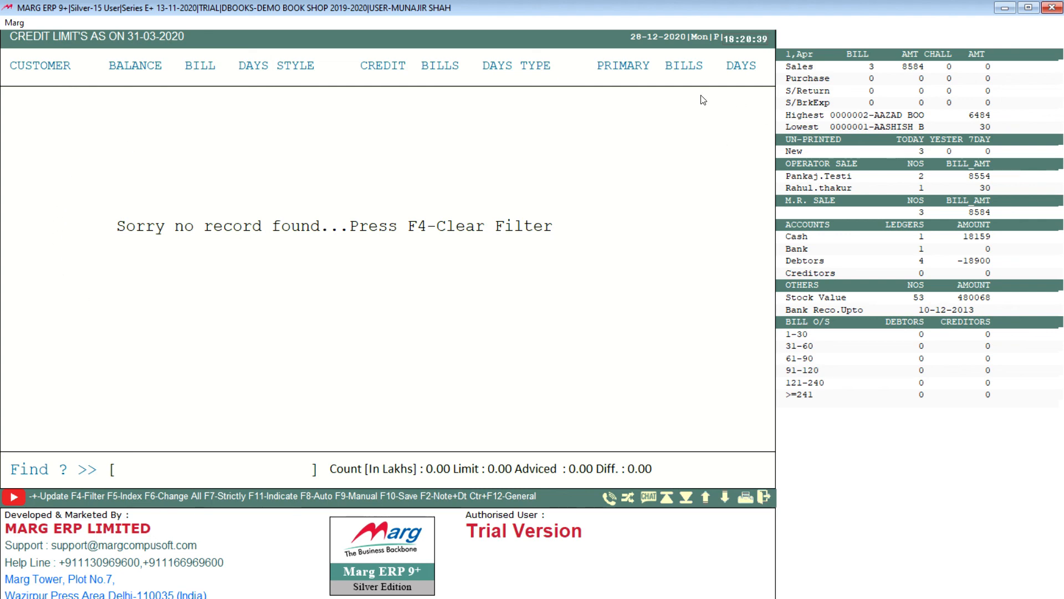
pyautogui.press('Escape')
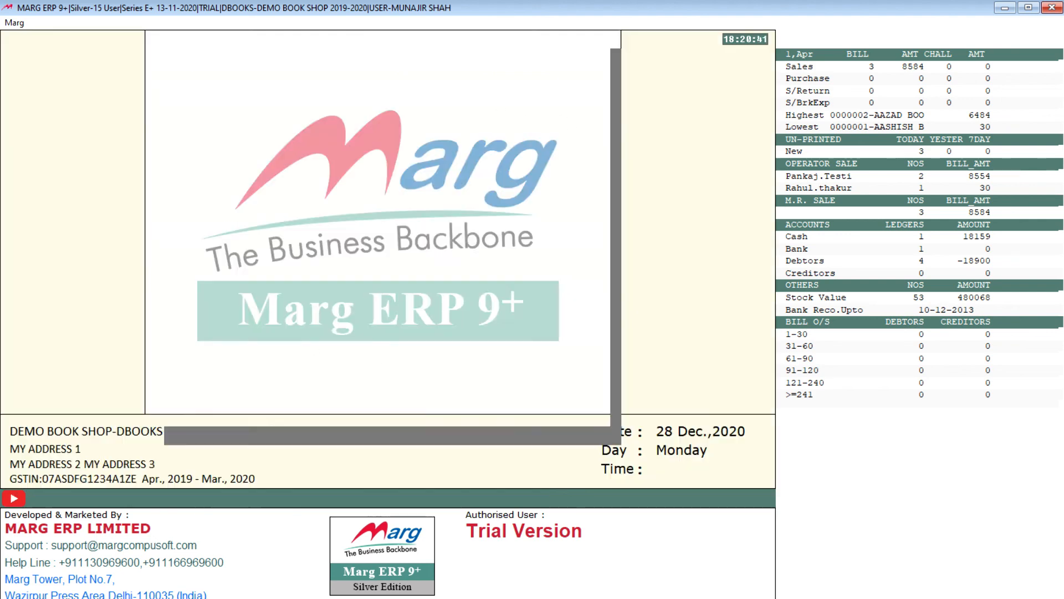
pyautogui.press('Escape')
pyautogui.click(22, 22)
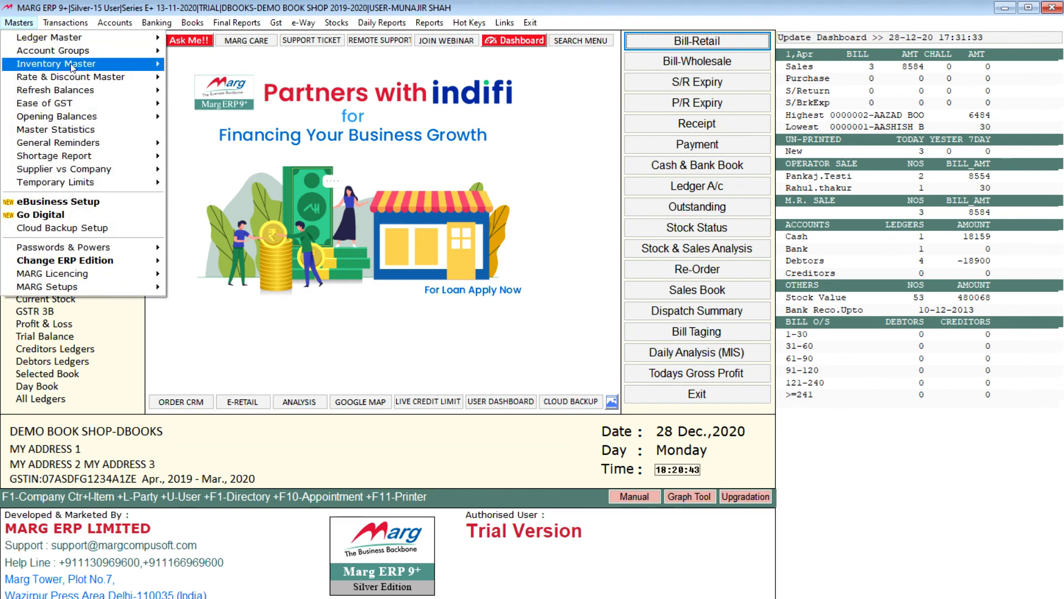
pyautogui.moveTo(109, 65)
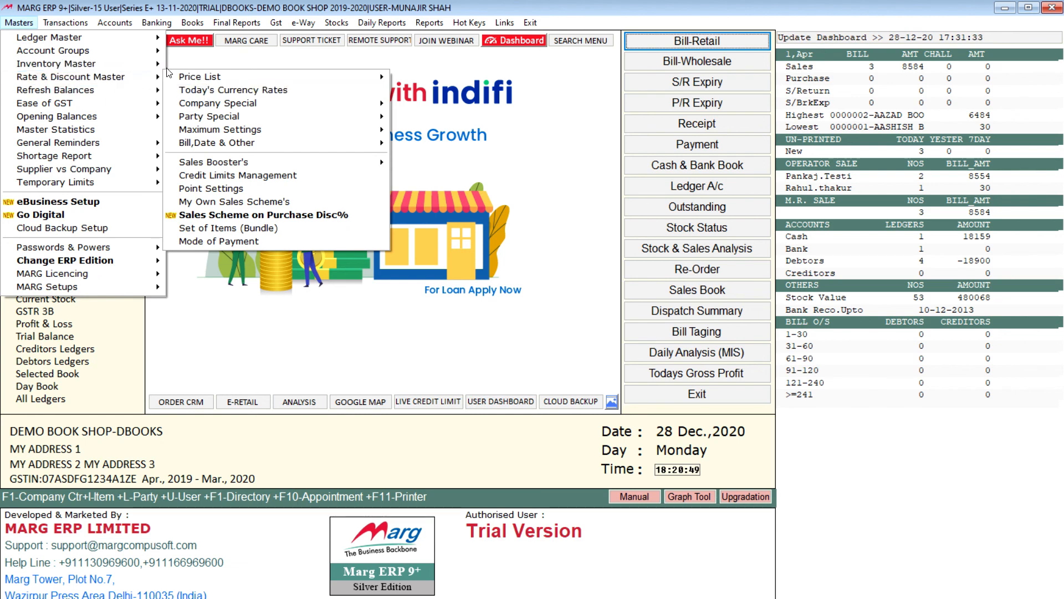
pyautogui.moveTo(119, 64)
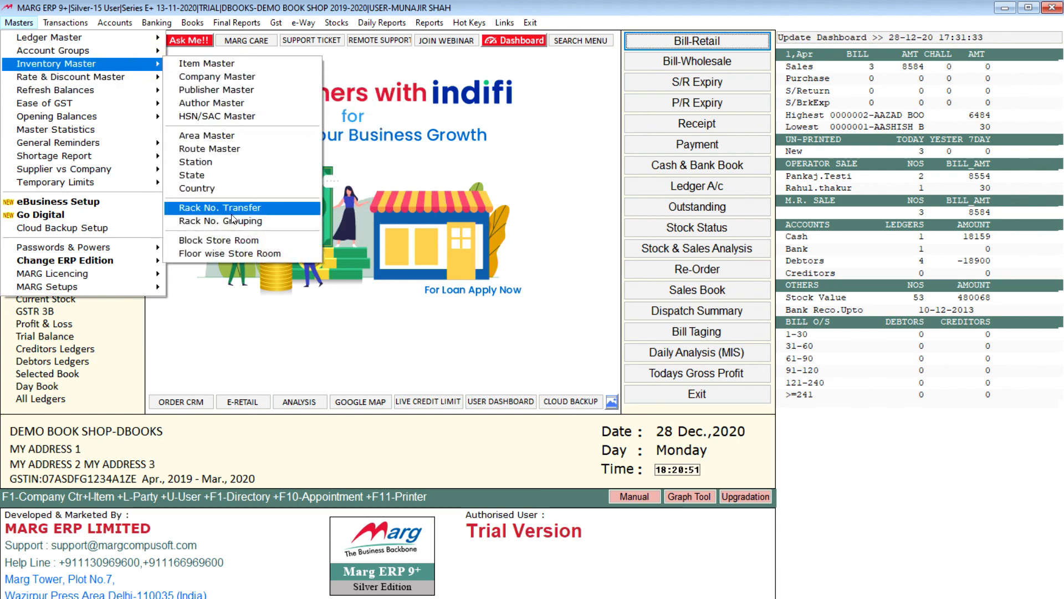
pyautogui.moveTo(111, 82)
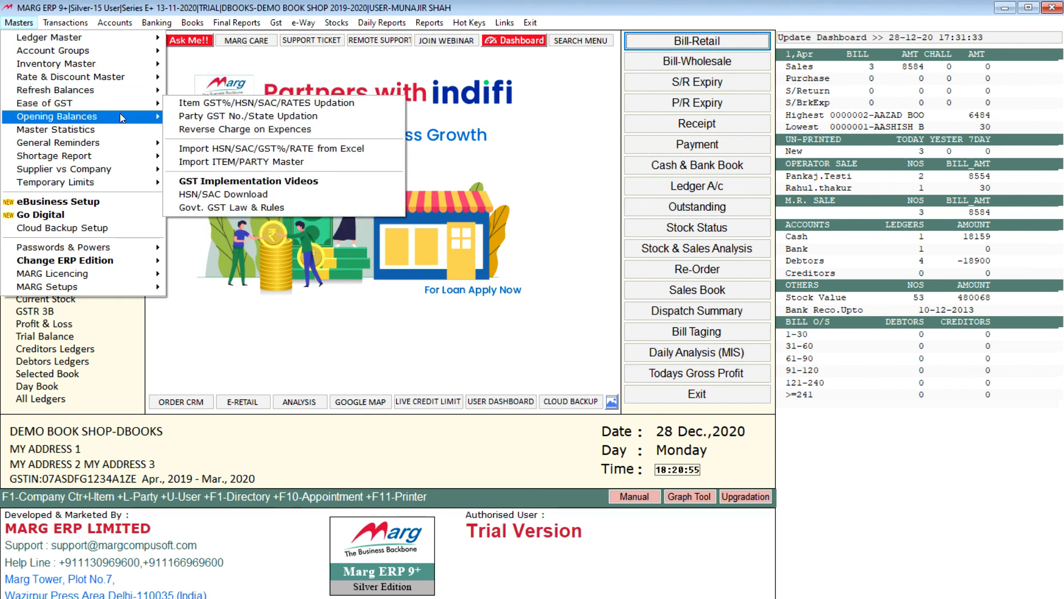
pyautogui.moveTo(119, 115)
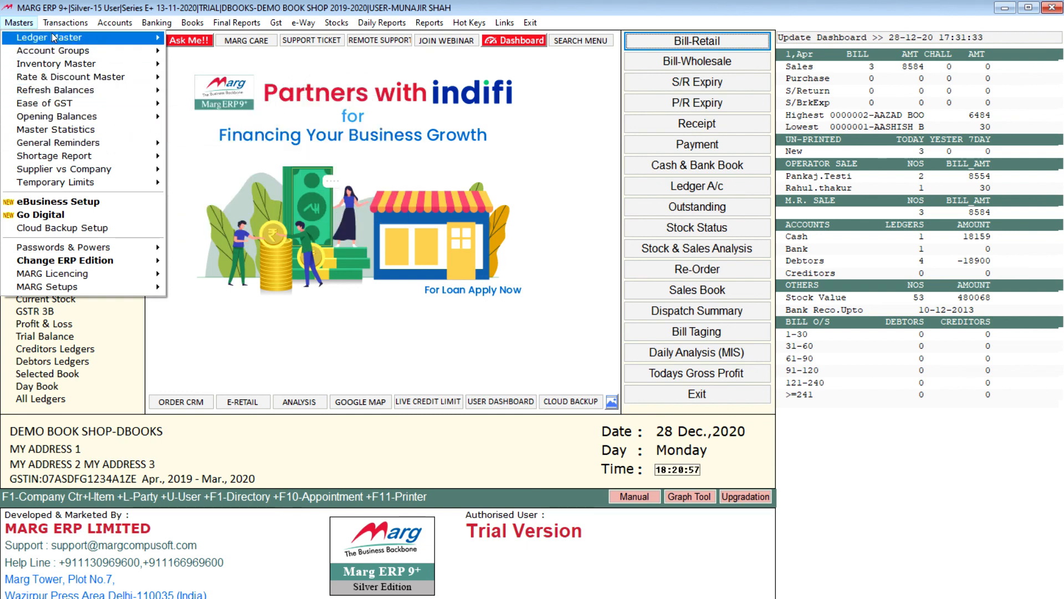
pyautogui.moveTo(235, 28)
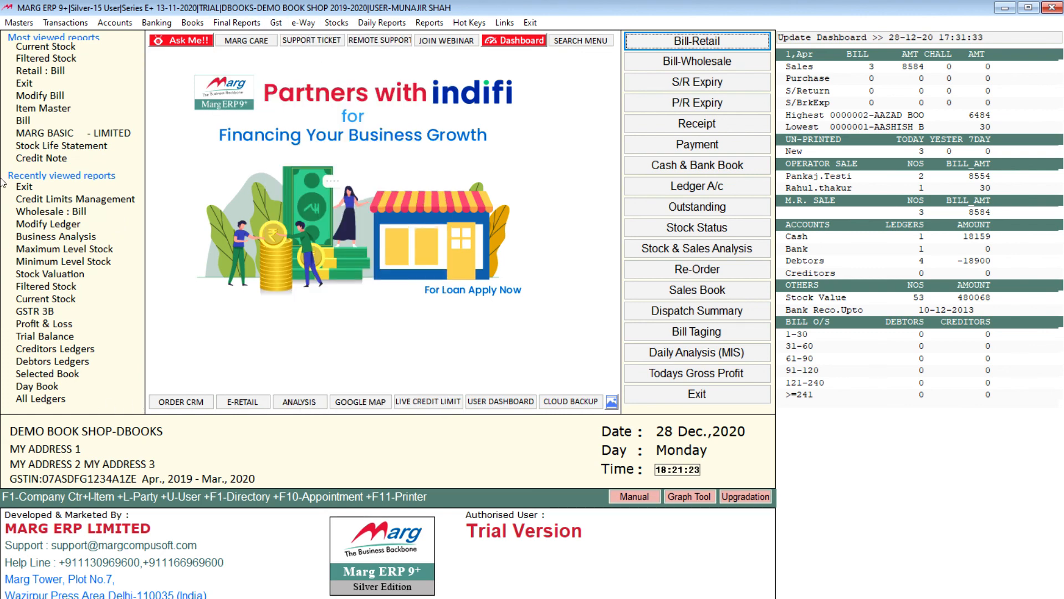